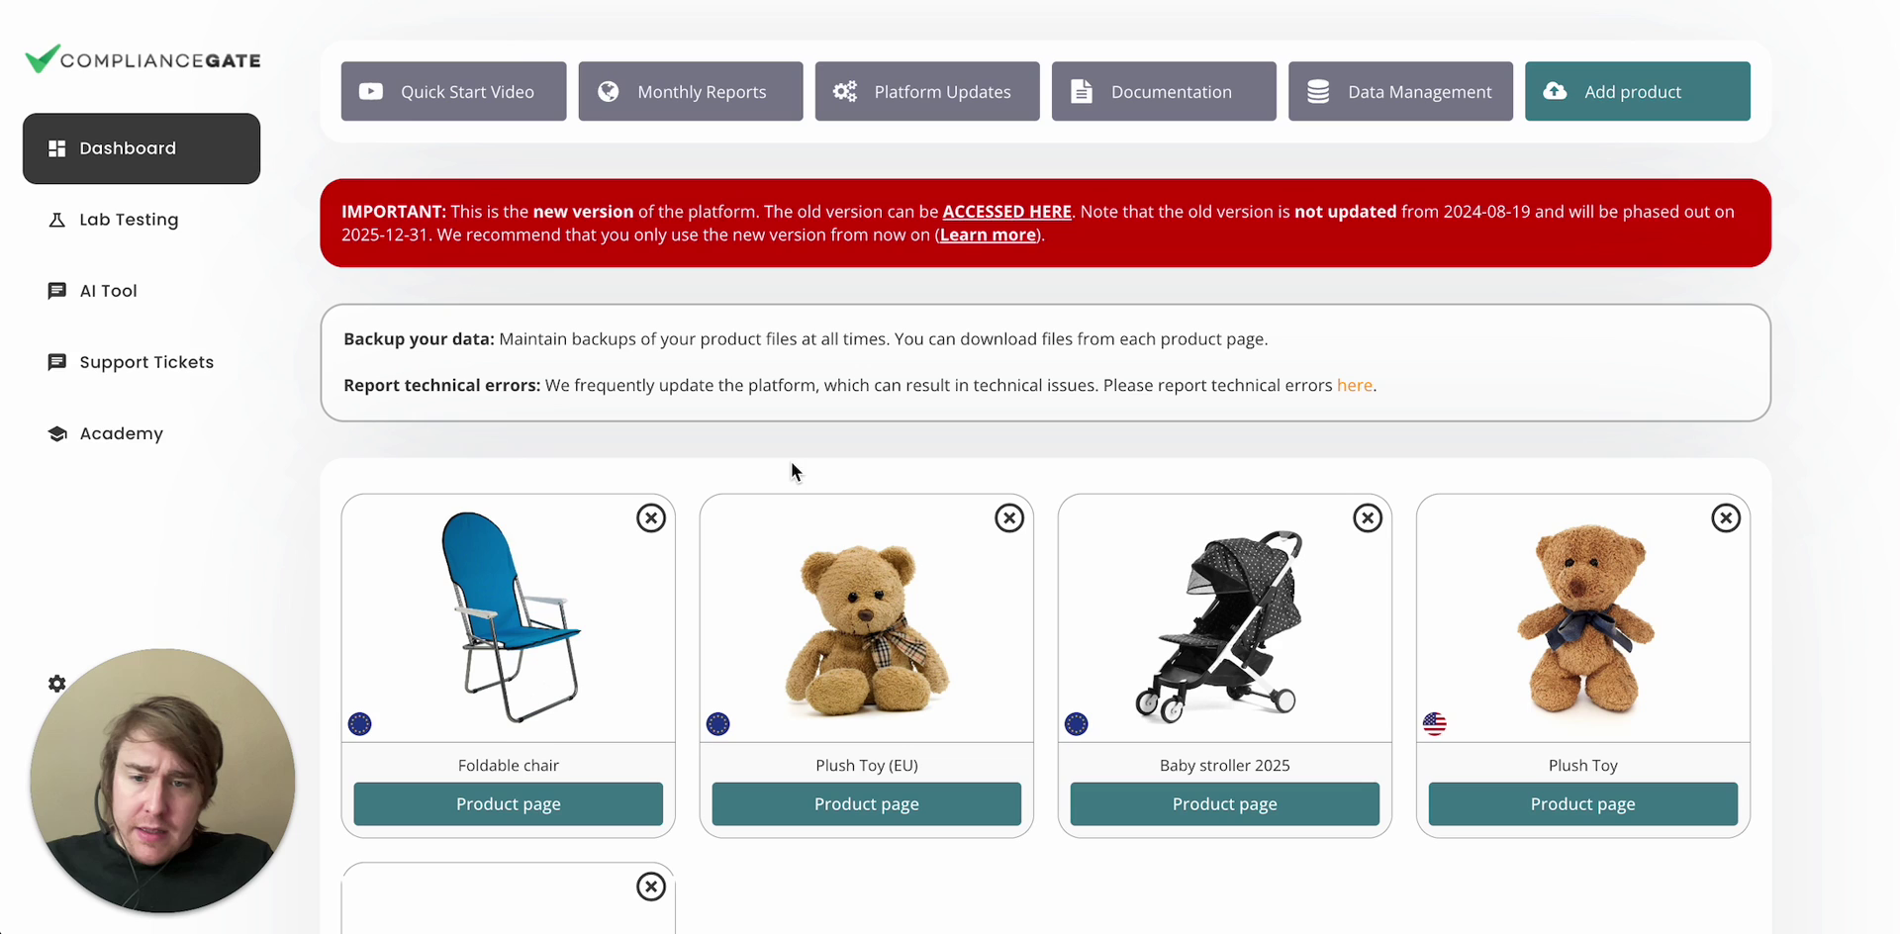
# Scroll down the Dashboard to reach the Foldable chair card.
pyautogui.scroll(-1, 632, 453)
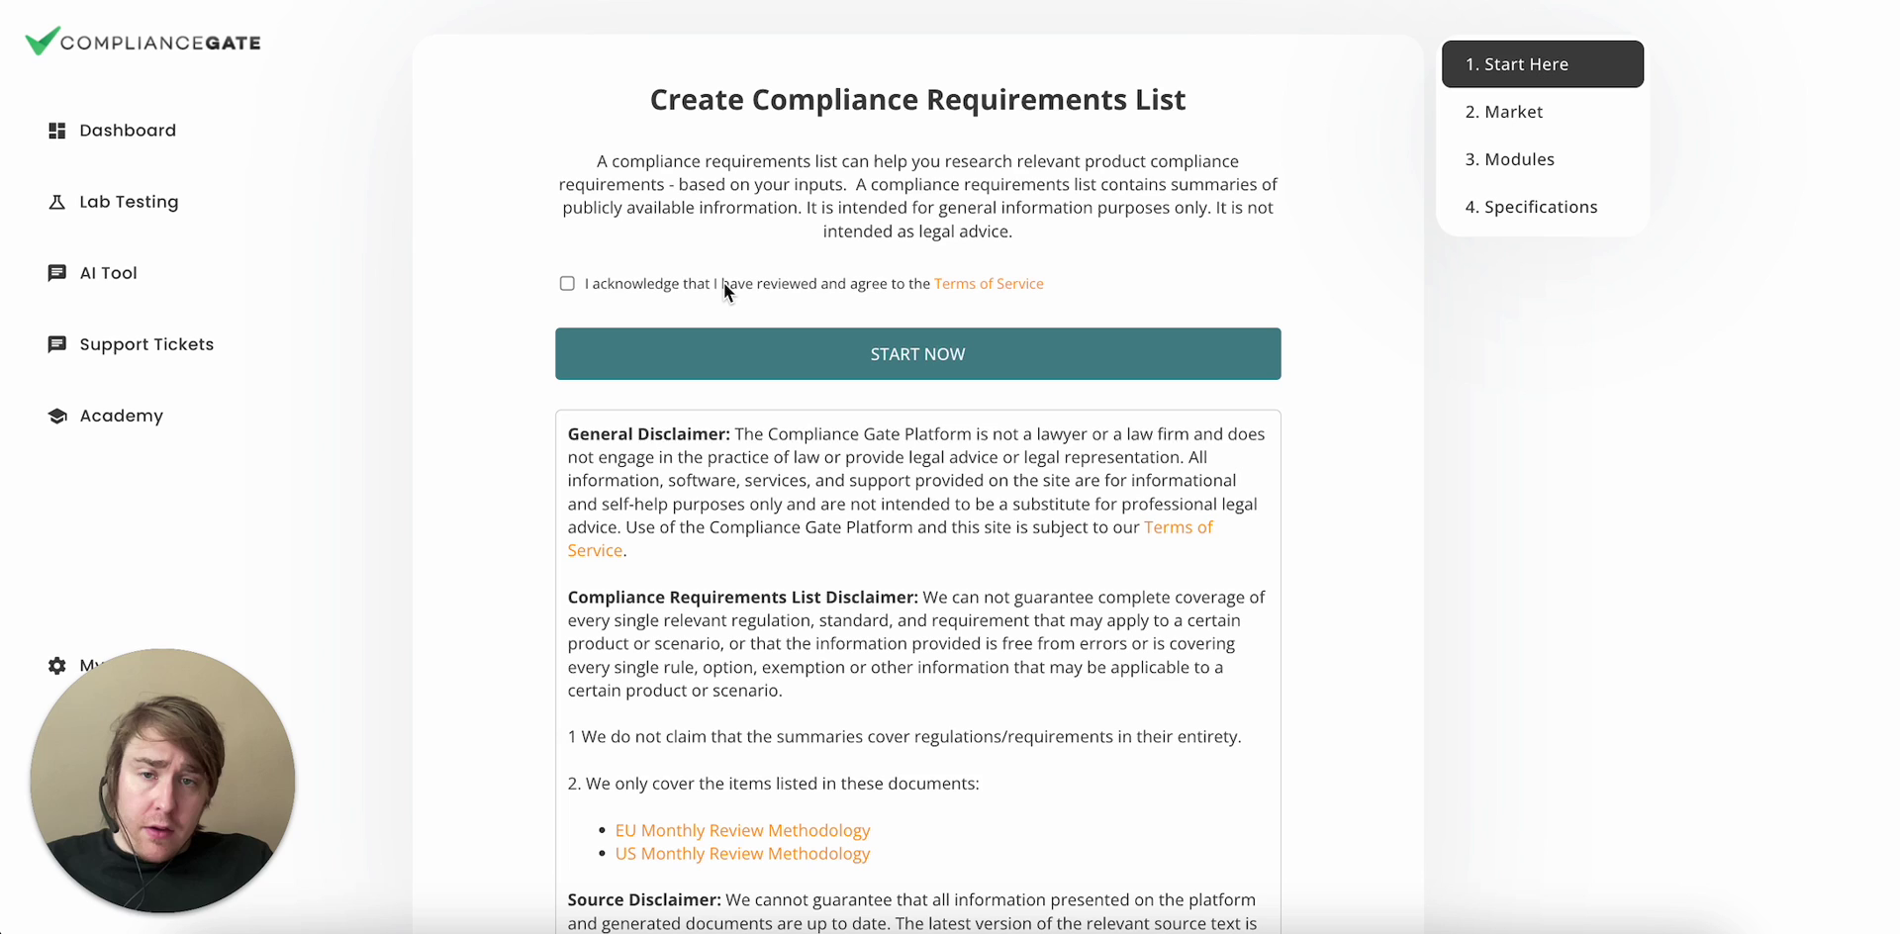
# Select the EU as the Foldable chair's sales market.
pyautogui.click(711, 371)
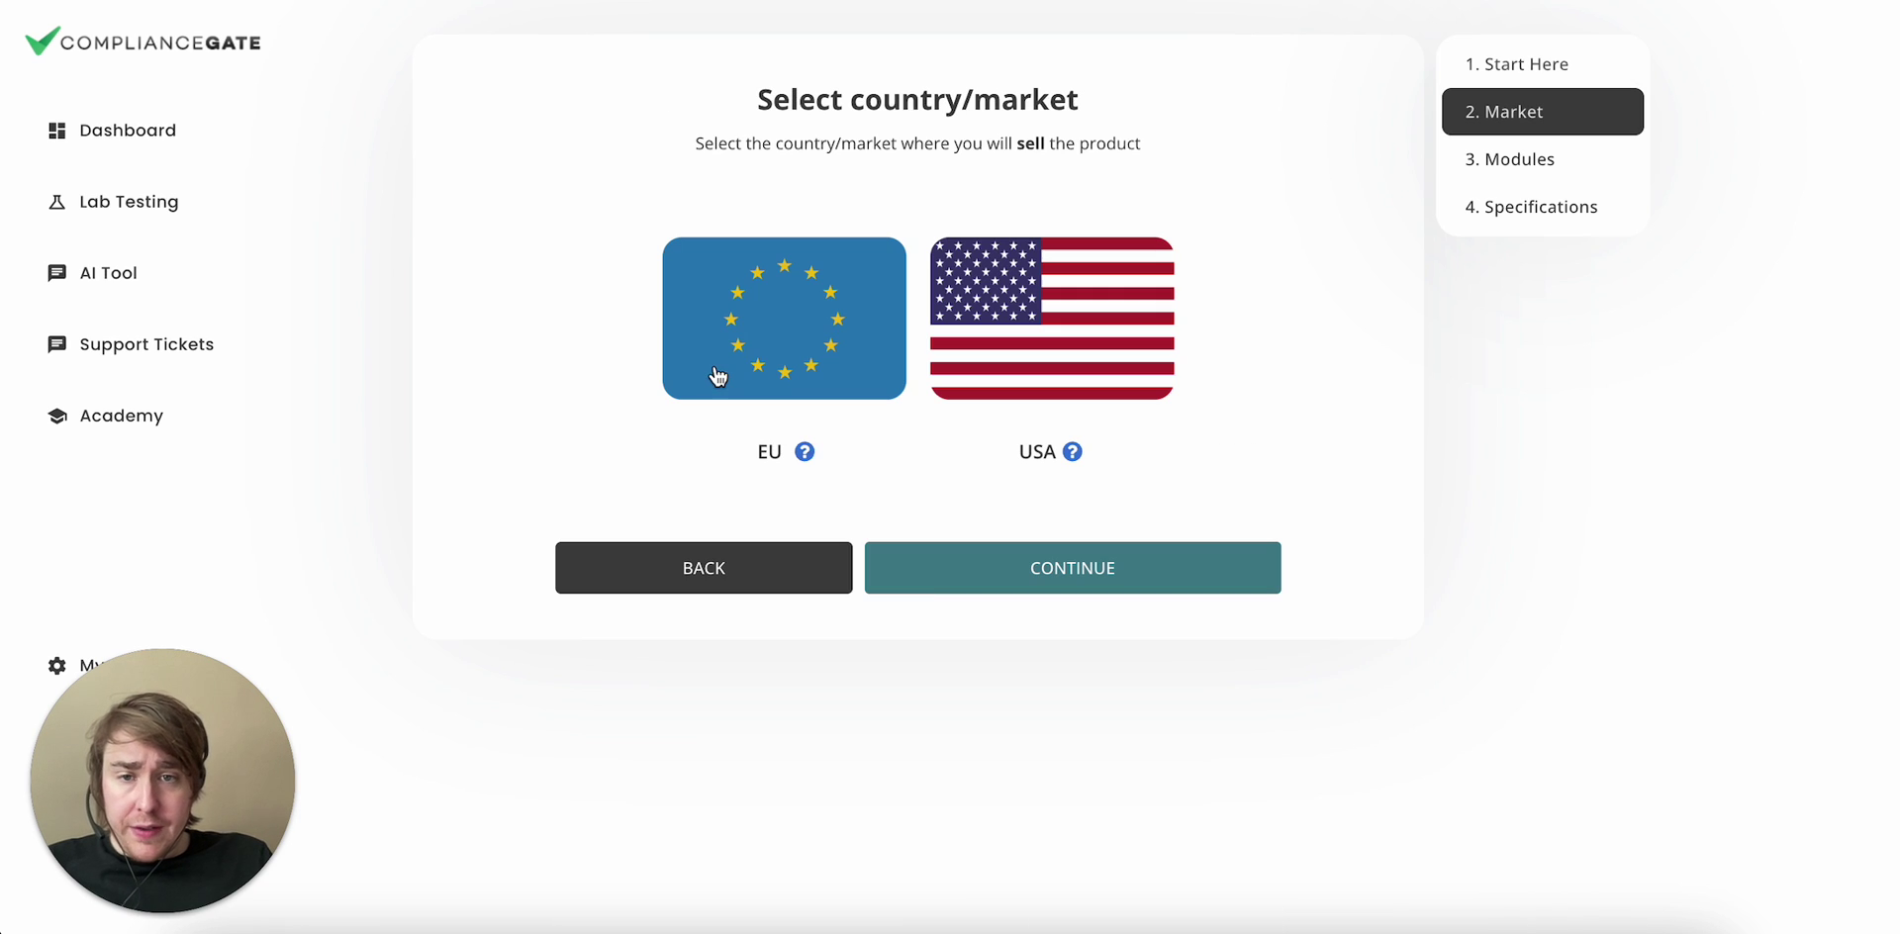
pyautogui.click(762, 364)
pyautogui.click(922, 572)
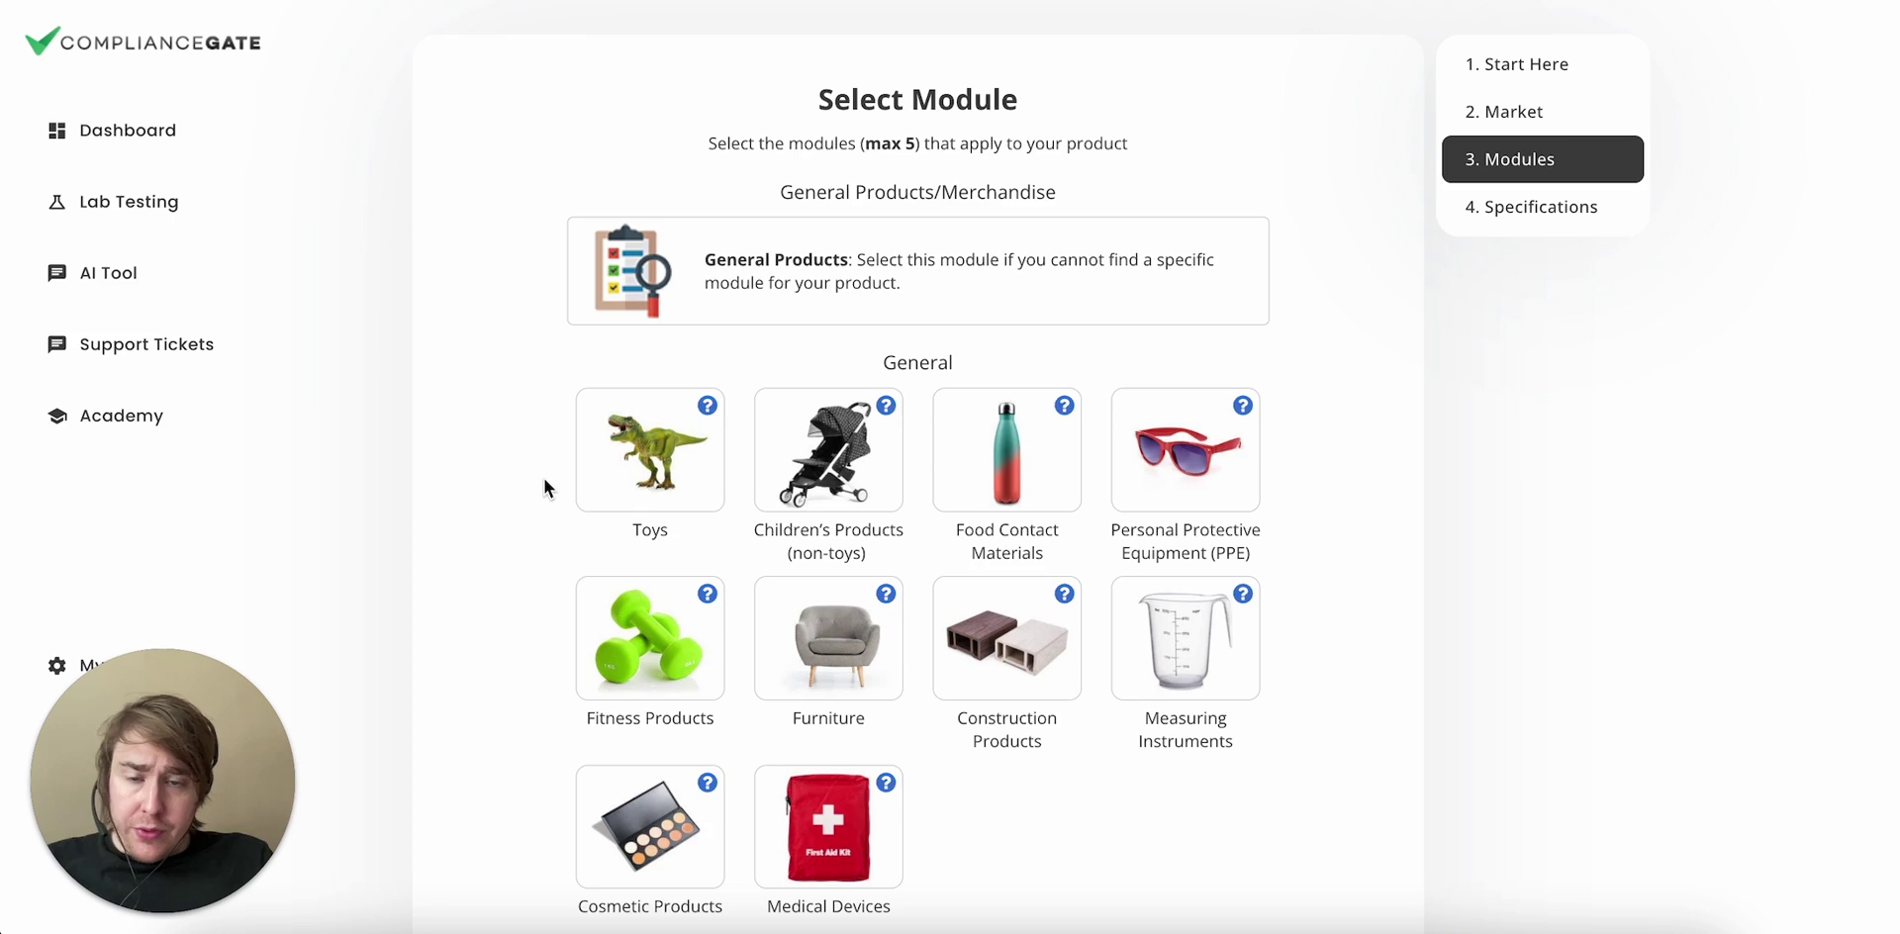
# Pick a product module and advance to the three specification questions.
pyautogui.scroll(-4, 537, 434)
pyautogui.scroll(-10, 538, 437)
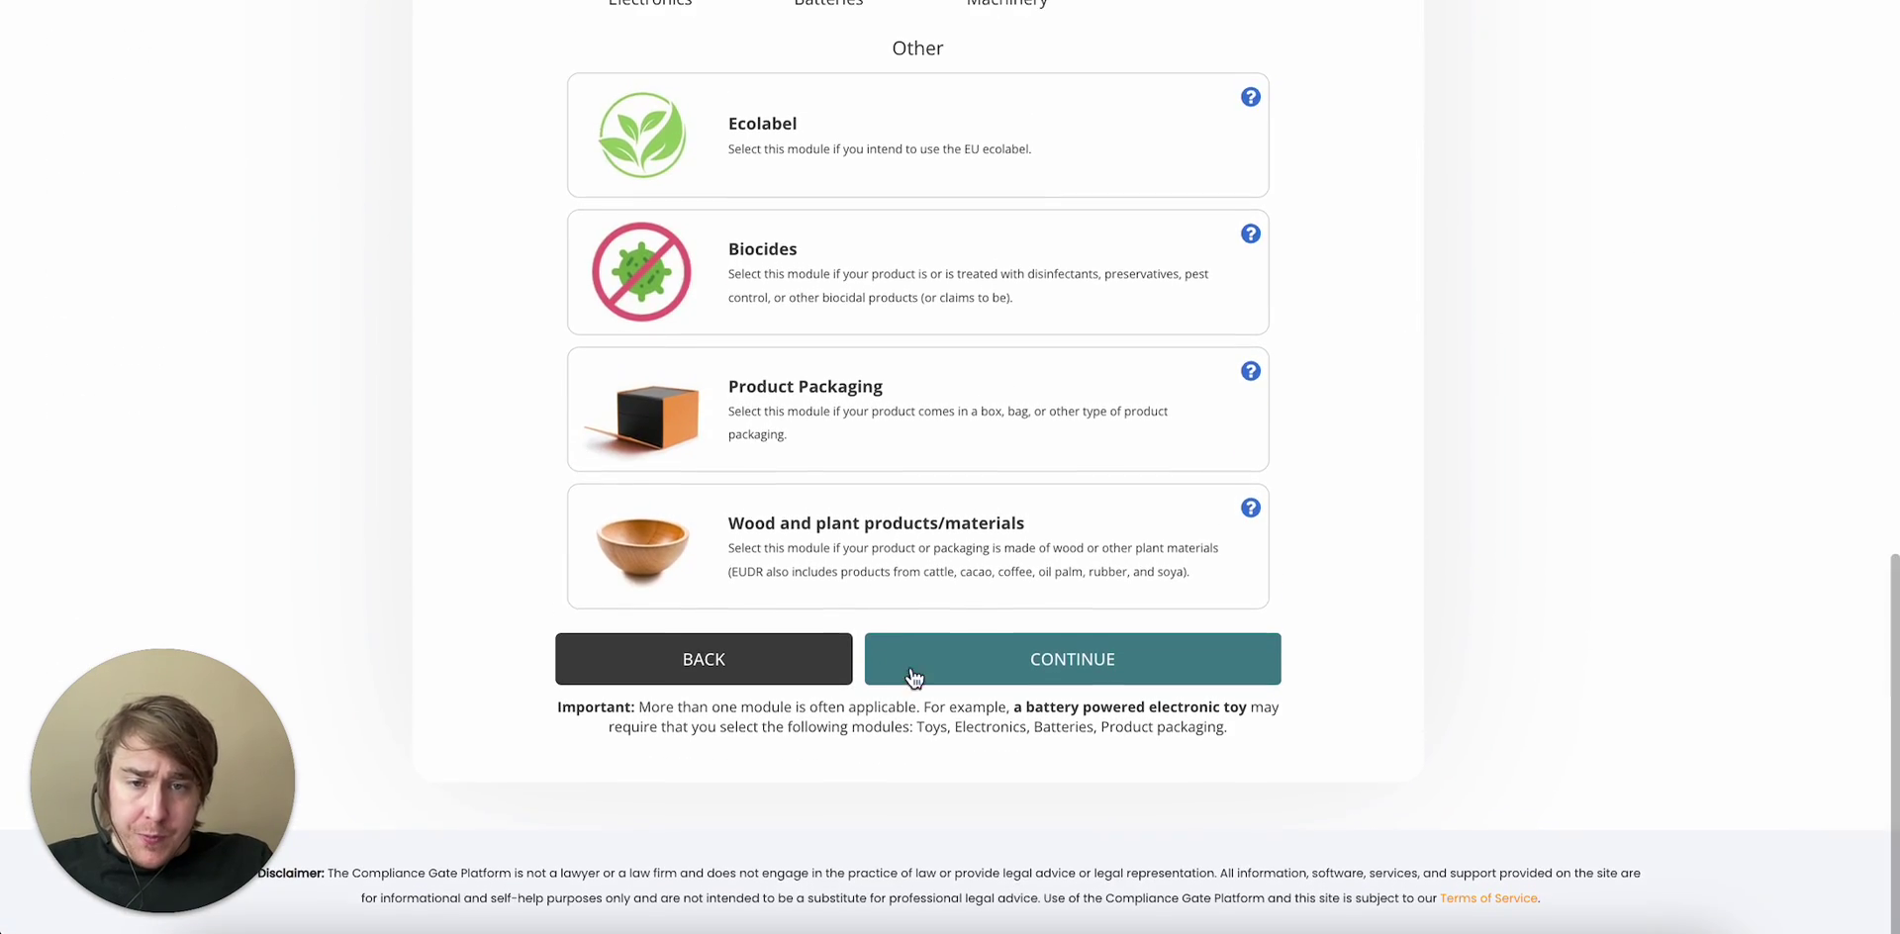
pyautogui.click(905, 669)
pyautogui.scroll(15, 538, 317)
pyautogui.scroll(-15, 533, 347)
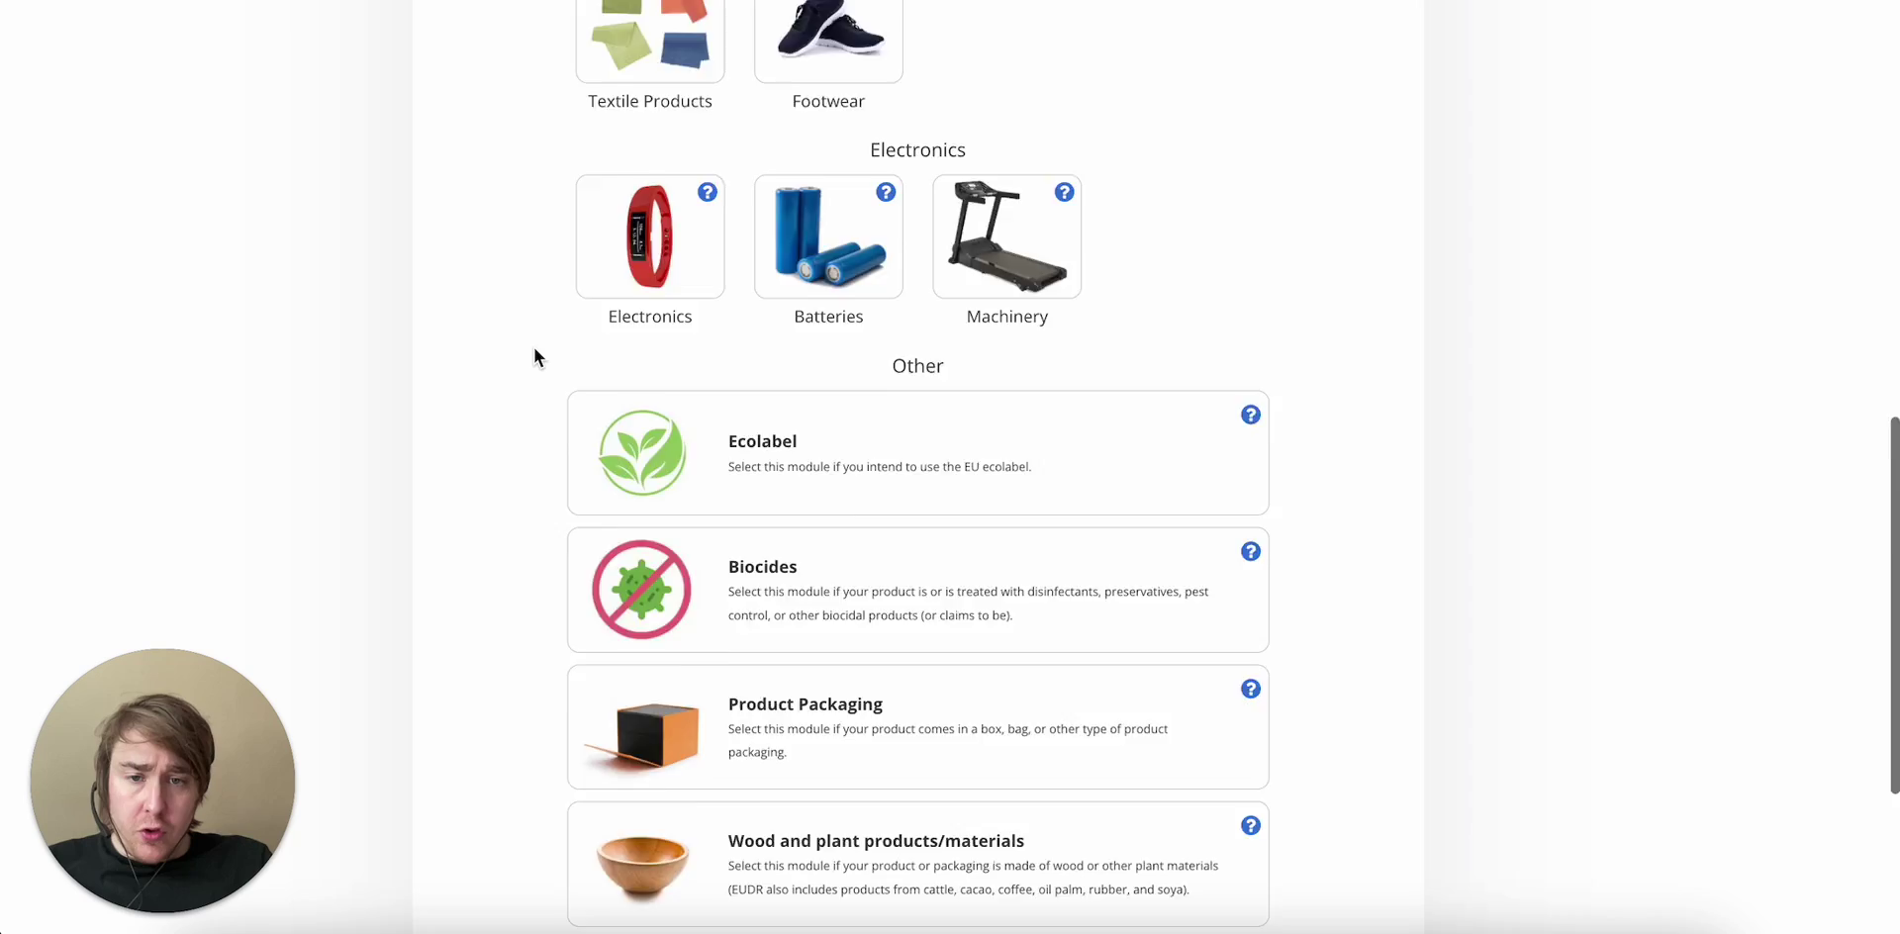
pyautogui.scroll(15, 966, 696)
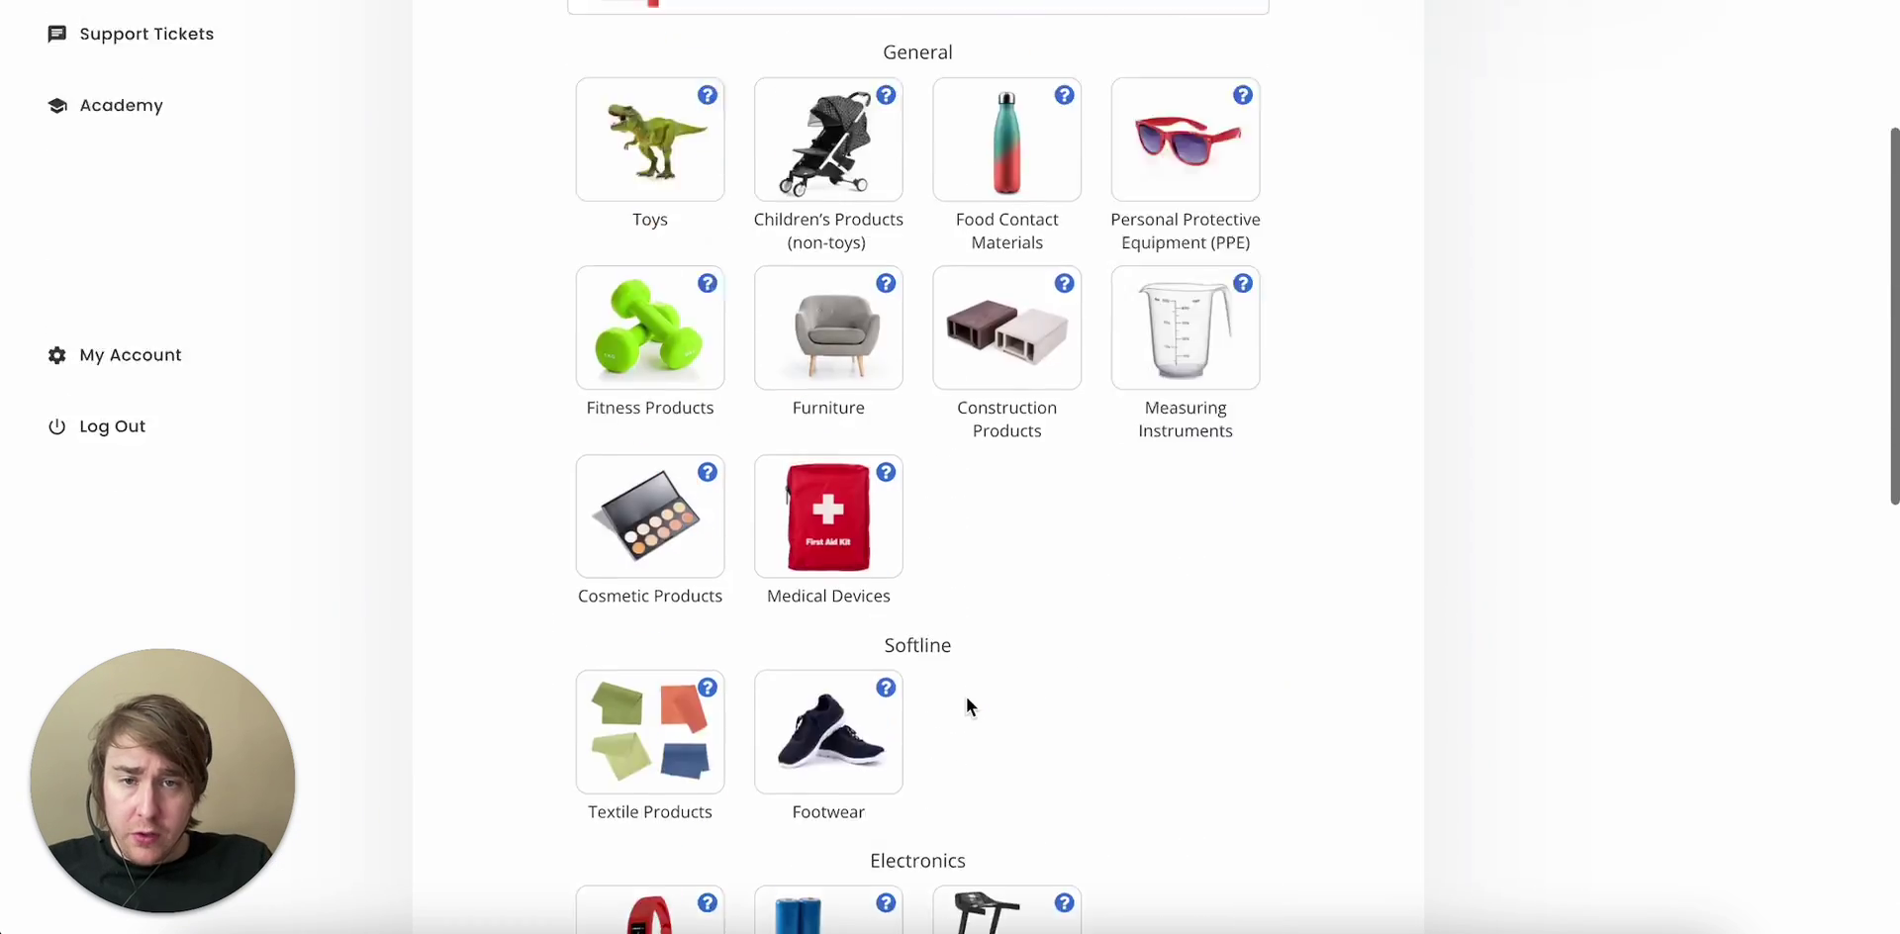
pyautogui.scroll(-15, 1221, 399)
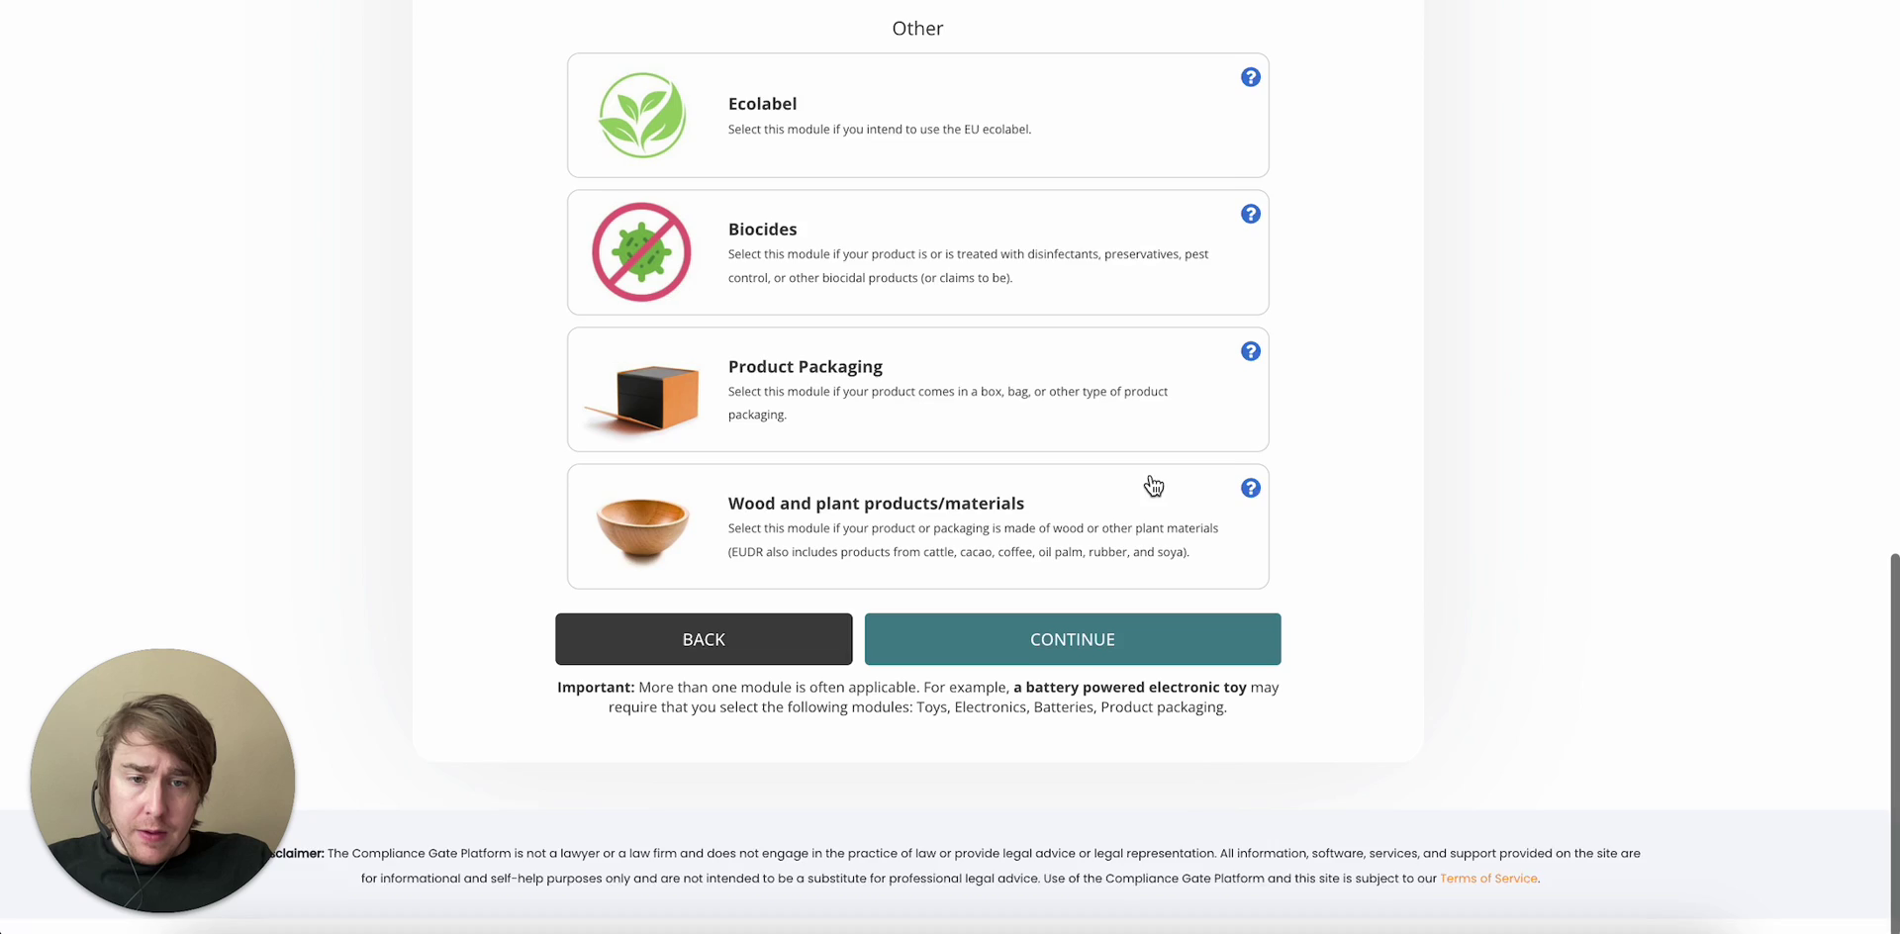
pyautogui.click(1092, 641)
pyautogui.scroll(-10, 1063, 711)
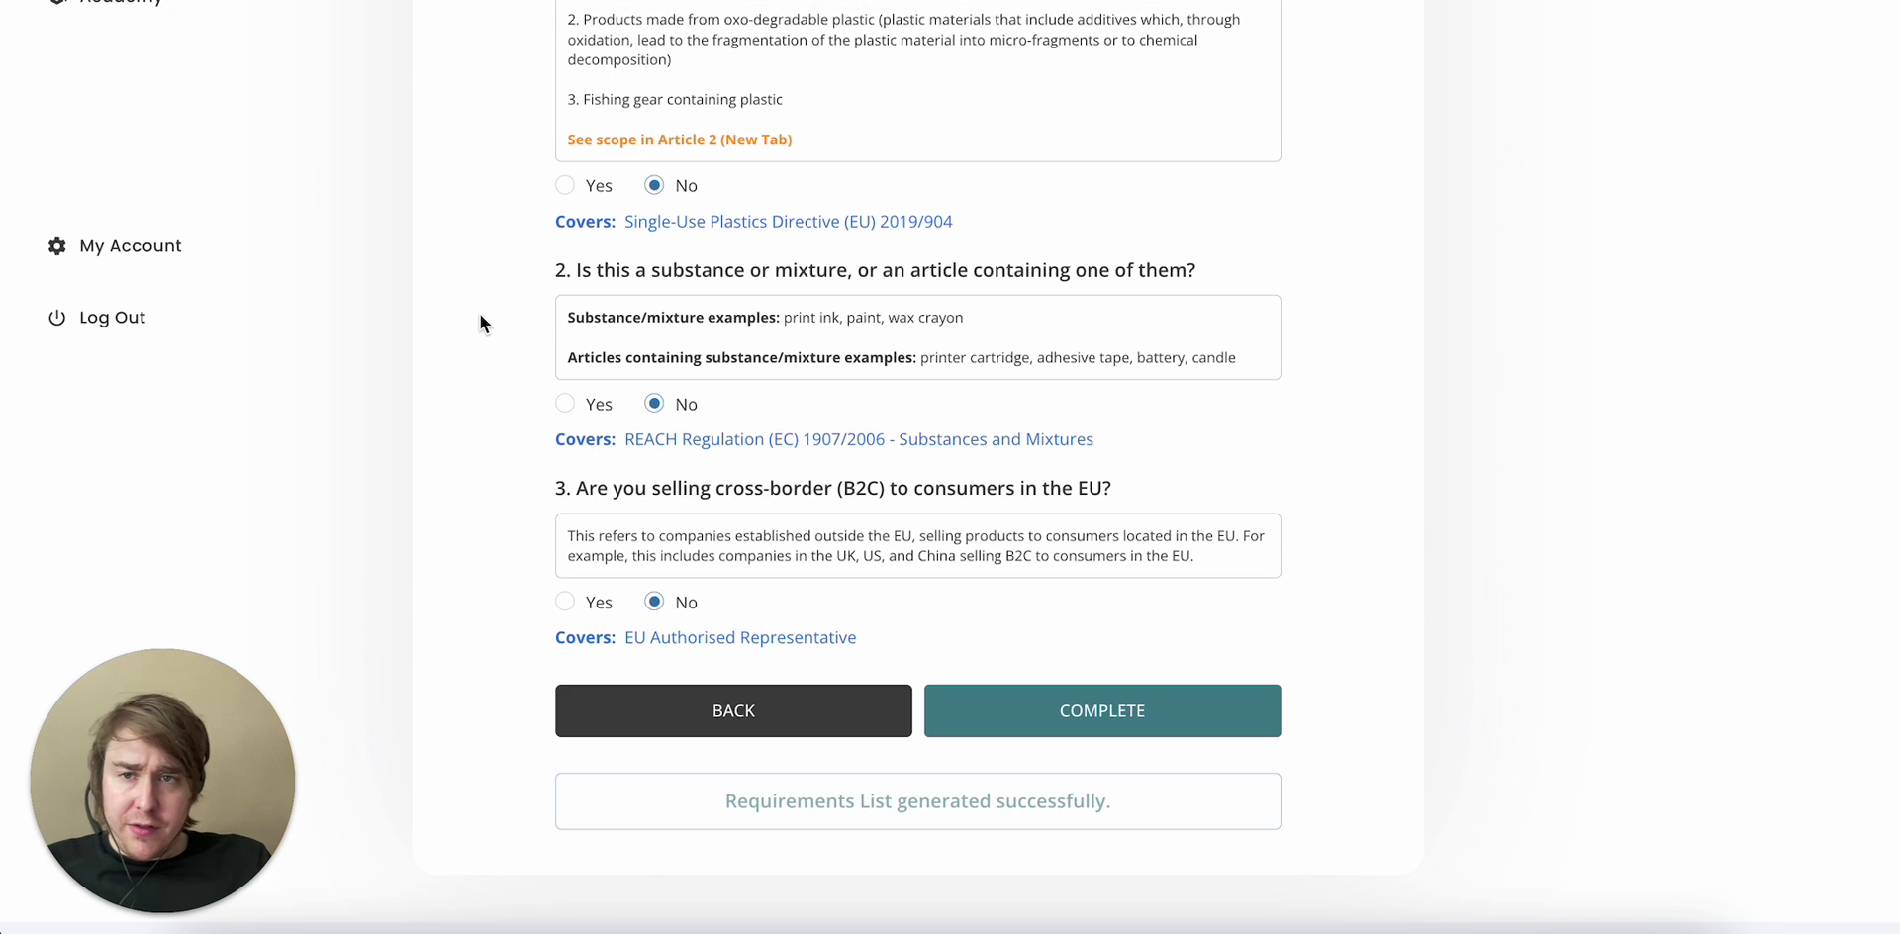
# Expand the General Product Safety Regulation (EU) 2023/988 card and mark it completed.
pyautogui.scroll(-2, 1188, 495)
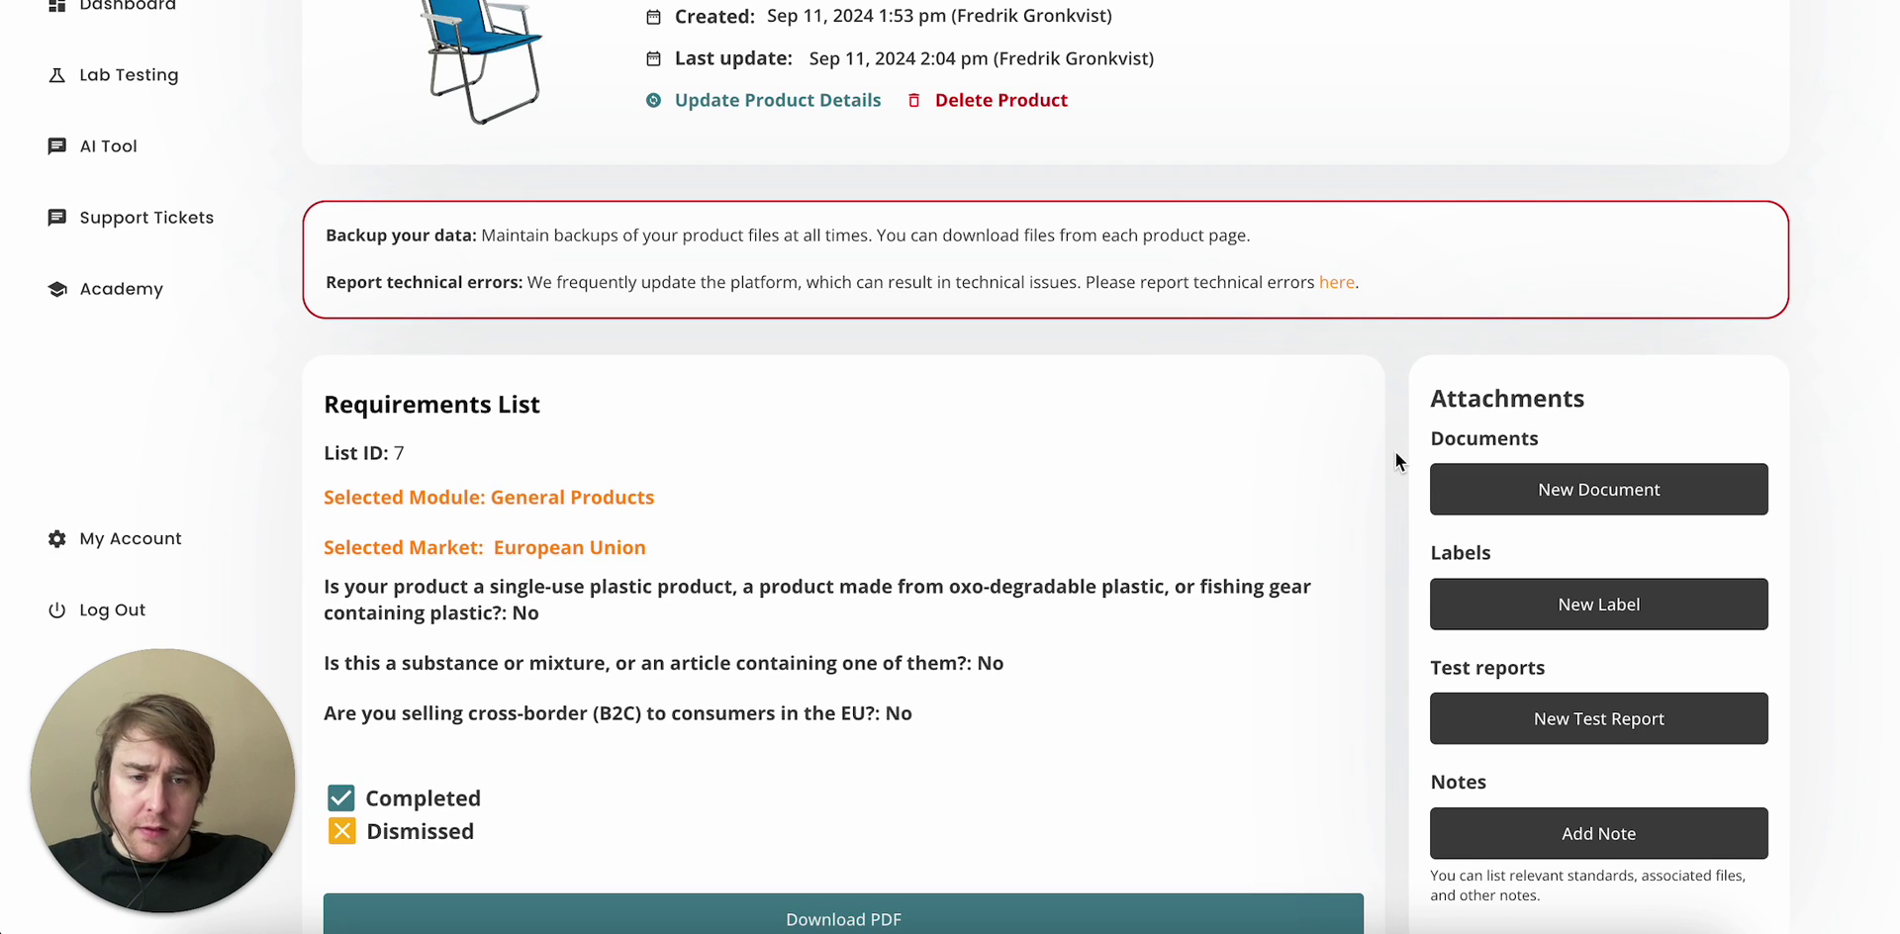
pyautogui.scroll(-3, 1395, 452)
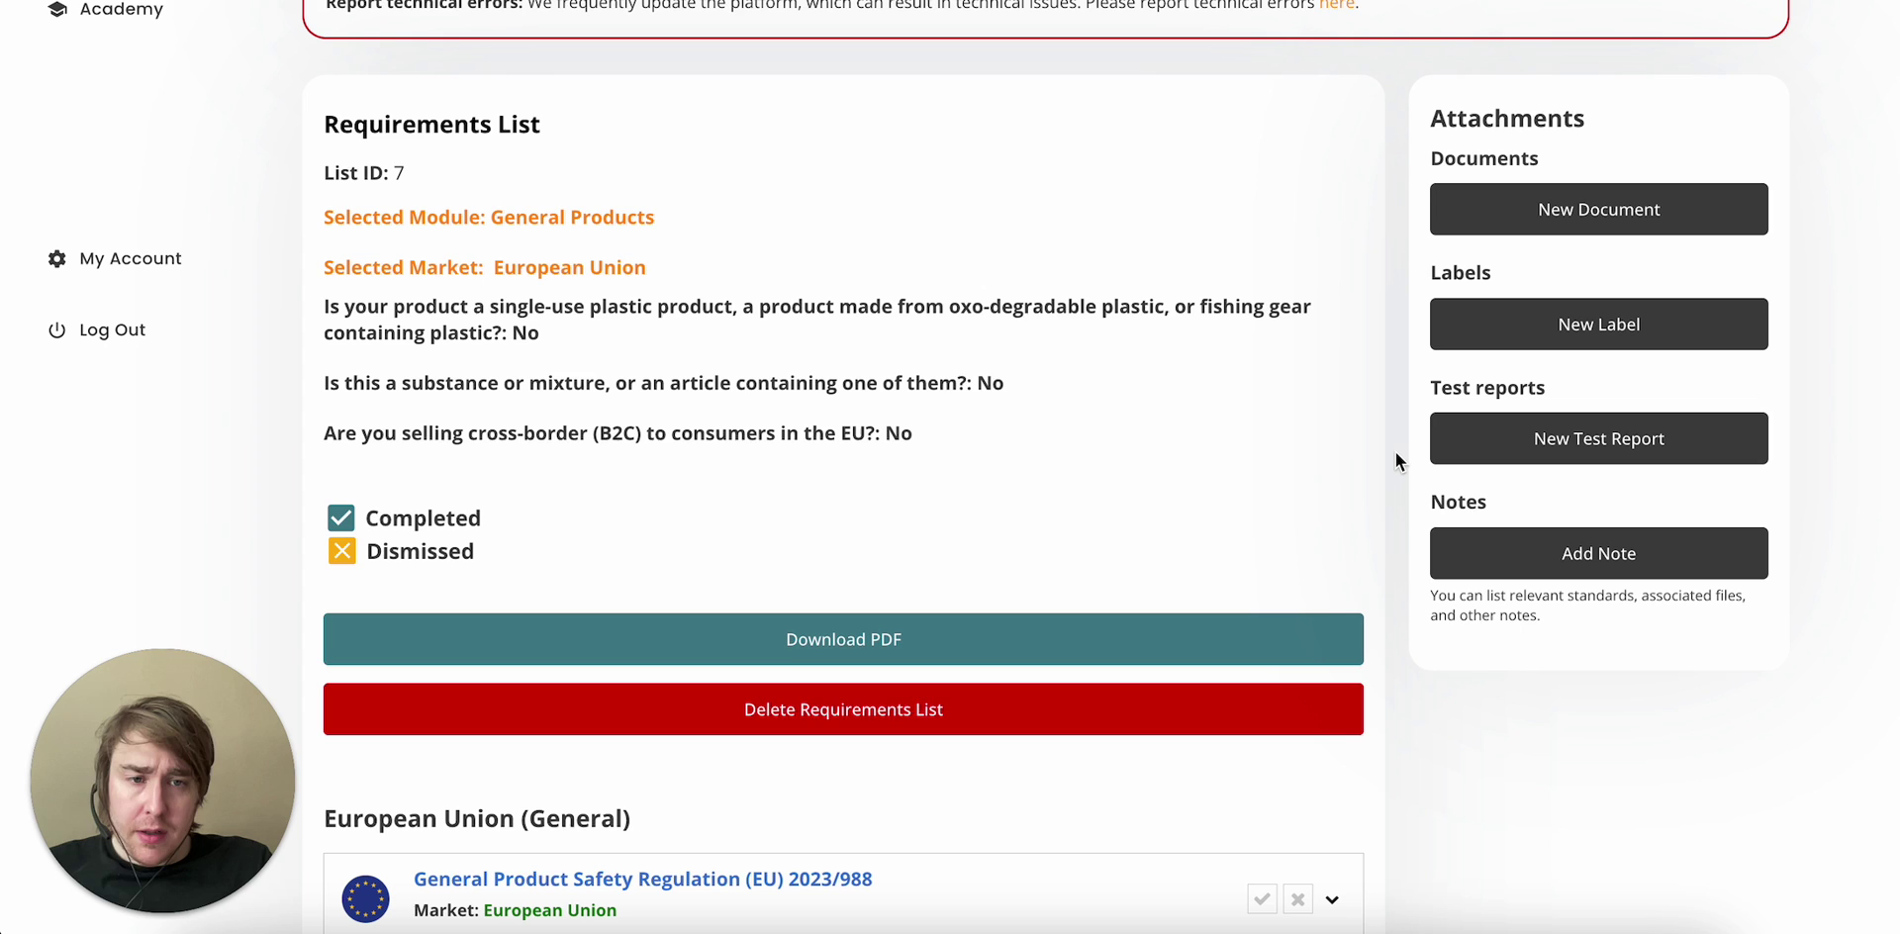
pyautogui.scroll(-9, 1395, 453)
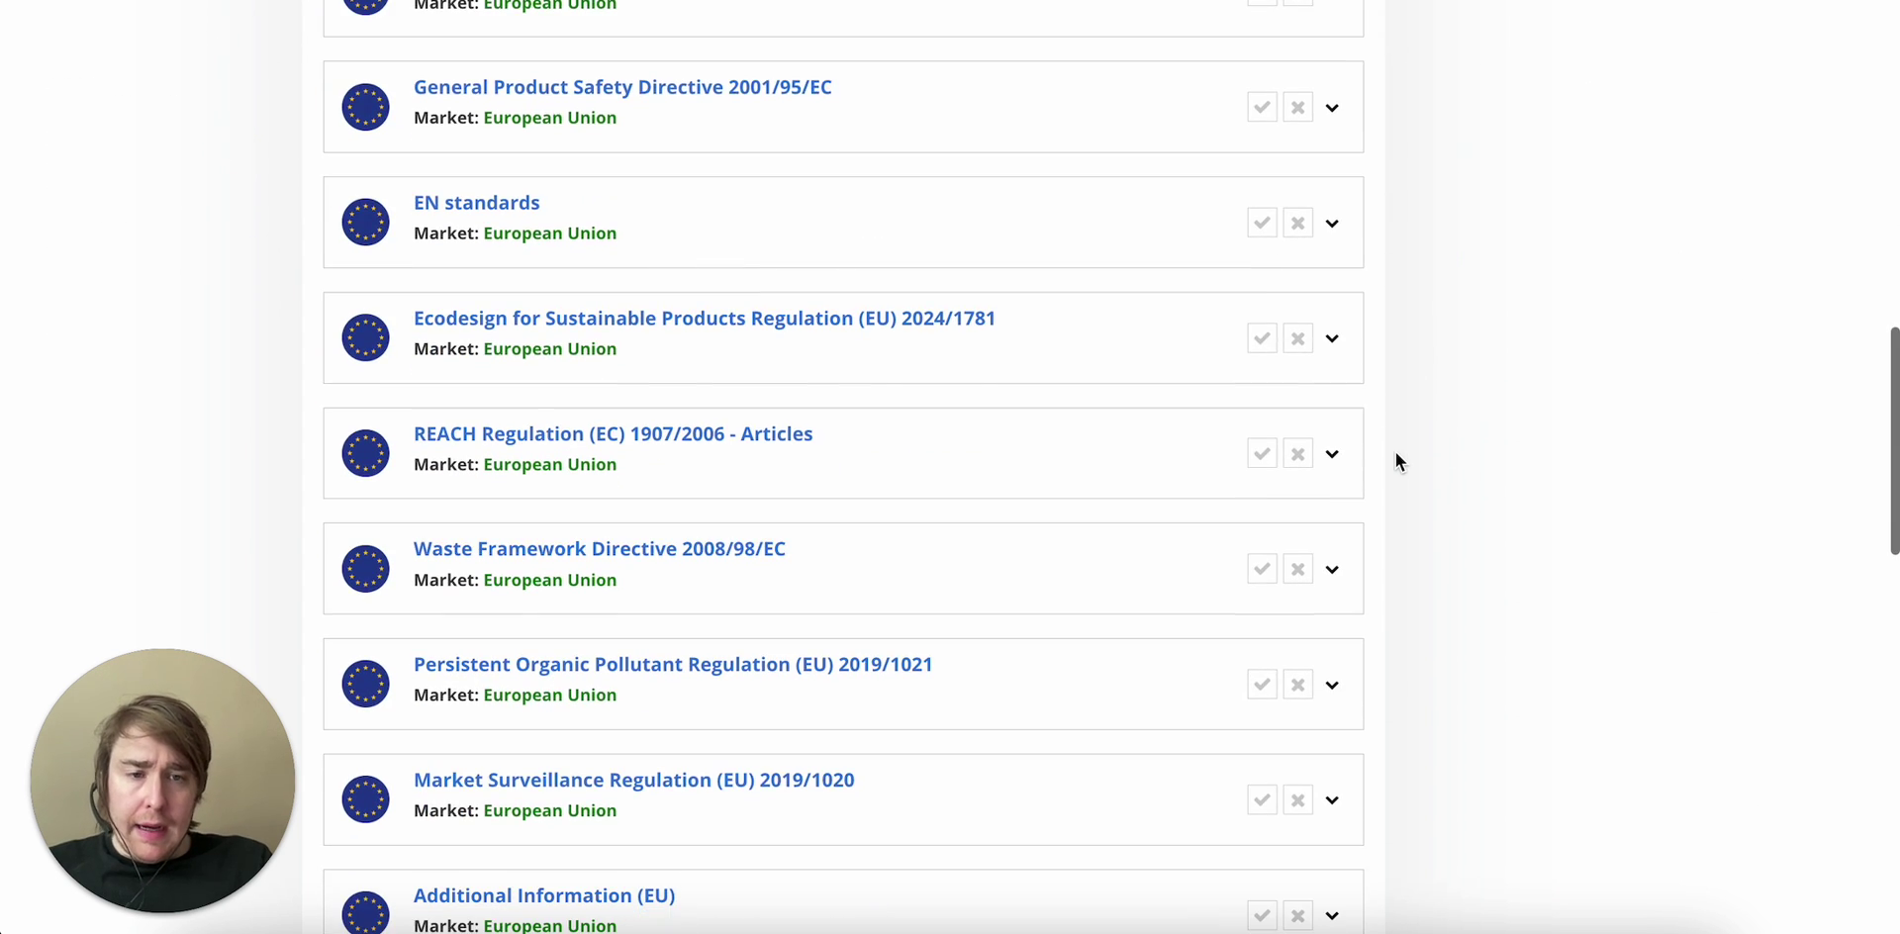
pyautogui.scroll(6, 1395, 453)
pyautogui.scroll(-1, 1395, 453)
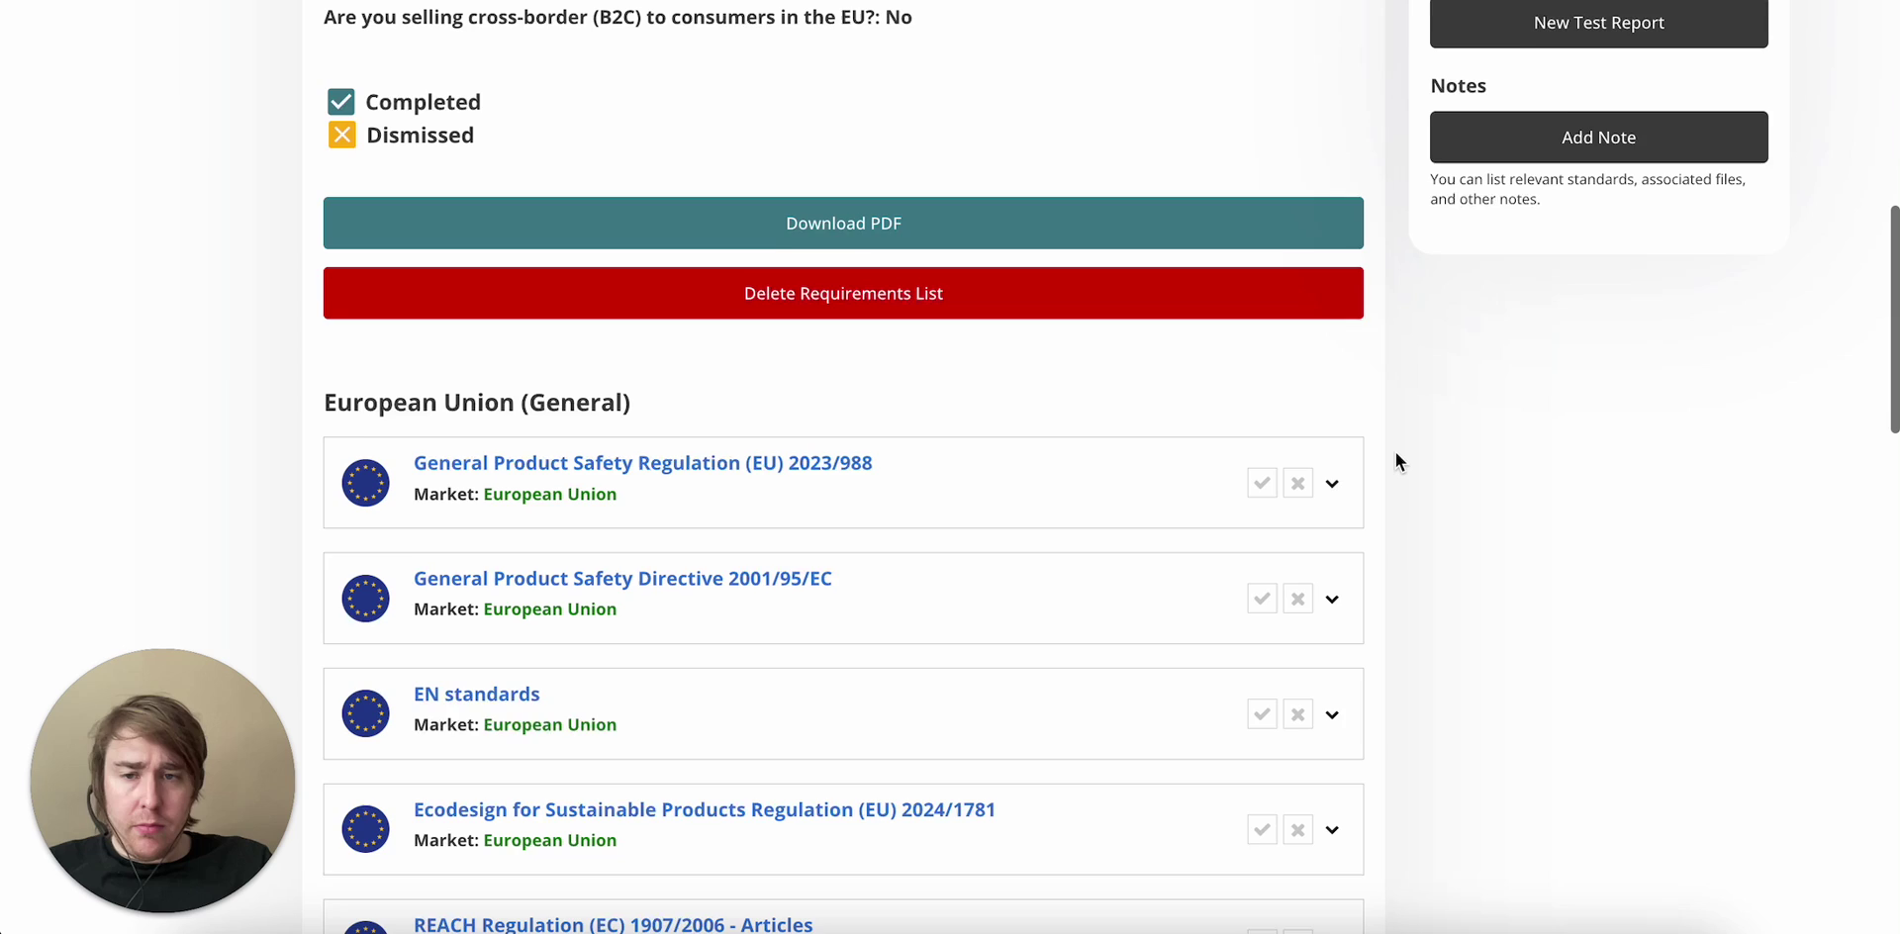
pyautogui.click(1336, 481)
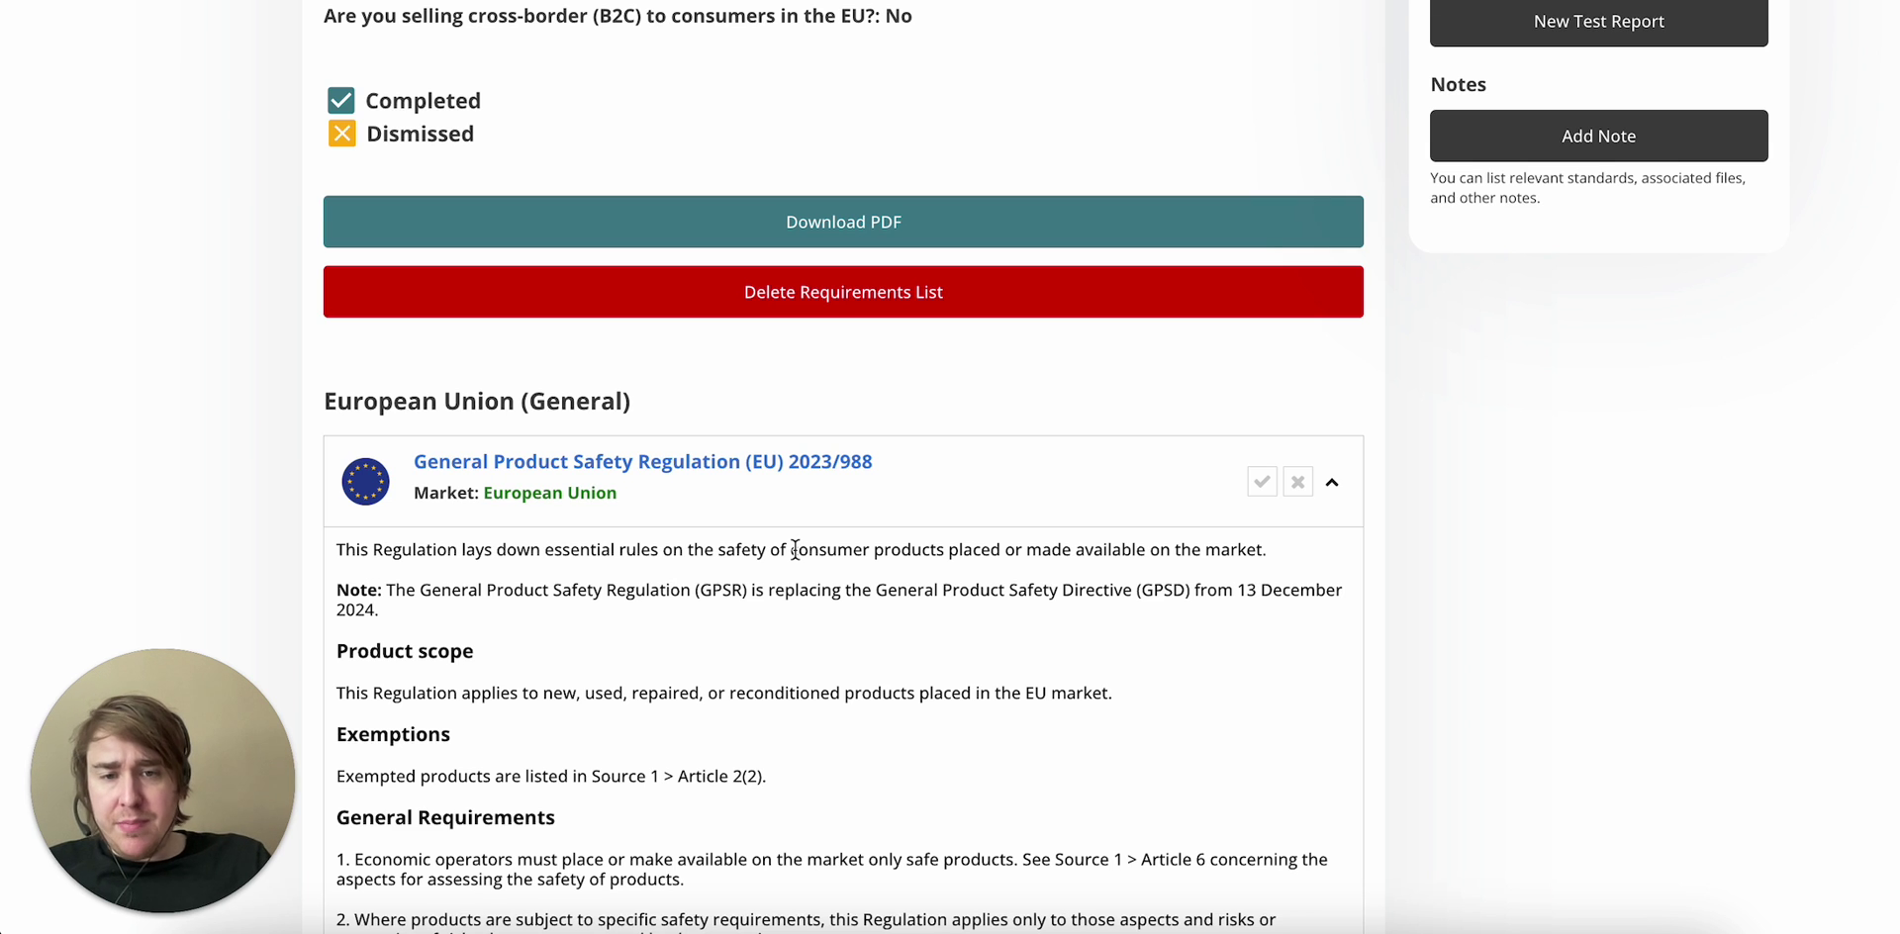
pyautogui.scroll(-4, 794, 549)
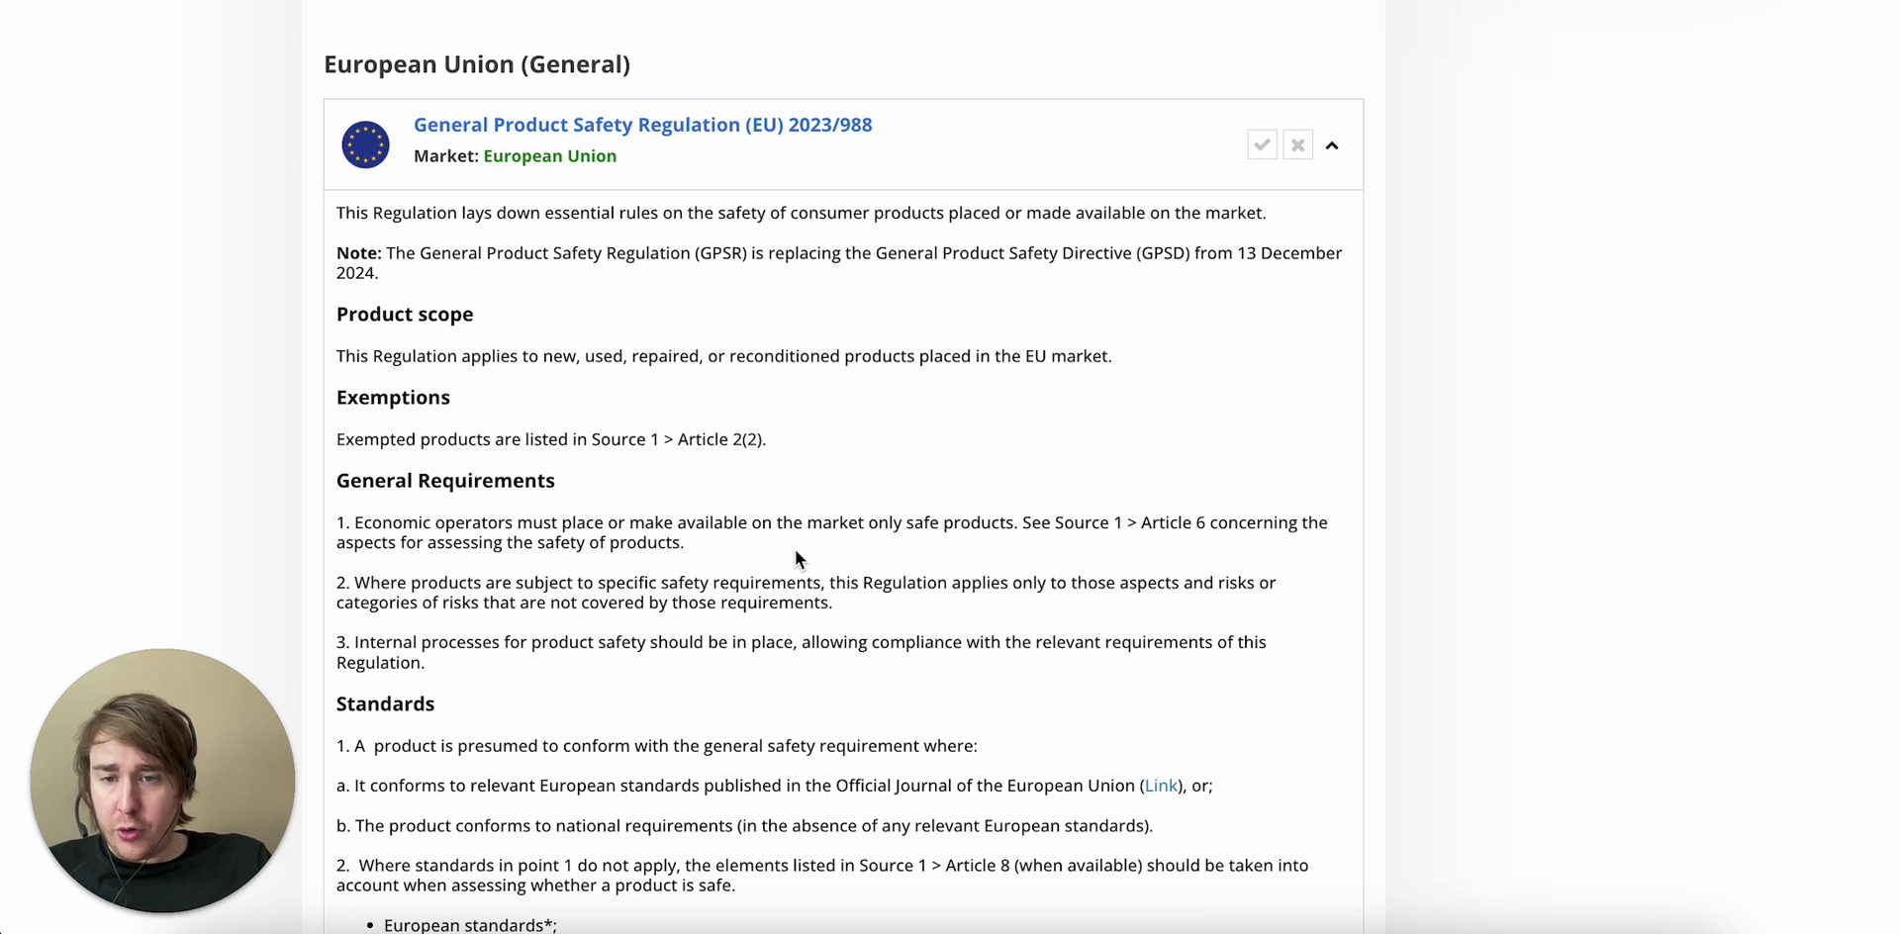
pyautogui.click(1262, 145)
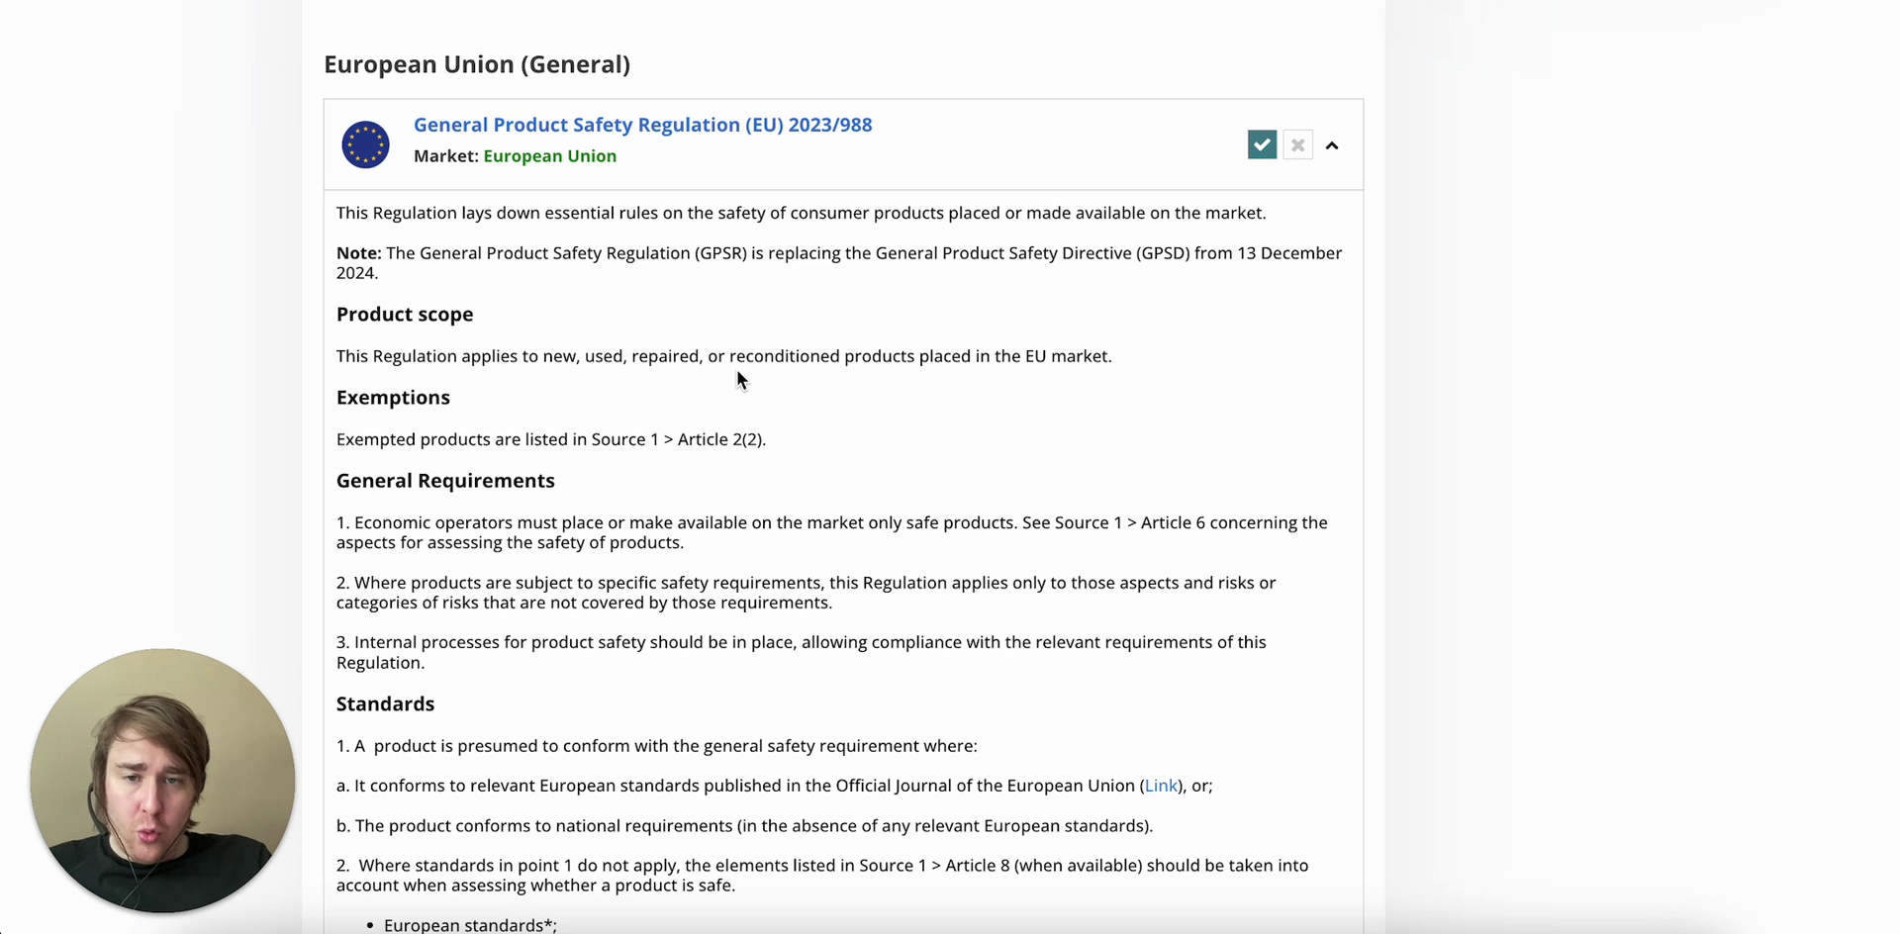
pyautogui.scroll(-8, 738, 374)
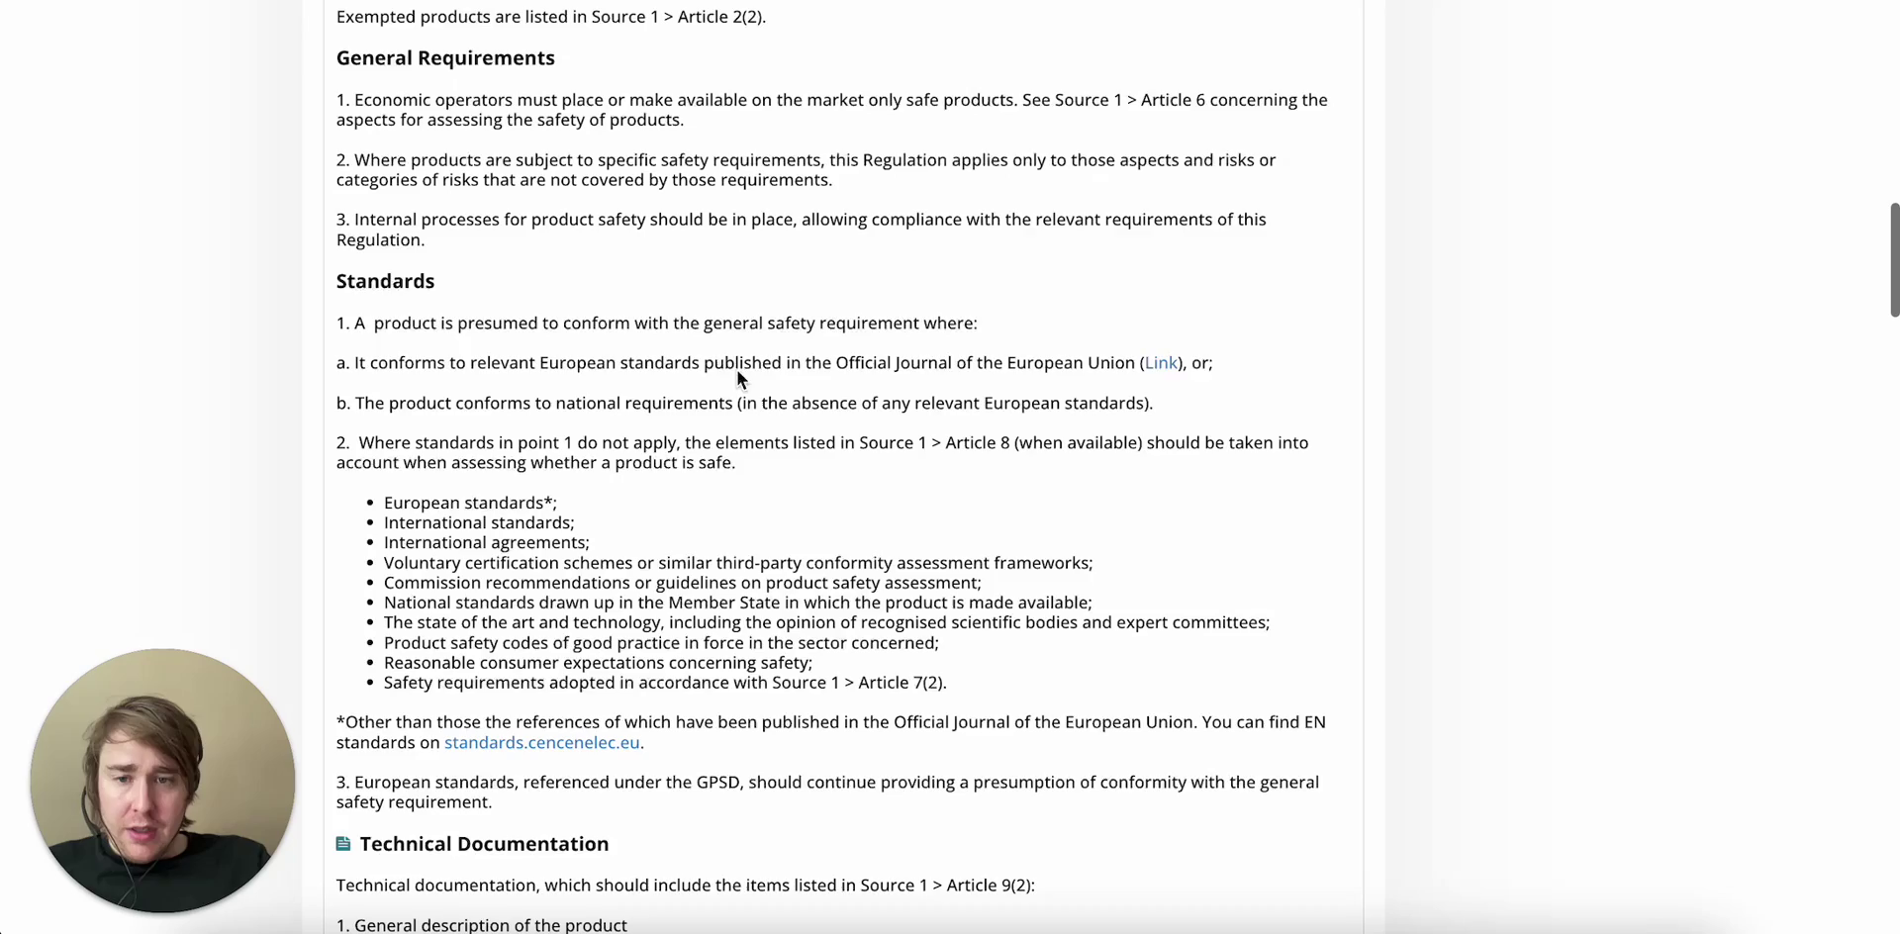
# Read the Technical Documentation requirements, highlighting item 4's clause on test report outcomes.
pyautogui.scroll(-5, 736, 369)
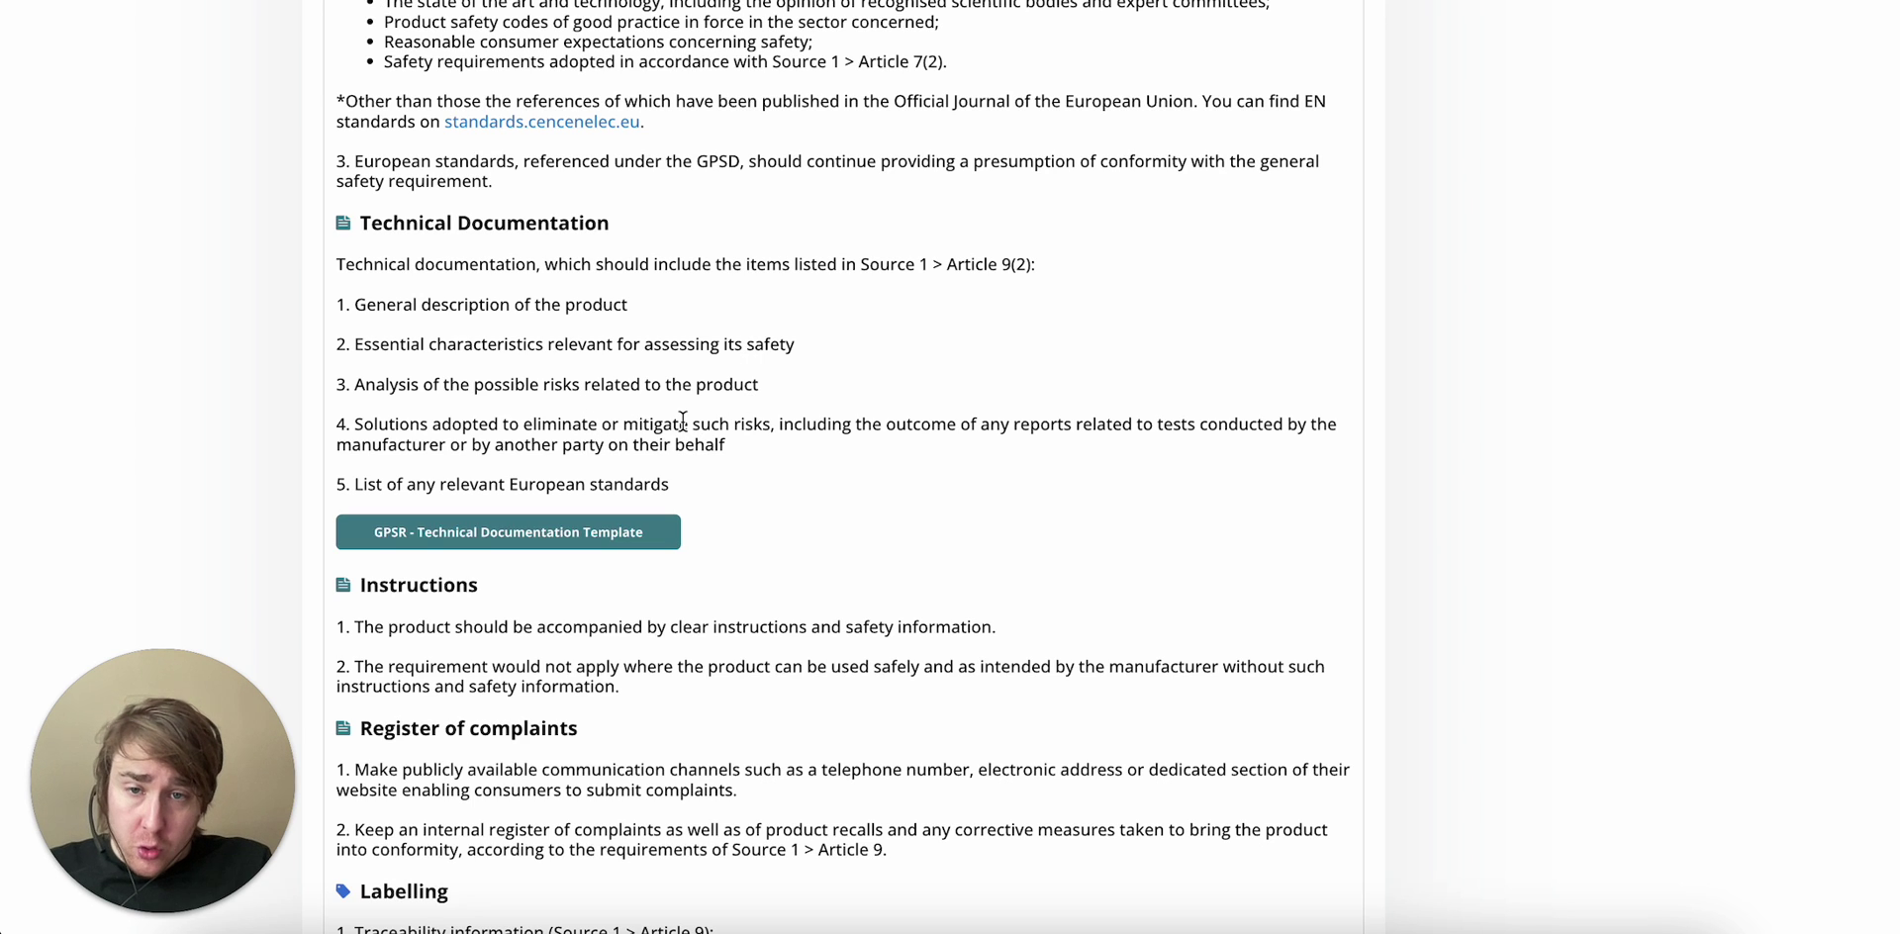
pyautogui.doubleClick(801, 422)
pyautogui.moveTo(801, 423); pyautogui.dragTo(1233, 441)
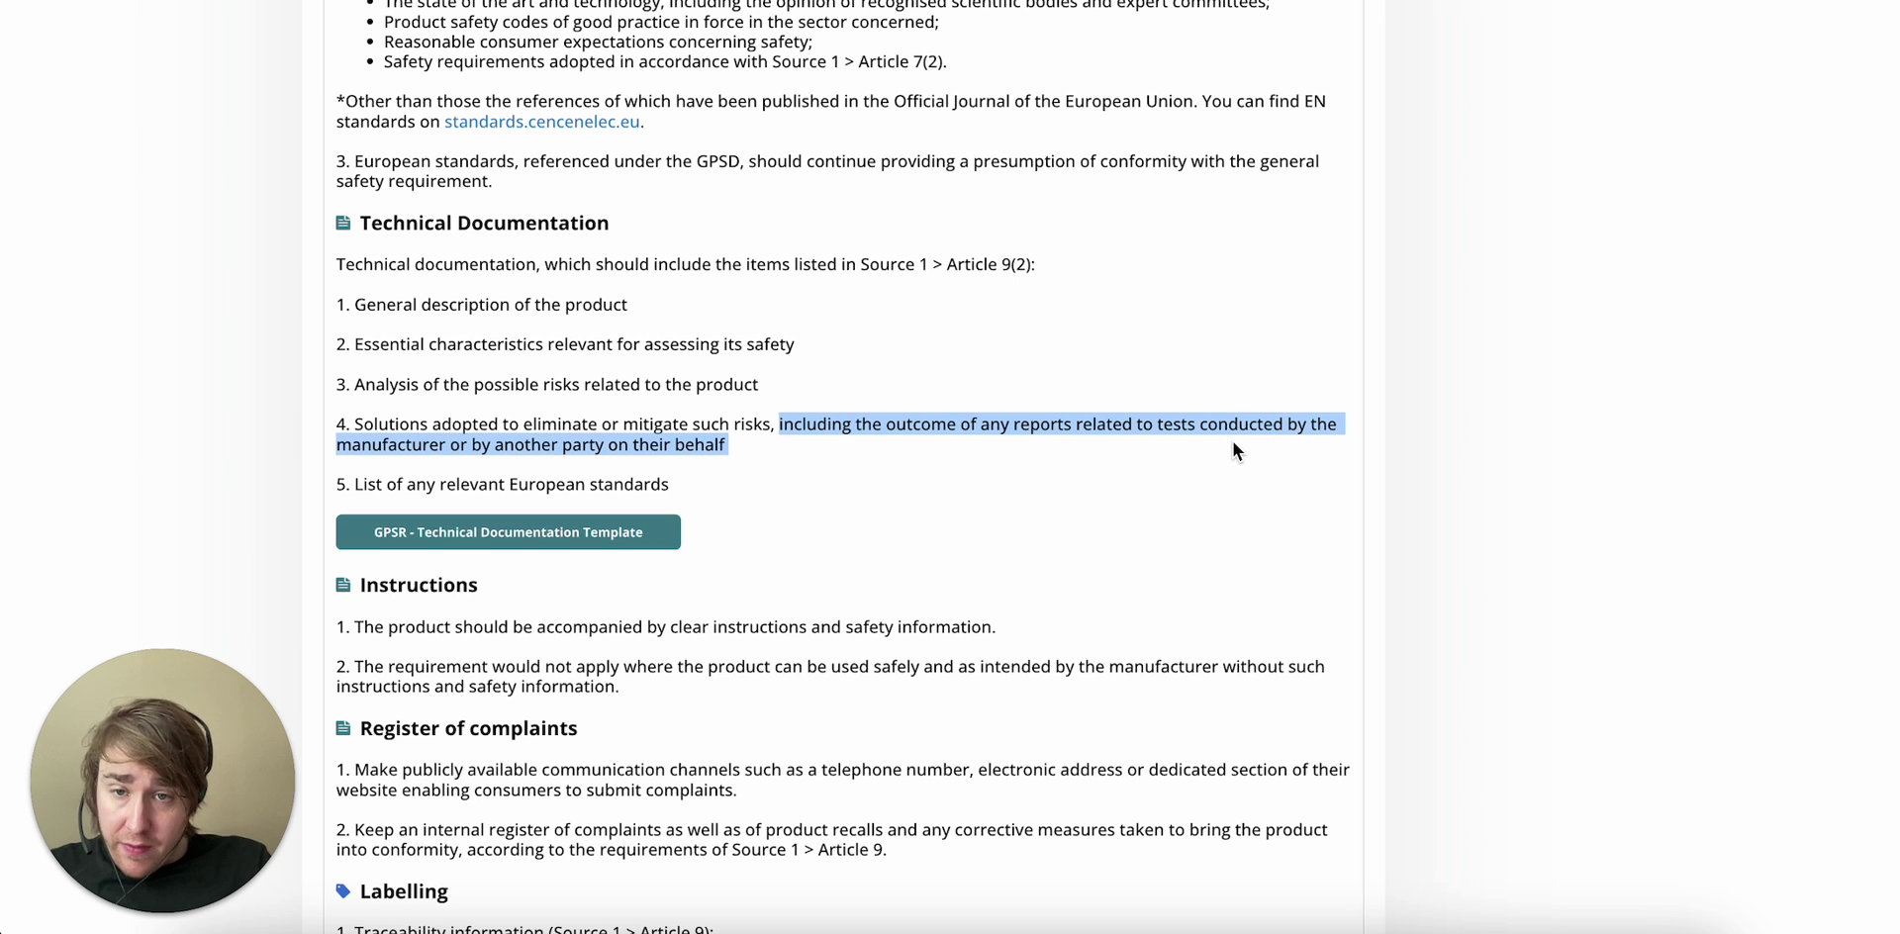
pyautogui.click(689, 424)
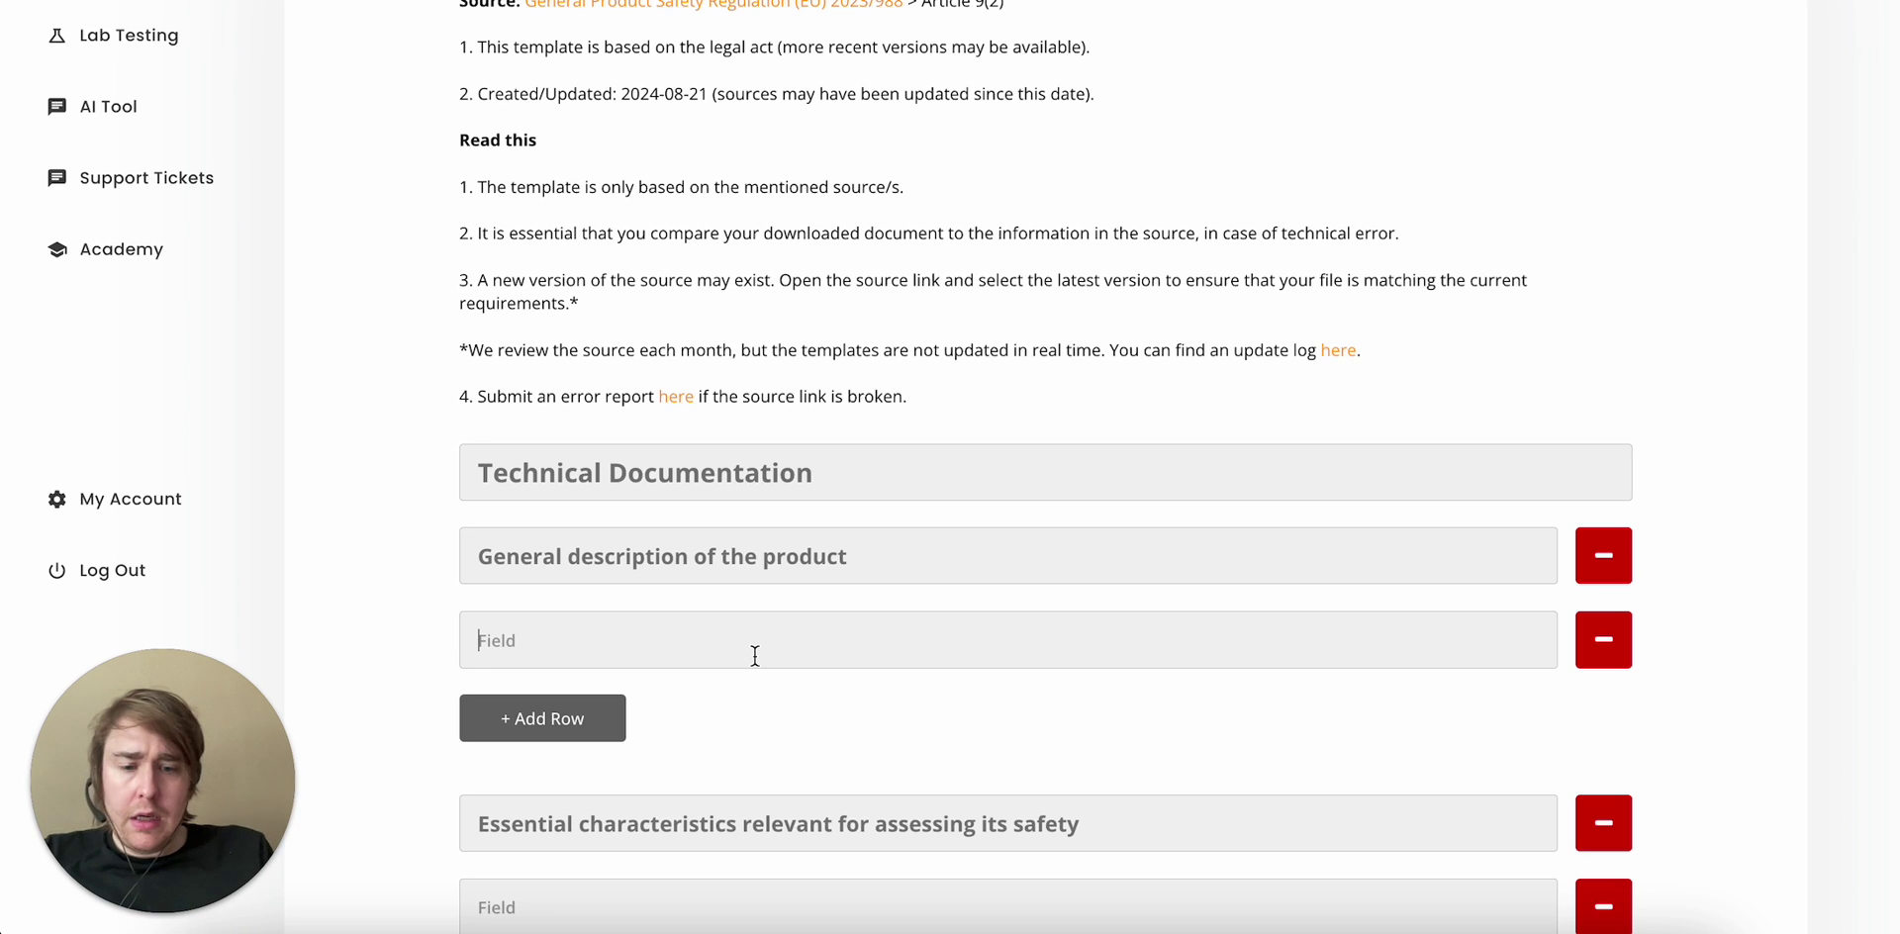
# Enter 'Product name: Foldable camping chair 2025' in the general description.
pyautogui.write('Prodcut des')
pyautogui.press('BackSpace')
pyautogui.press('BackSpace')
pyautogui.press('BackSpace')
pyautogui.press('BackSpace')
pyautogui.press('BackSpace')
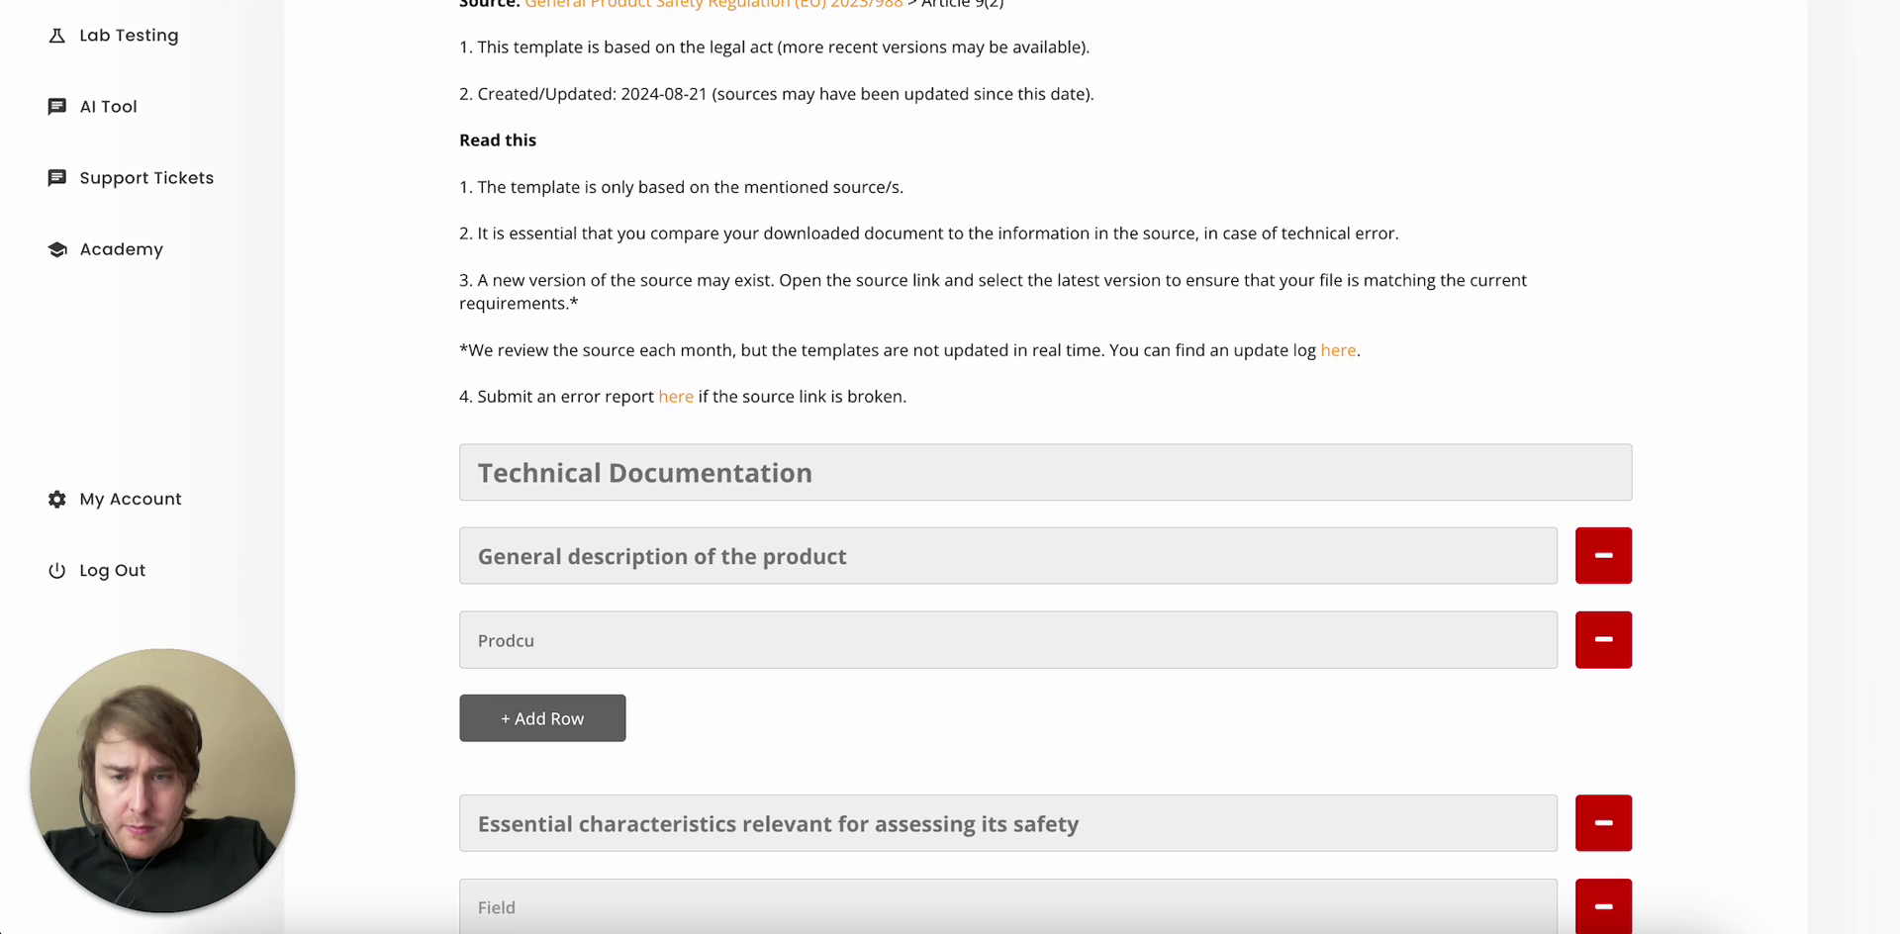
pyautogui.press('BackSpace')
pyautogui.press('BackSpace')
pyautogui.write('uct name: ')
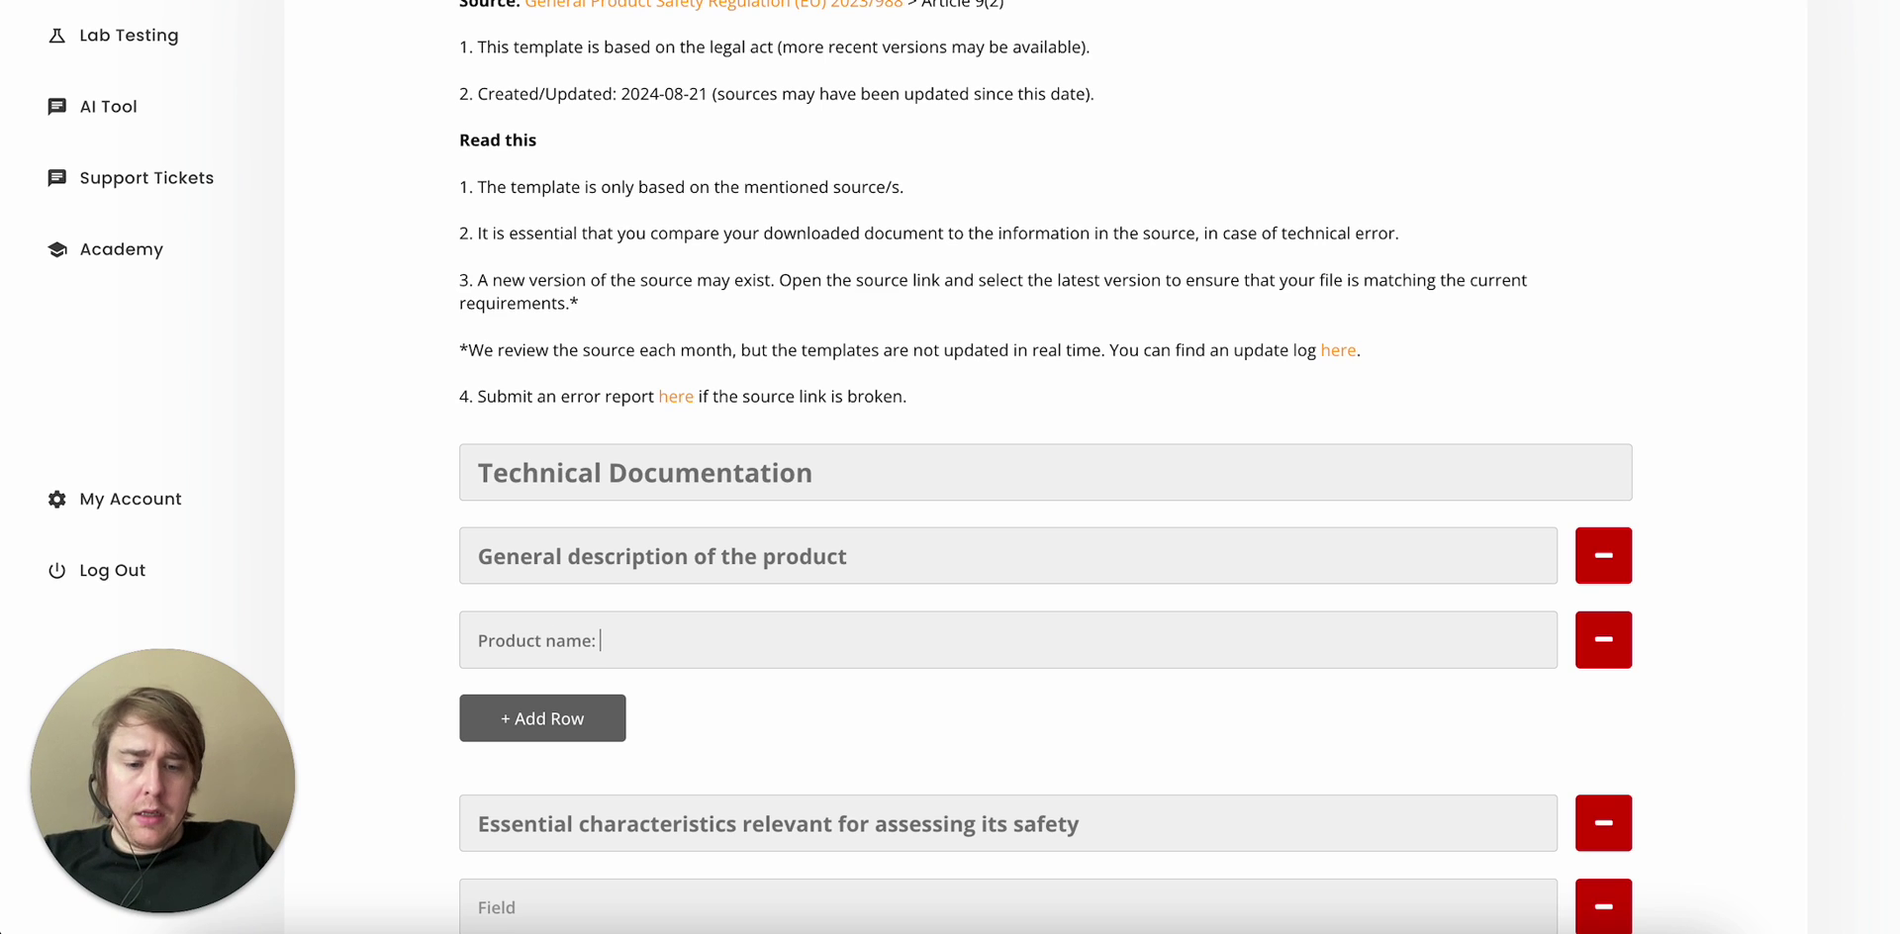
pyautogui.write('Foldable ca')
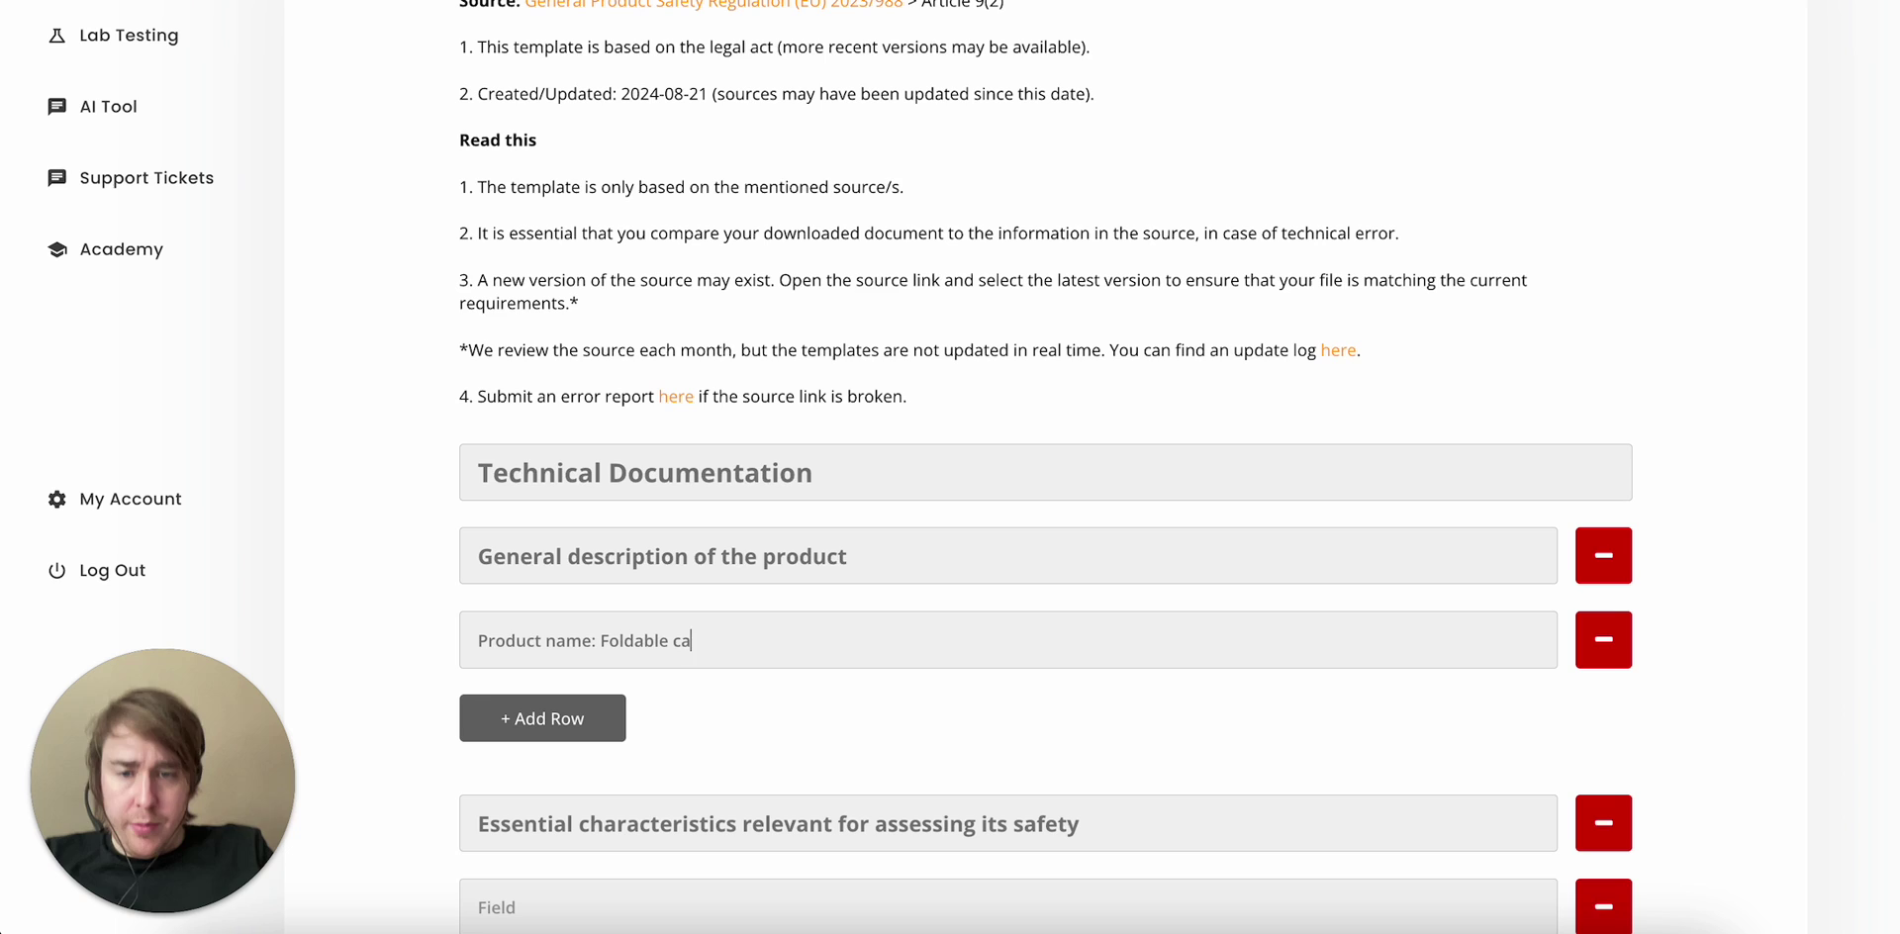
pyautogui.write('mping chair ')
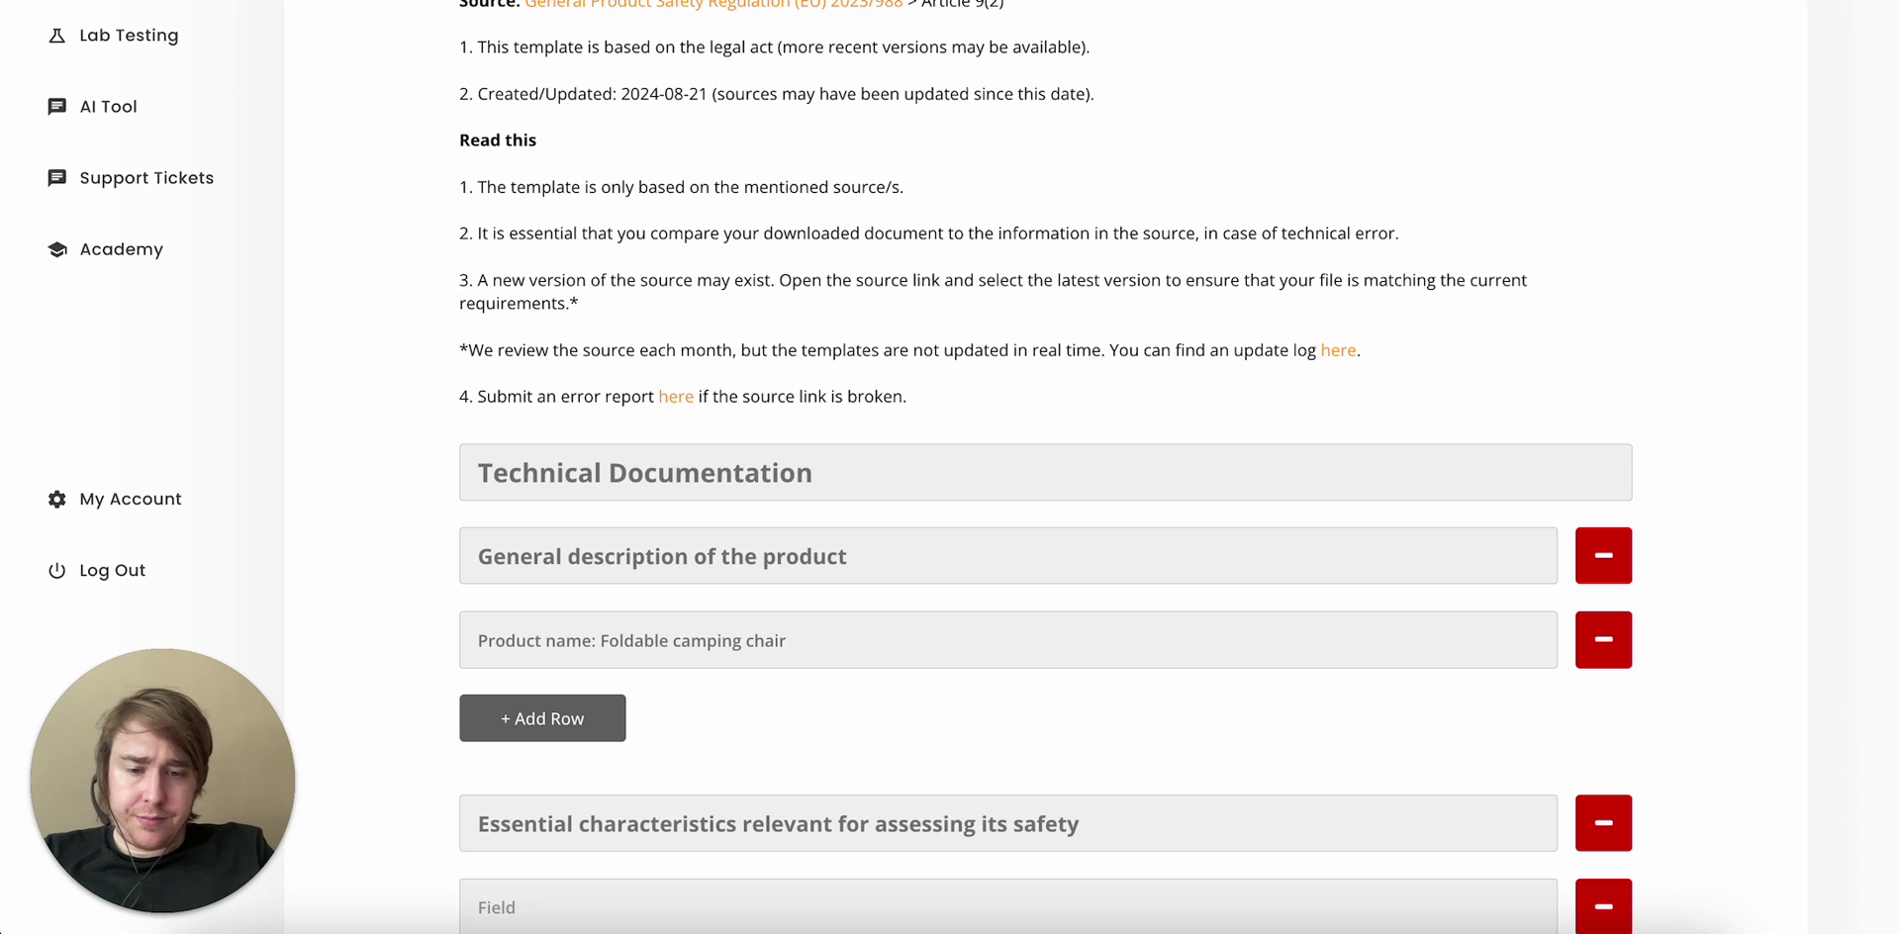
pyautogui.write('2025')
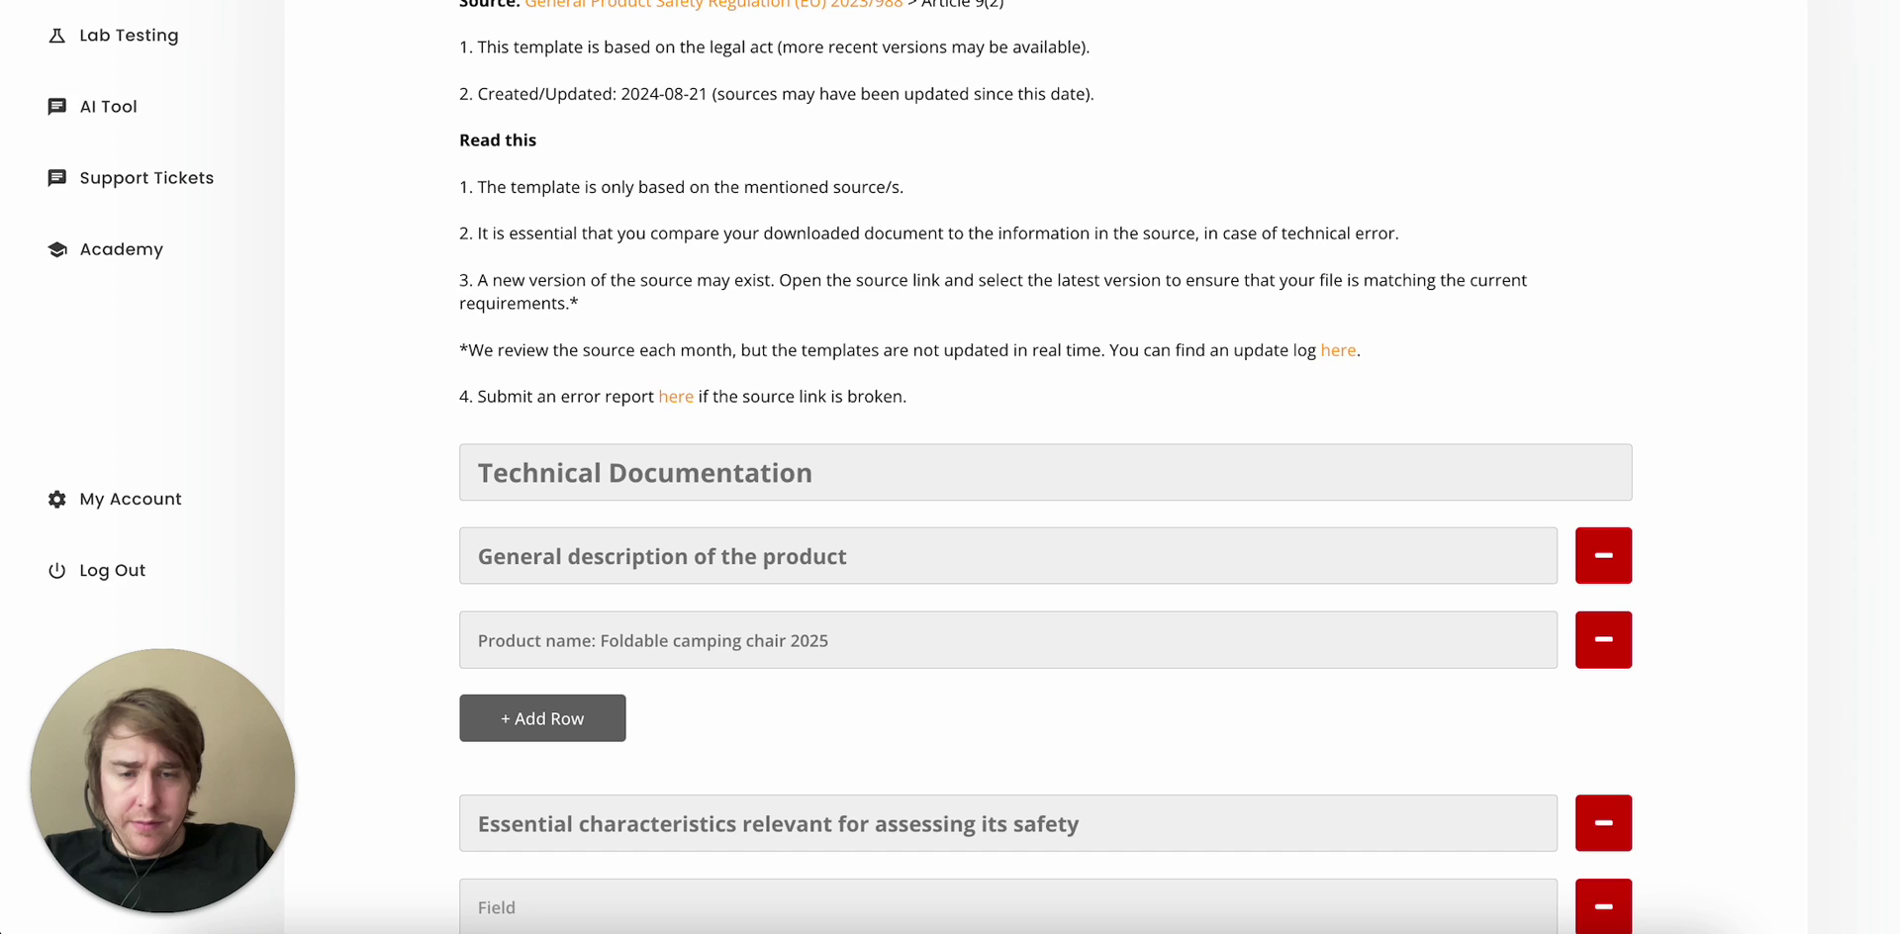
pyautogui.click(574, 716)
pyautogui.scroll(-1, 693, 593)
pyautogui.click(695, 593)
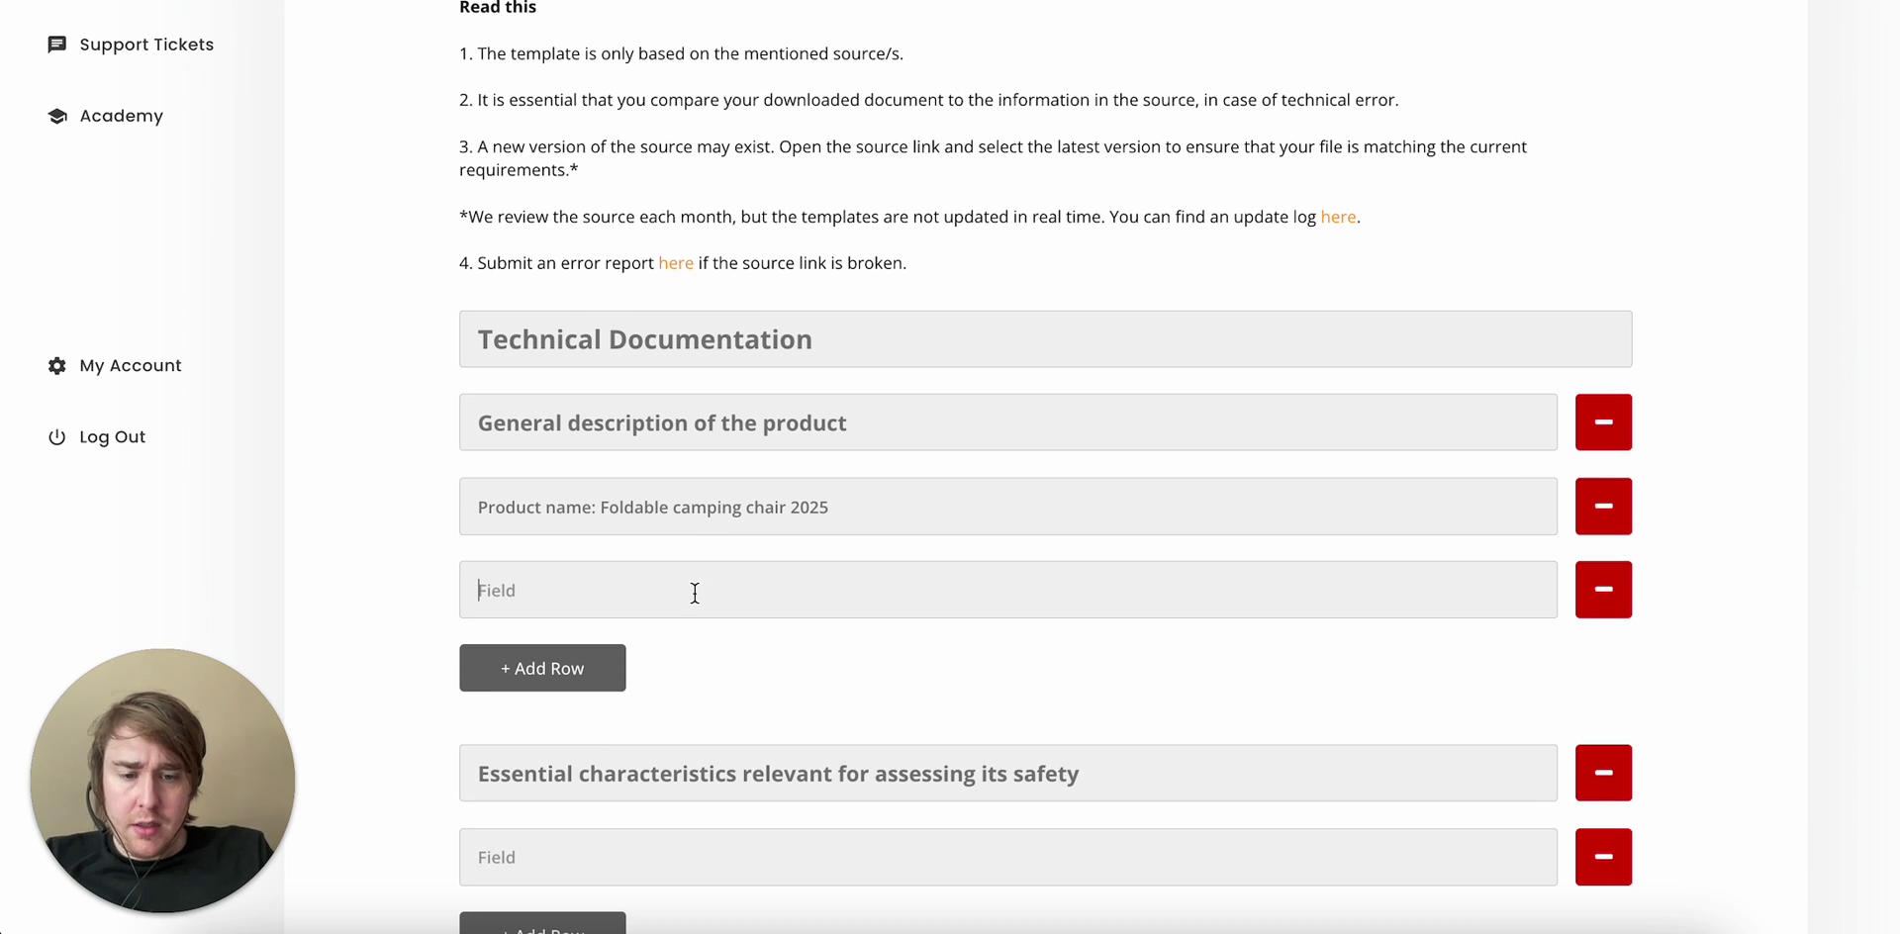
pyautogui.write('Model: ')
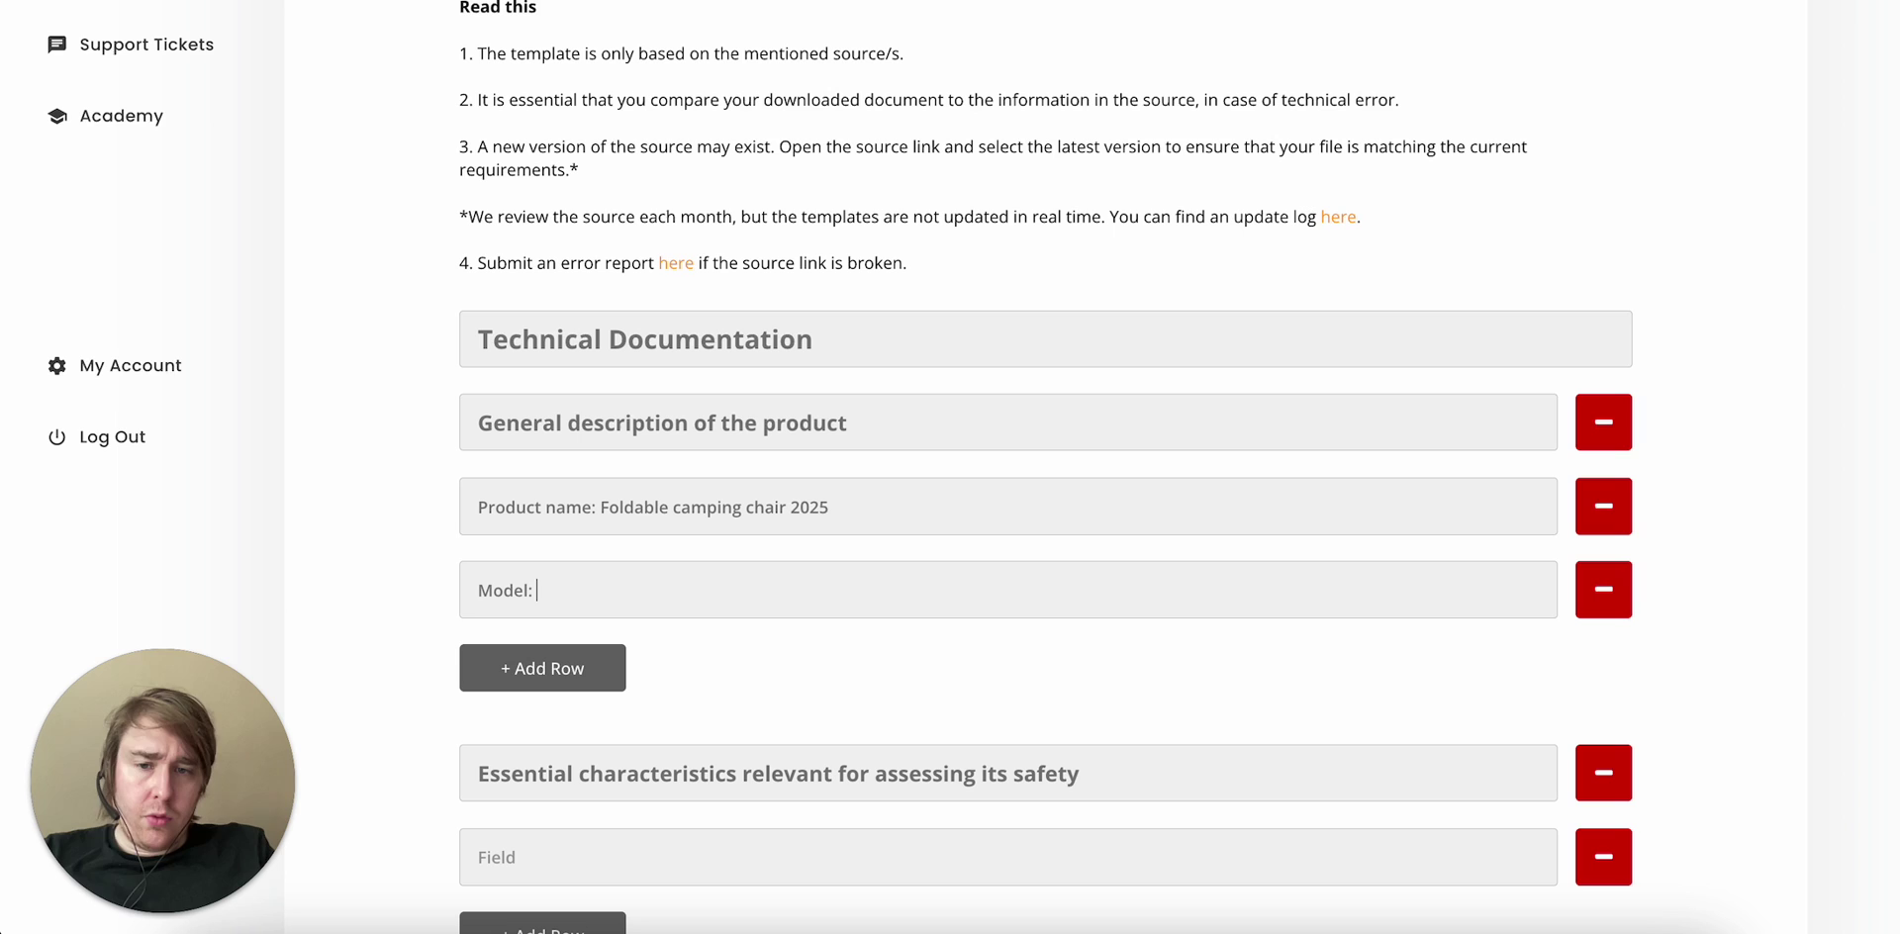
pyautogui.write('ABC2025')
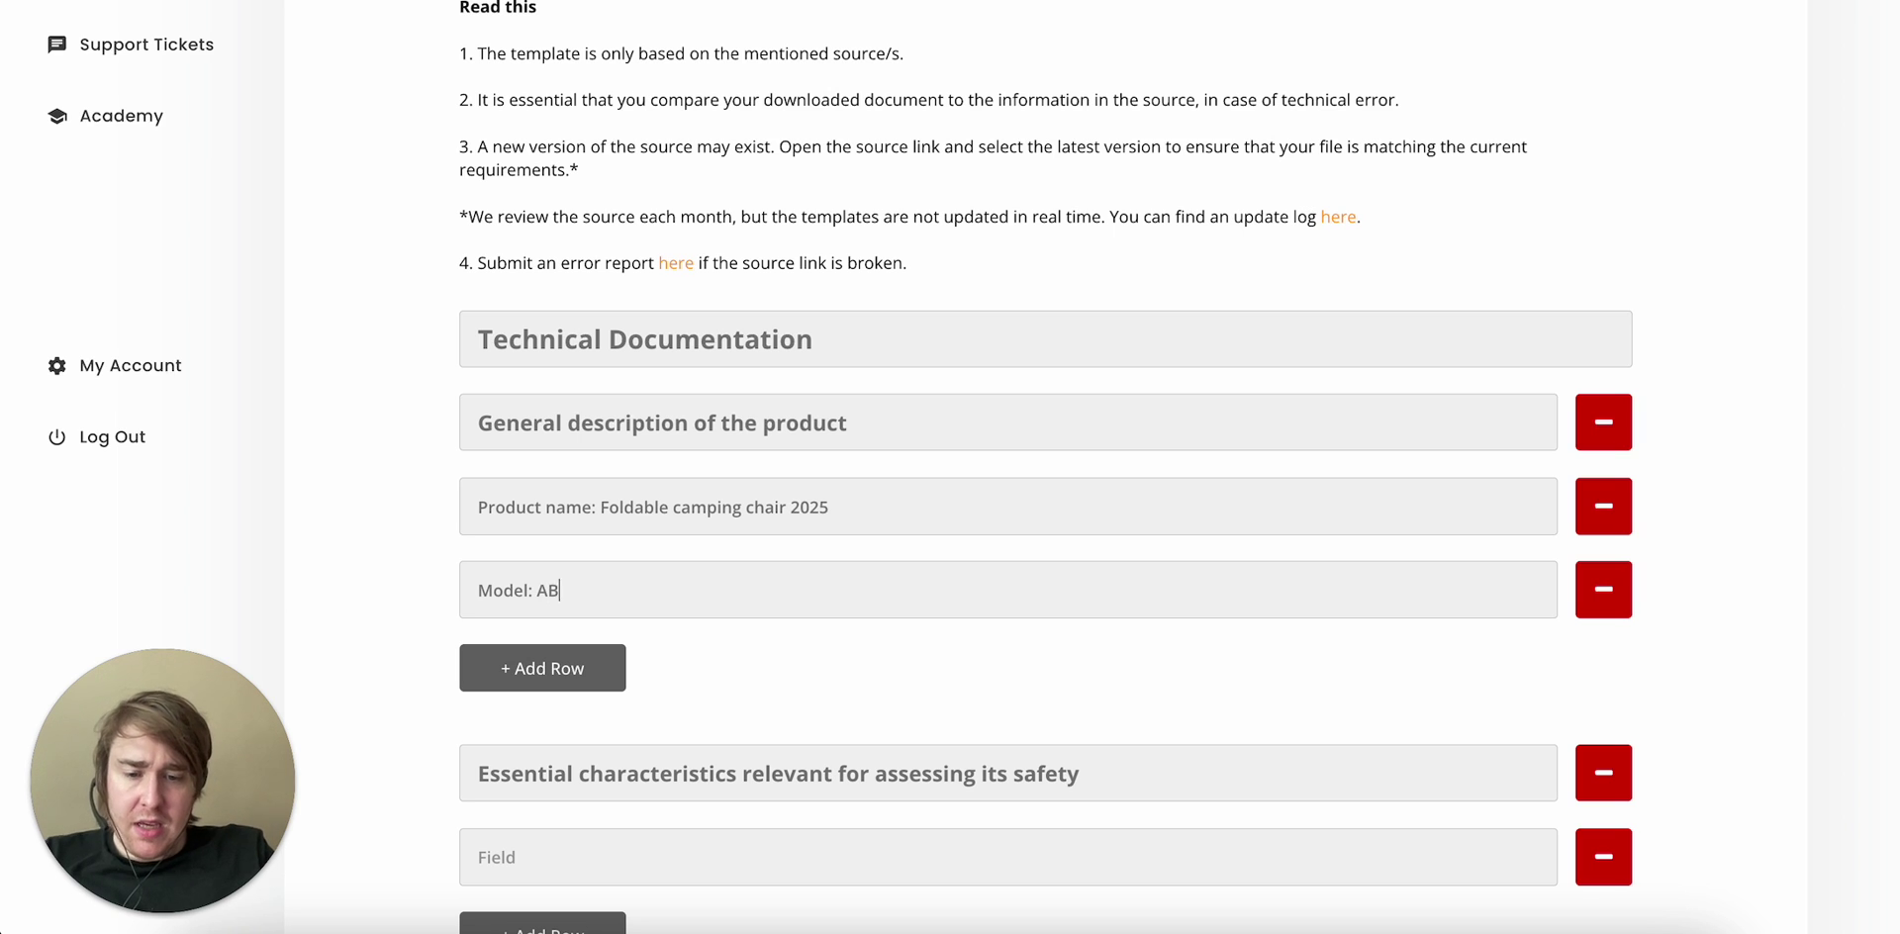
pyautogui.click(577, 688)
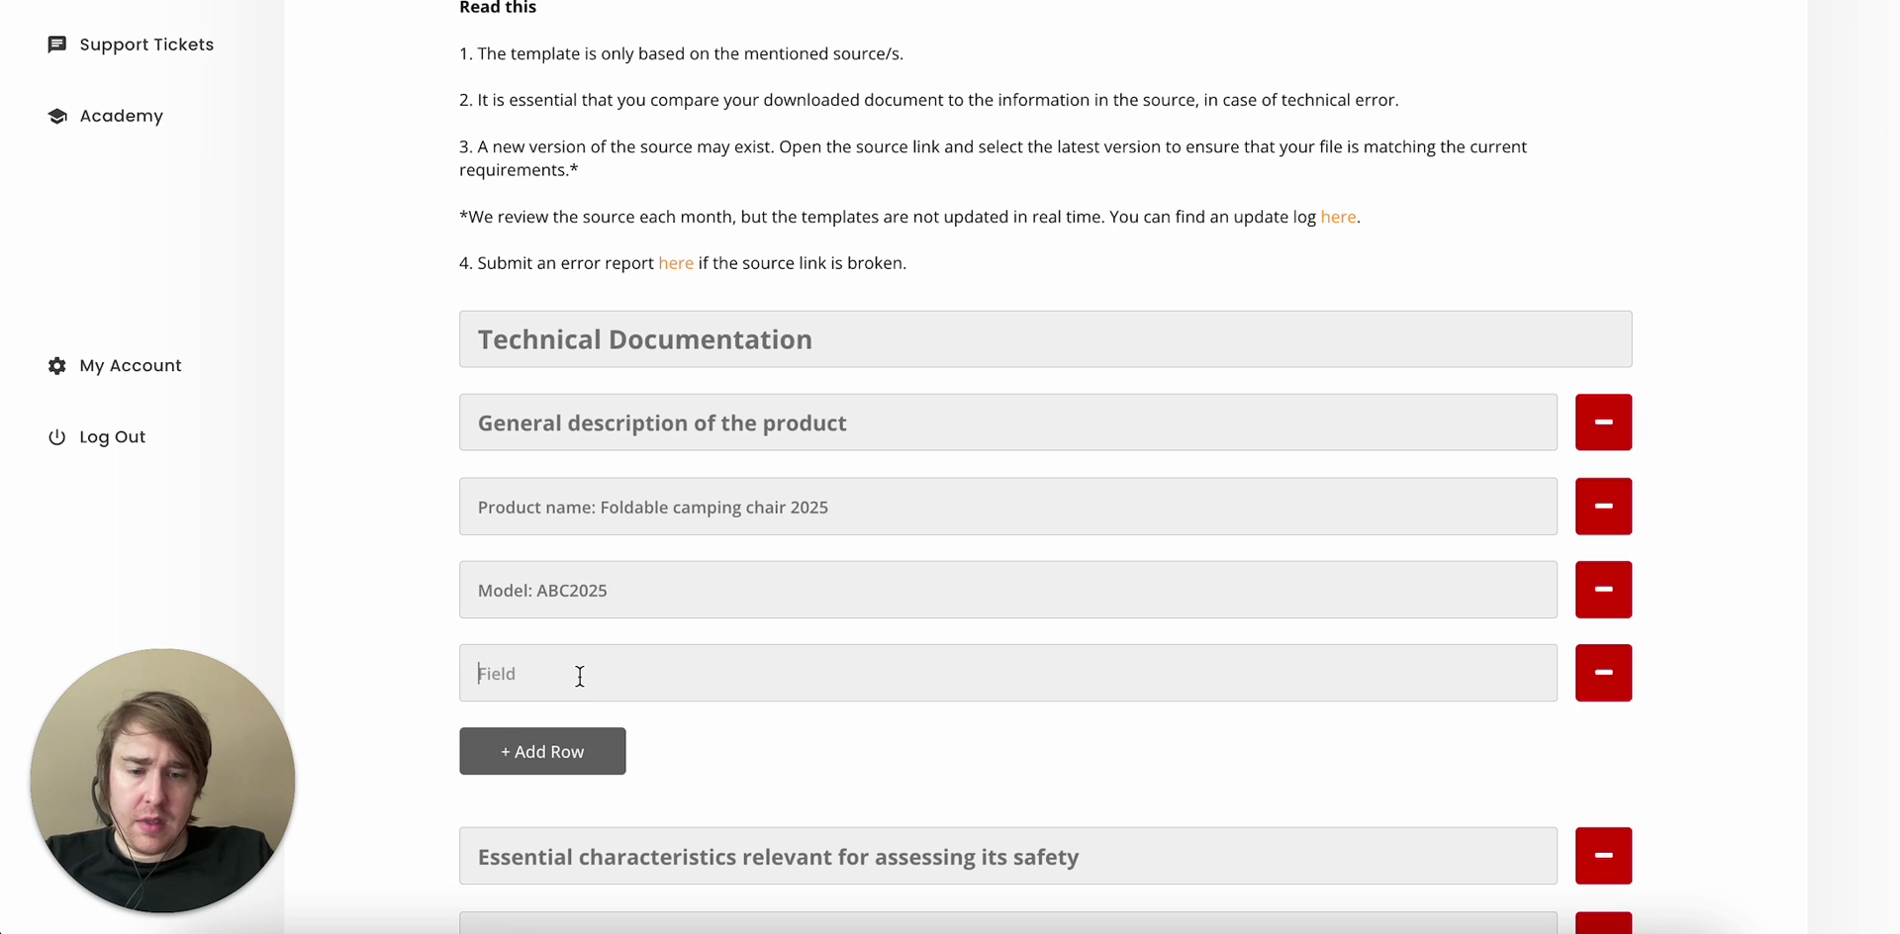
pyautogui.write('Batch: ')
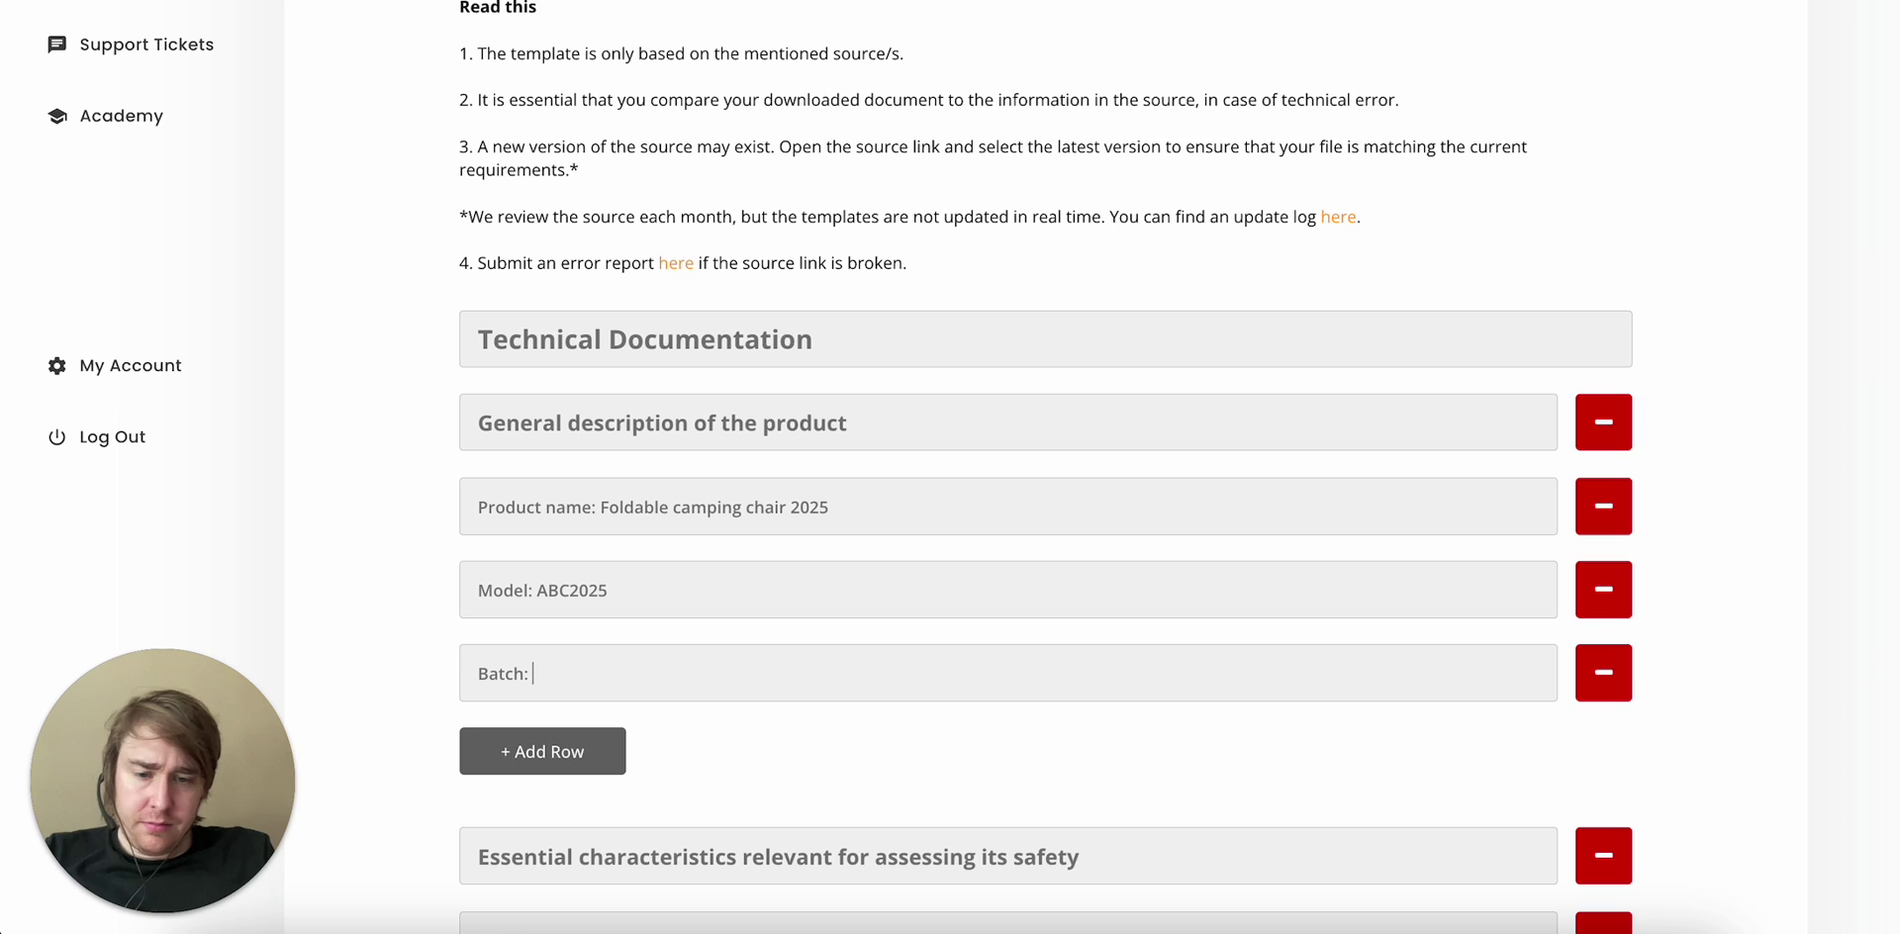
pyautogui.write('ABC2025-')
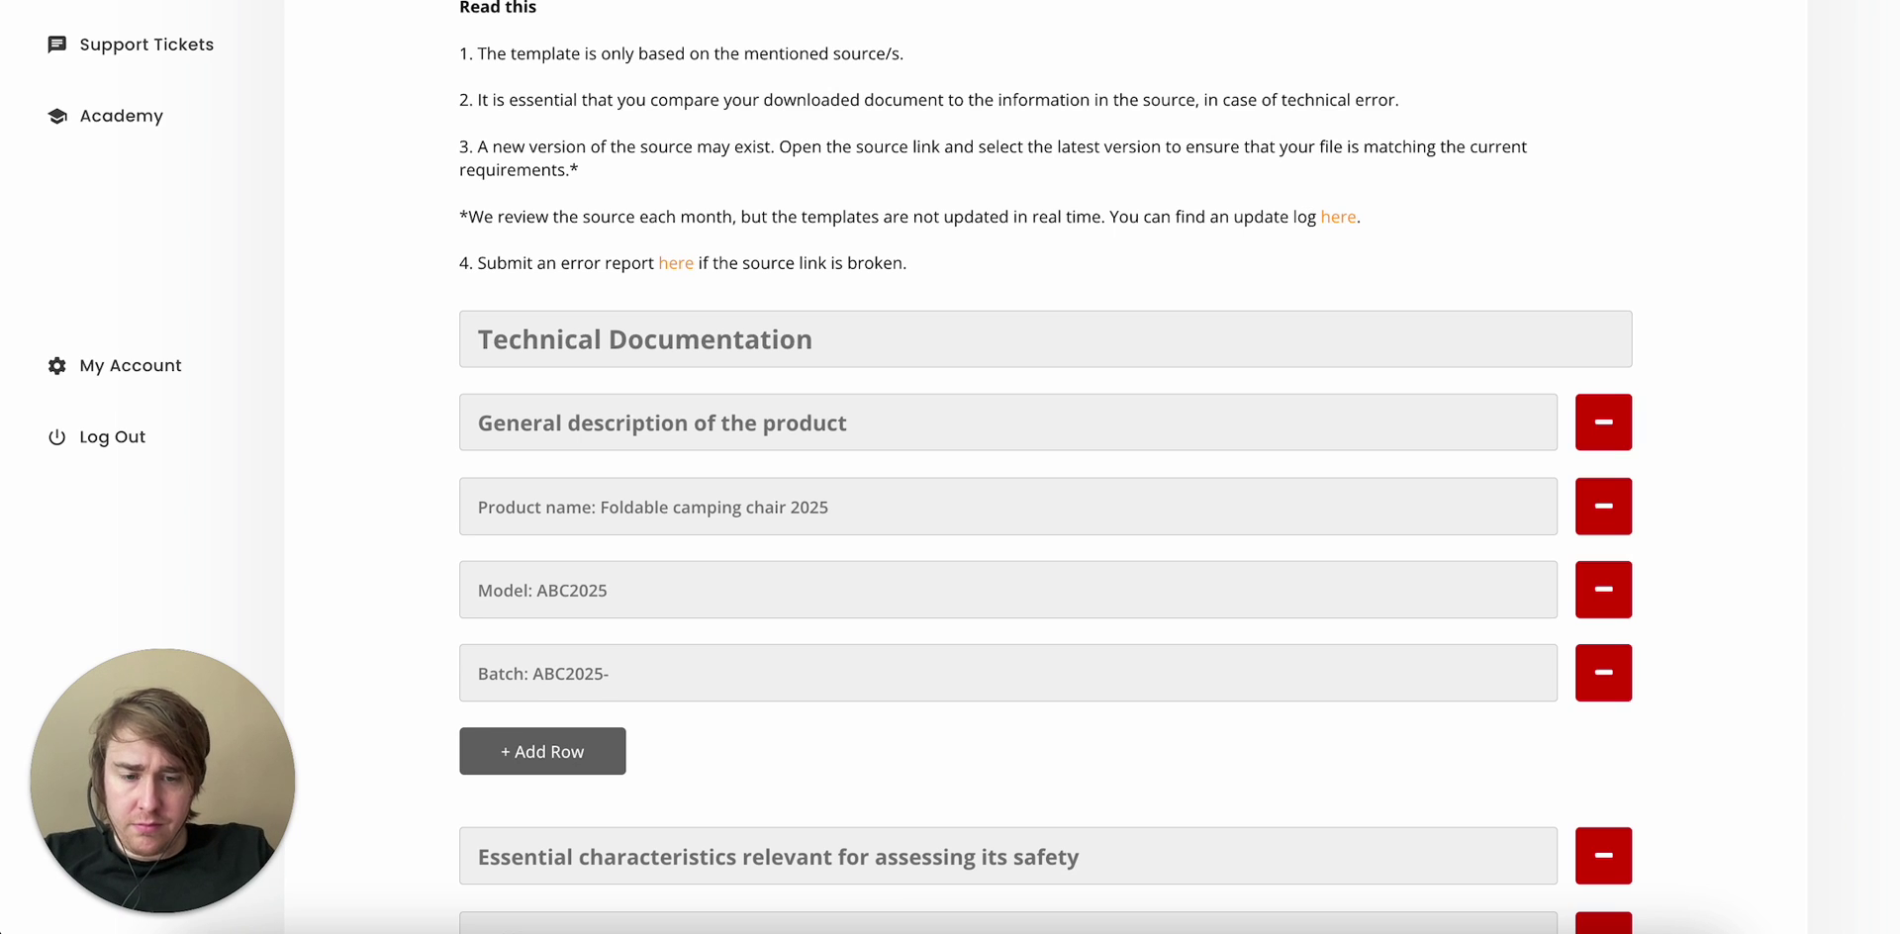
pyautogui.write('09-2024')
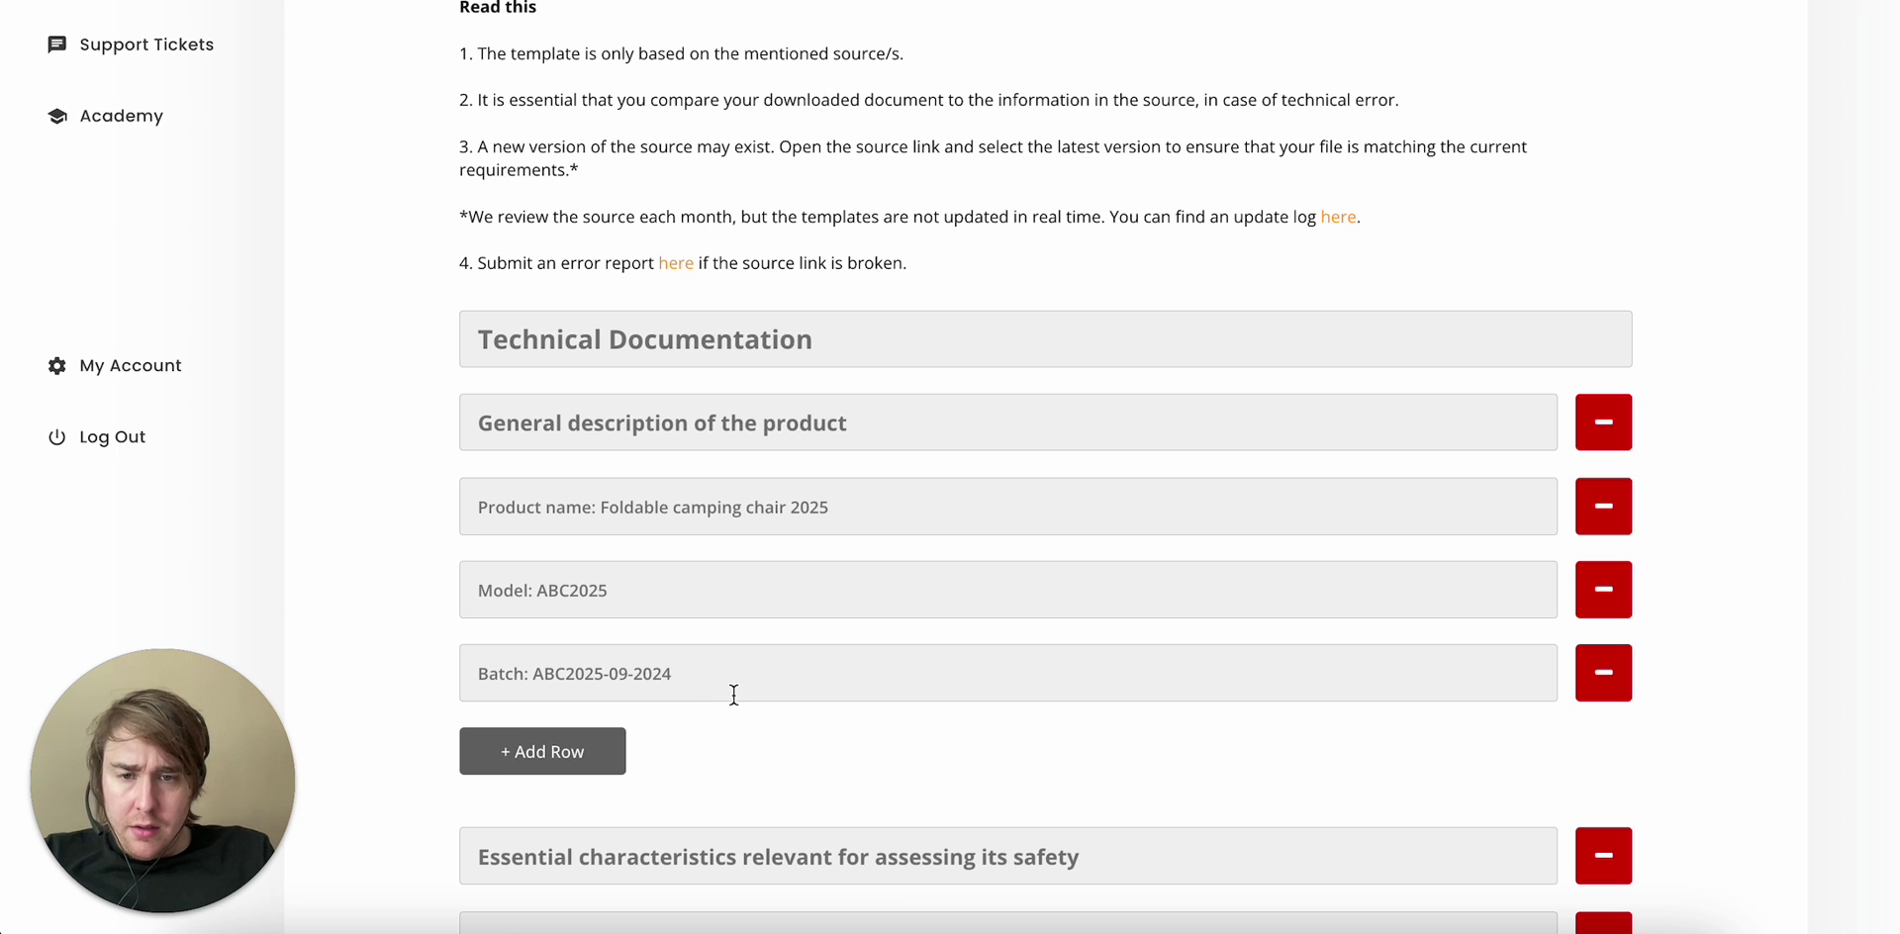
# Add a row reading 'Materials: 100% nylon, aluminum frame'.
pyautogui.scroll(-1, 733, 694)
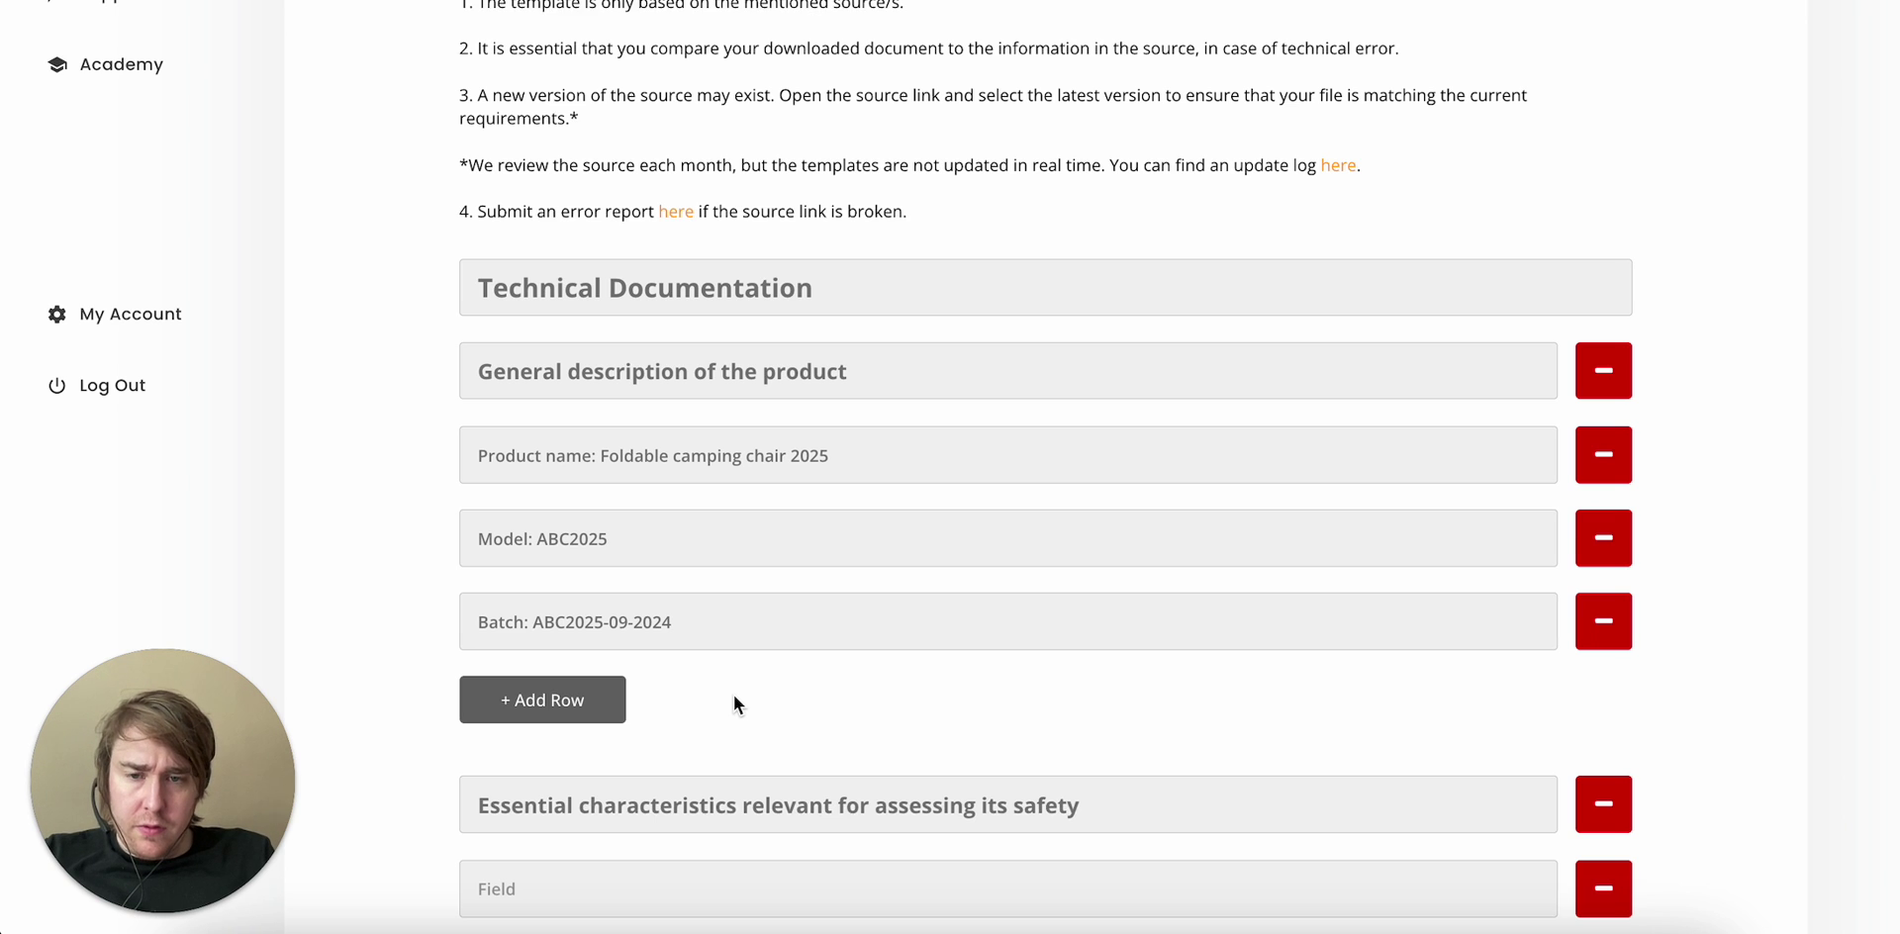
pyautogui.scroll(-2, 764, 607)
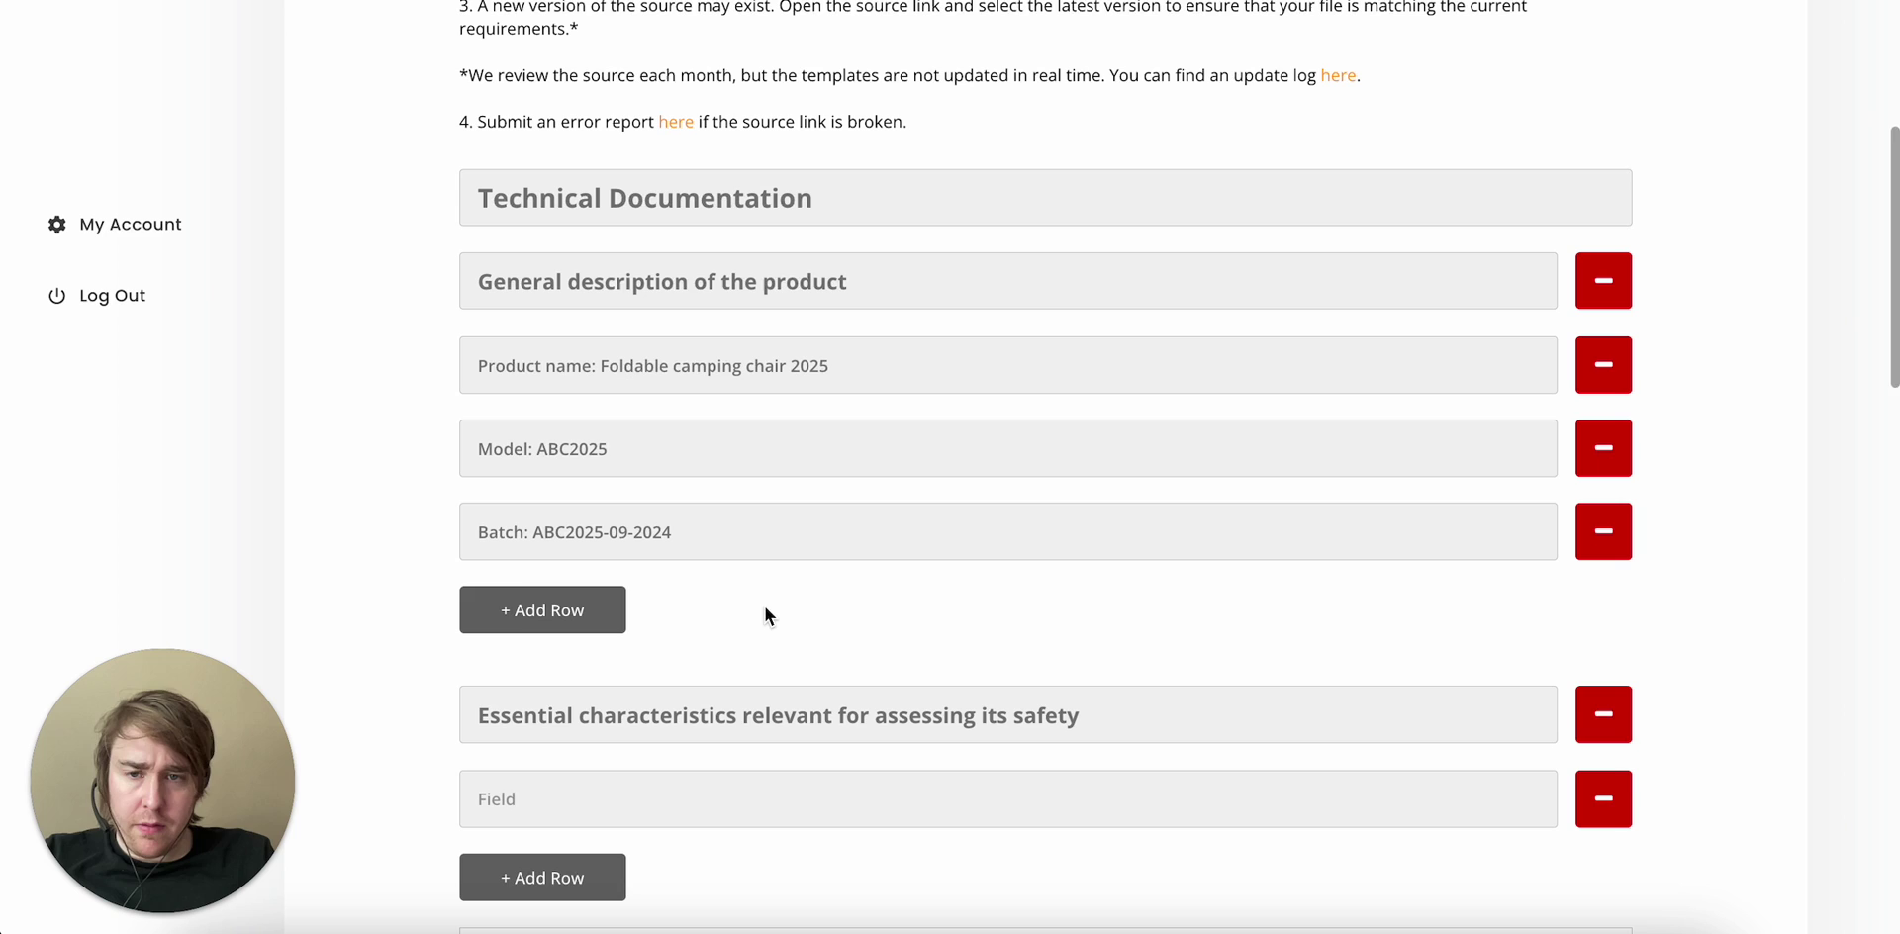
pyautogui.click(611, 612)
pyautogui.write('M')
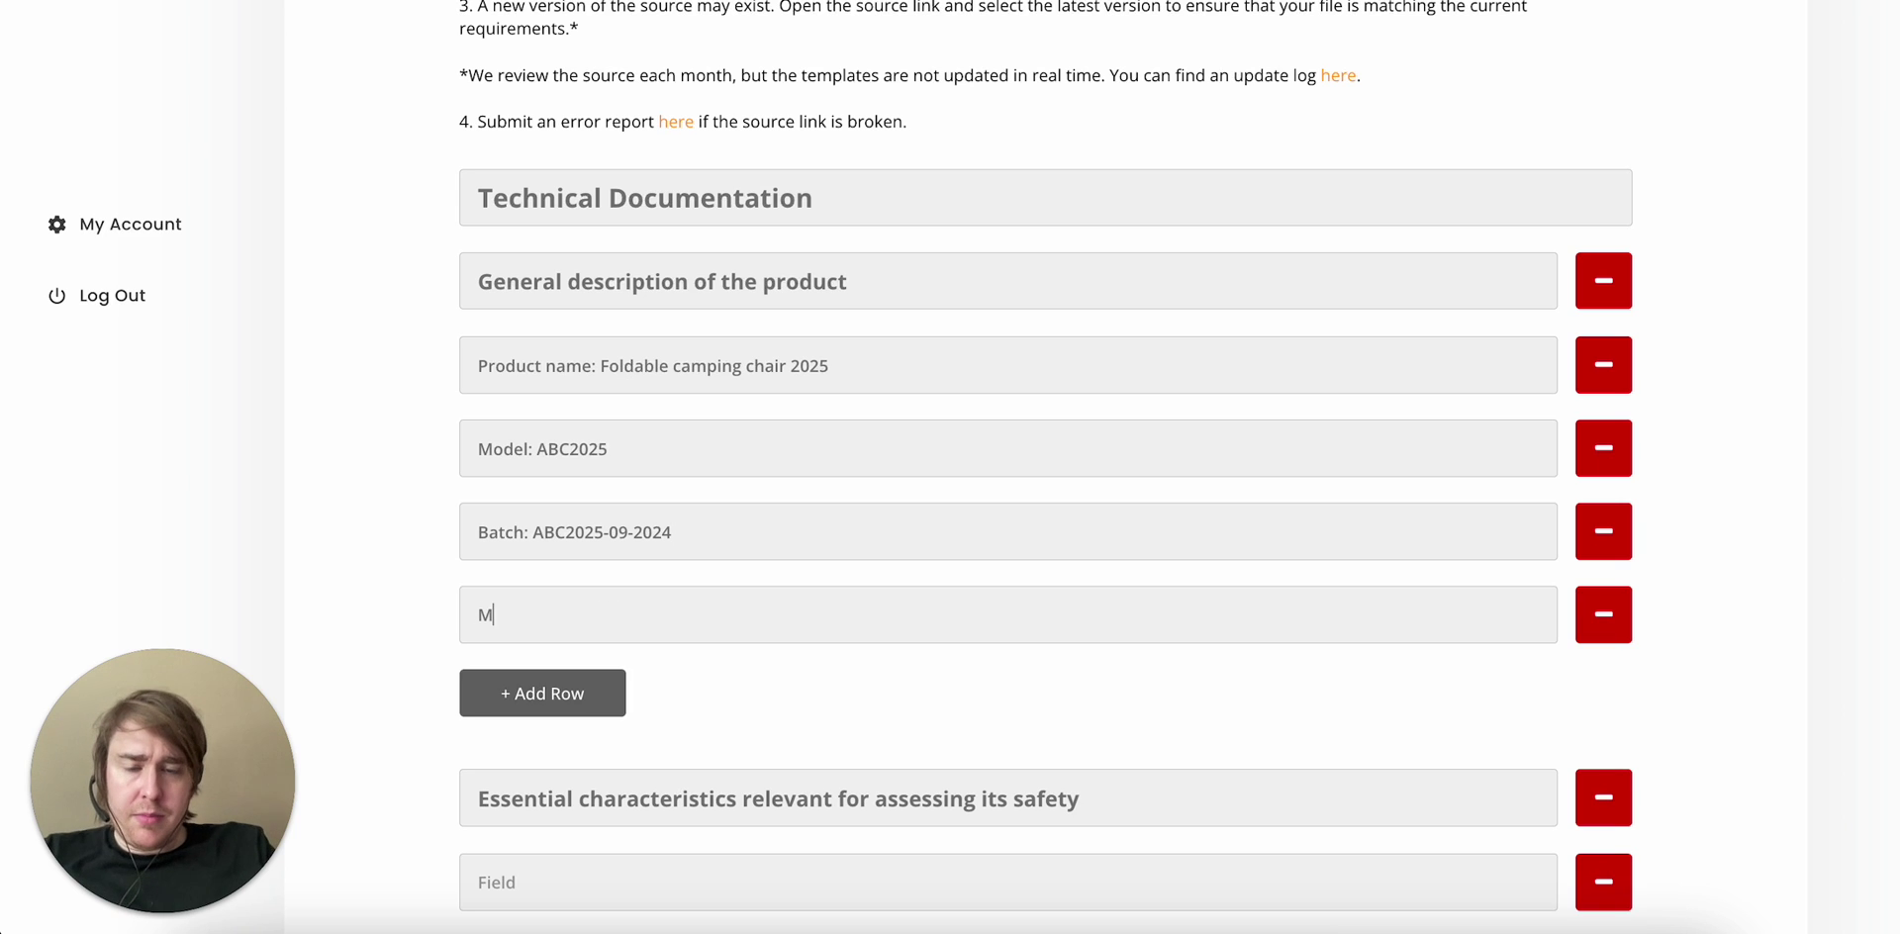
pyautogui.write('aterials: 10')
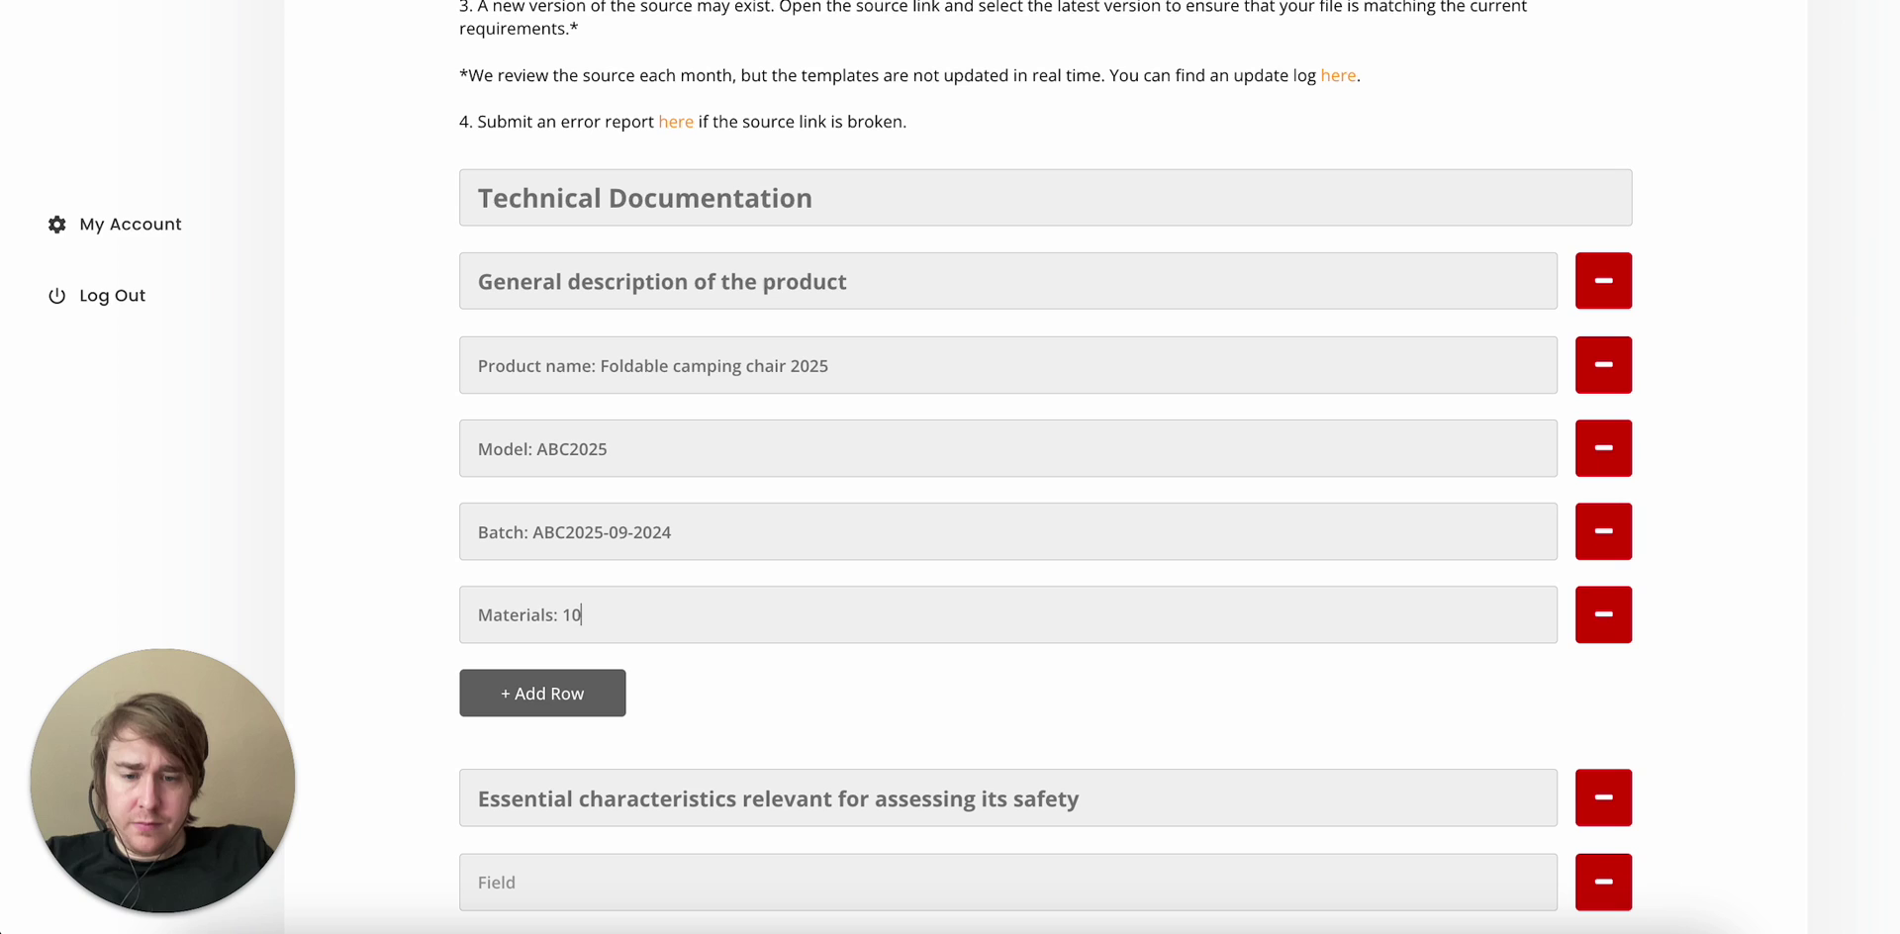
pyautogui.write('0% nylon, alumi')
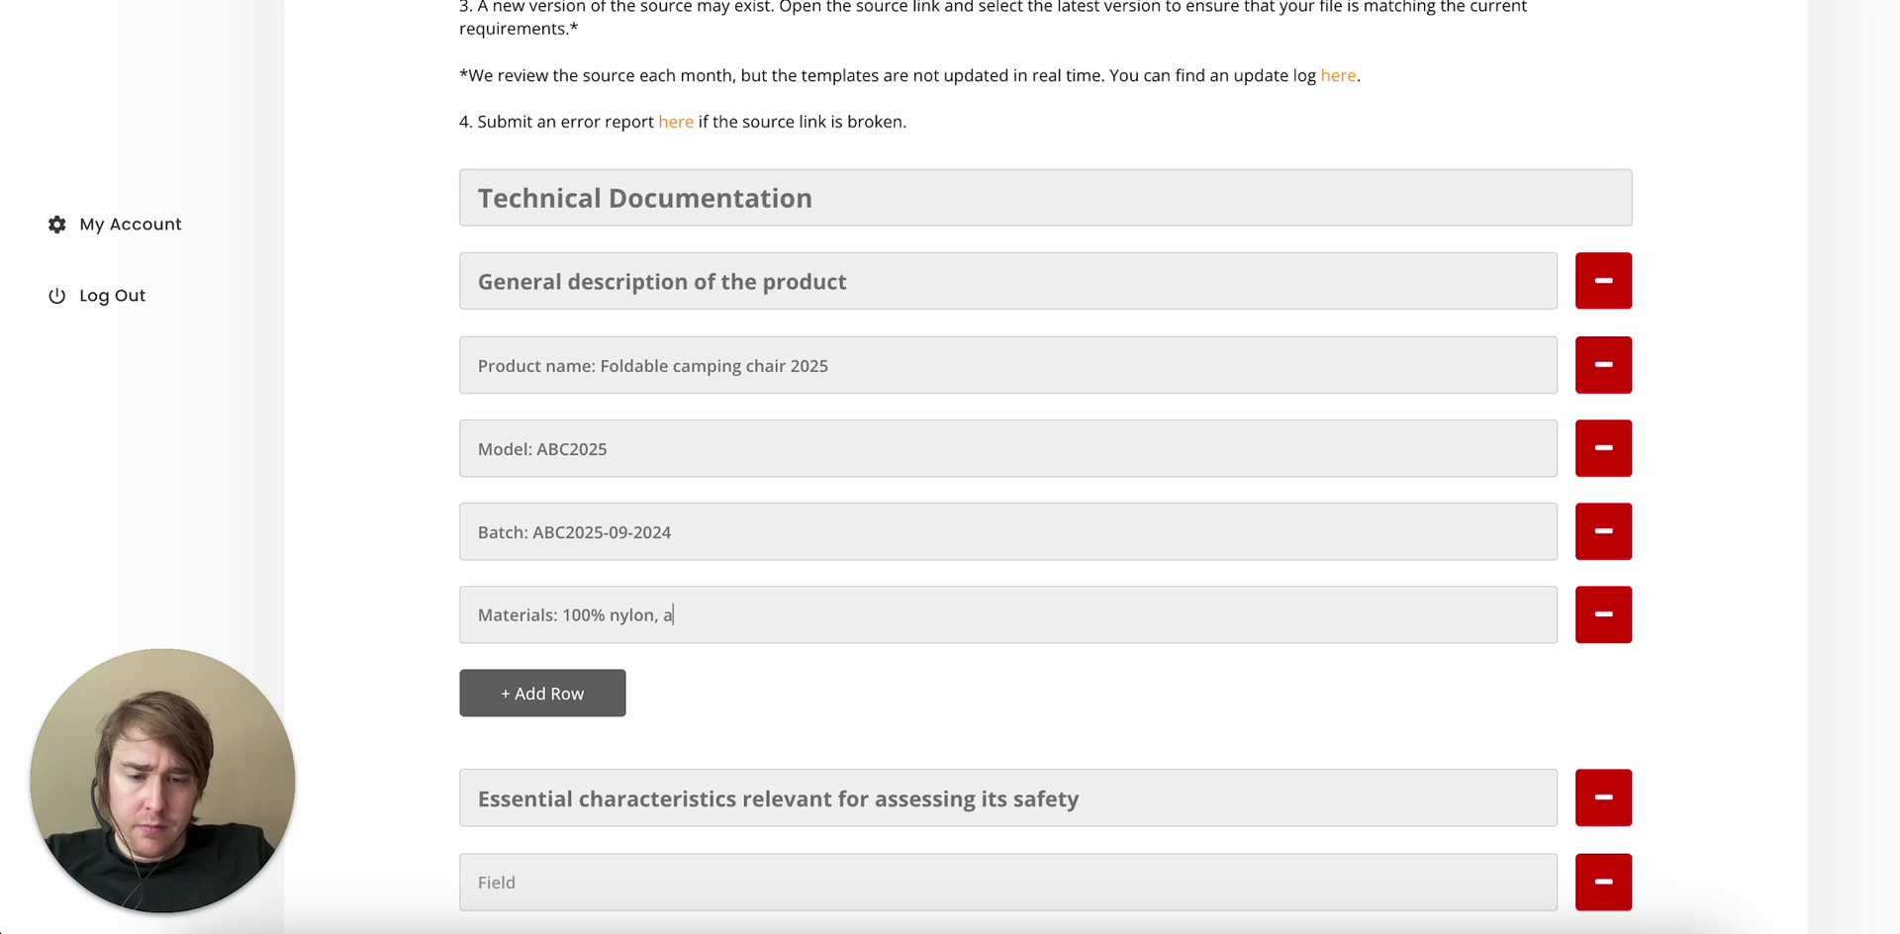
pyautogui.press('BackSpace')
pyautogui.press('BackSpace')
pyautogui.press('BackSpace')
pyautogui.press('BackSpace')
pyautogui.write('luminum frame')
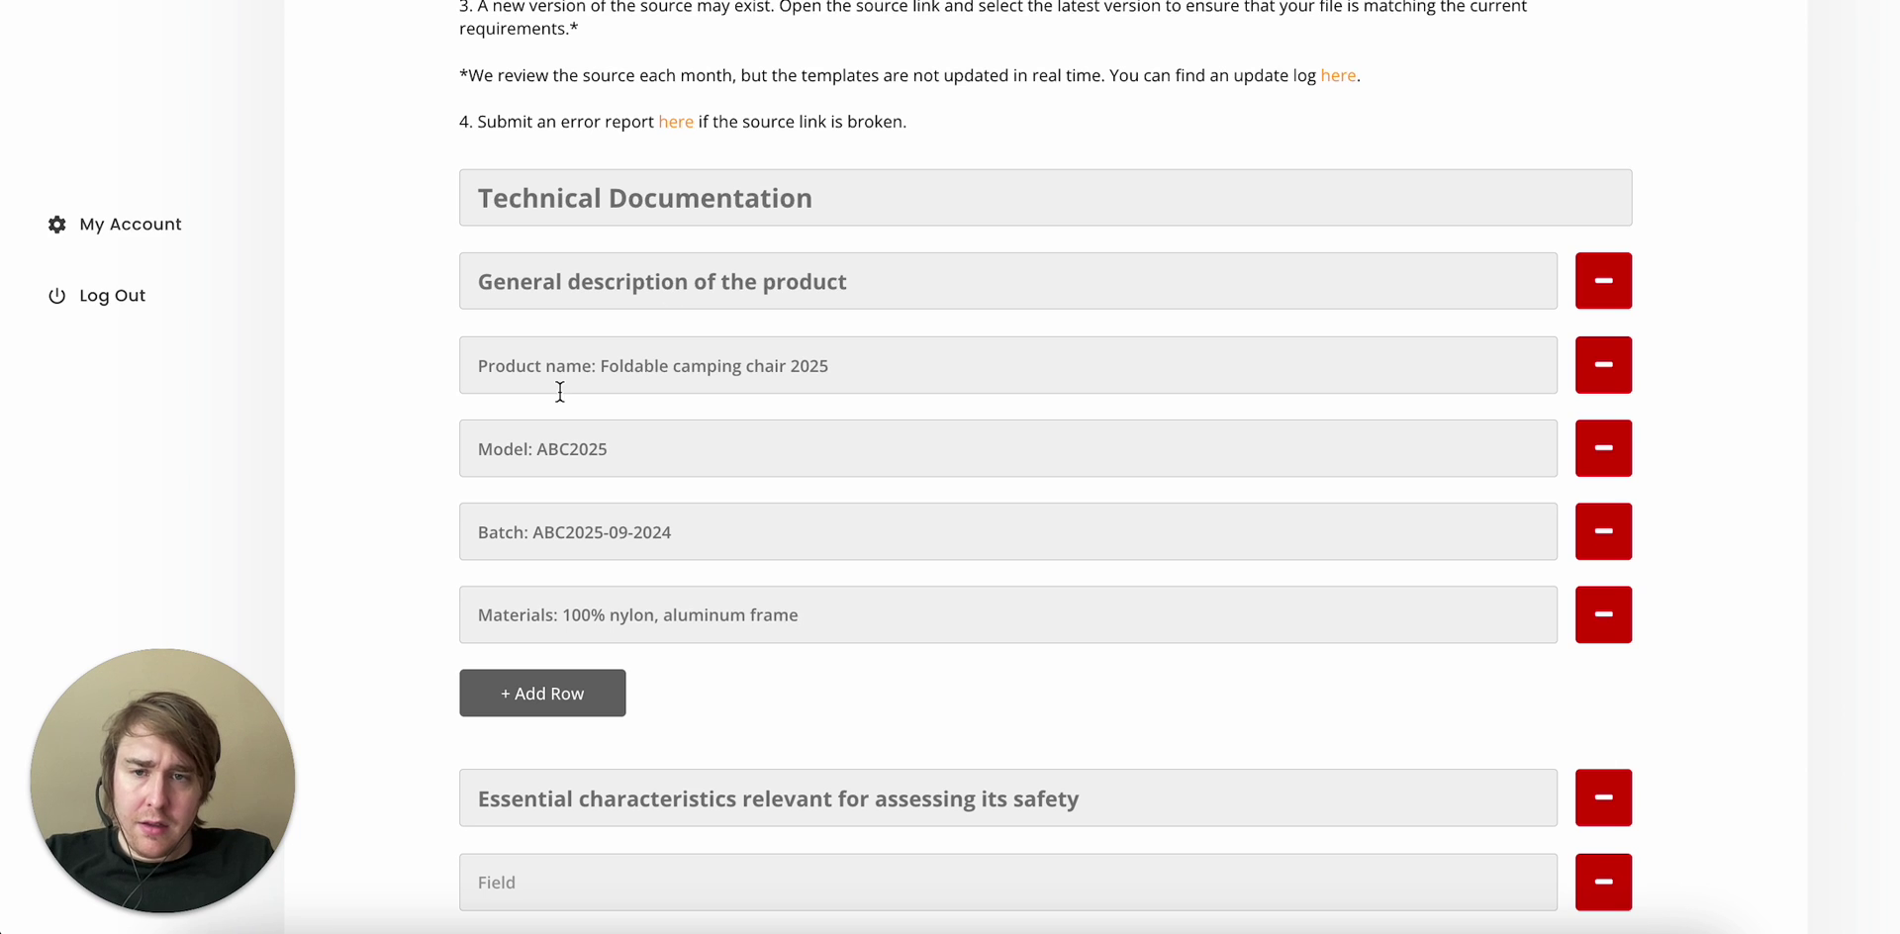
pyautogui.scroll(-2, 666, 432)
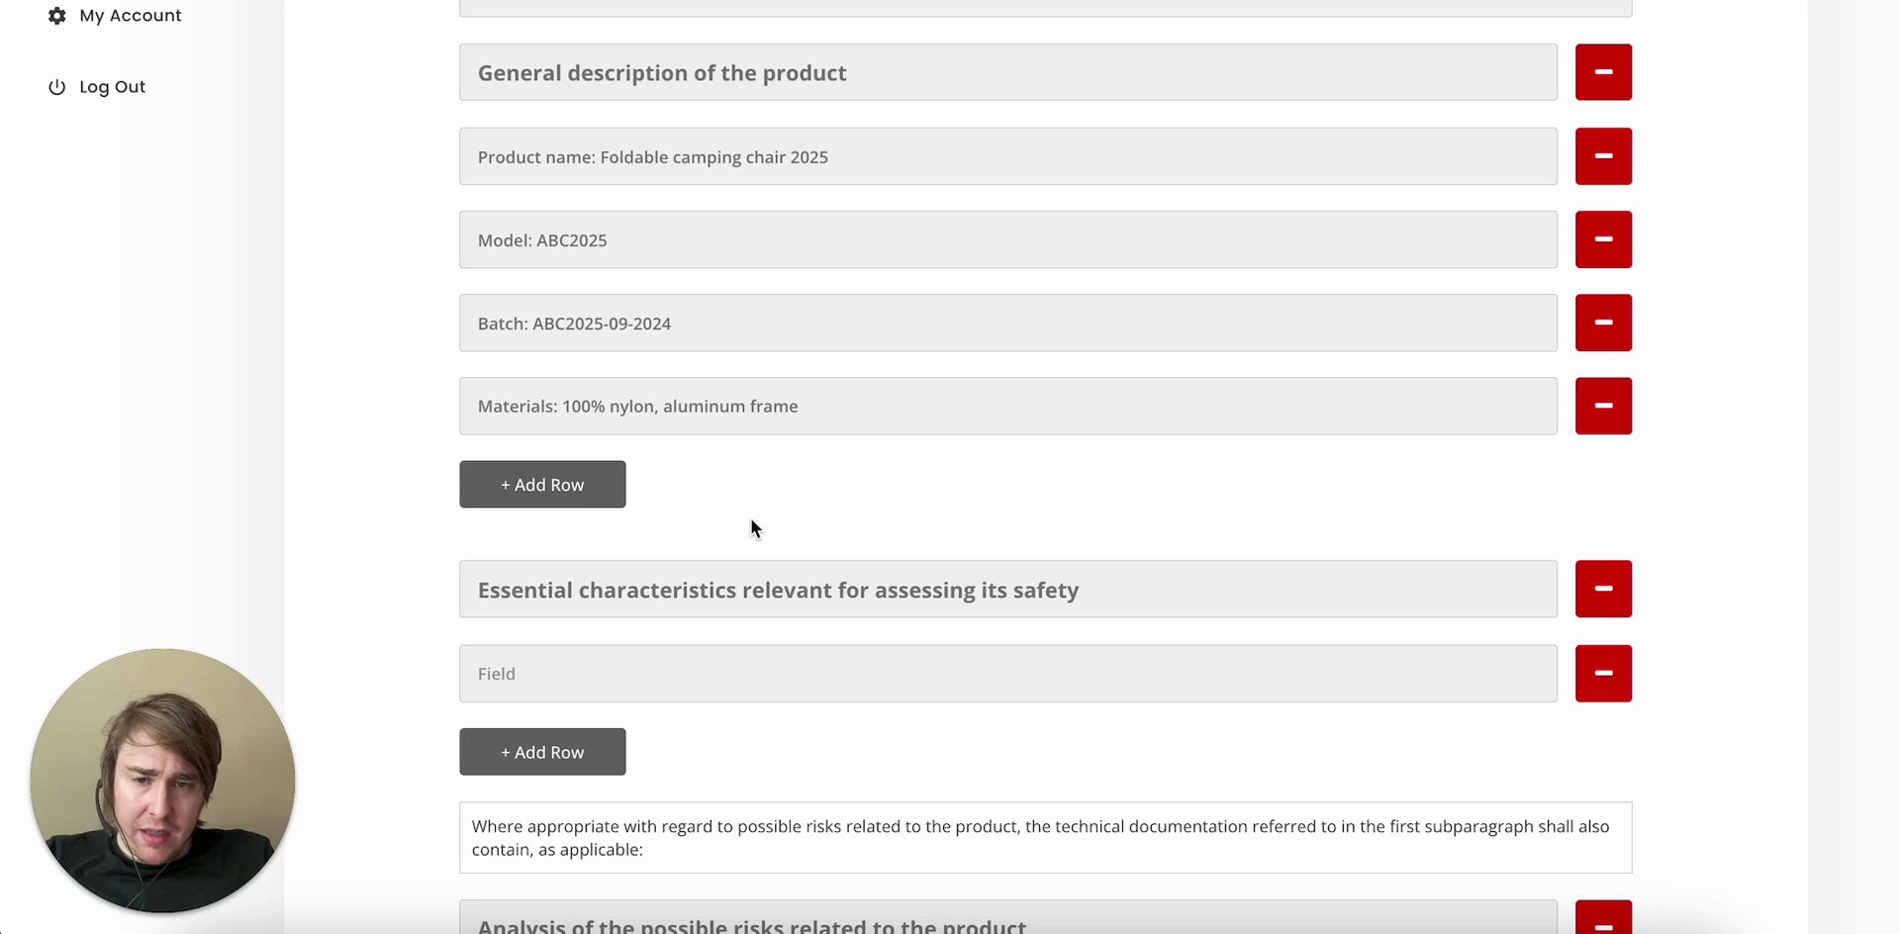
pyautogui.scroll(-1, 782, 478)
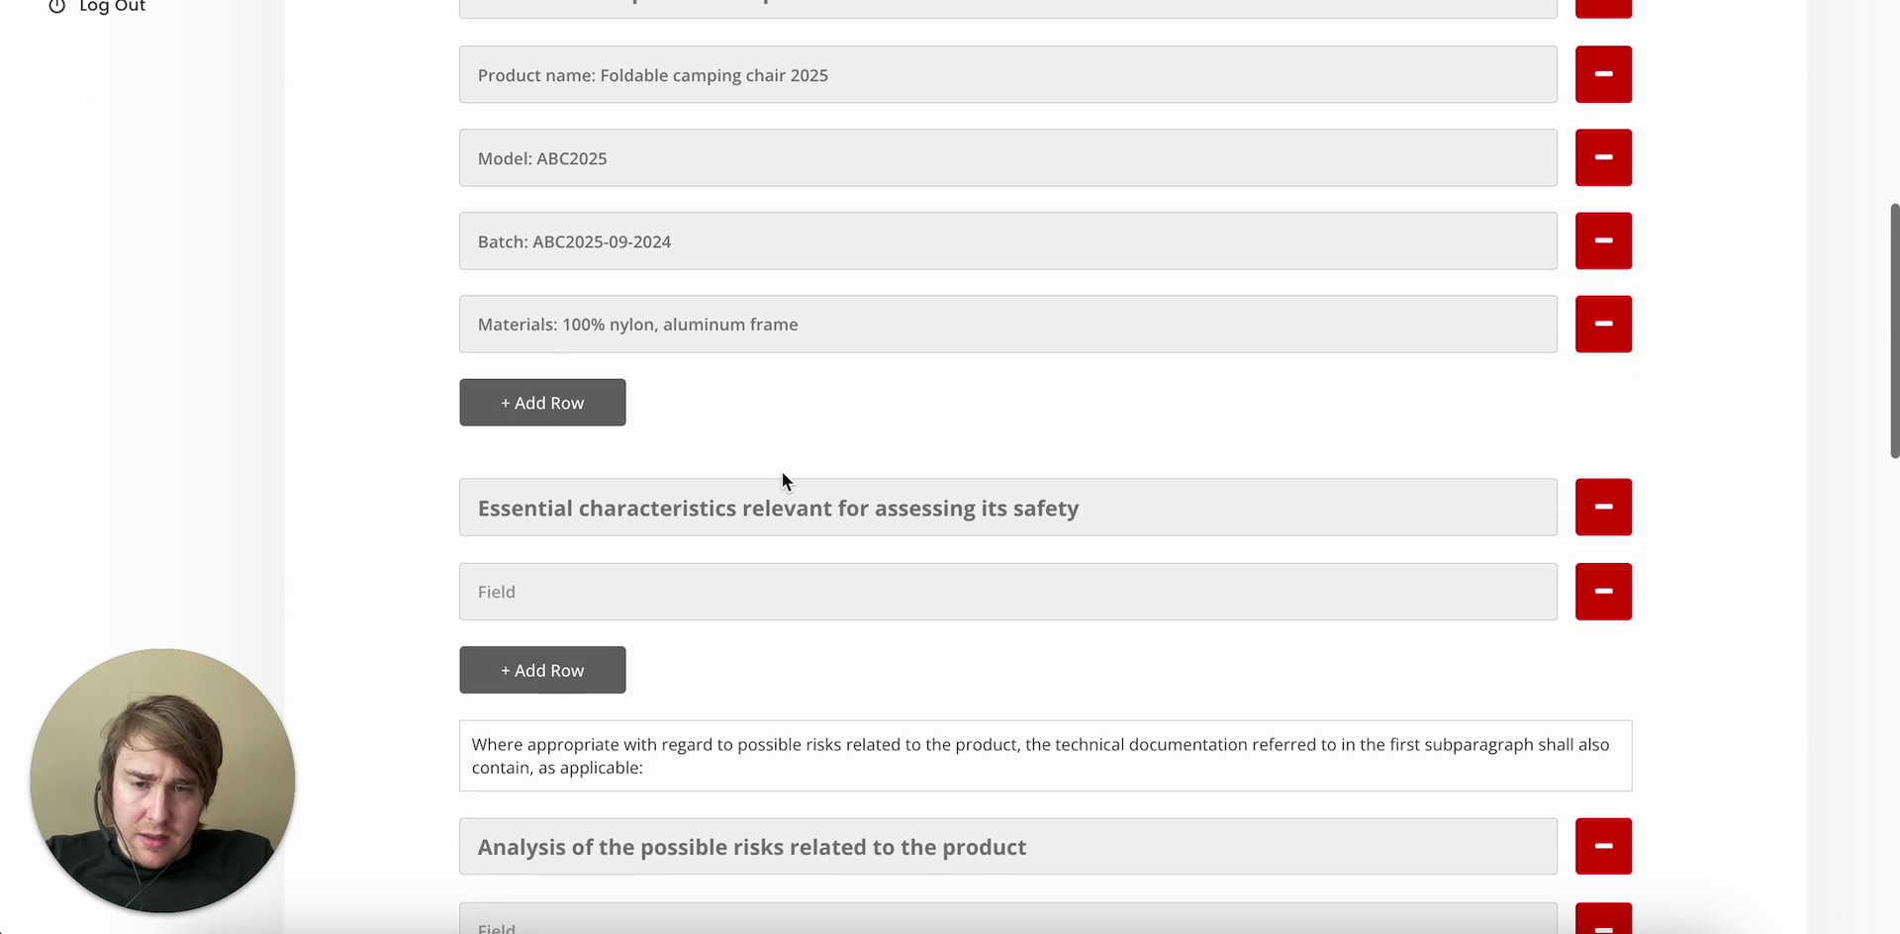
# Fill the essential safety characteristics field with 'Chair folding mechanism, flammability'.
pyautogui.click(655, 609)
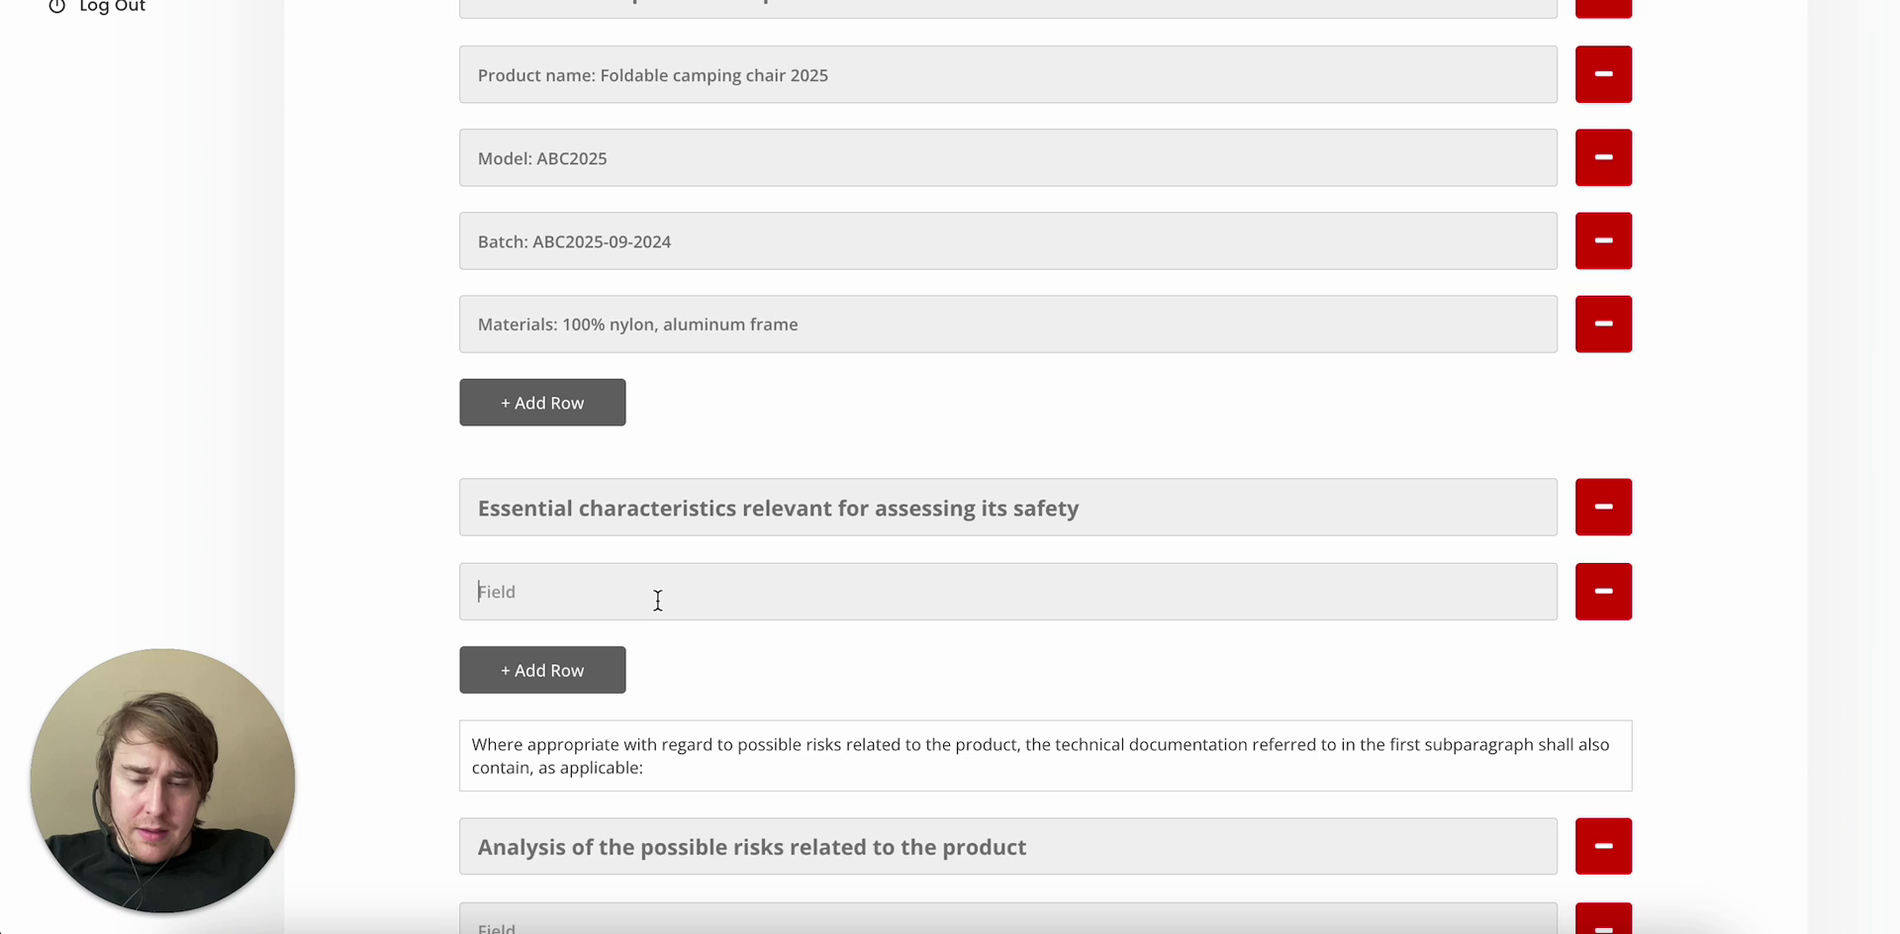
pyautogui.write('Fol')
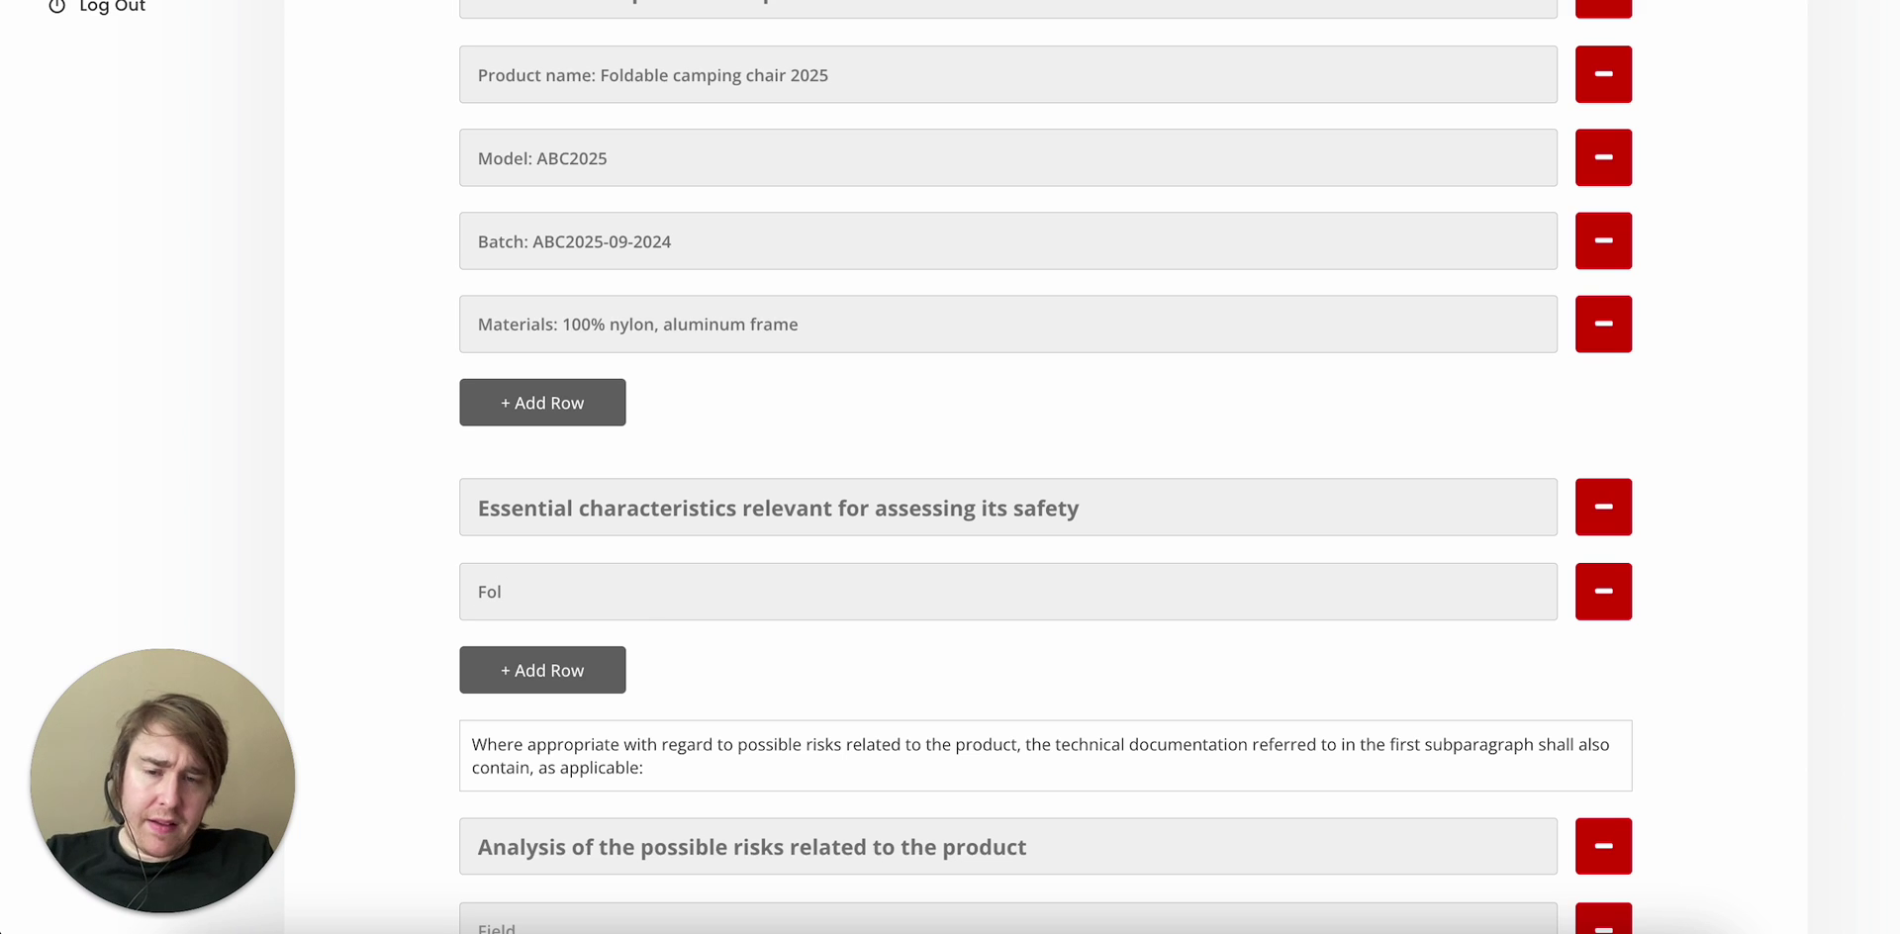
pyautogui.press('BackSpace')
pyautogui.press('BackSpace')
pyautogui.press('BackSpace')
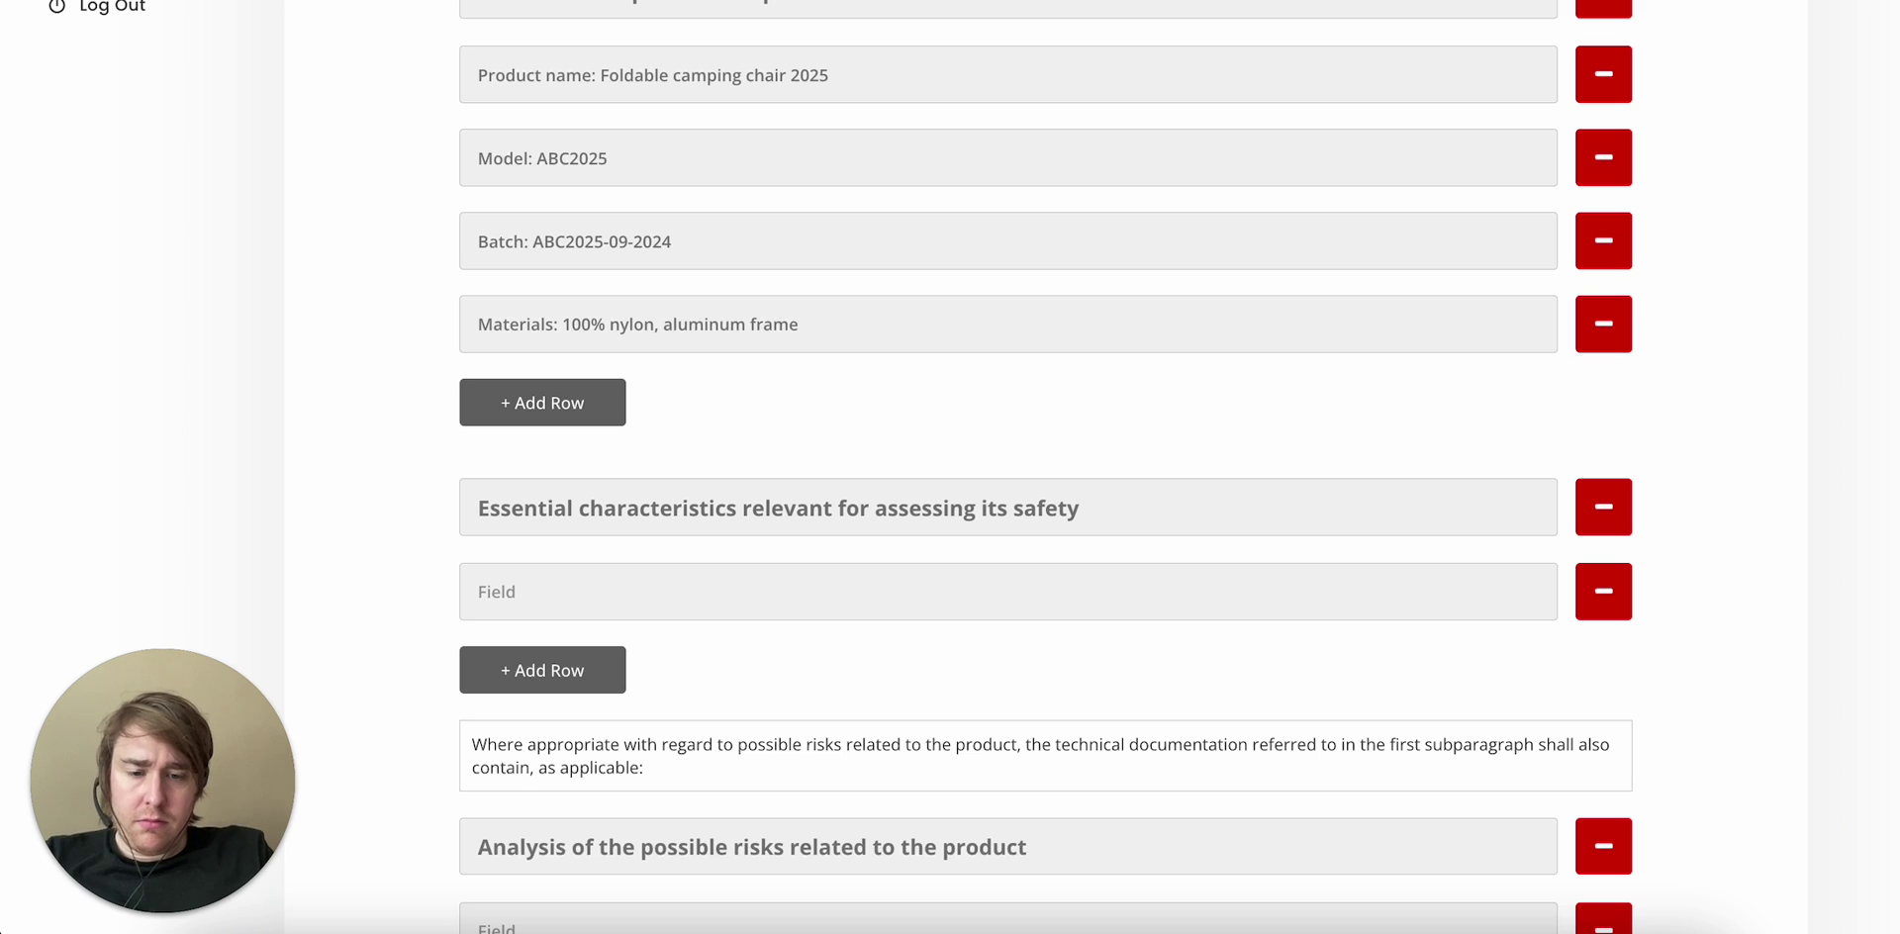
pyautogui.write('C')
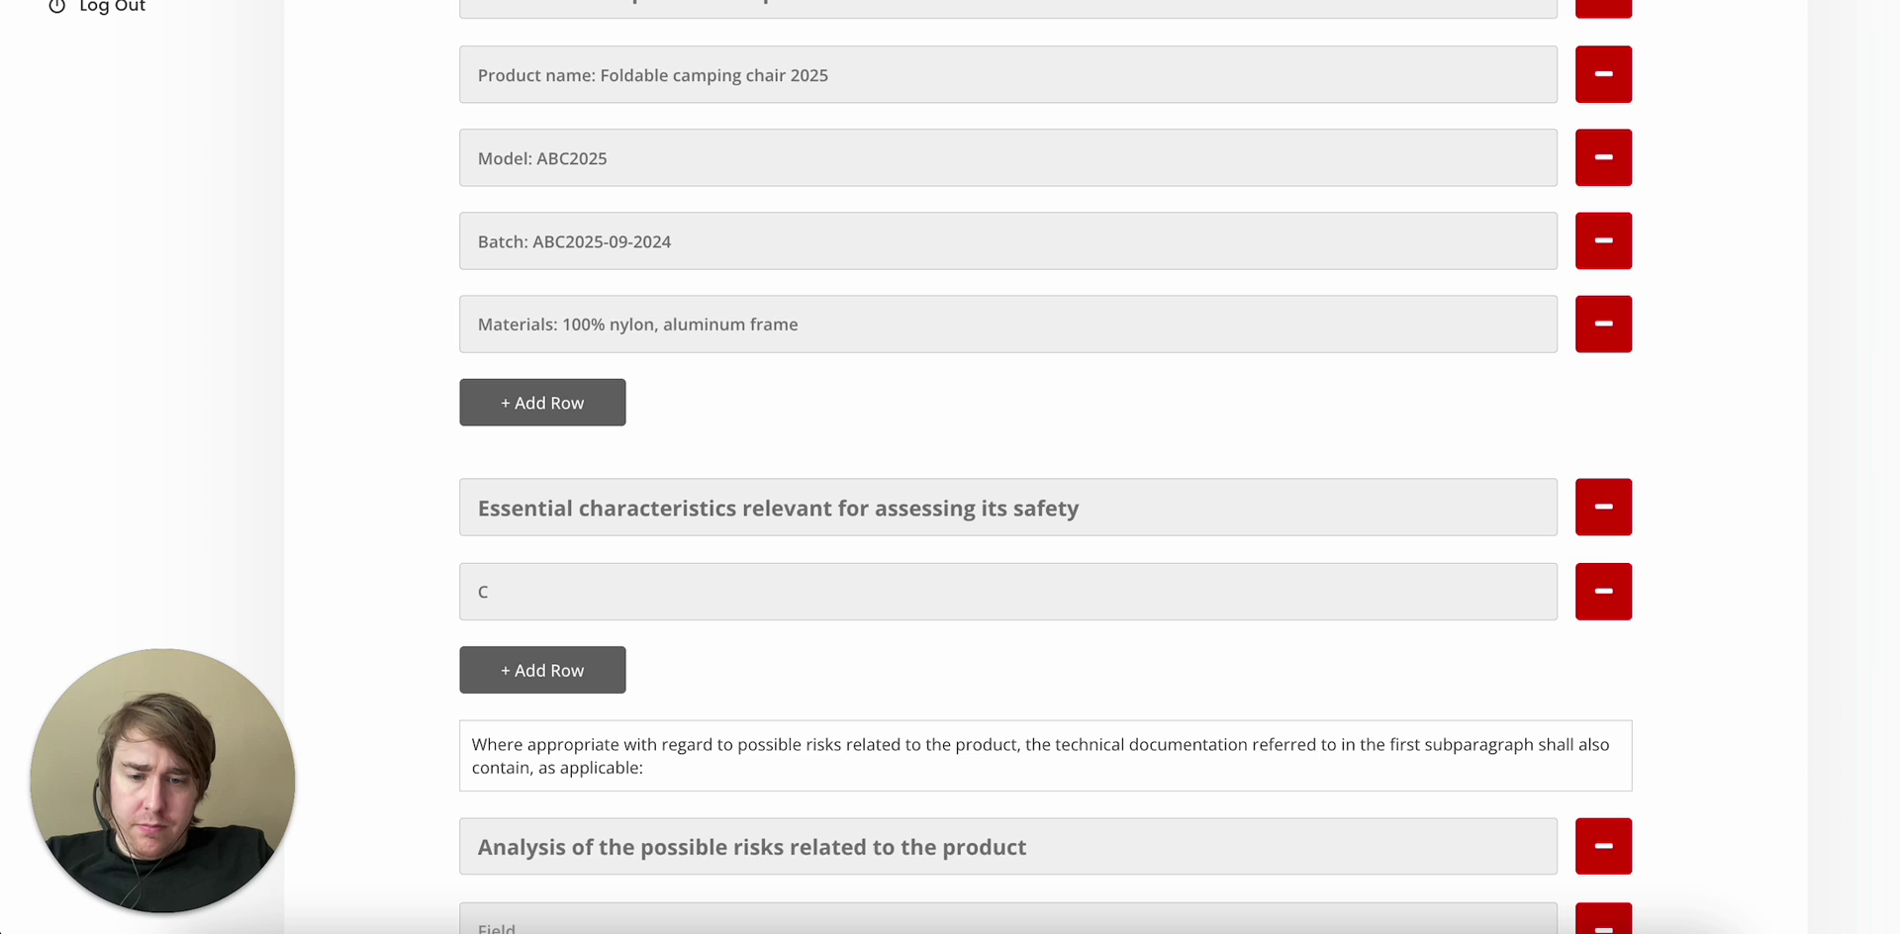
pyautogui.write('hair folding ')
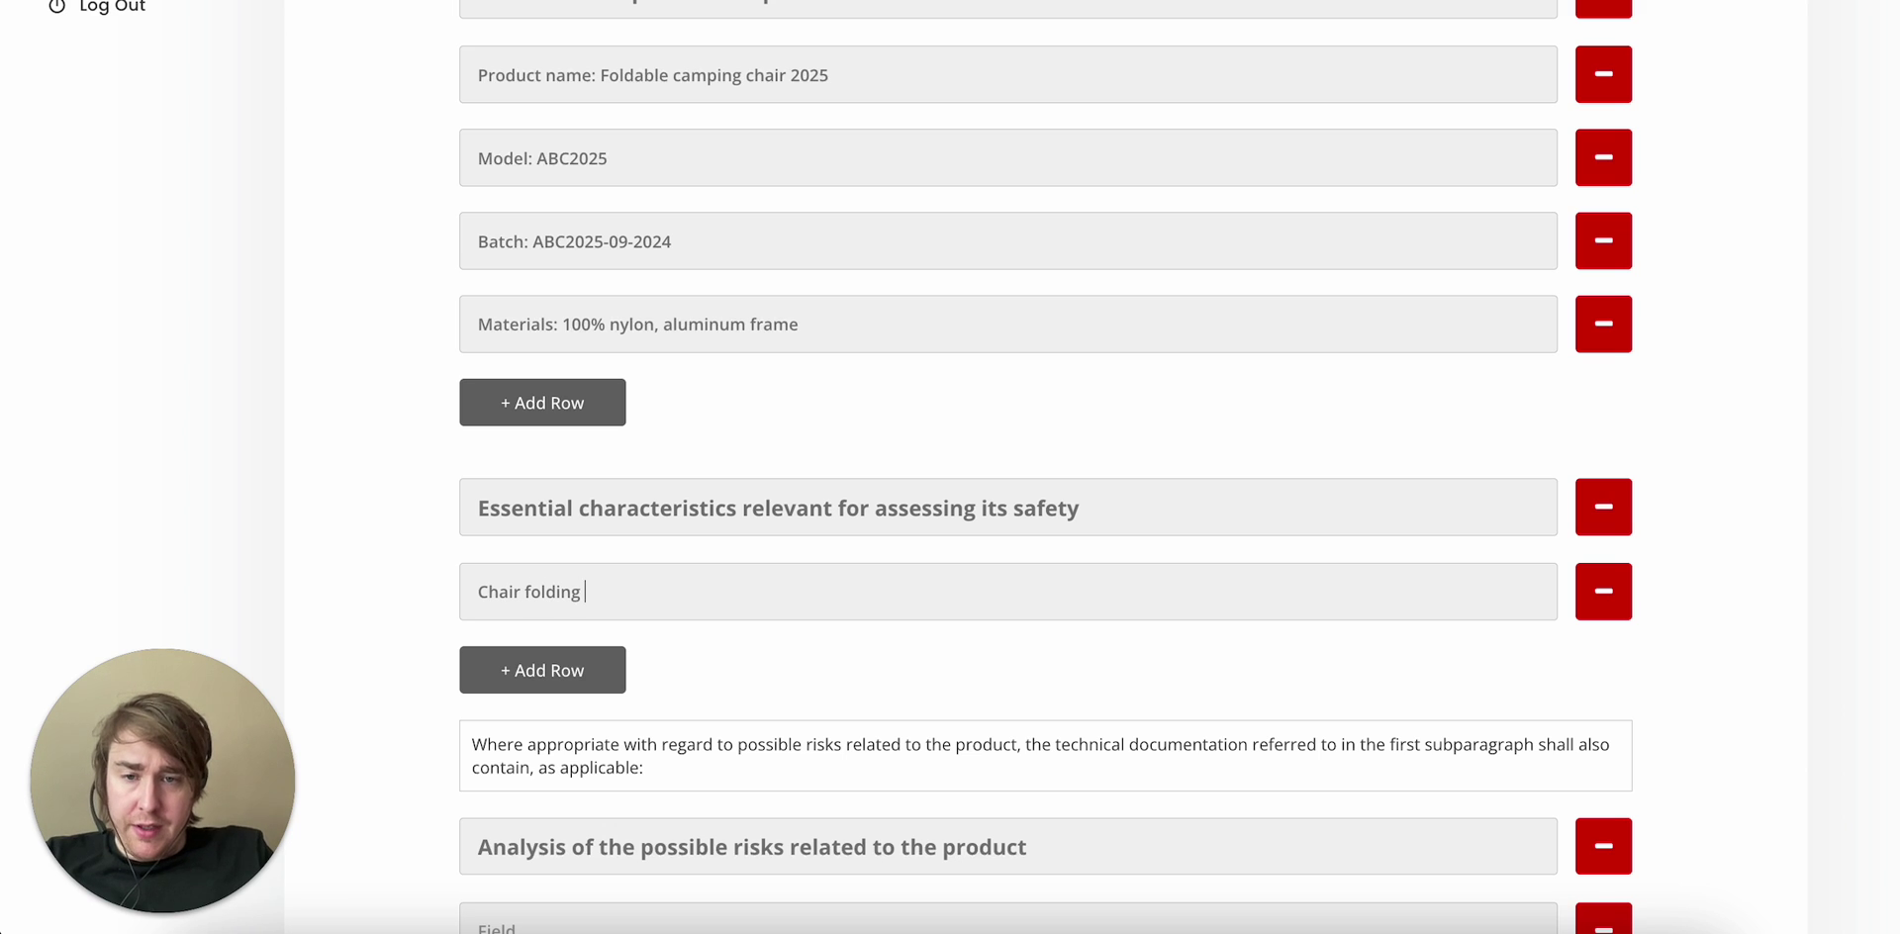
pyautogui.write('mechanism')
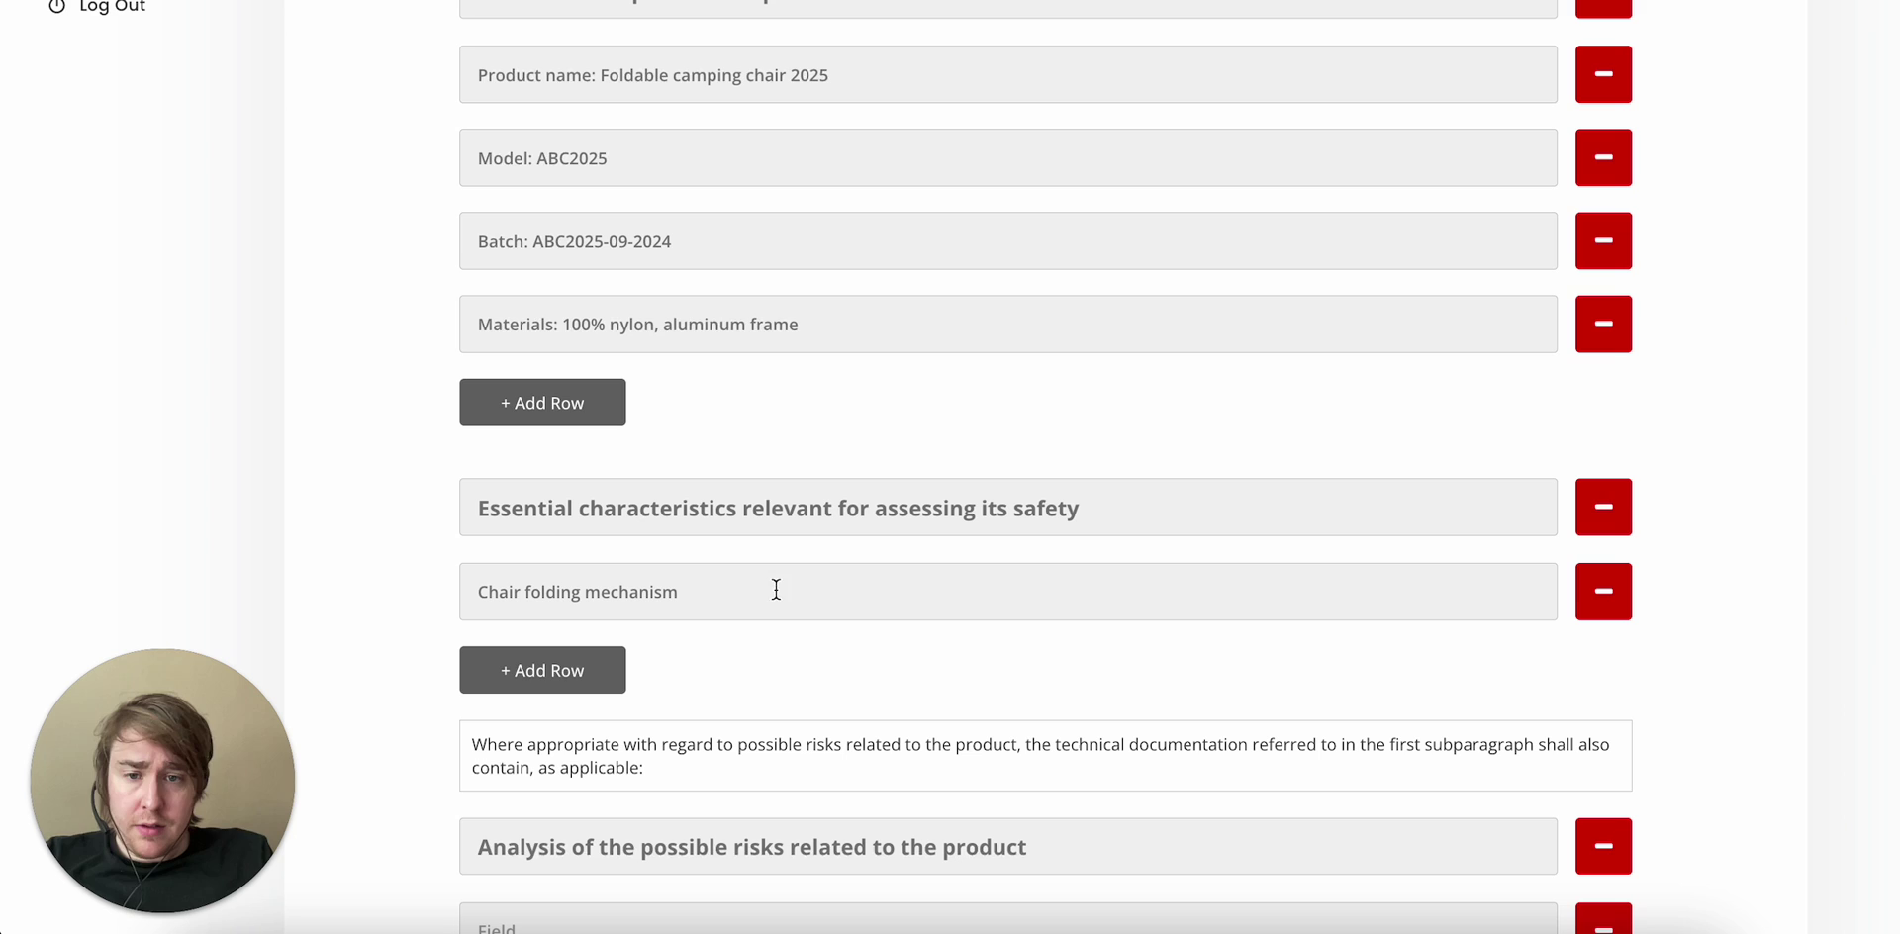
pyautogui.click(705, 593)
pyautogui.write(', flamma')
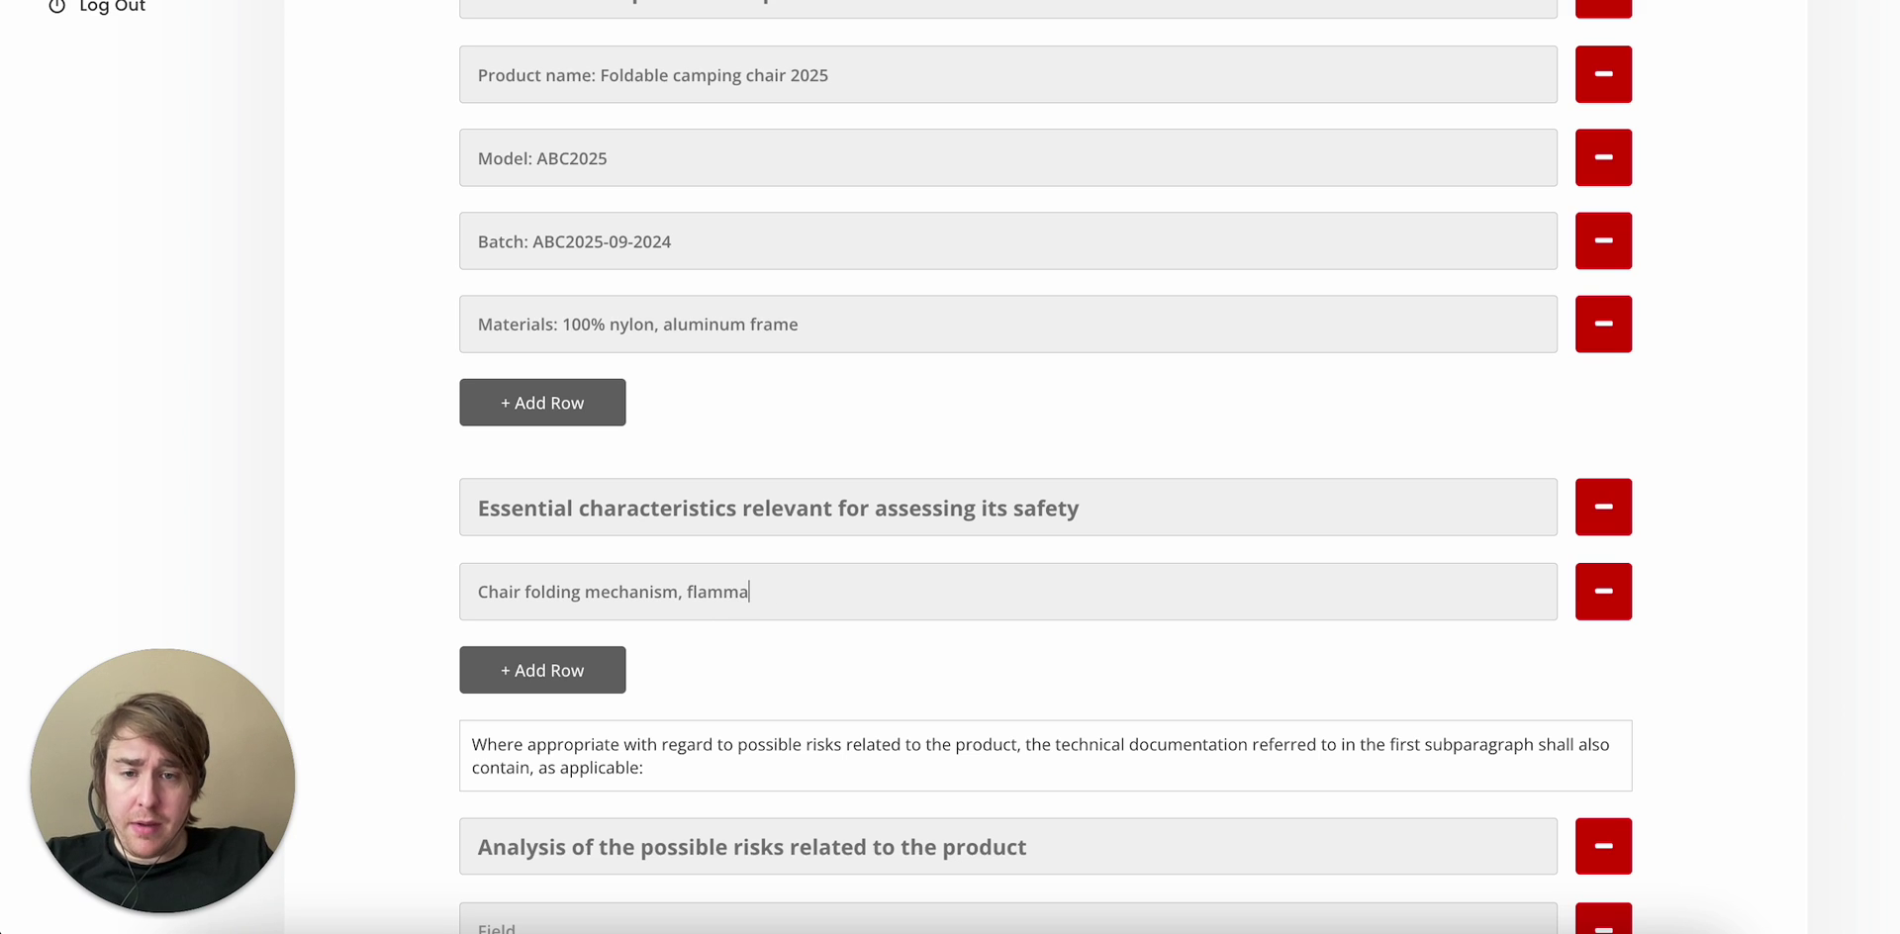
pyautogui.write('bility')
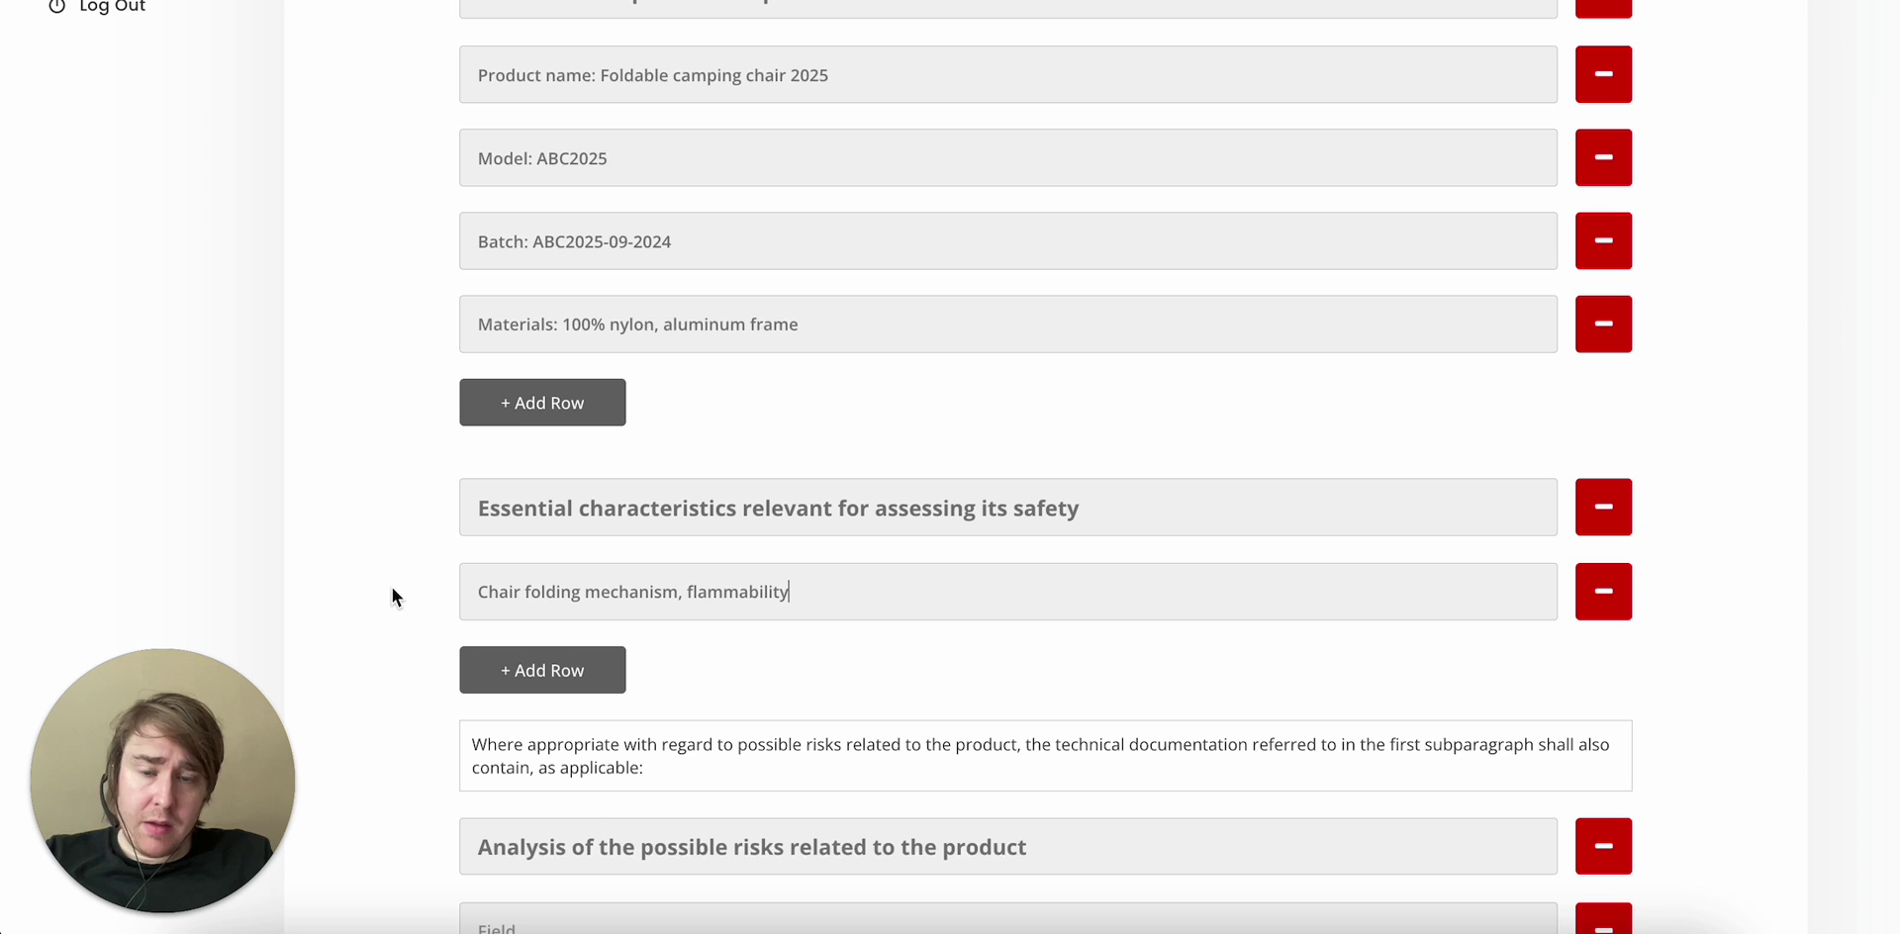
pyautogui.scroll(-5, 401, 564)
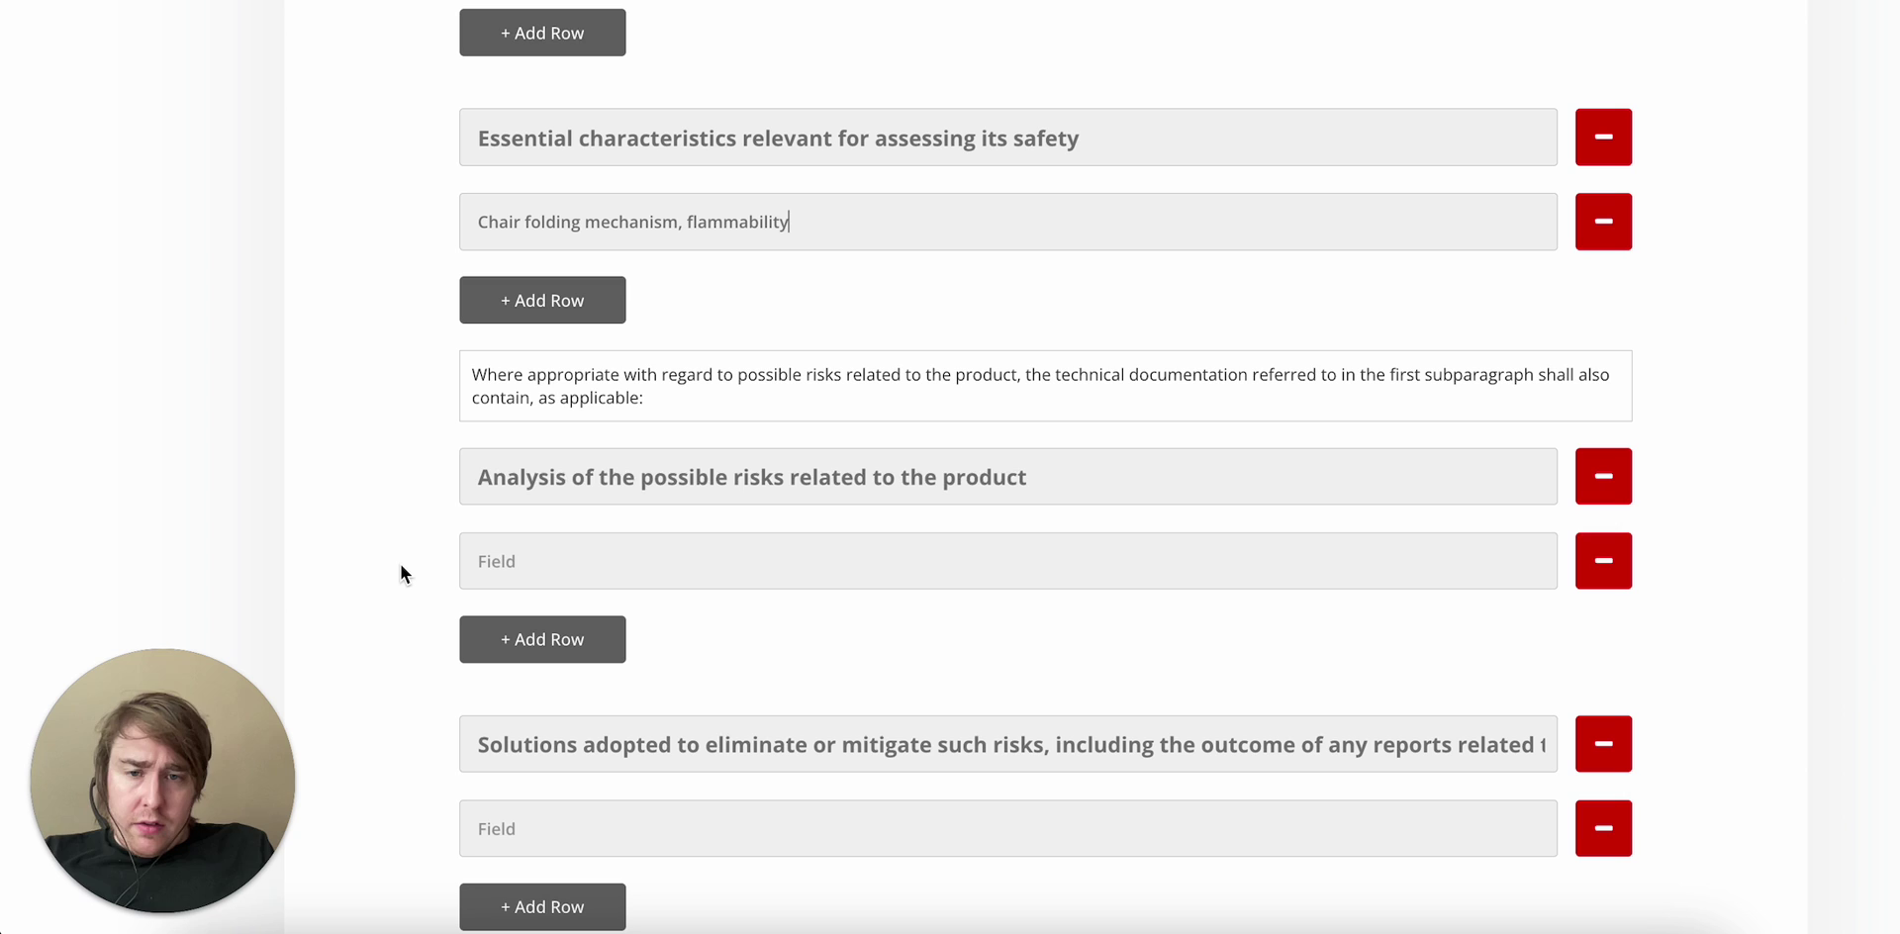
# Add two risk rows and enter 'Risk 1: Foldable chair collapses and injures person'.
pyautogui.click(565, 658)
pyautogui.click(564, 704)
pyautogui.click(560, 555)
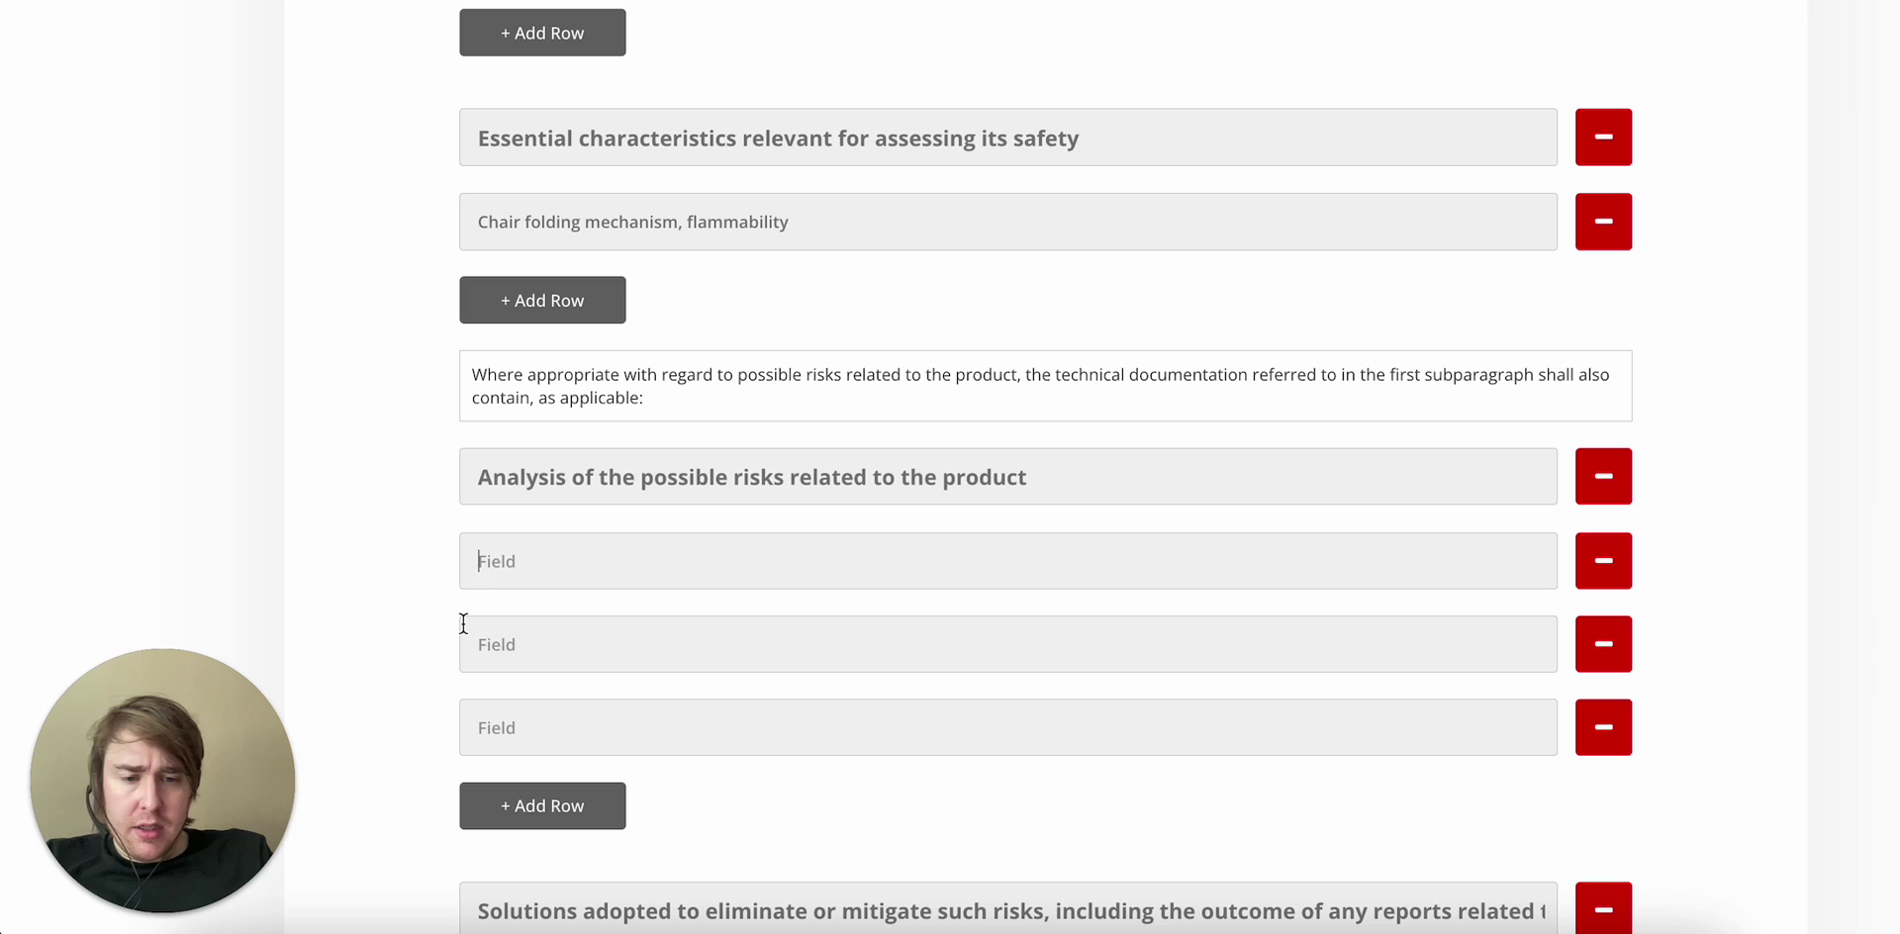
pyautogui.write('Risk ')
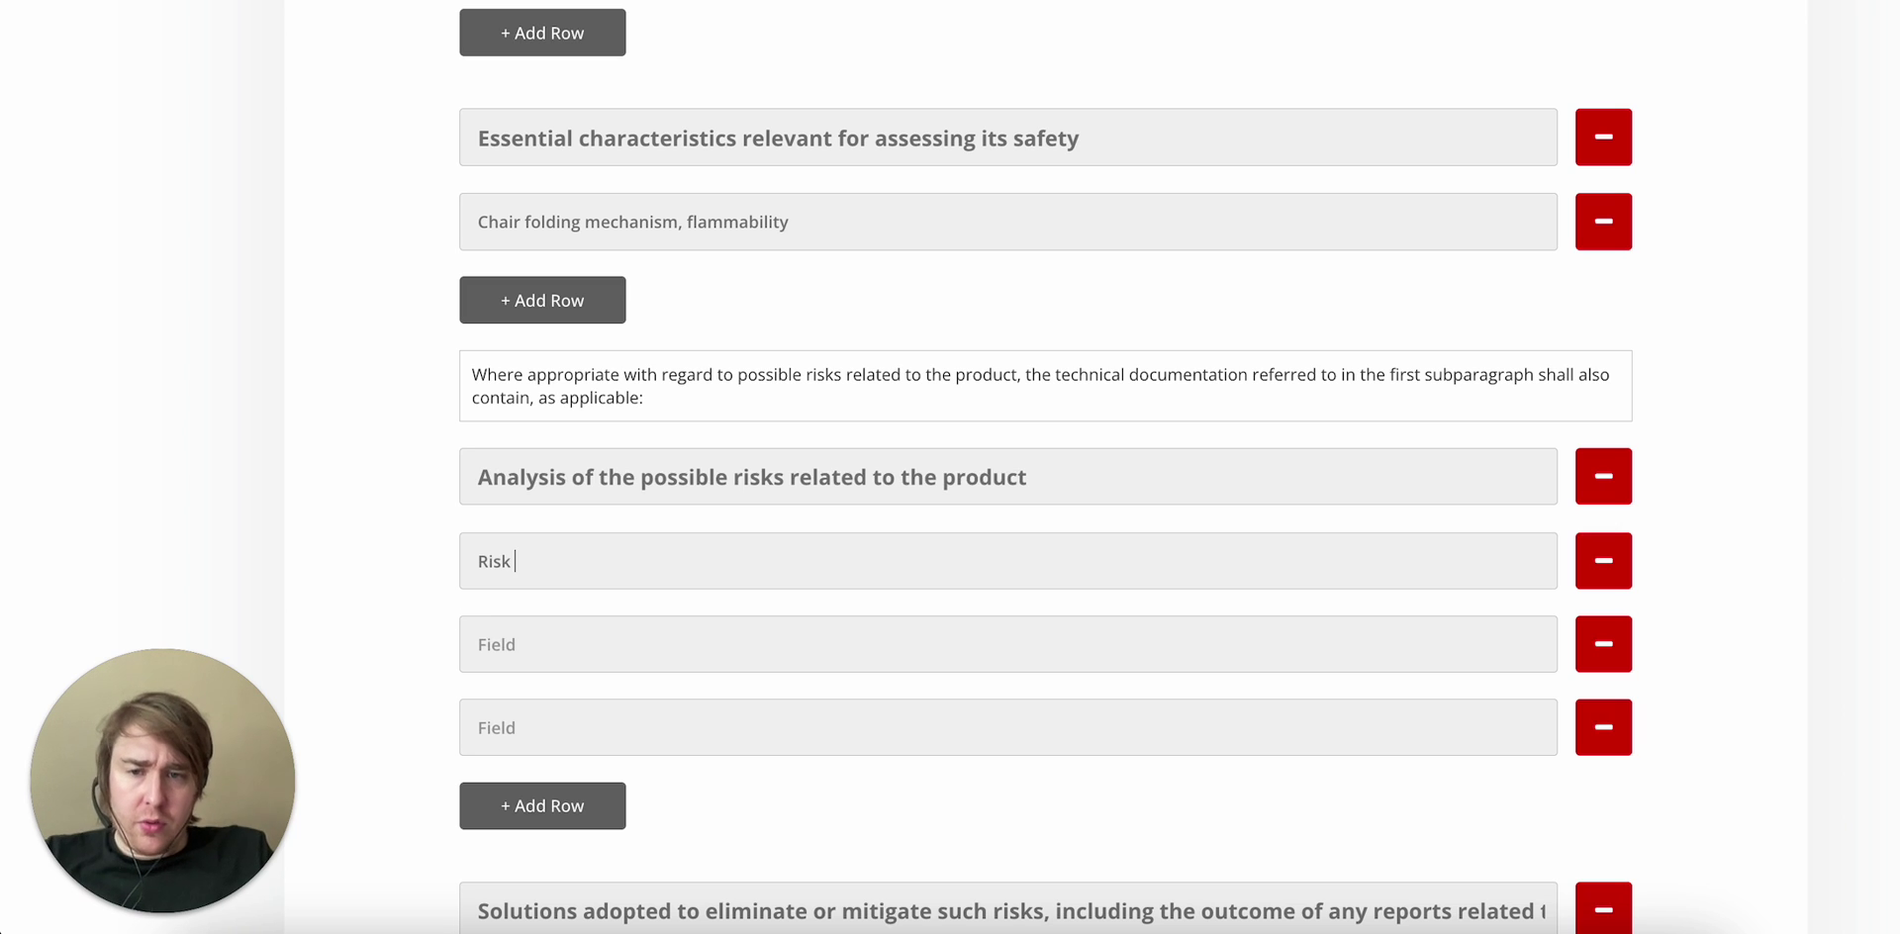
pyautogui.write('1')
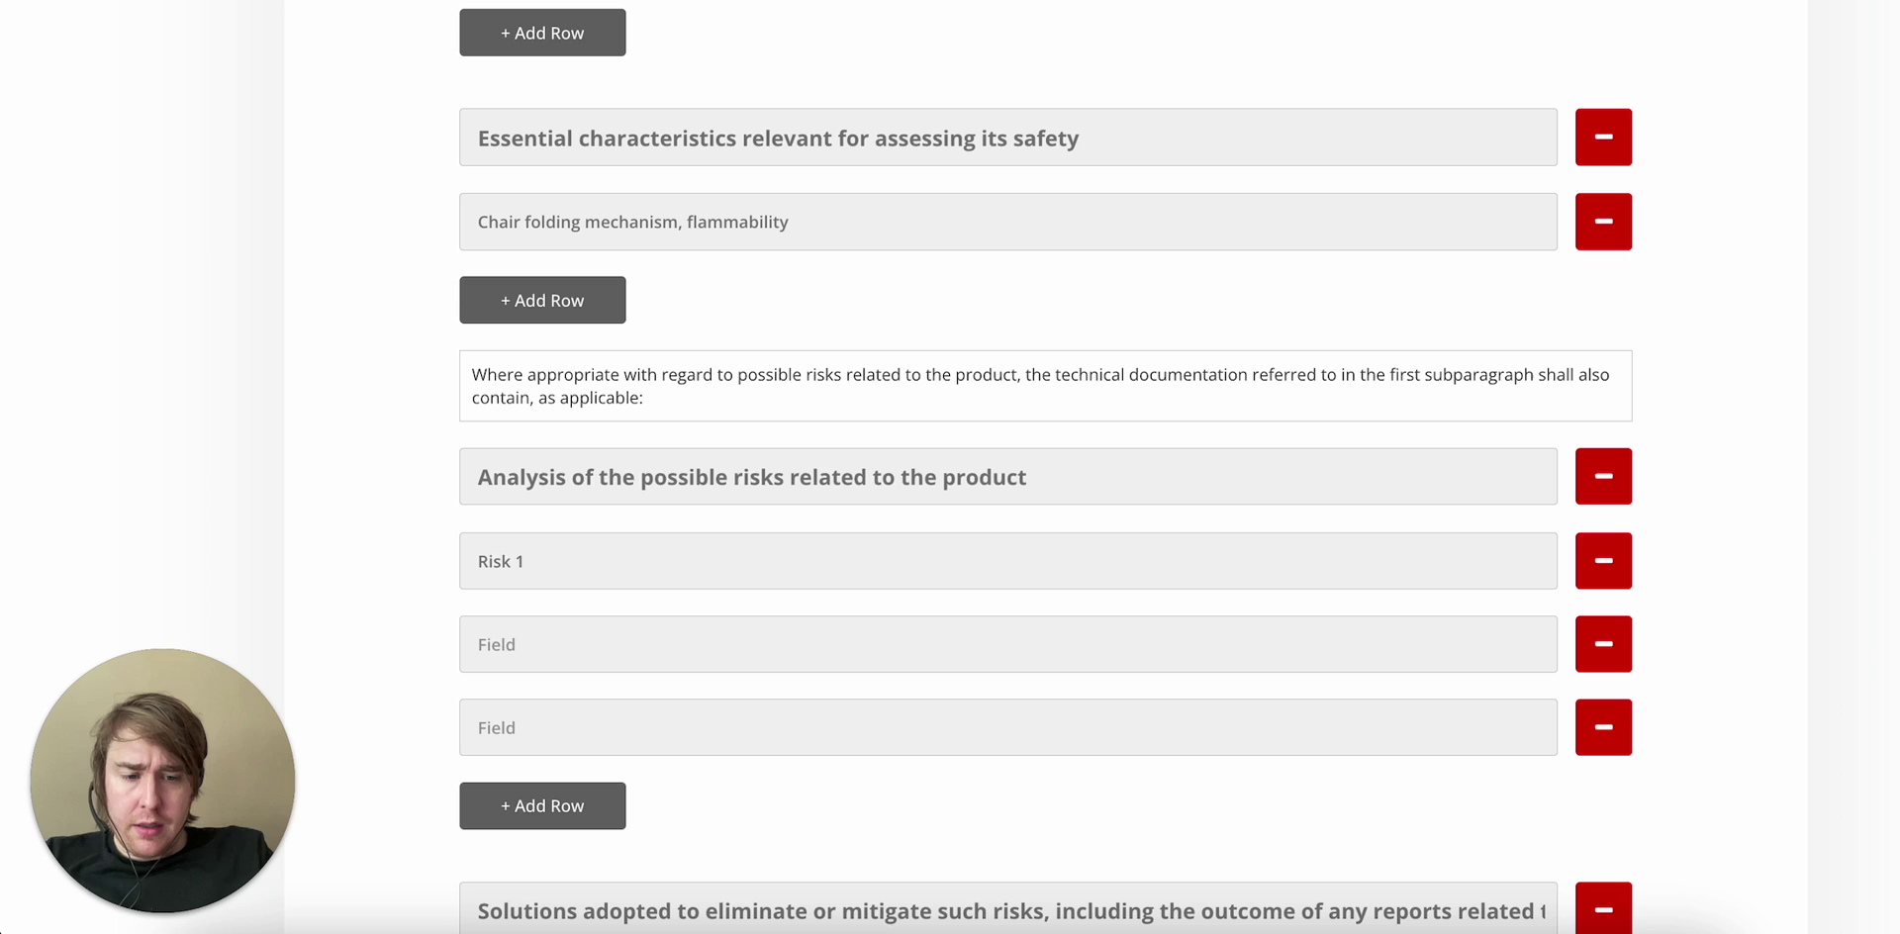
pyautogui.write(':')
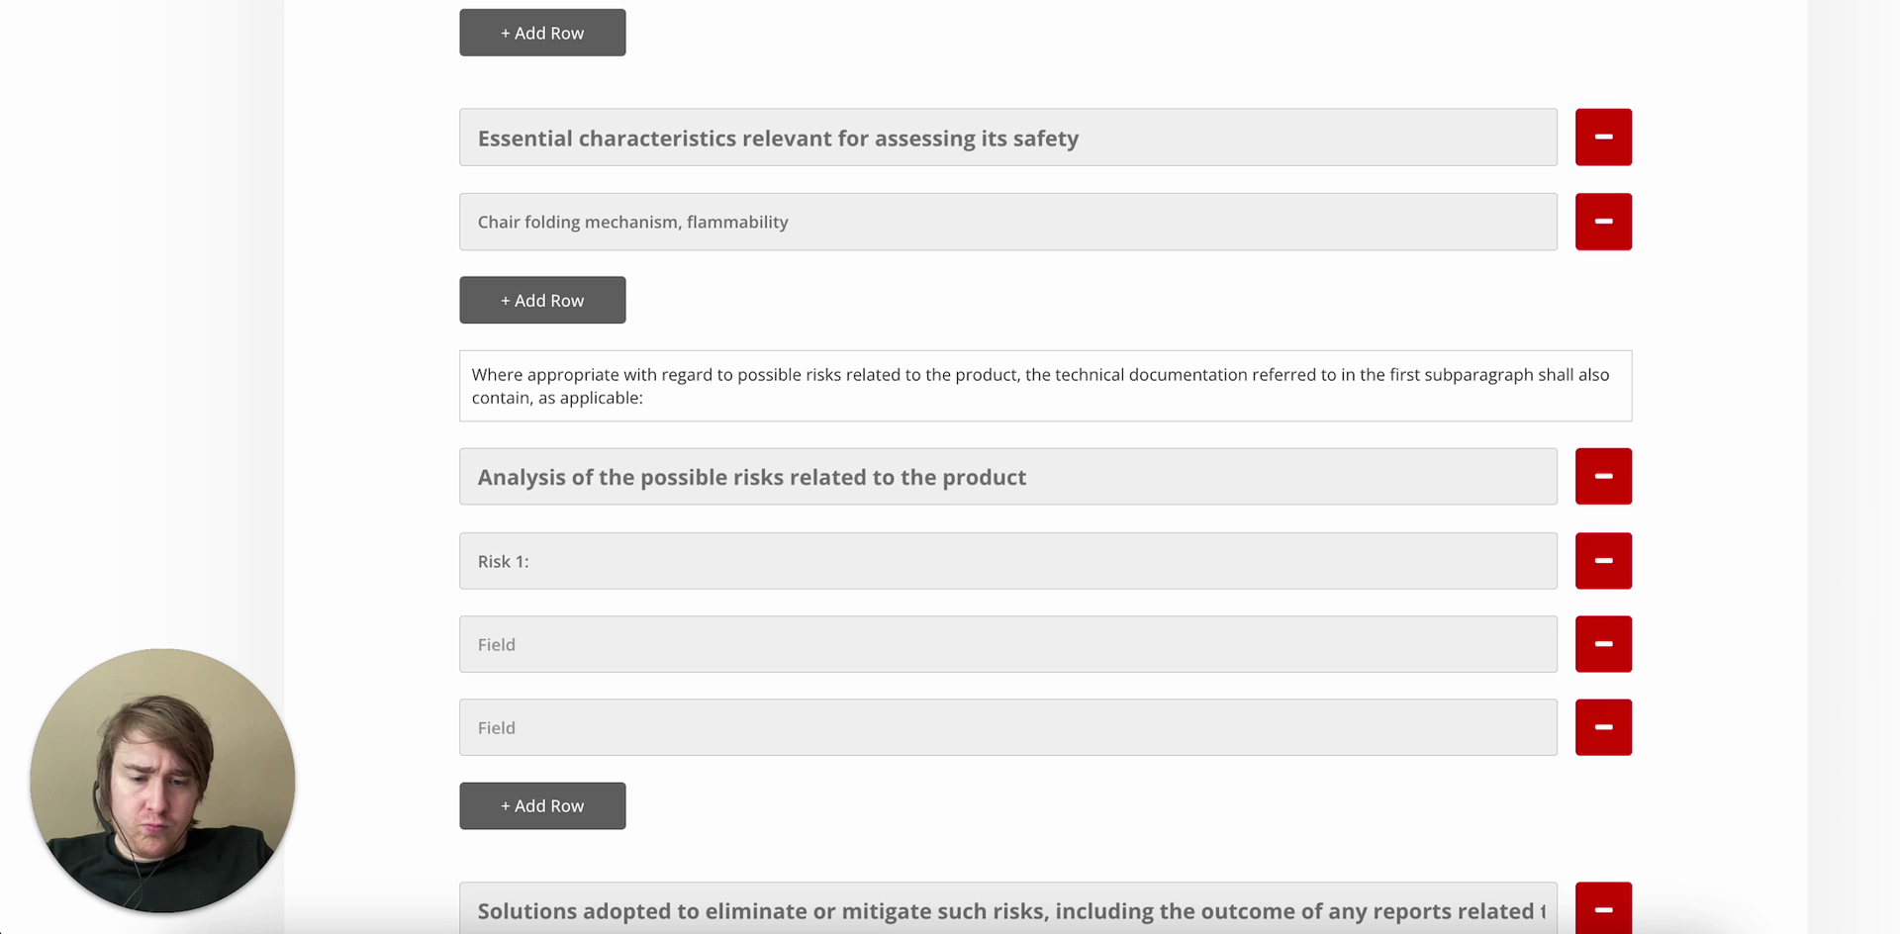
pyautogui.write(' Foldable c')
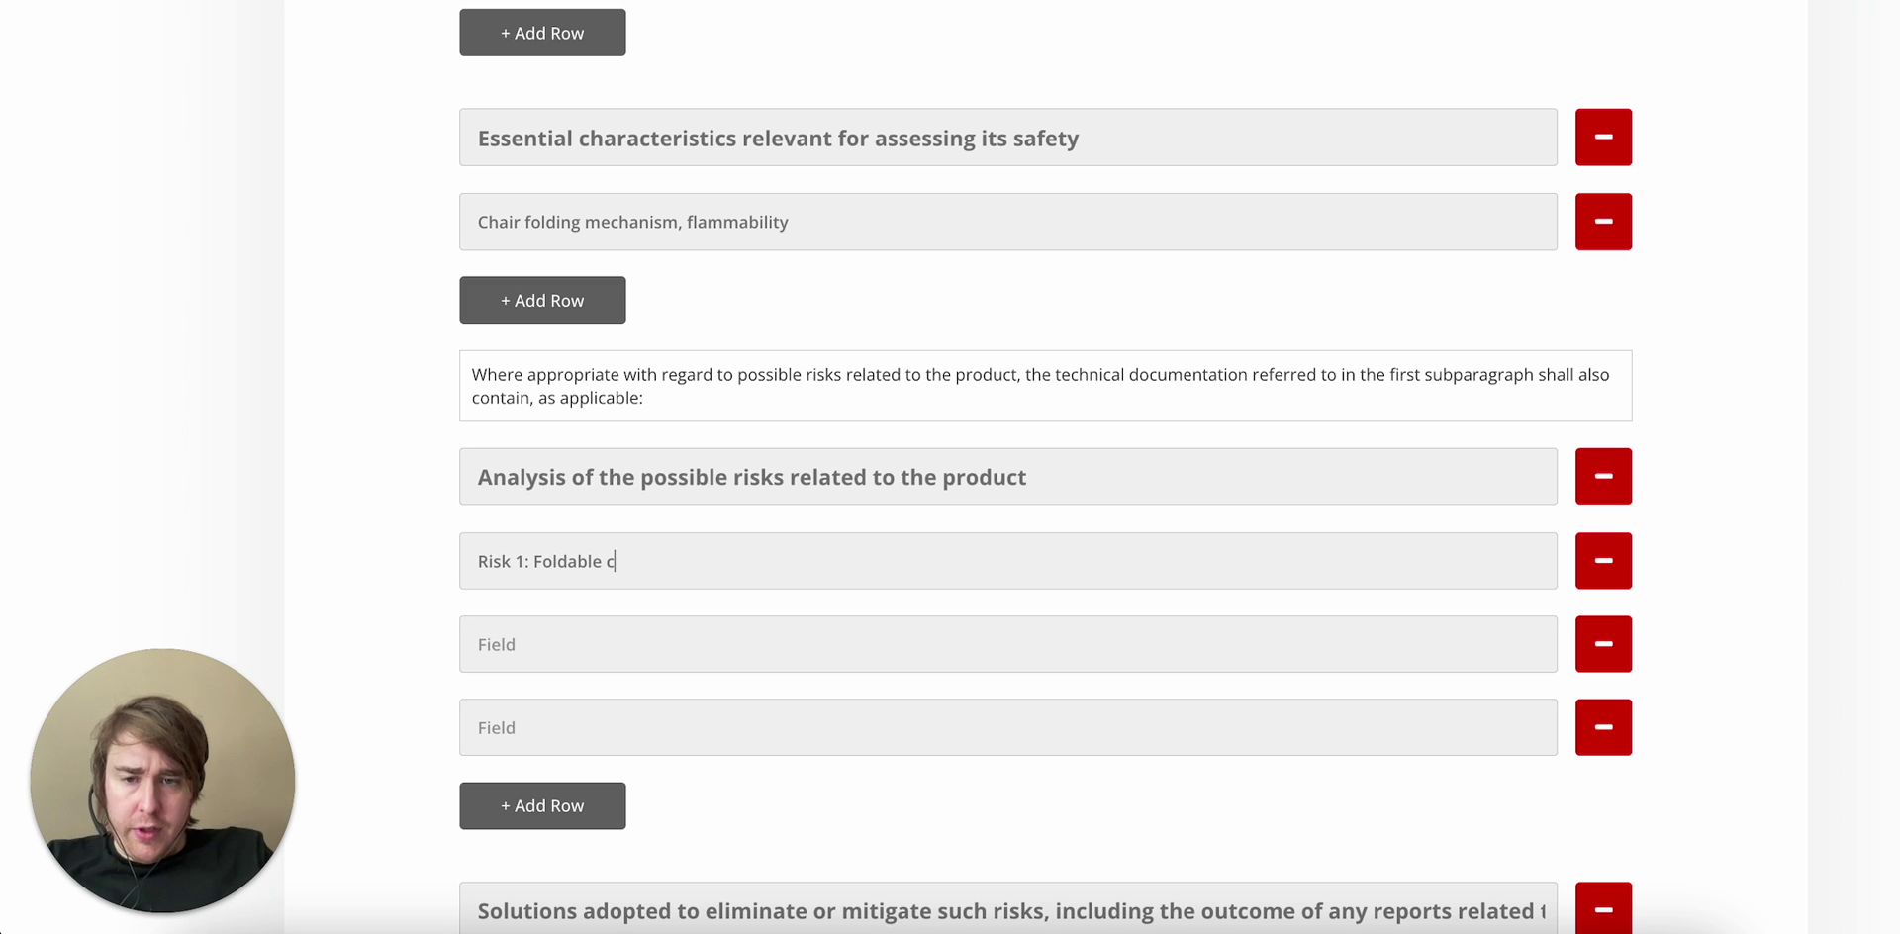
pyautogui.write('hair collapses and injures')
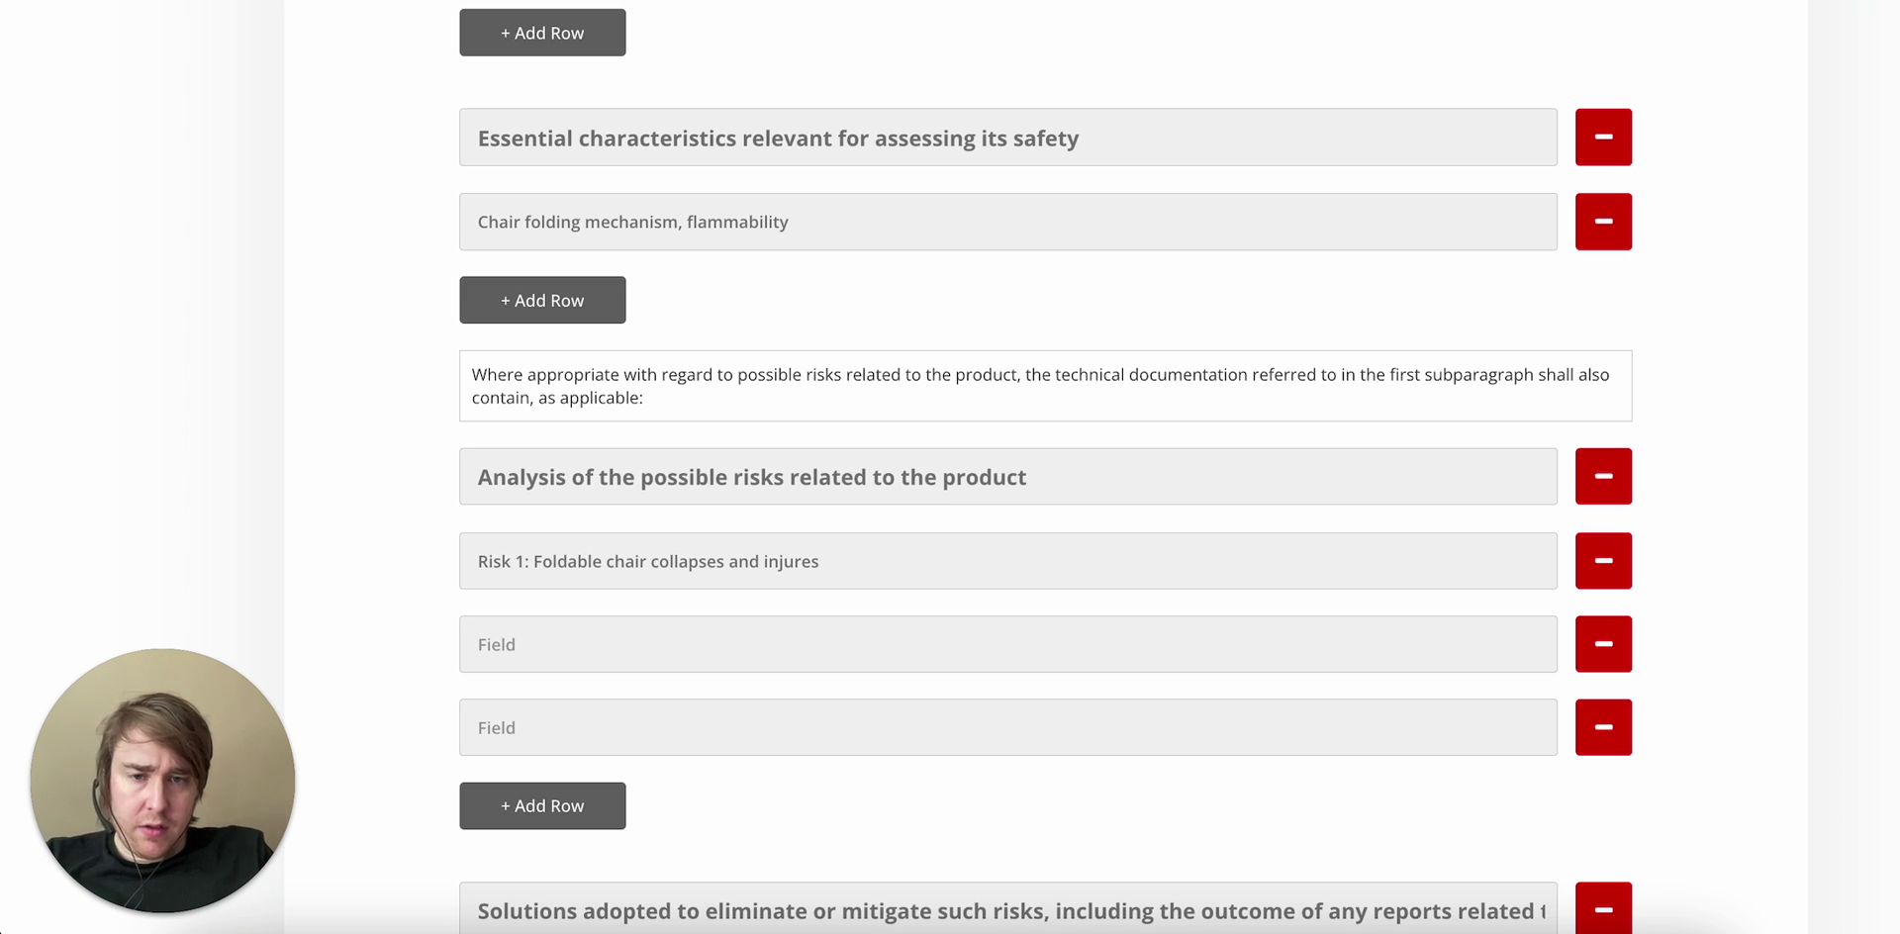
pyautogui.write(' person')
# Enter 'Risk 2: Fingers stuck in folding mechanism' and 'Risk 3: Nylon fabric flammability'.
pyautogui.click(530, 659)
pyautogui.write('Risk 2')
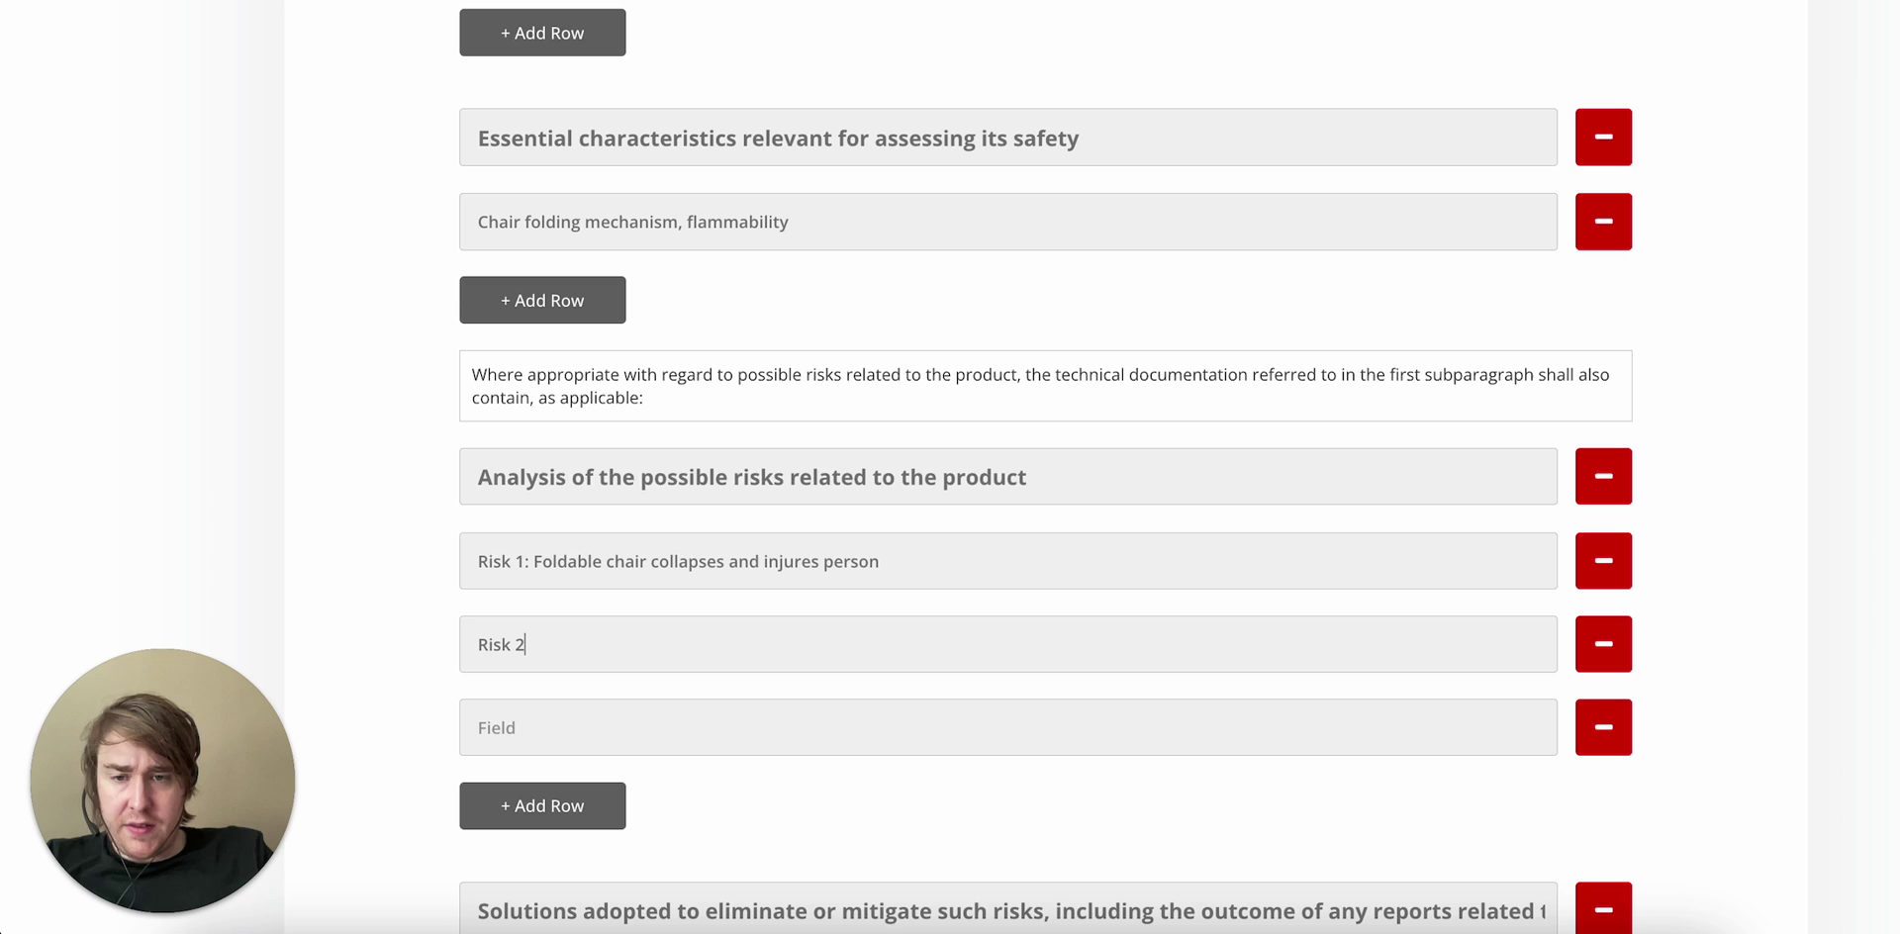
pyautogui.write(': ')
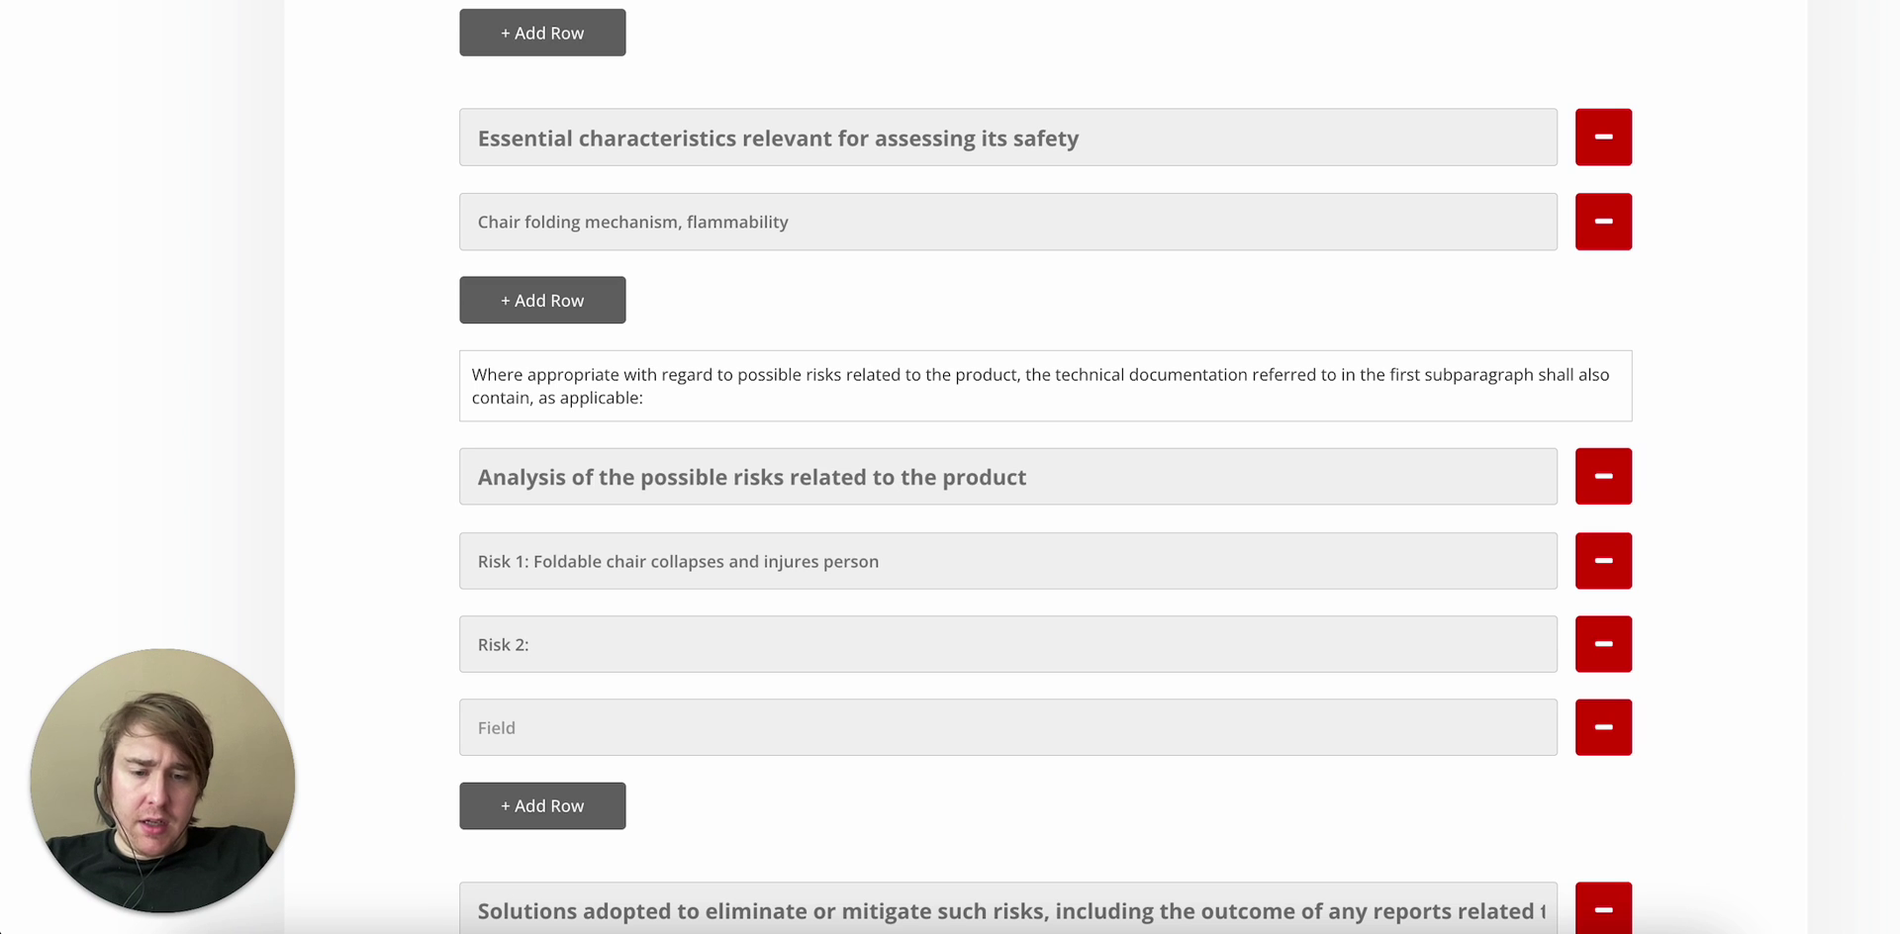
pyautogui.write('F')
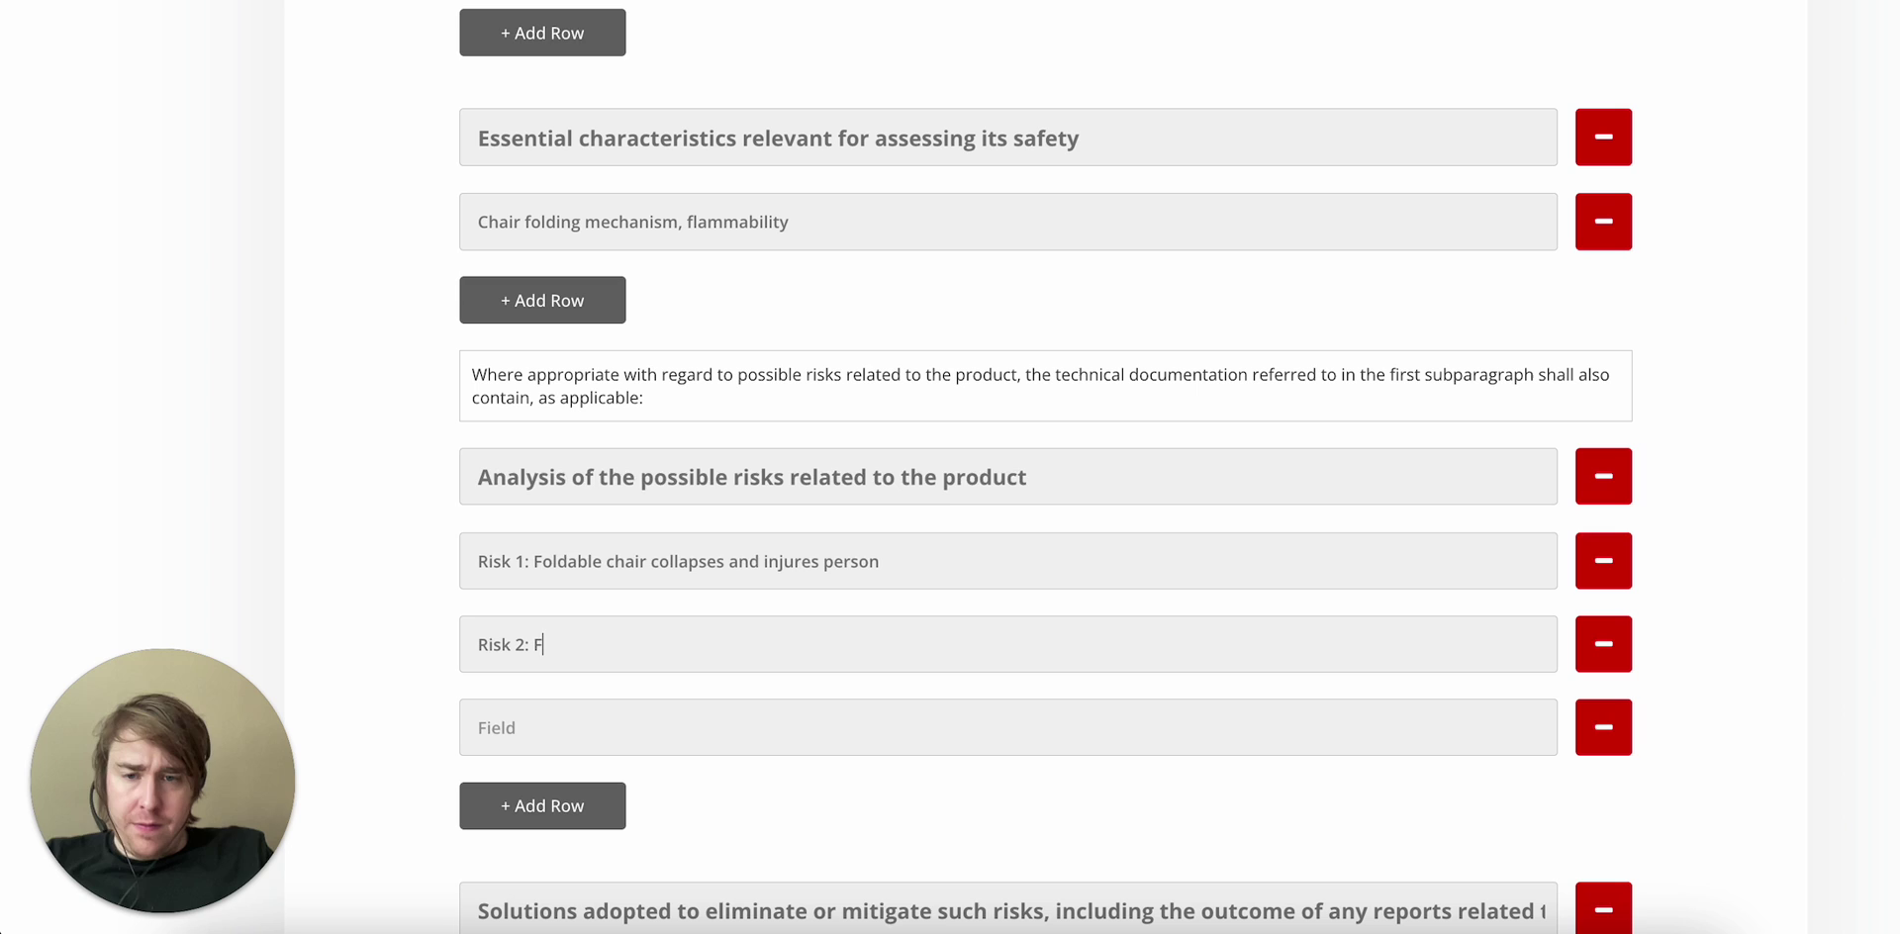
pyautogui.write('ingers stuc')
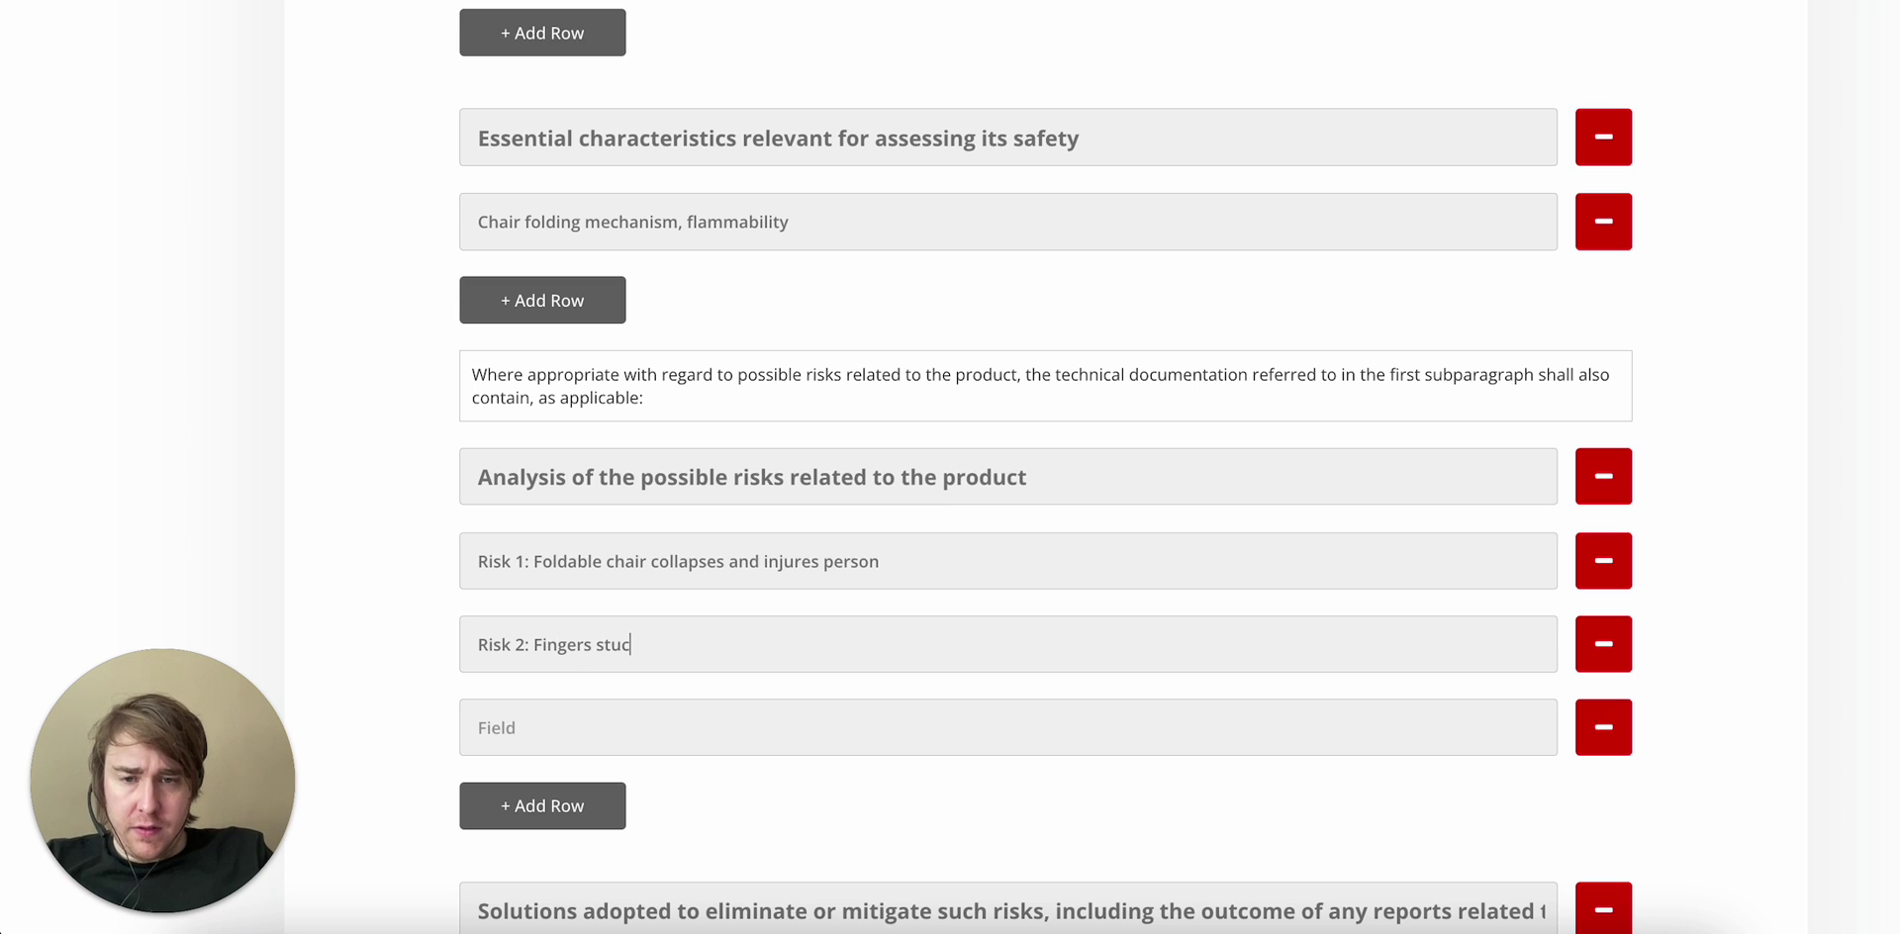
pyautogui.write('k in ')
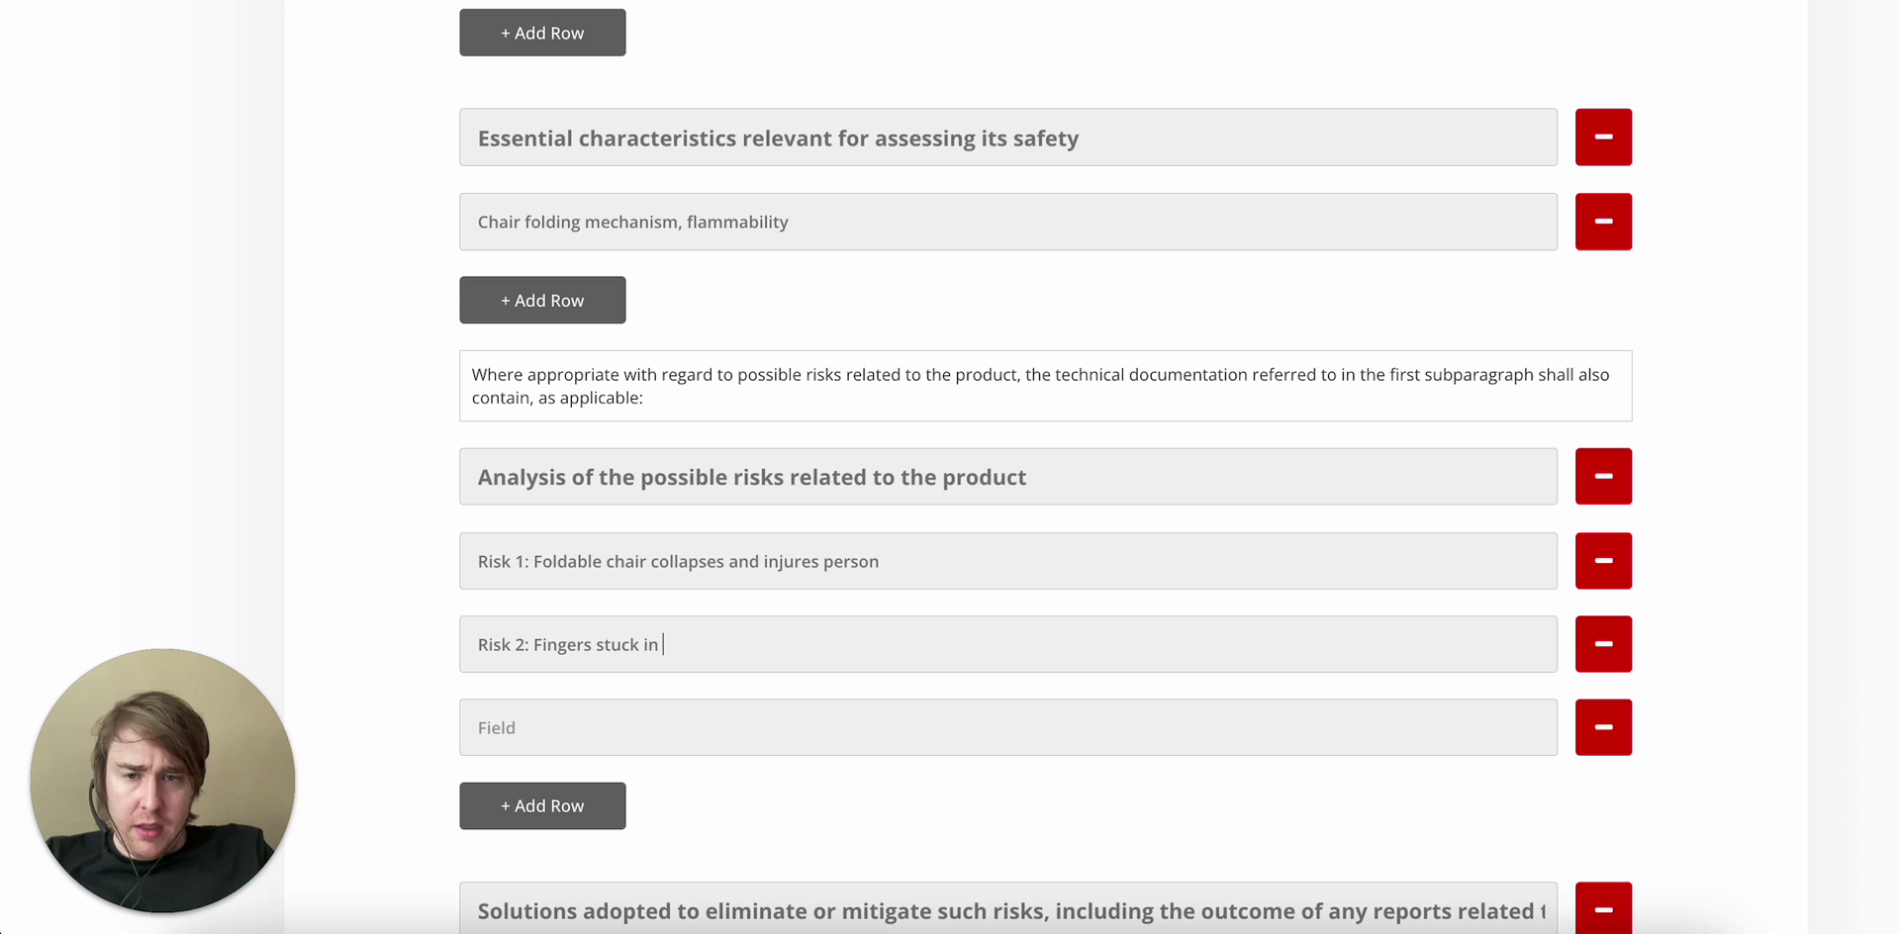
pyautogui.write('folding')
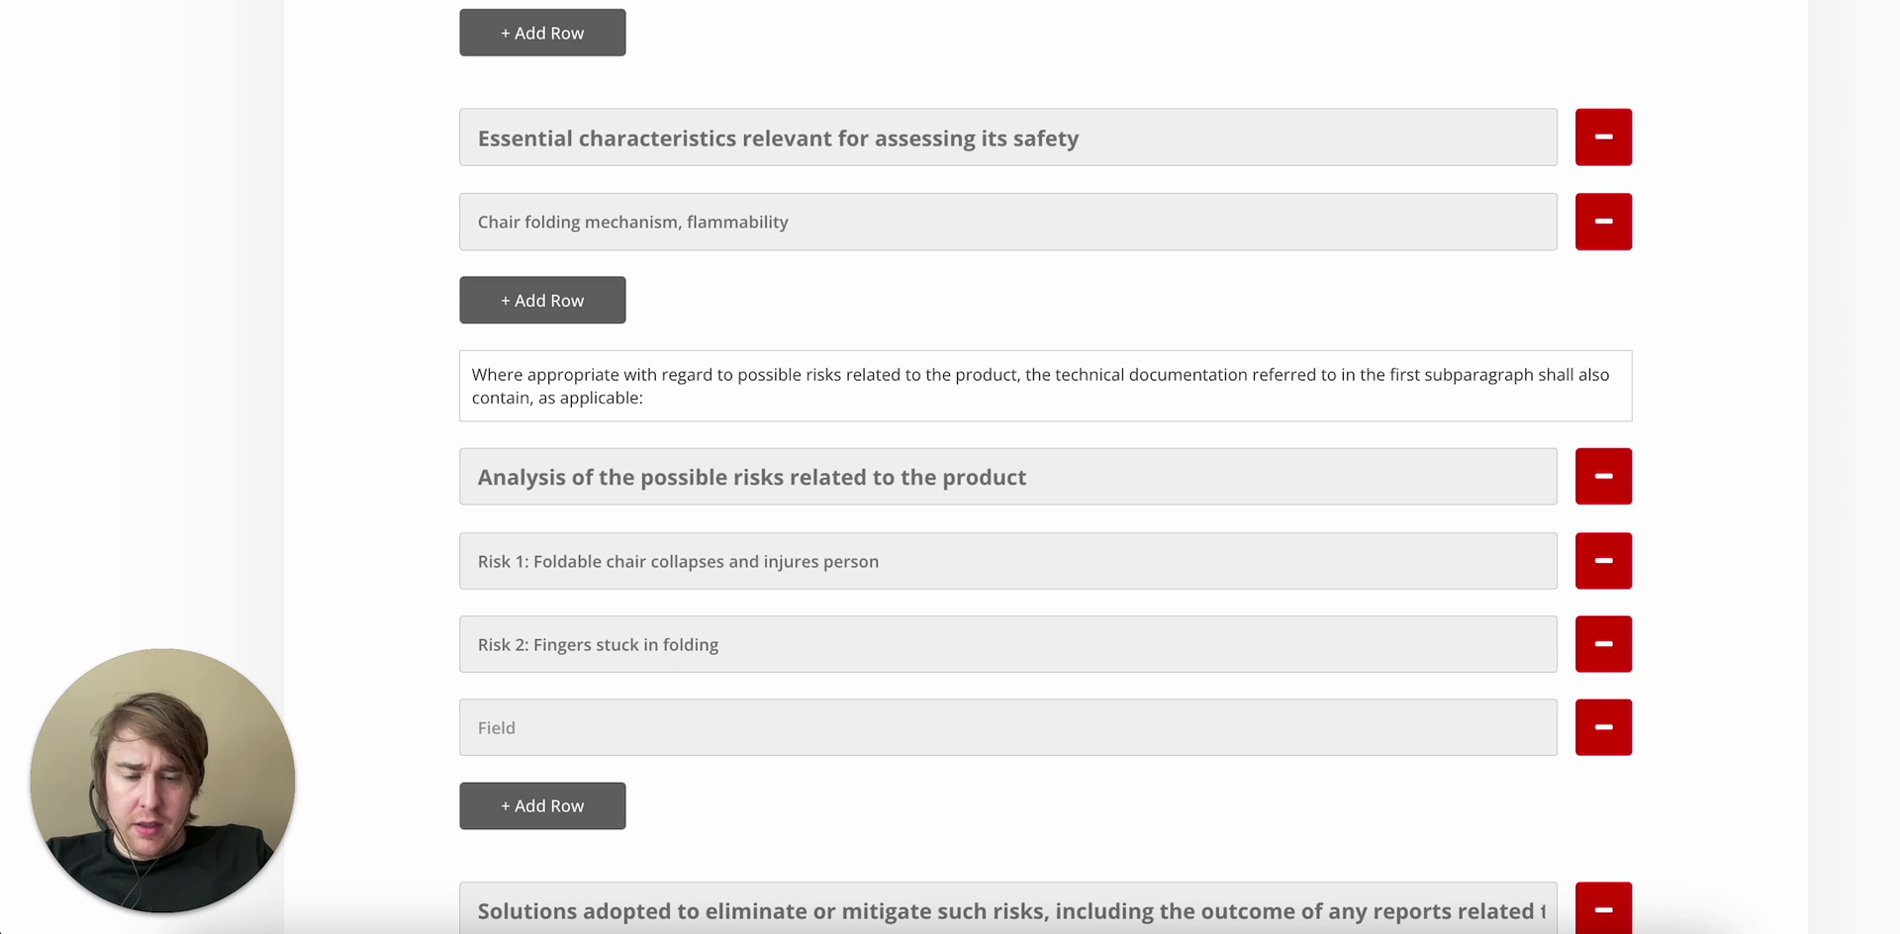
pyautogui.write(' chair')
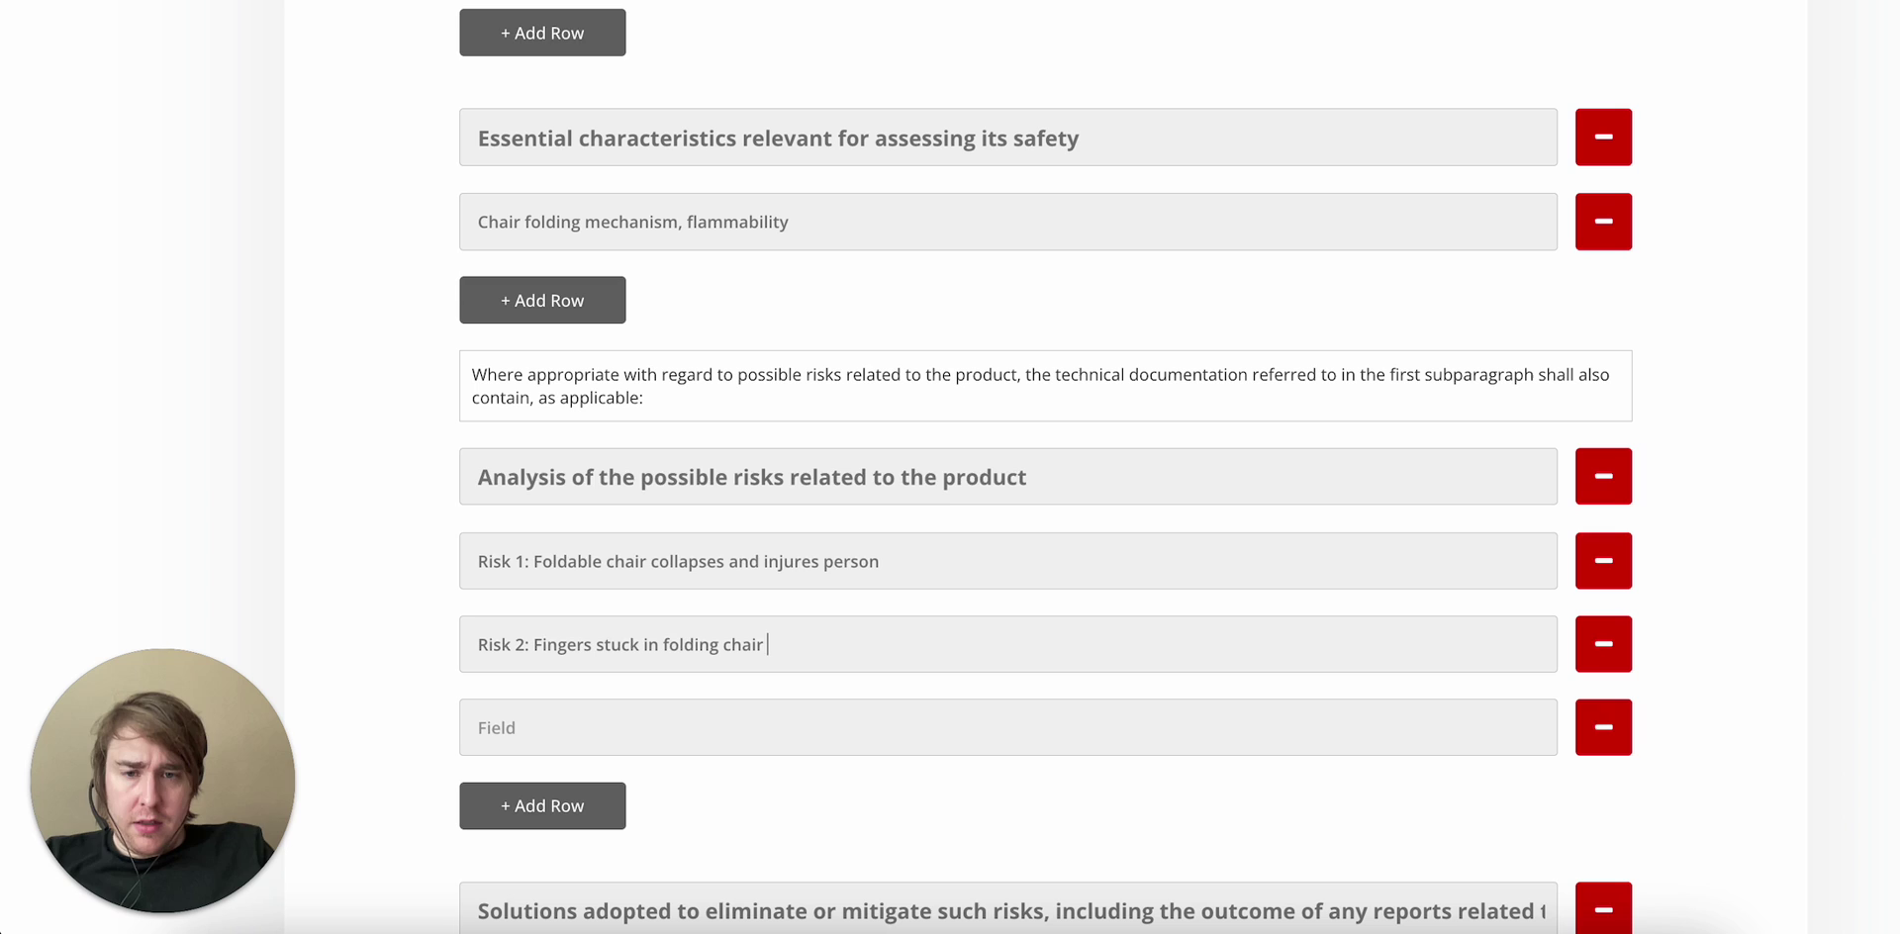
pyautogui.doubleClick(726, 650)
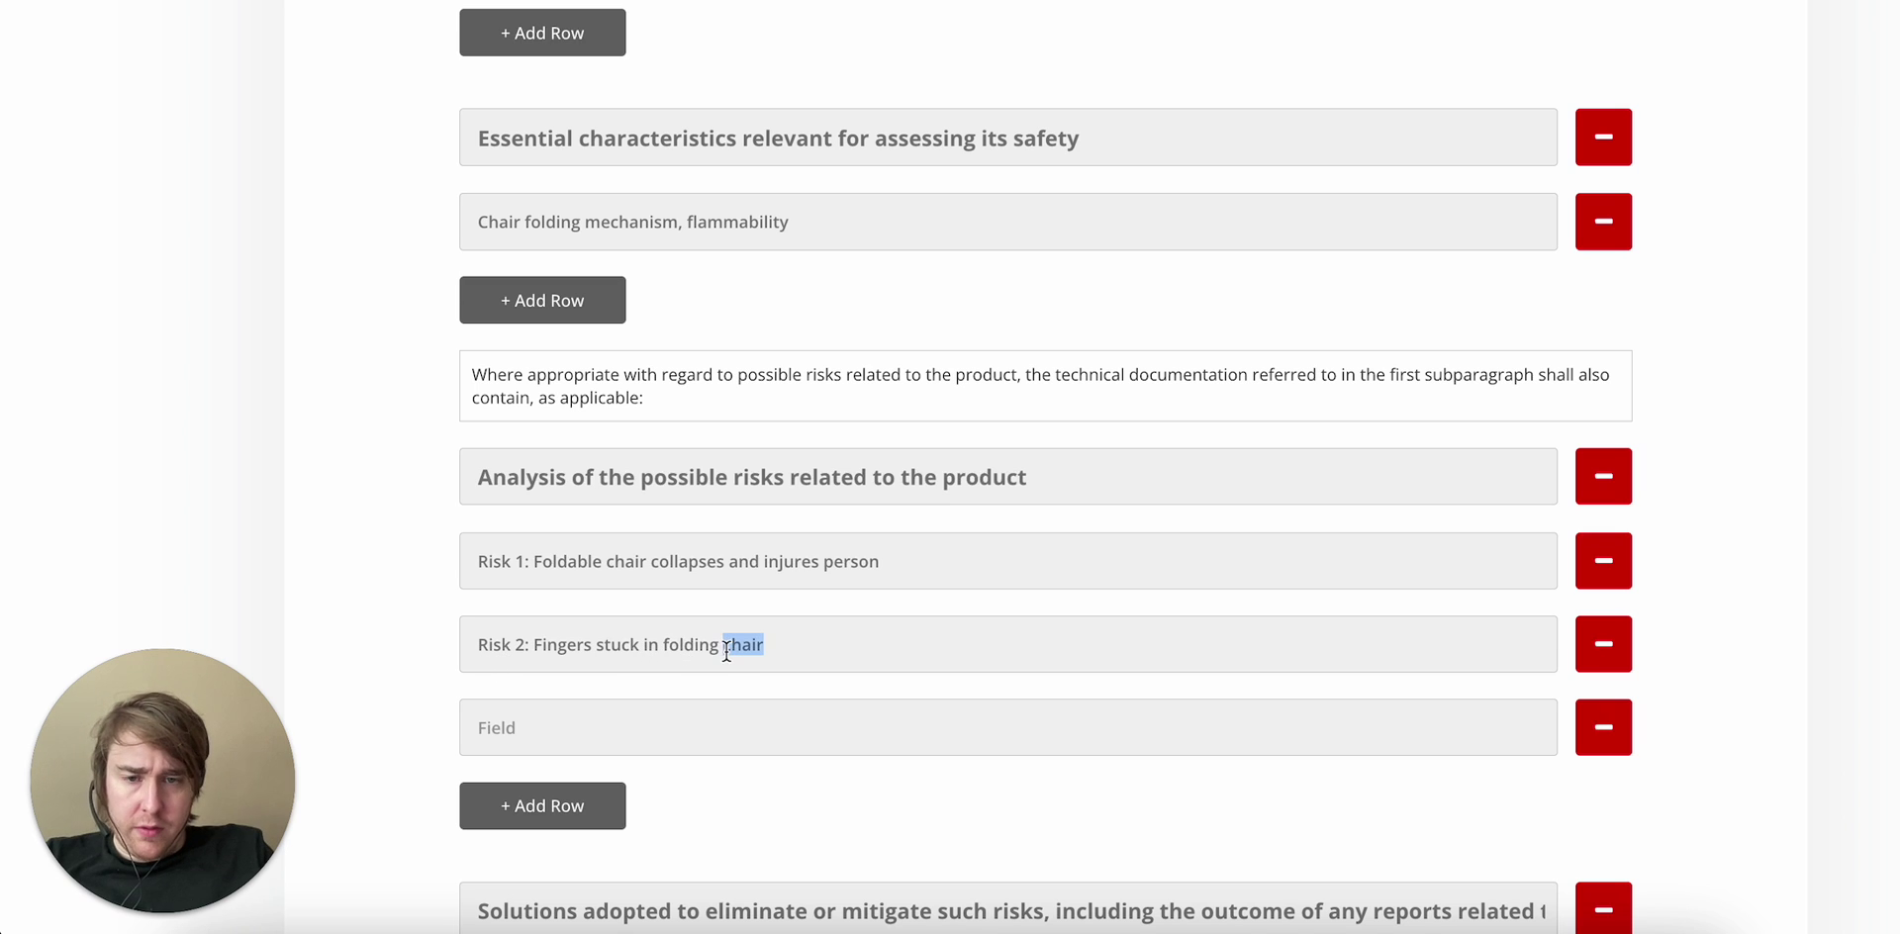
pyautogui.write('mechanism')
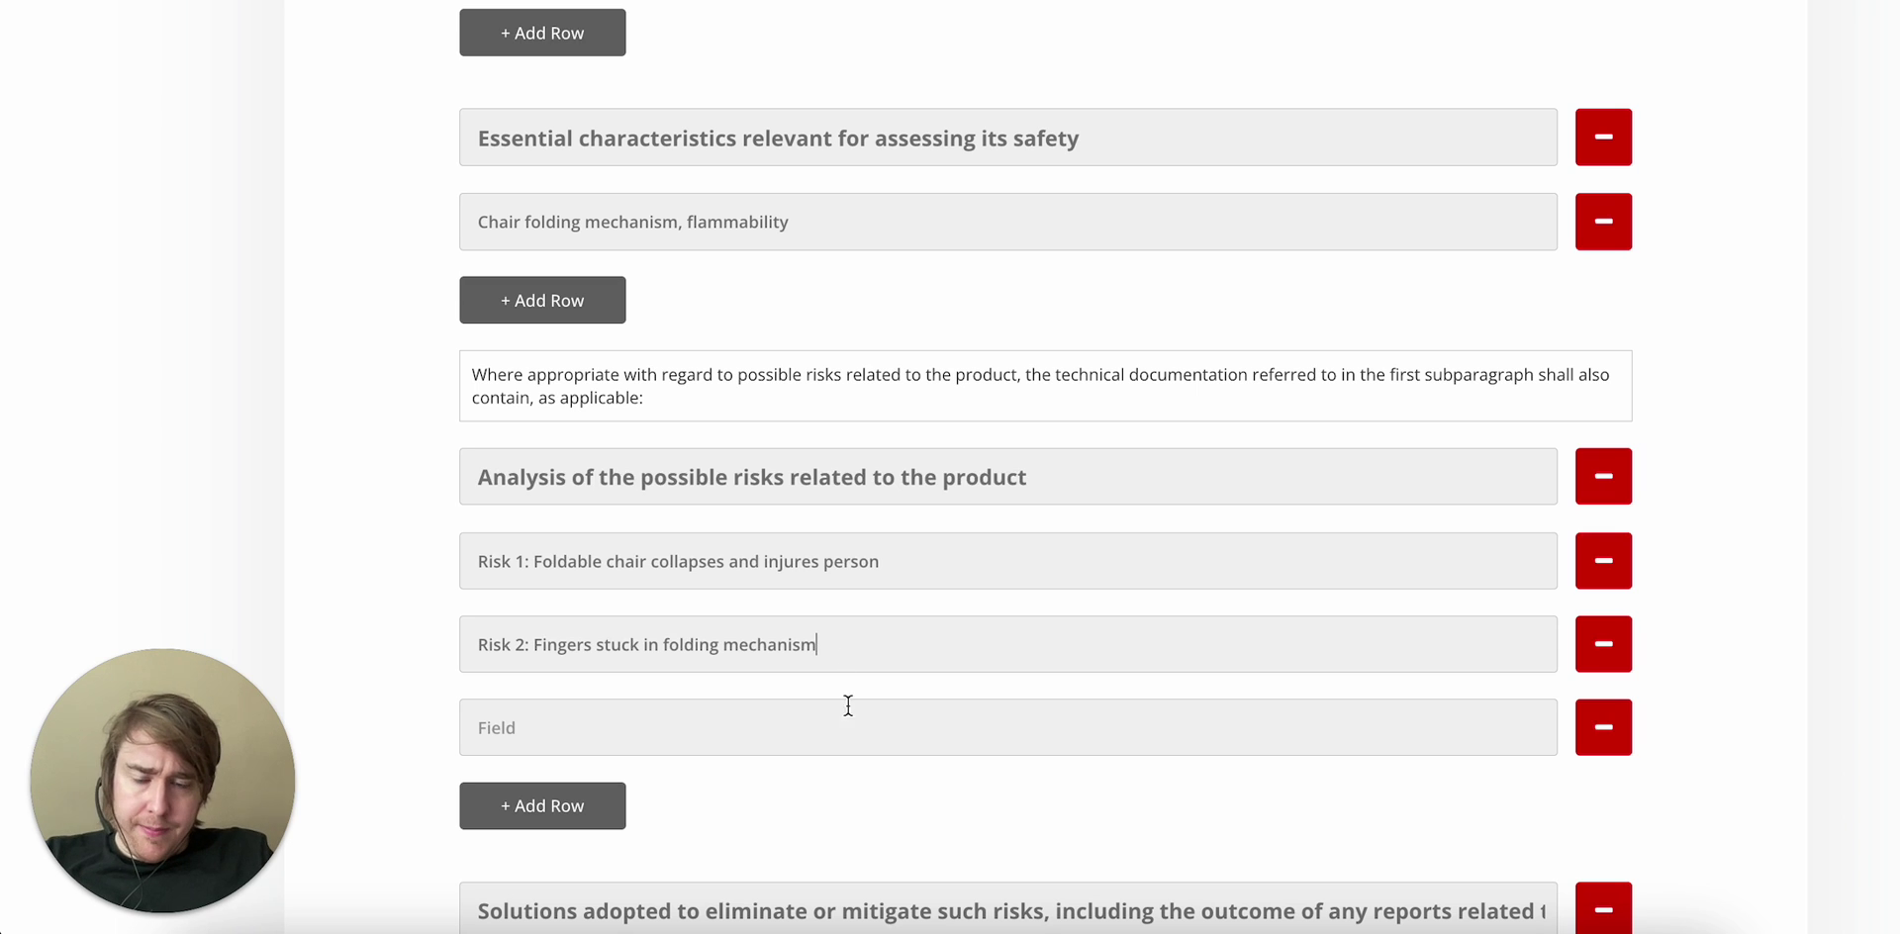
pyautogui.click(681, 730)
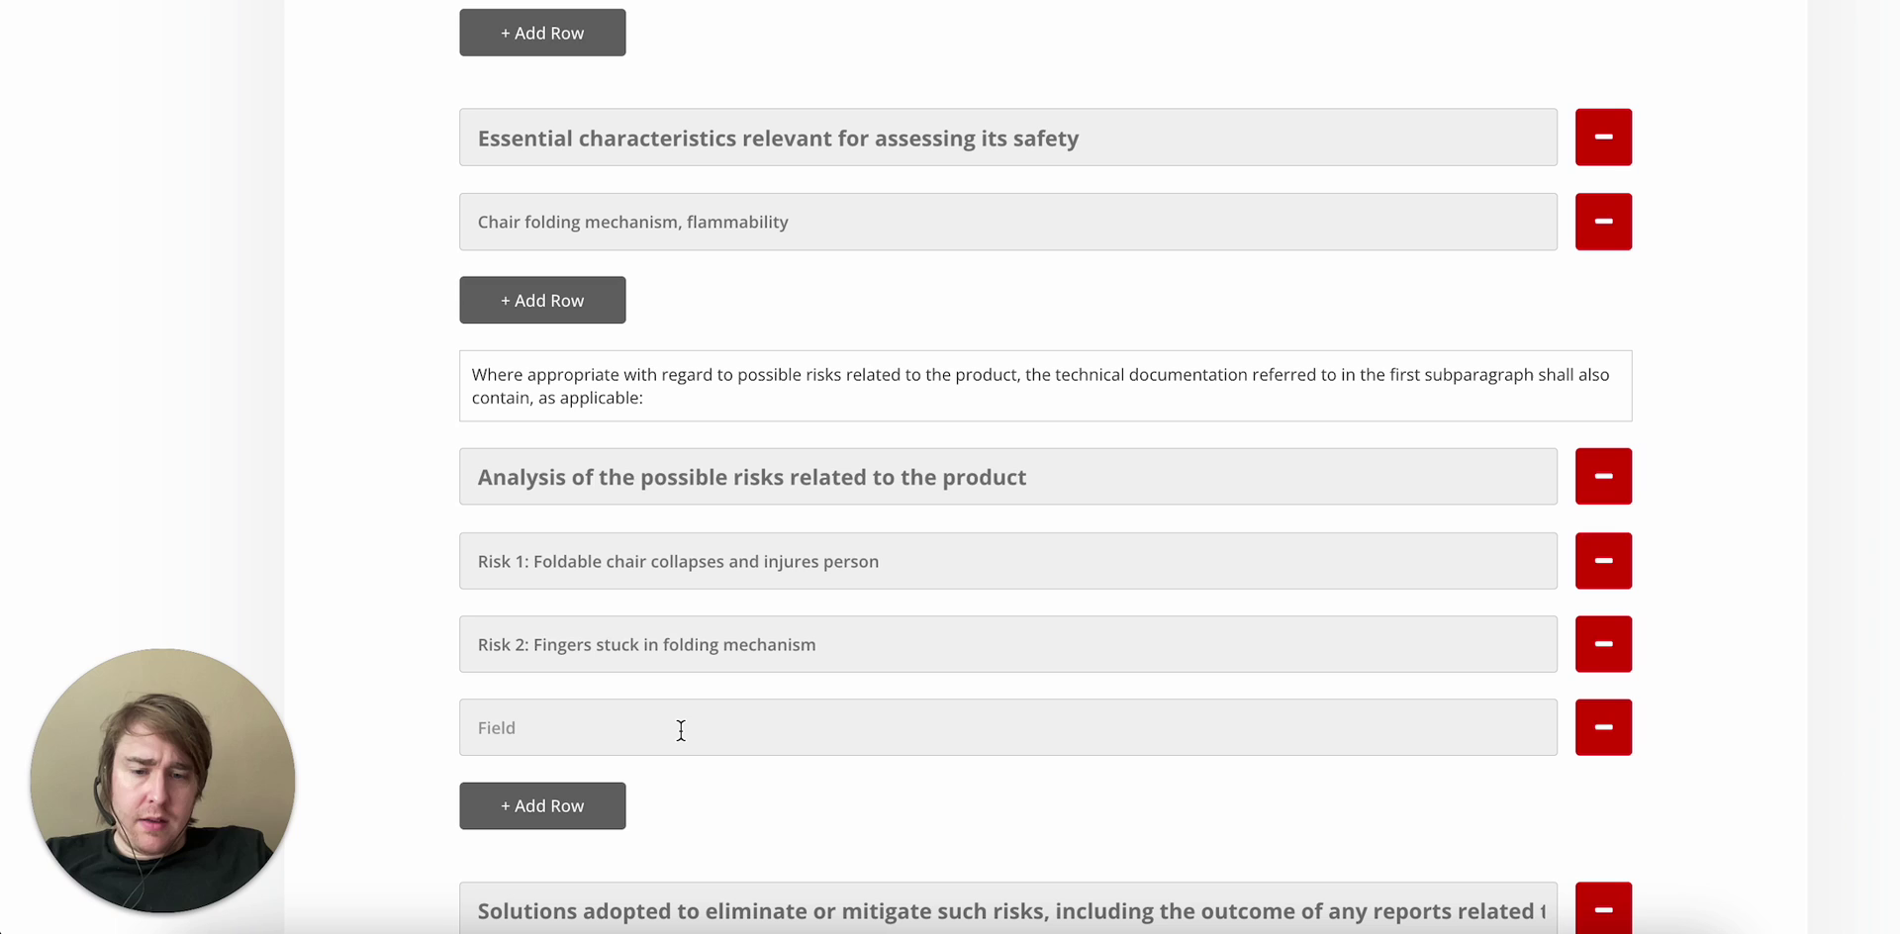
pyautogui.write('Risk 3: N')
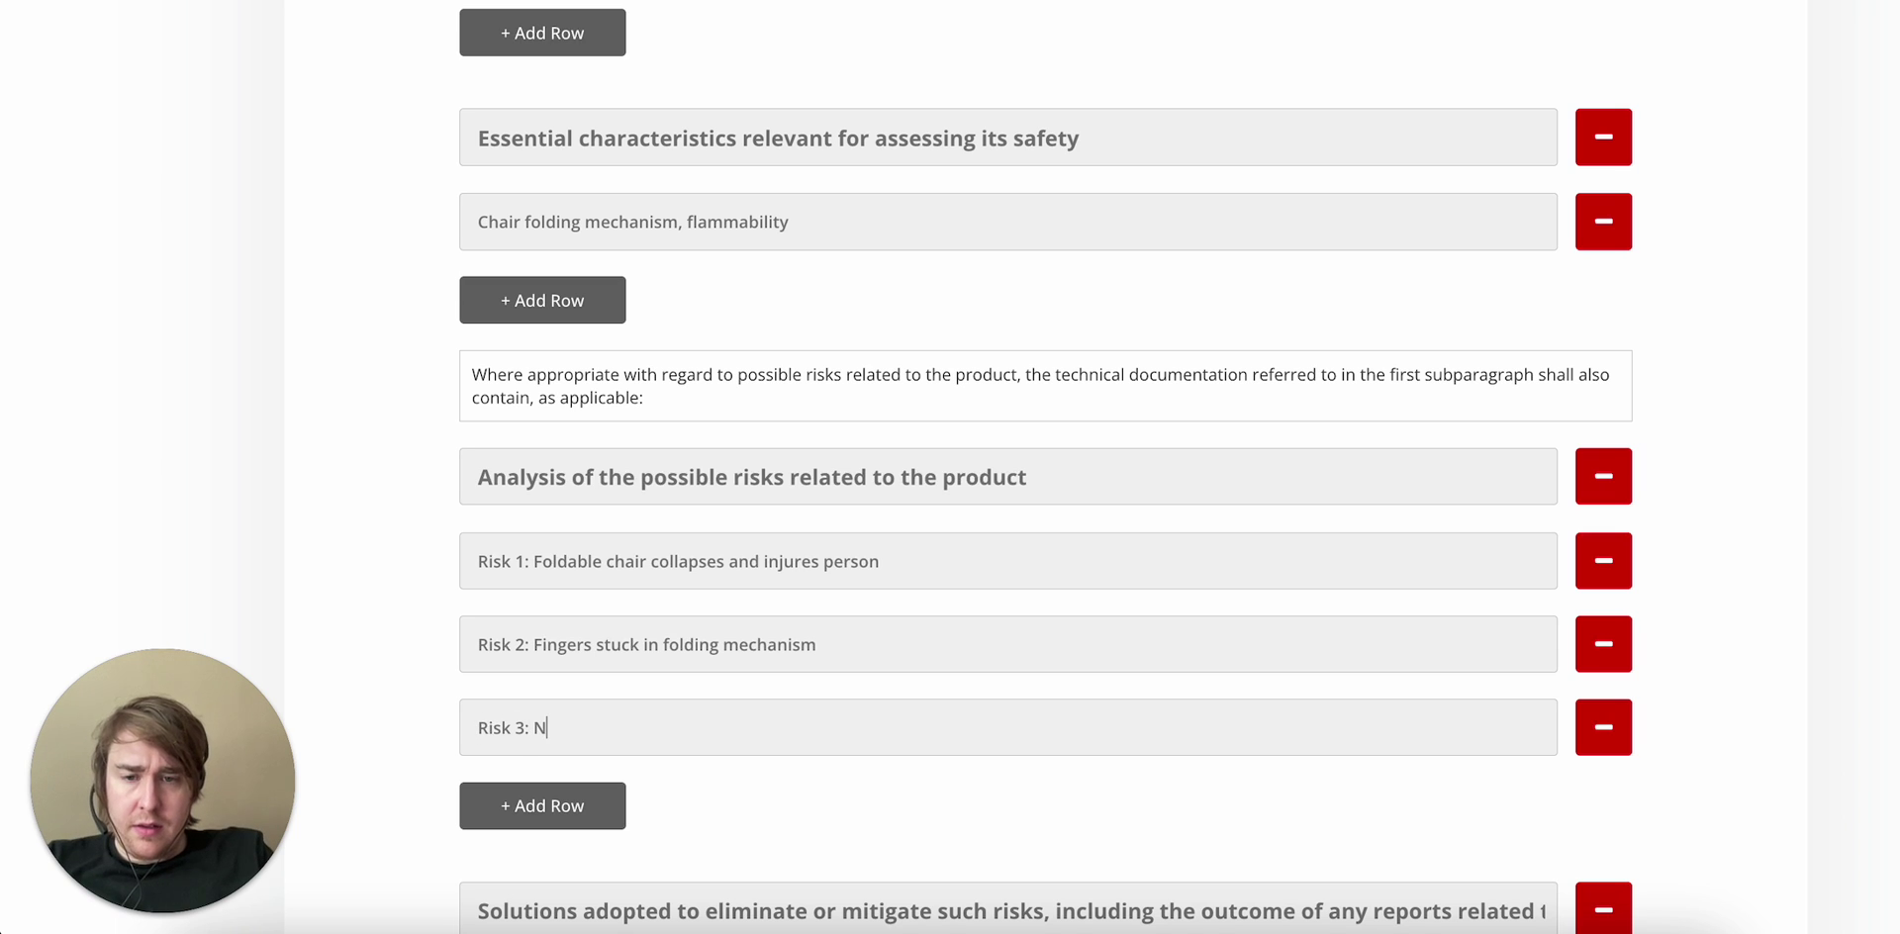
pyautogui.write('ylon fabric flam')
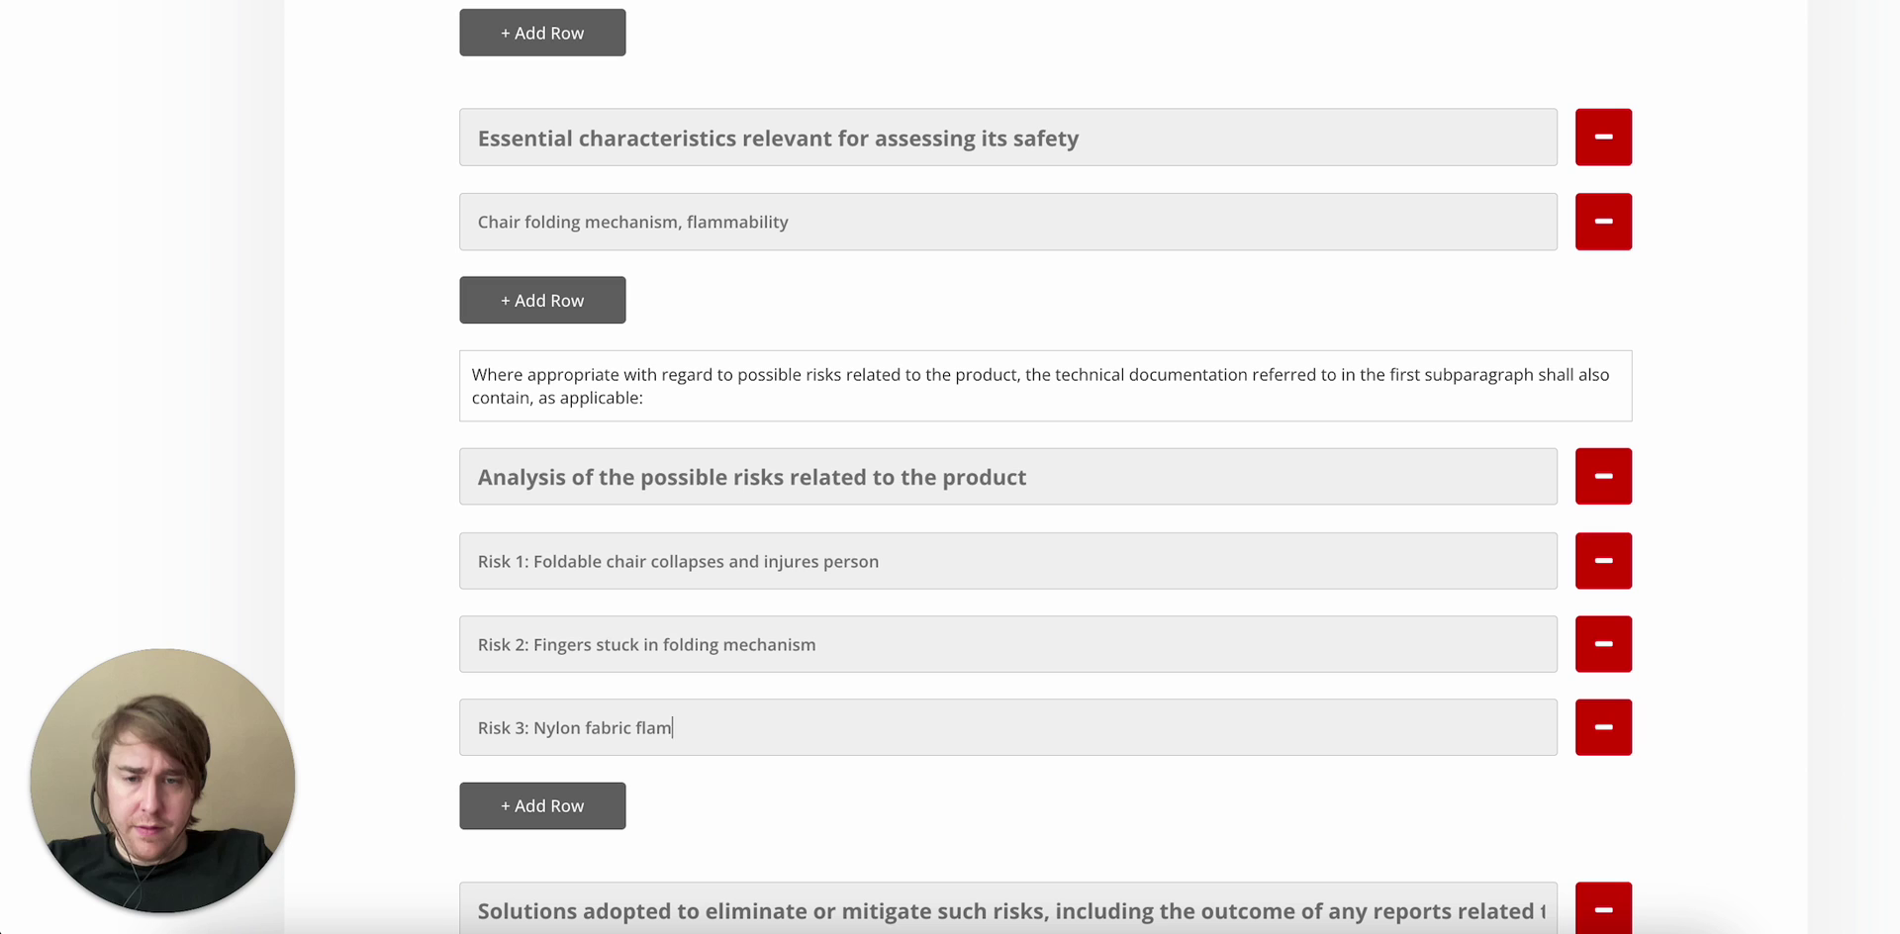
pyautogui.write('mability')
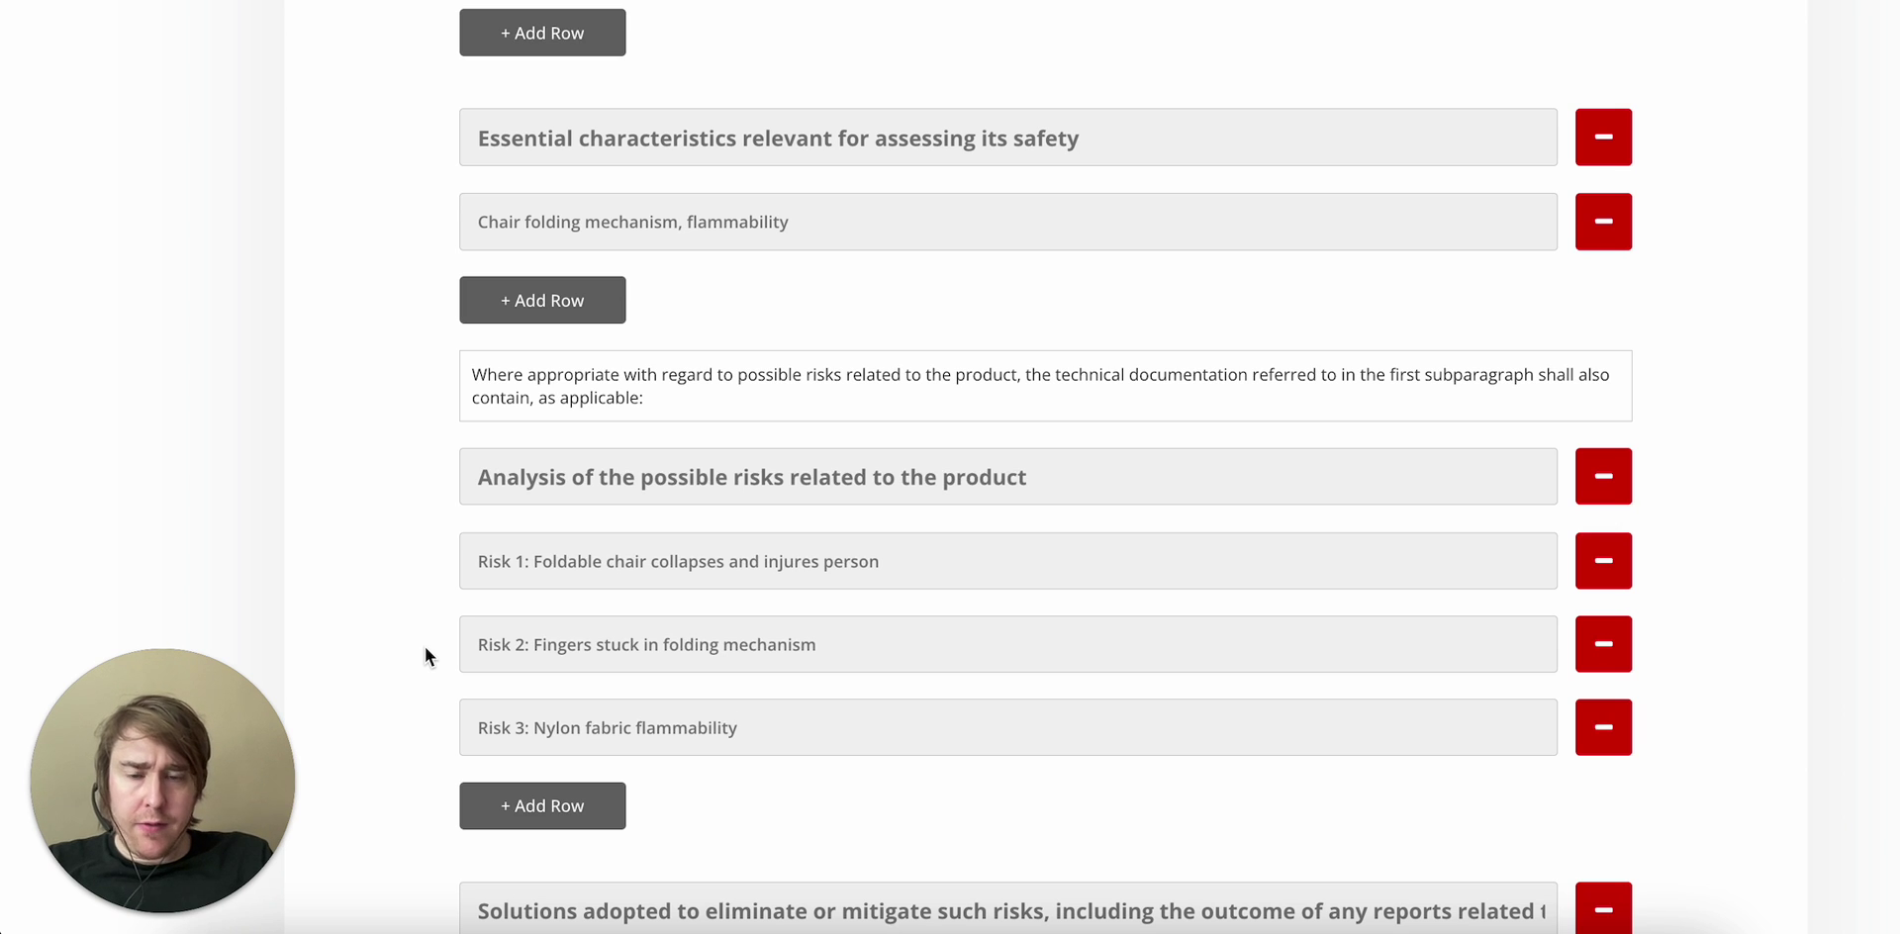
# Scroll down past the risk analysis to the Solutions adopted section.
pyautogui.scroll(-4, 424, 631)
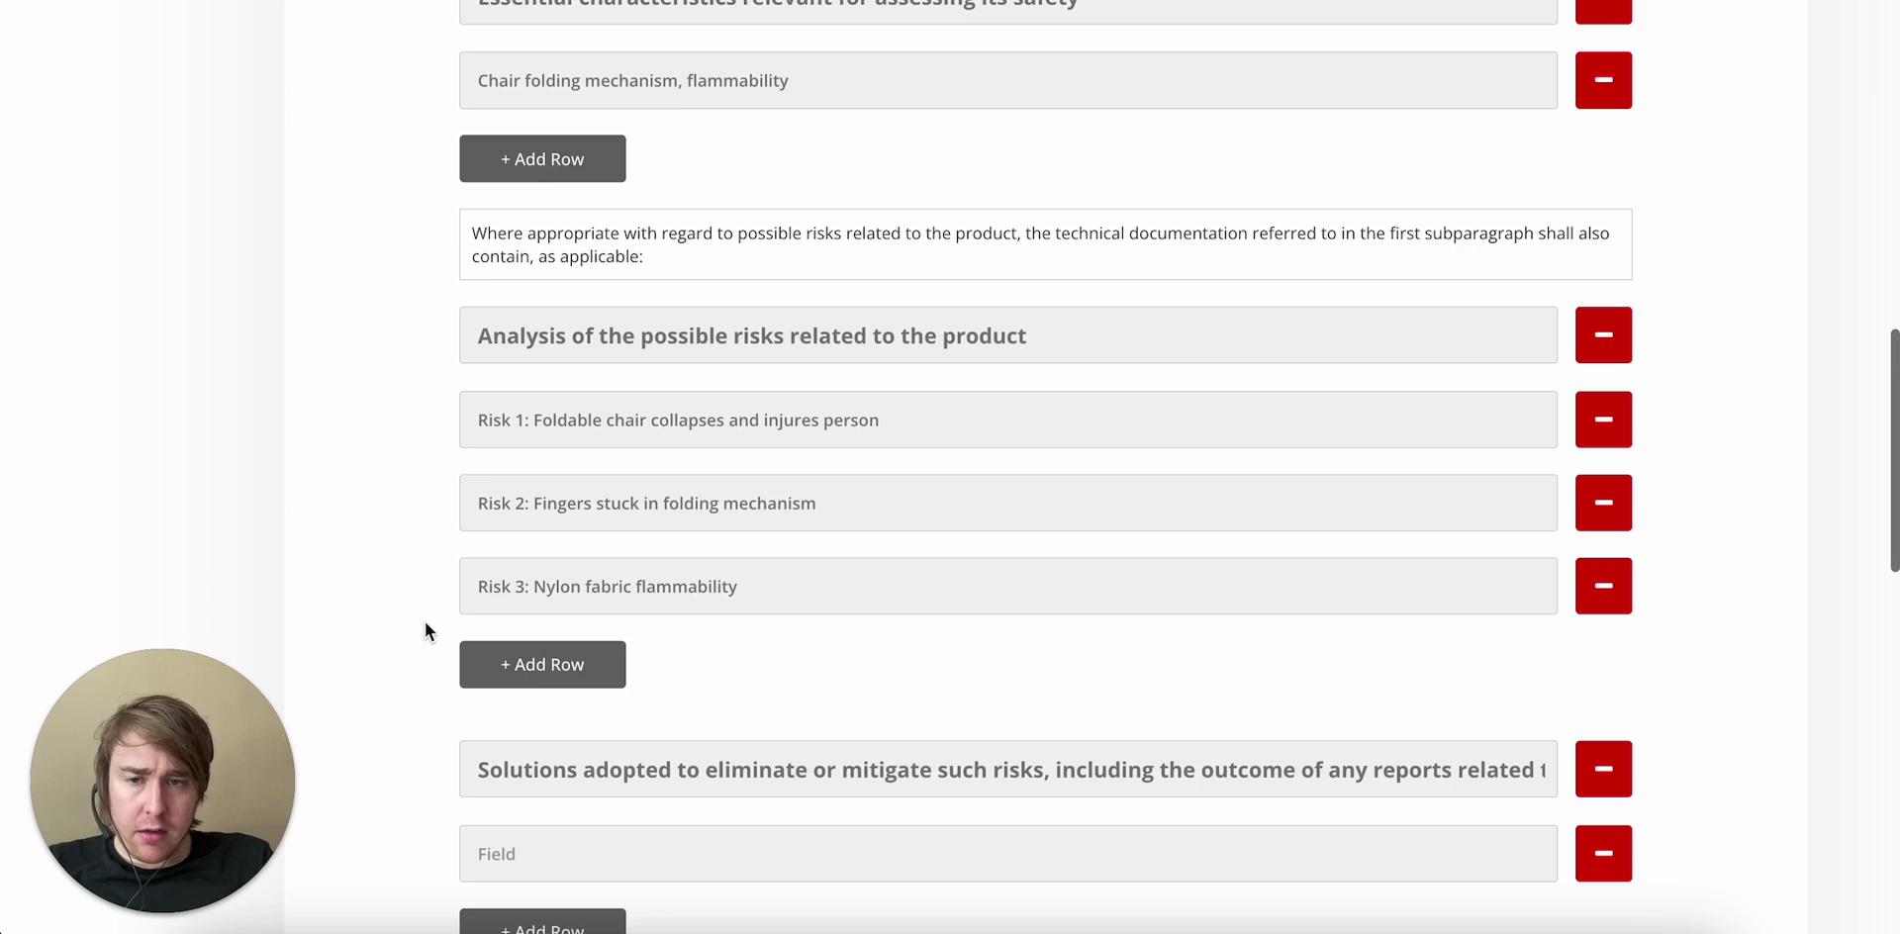
pyautogui.scroll(-1, 425, 632)
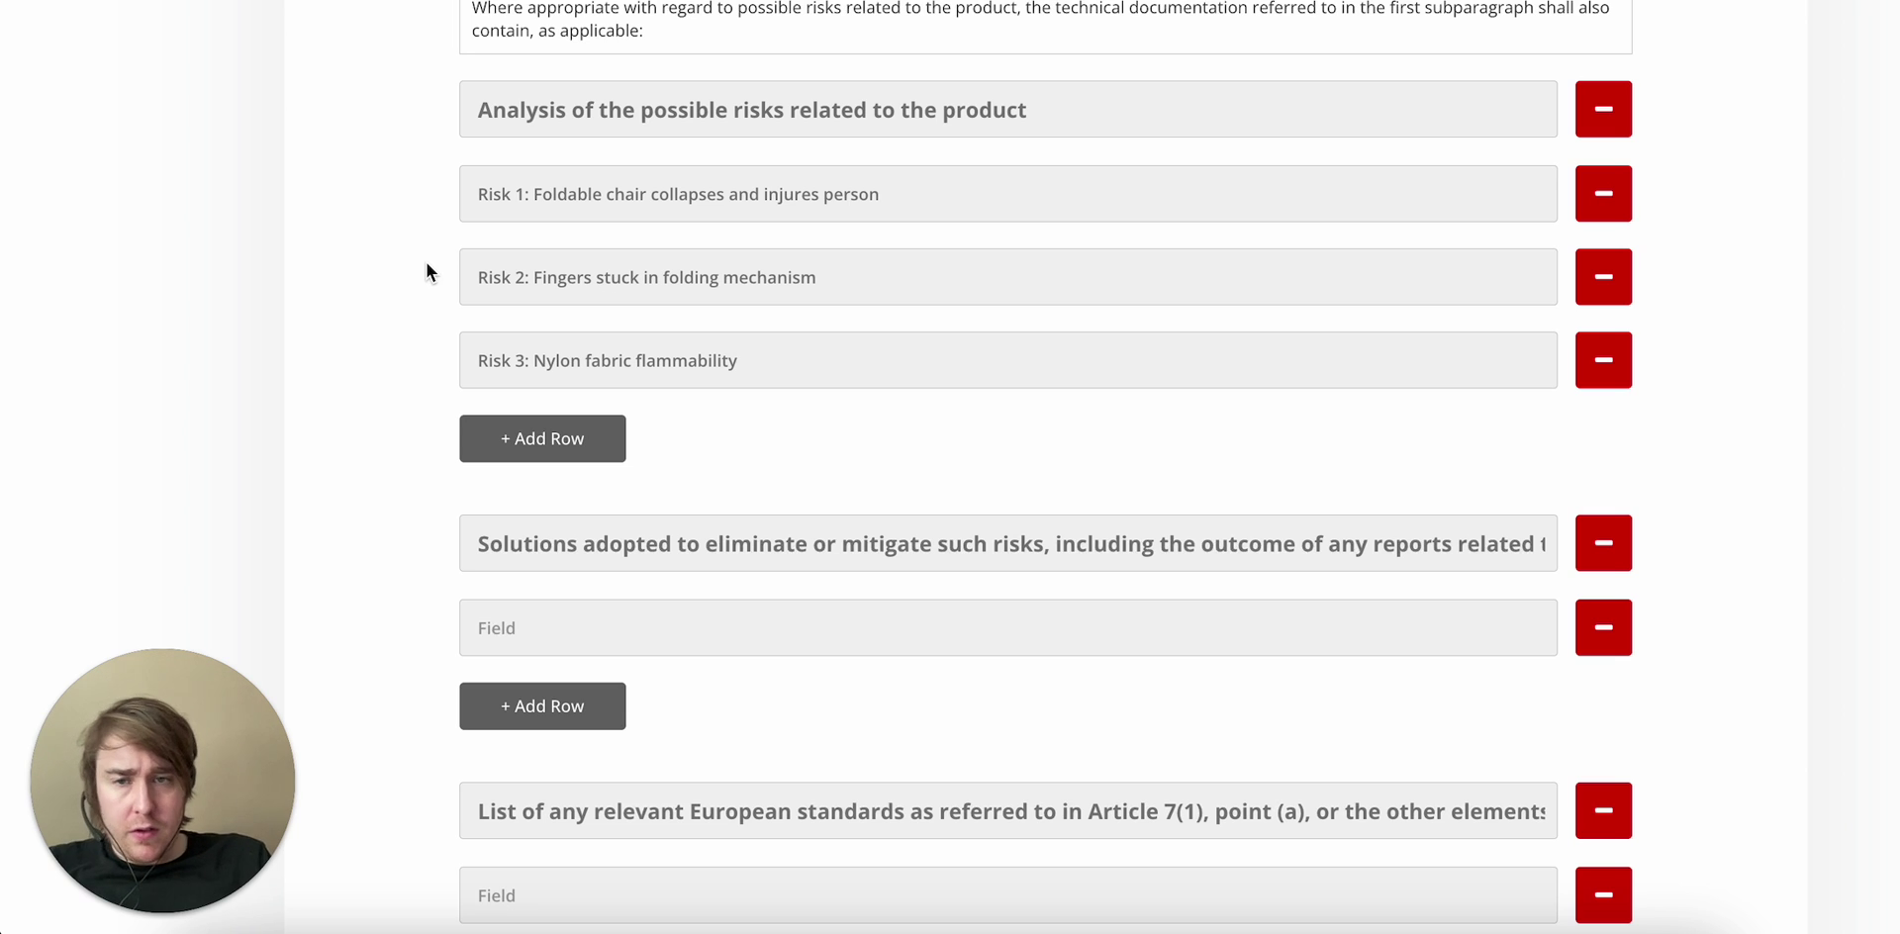
pyautogui.scroll(-2, 426, 263)
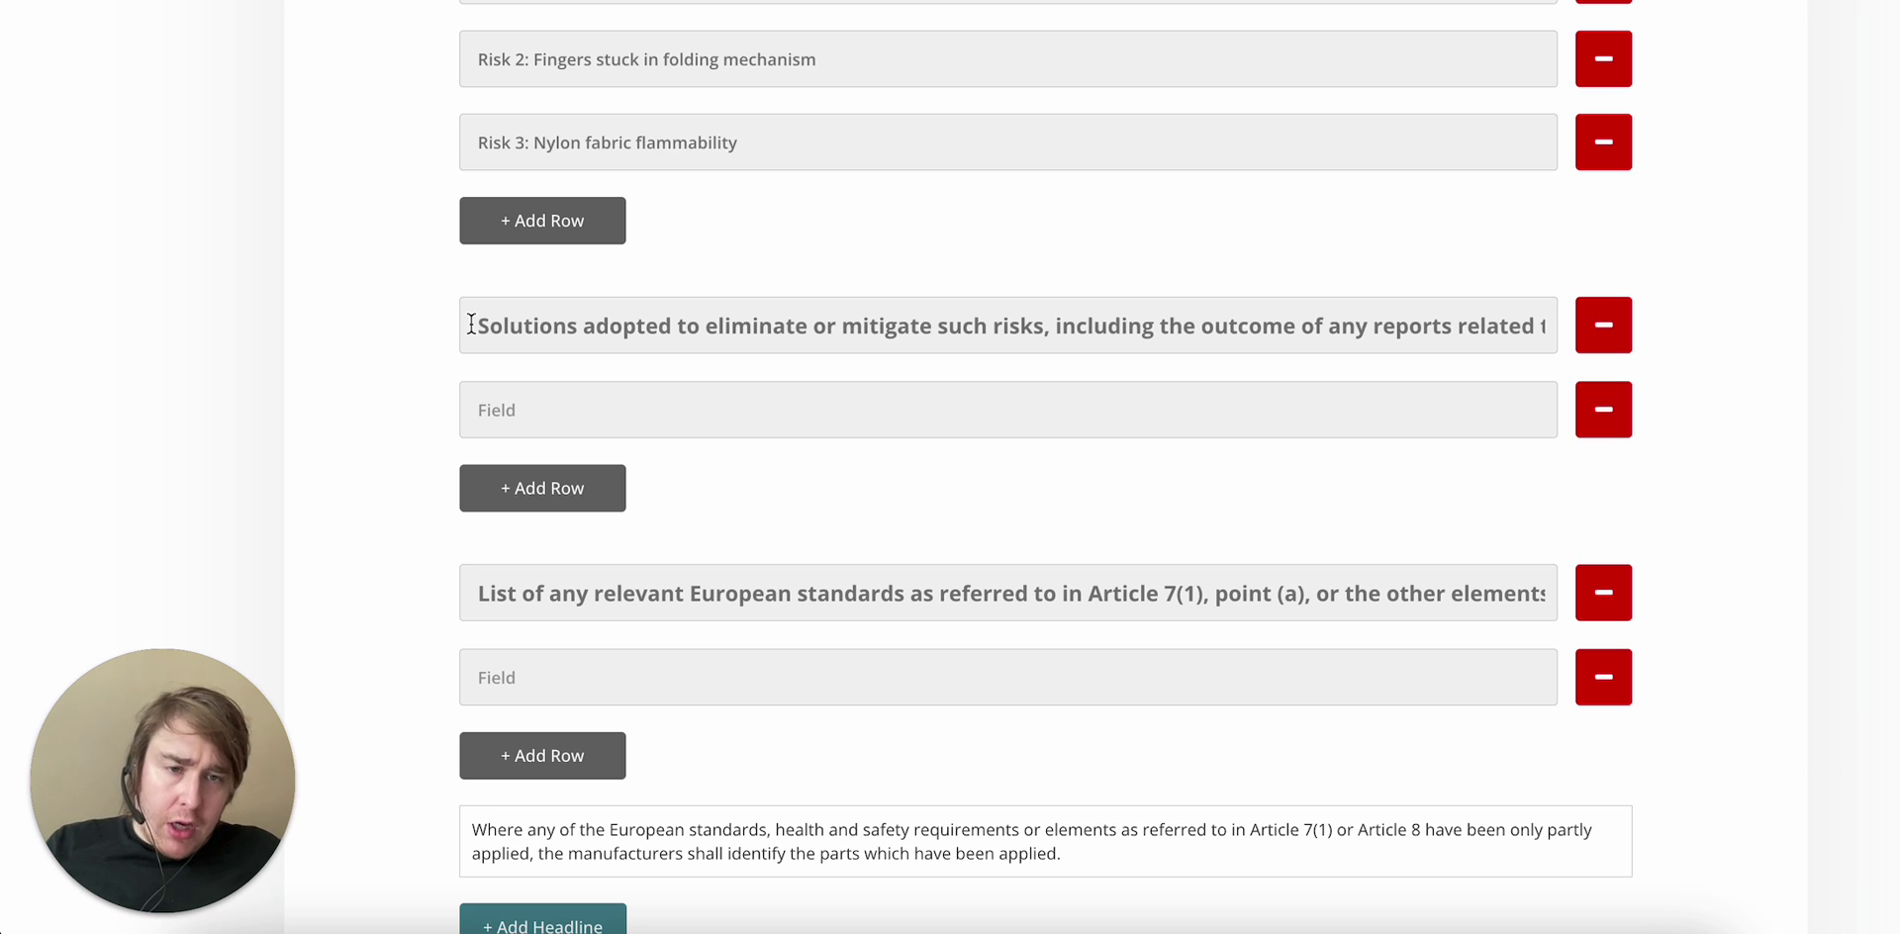
# Add two solution rows and write 'Step 1: We have identified applicable European standards'.
pyautogui.click(619, 488)
pyautogui.click(574, 564)
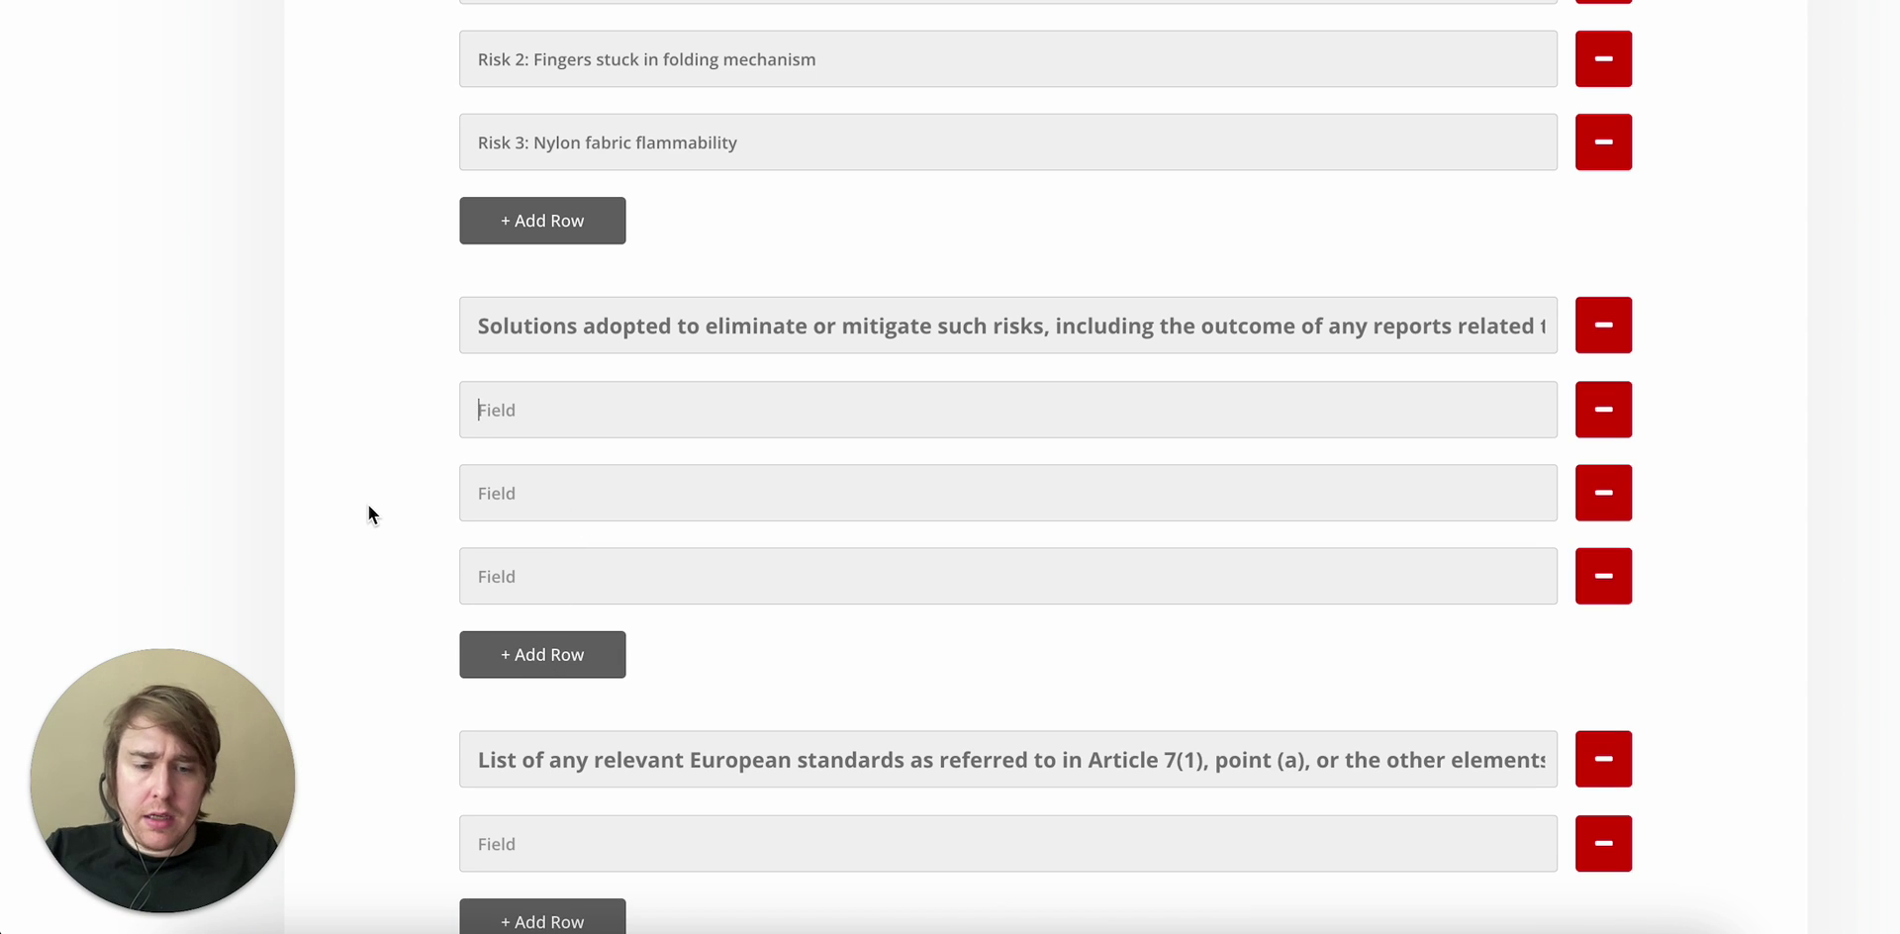
pyautogui.write('Step 1: ')
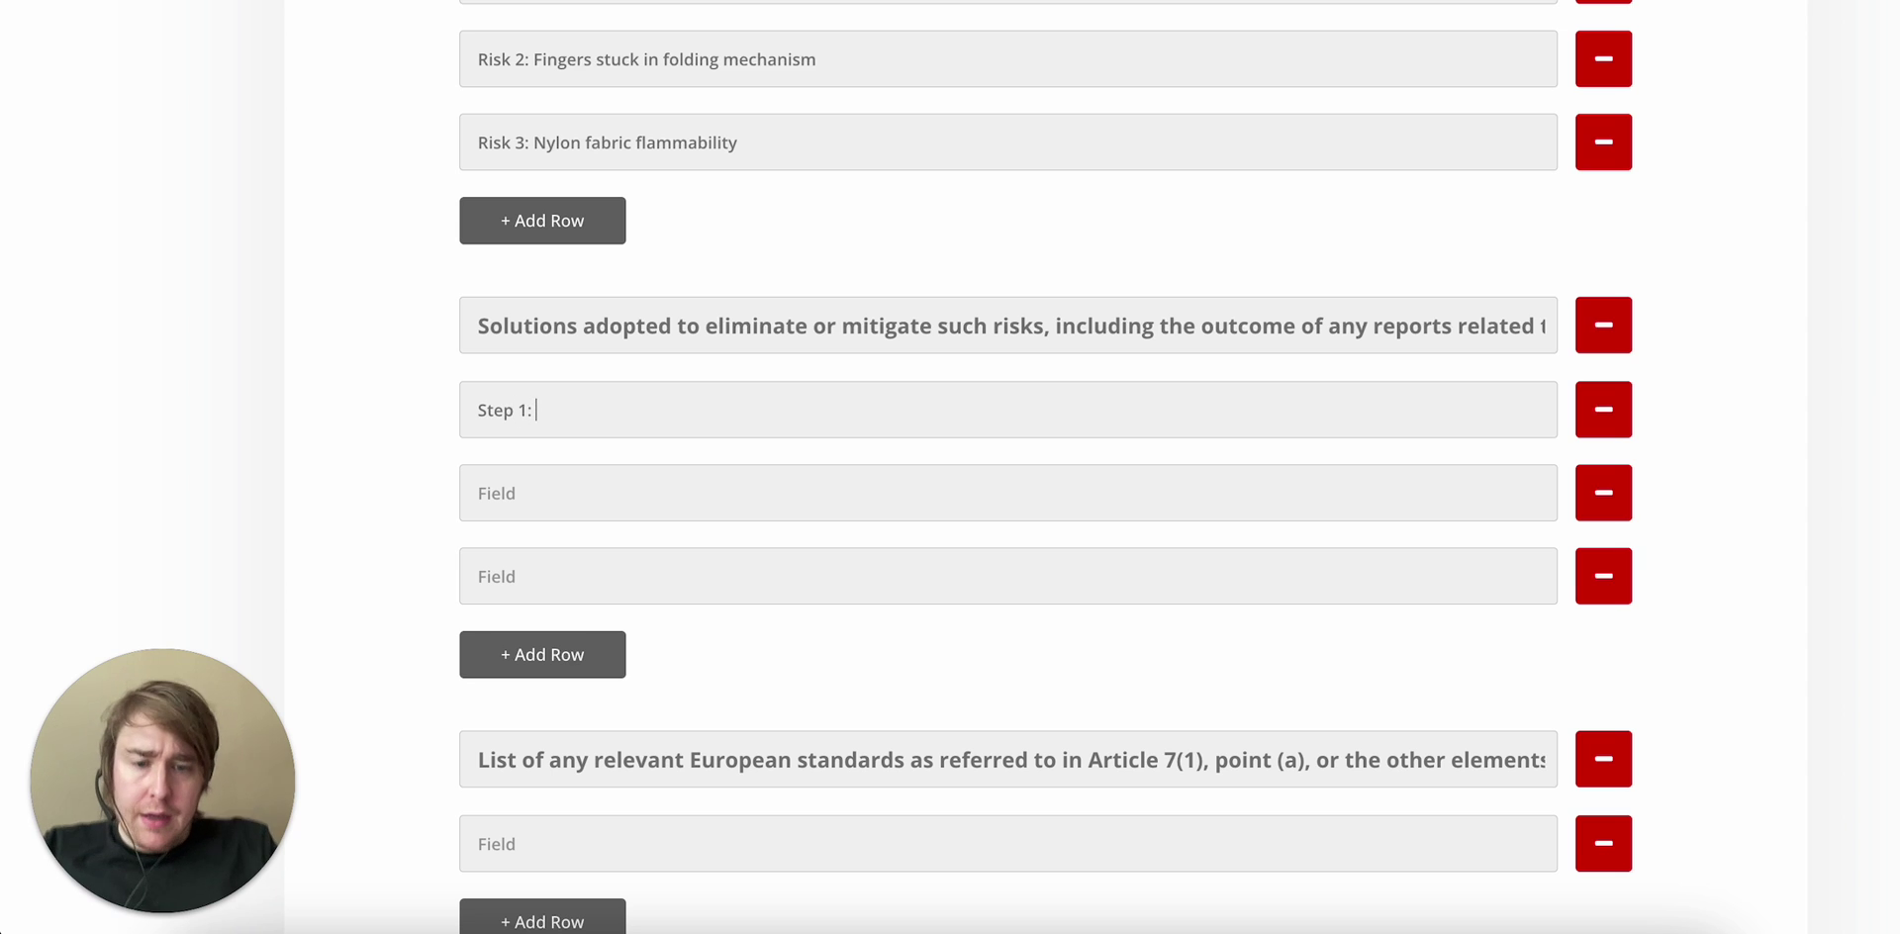
pyautogui.write('We hav')
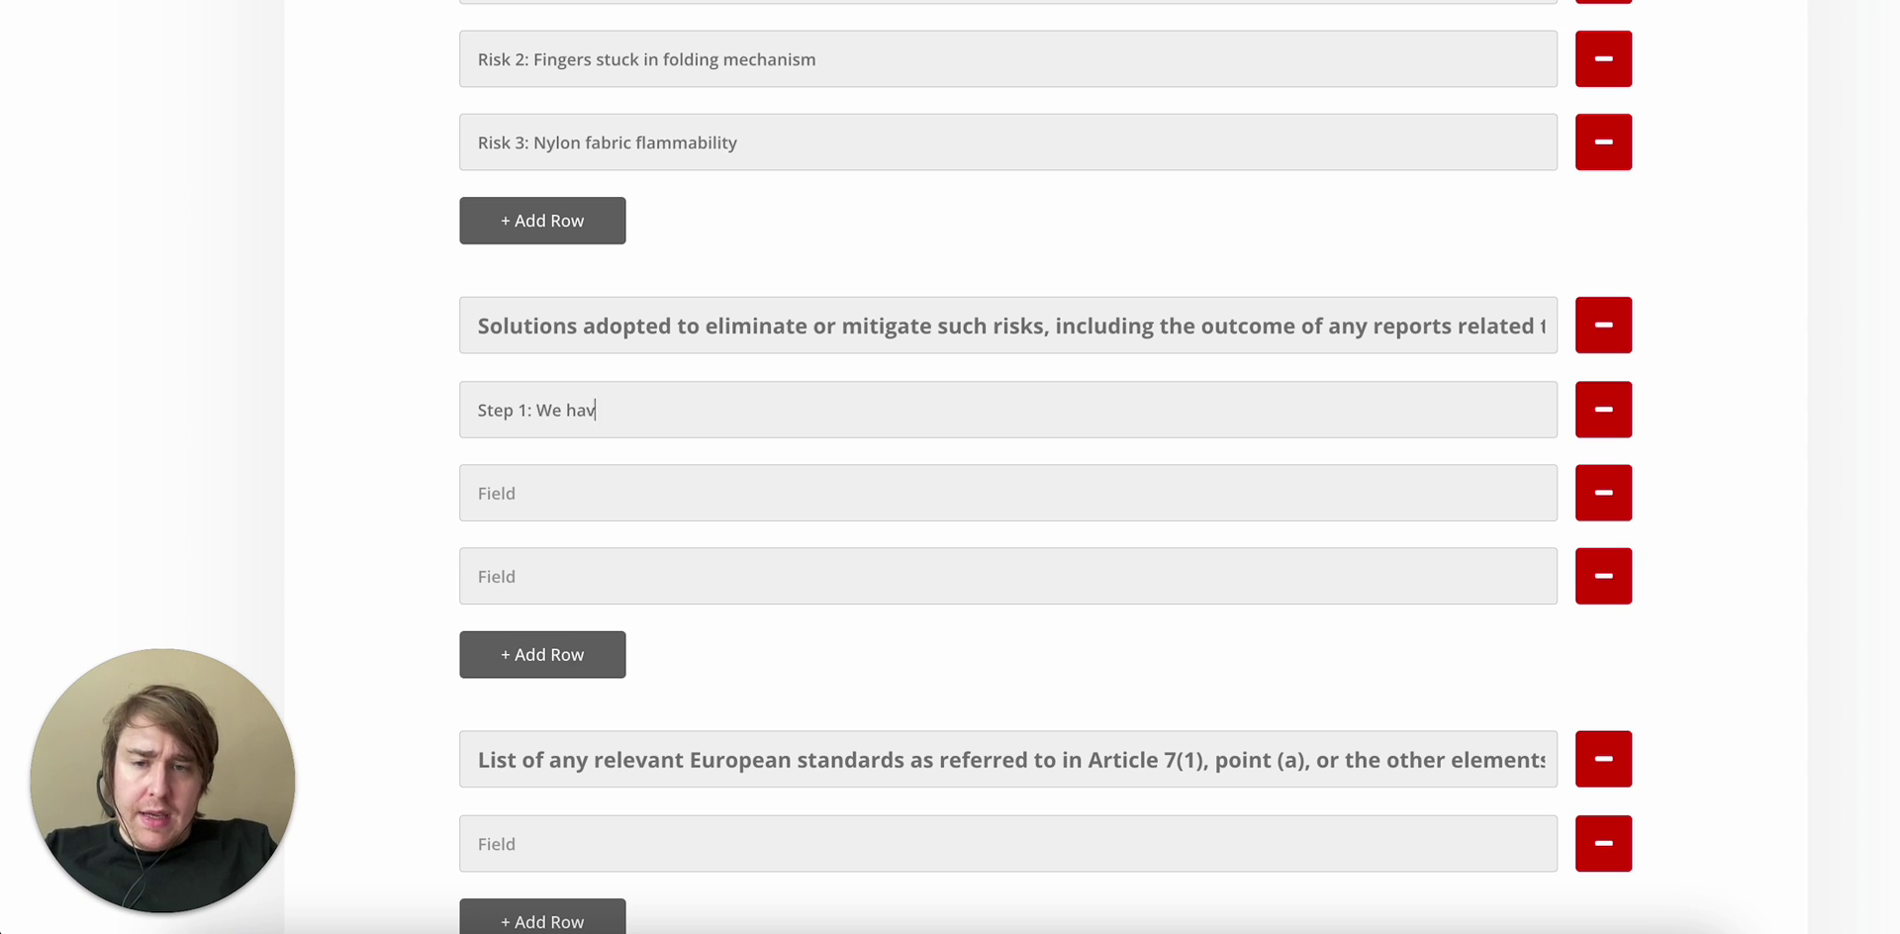
pyautogui.write('e identified standard')
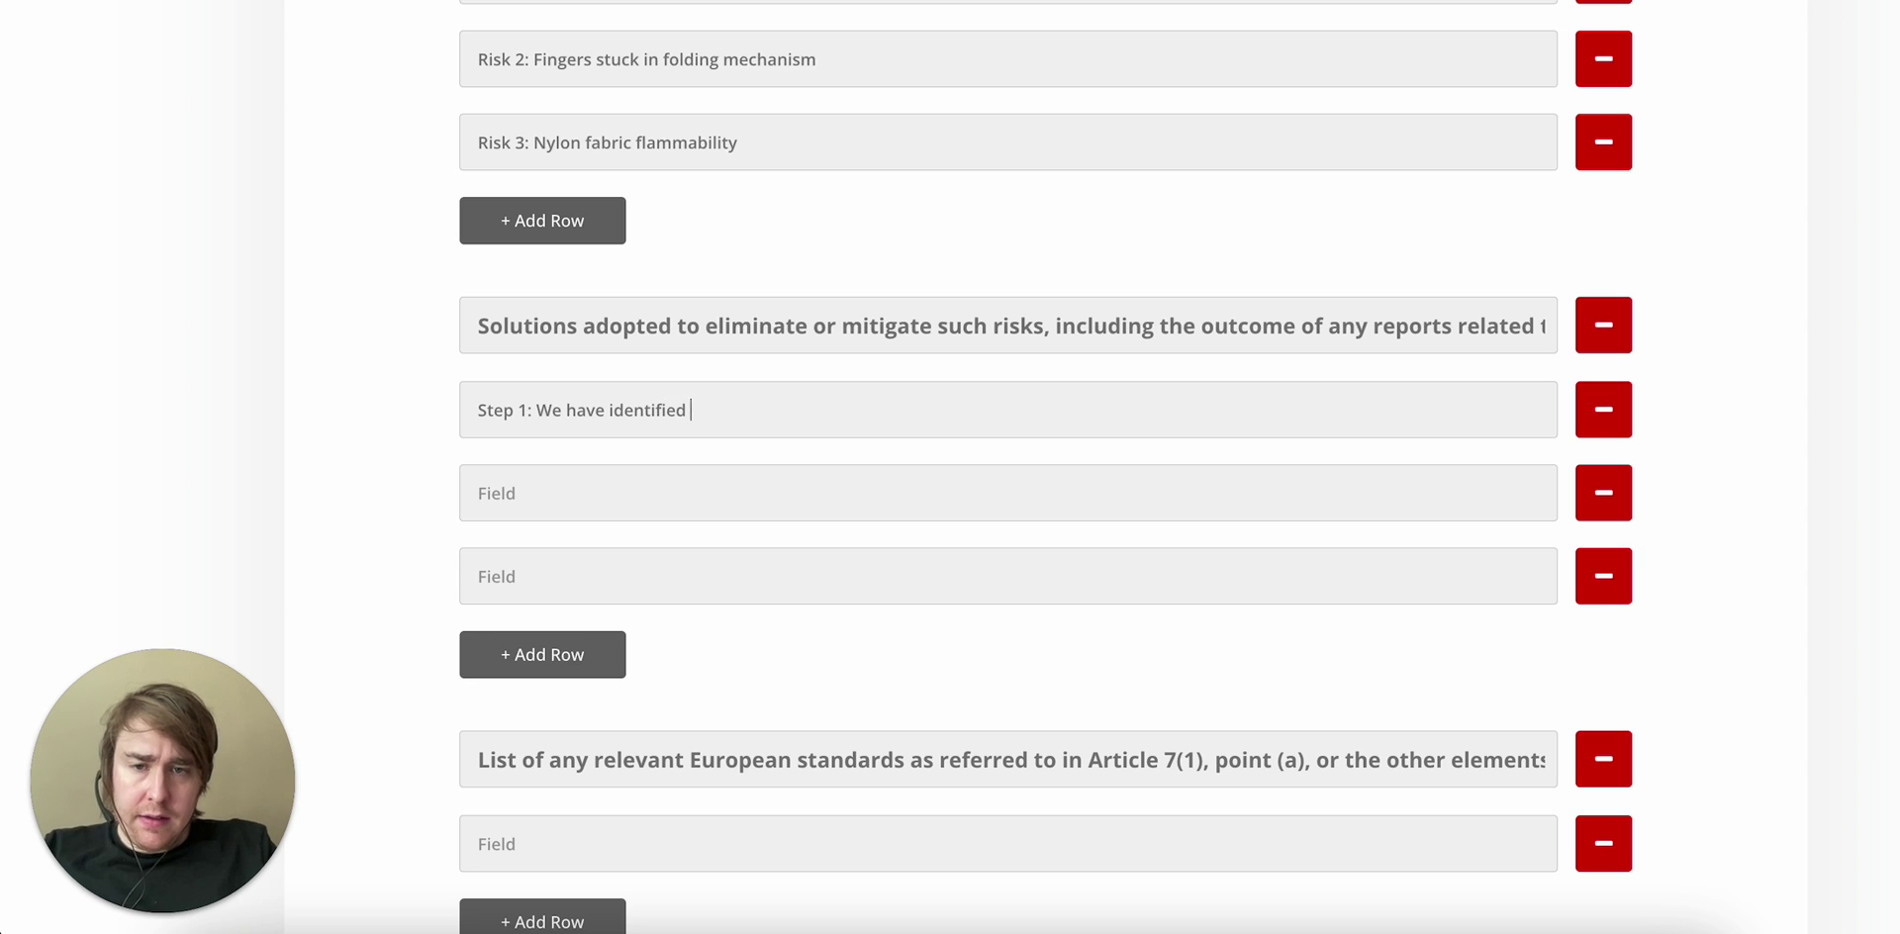
pyautogui.press('BackSpace')
pyautogui.press('BackSpace')
pyautogui.press('BackSpace')
pyautogui.press('BackSpace')
pyautogui.press('BackSpace')
pyautogui.press('BackSpace')
pyautogui.press('BackSpace')
pyautogui.press('BackSpace')
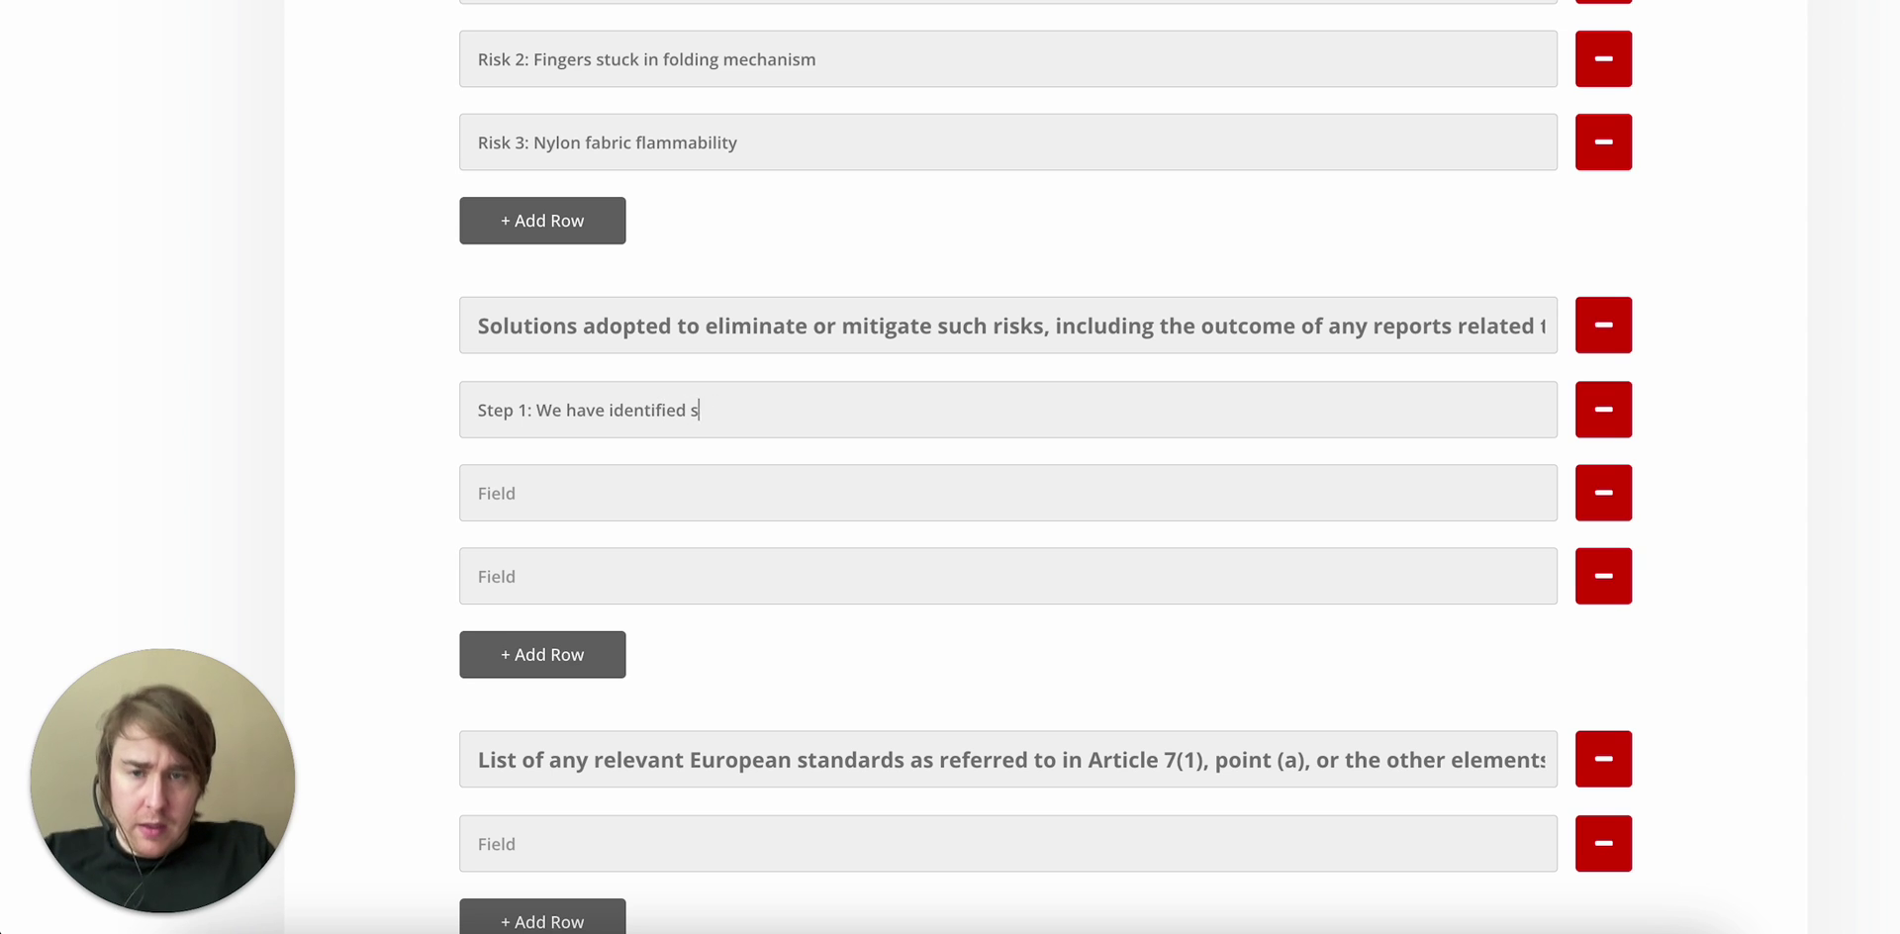
pyautogui.write('applicable ')
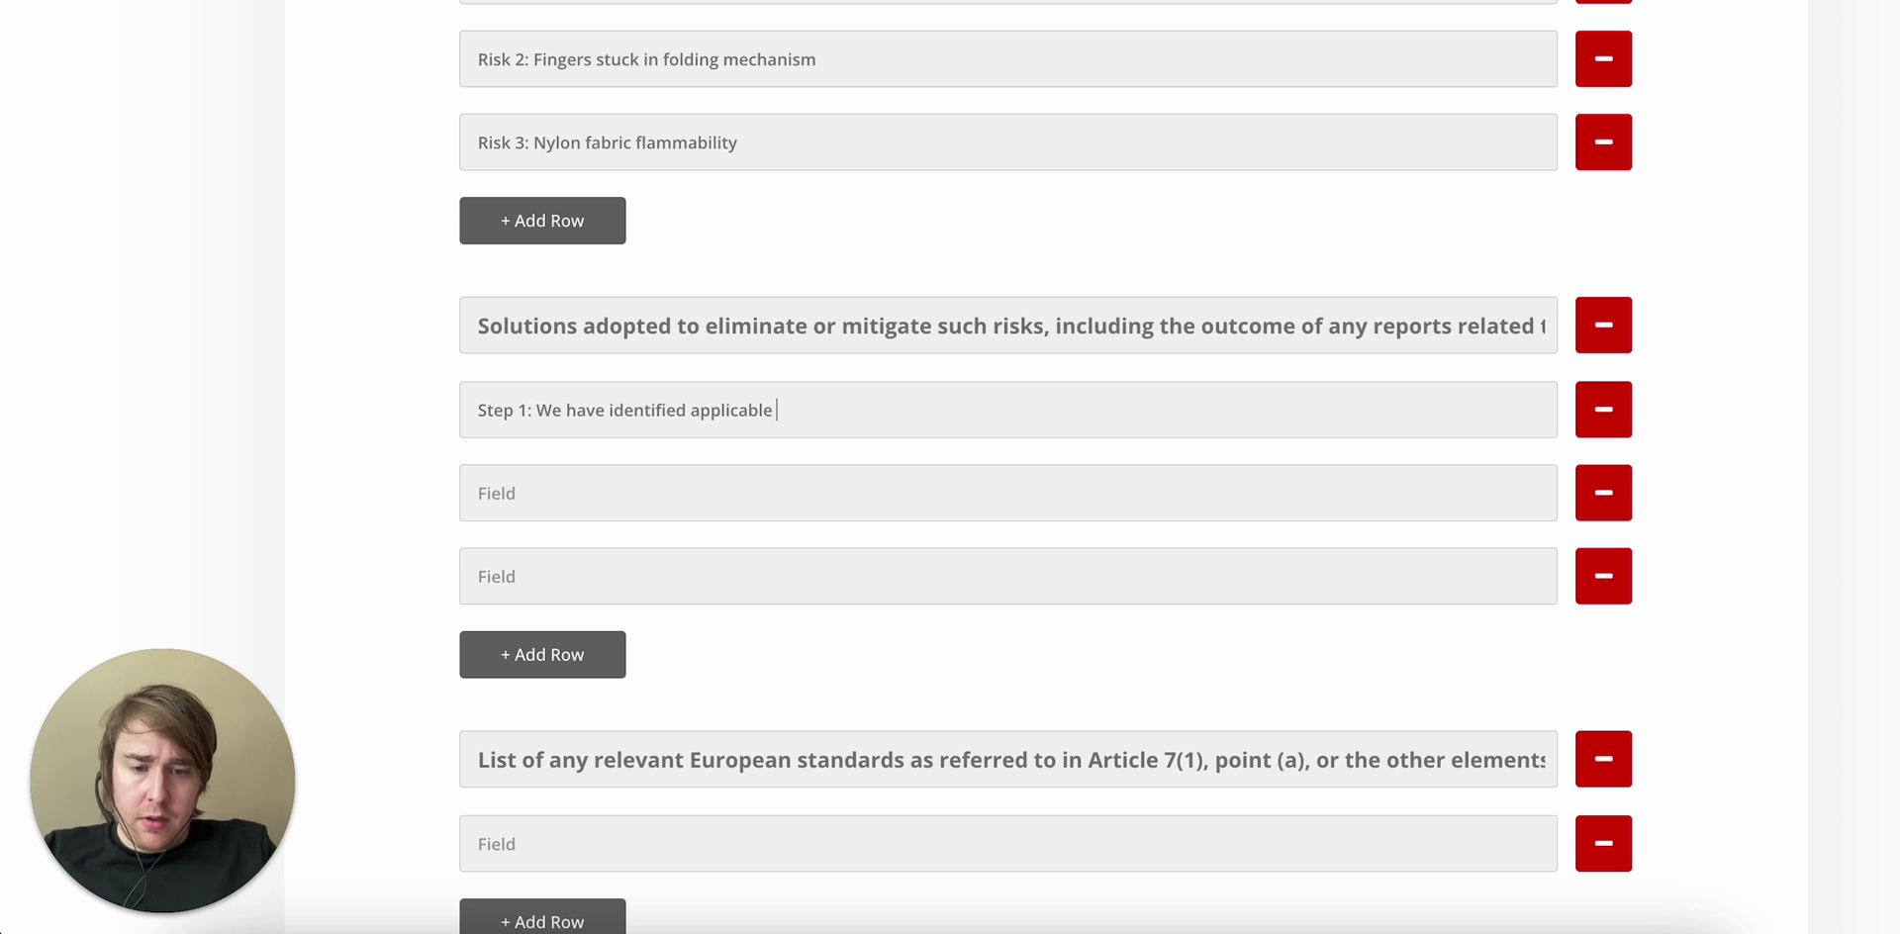
pyautogui.write('European standards')
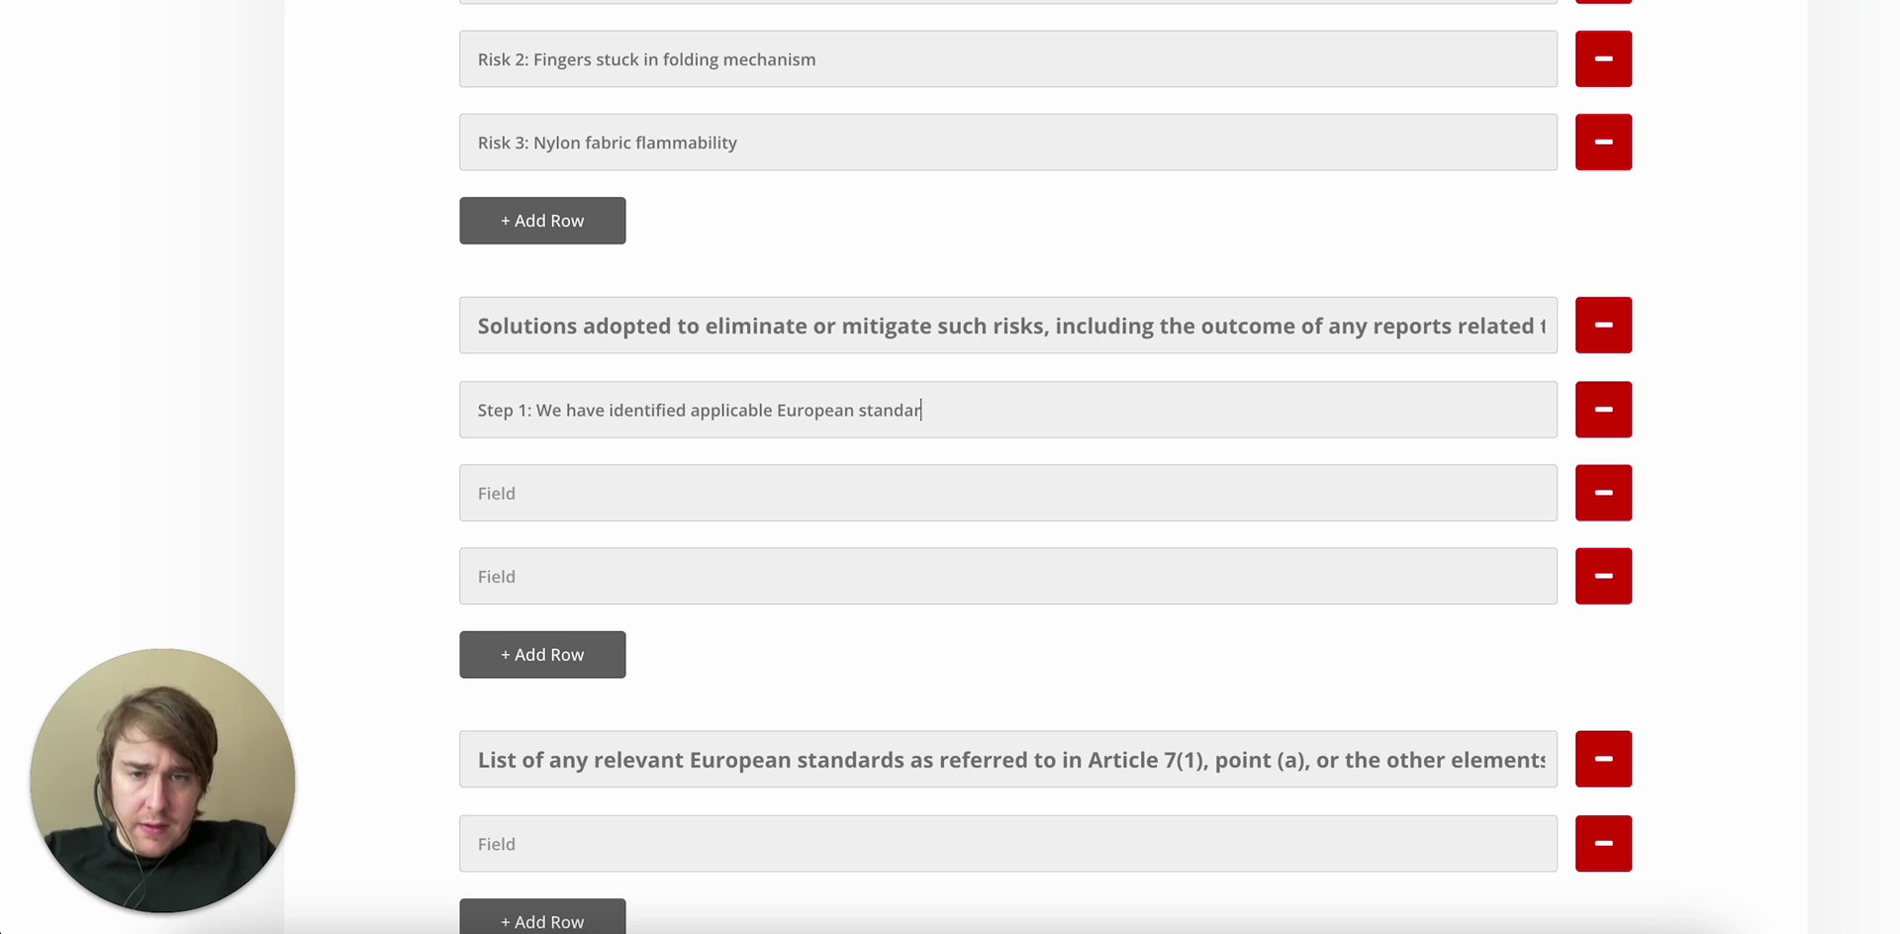
# Write Step 2 on adjusting technical drawings for folding-mechanism safety under EN XXXXX.
pyautogui.click(522, 510)
pyautogui.write('Step 2')
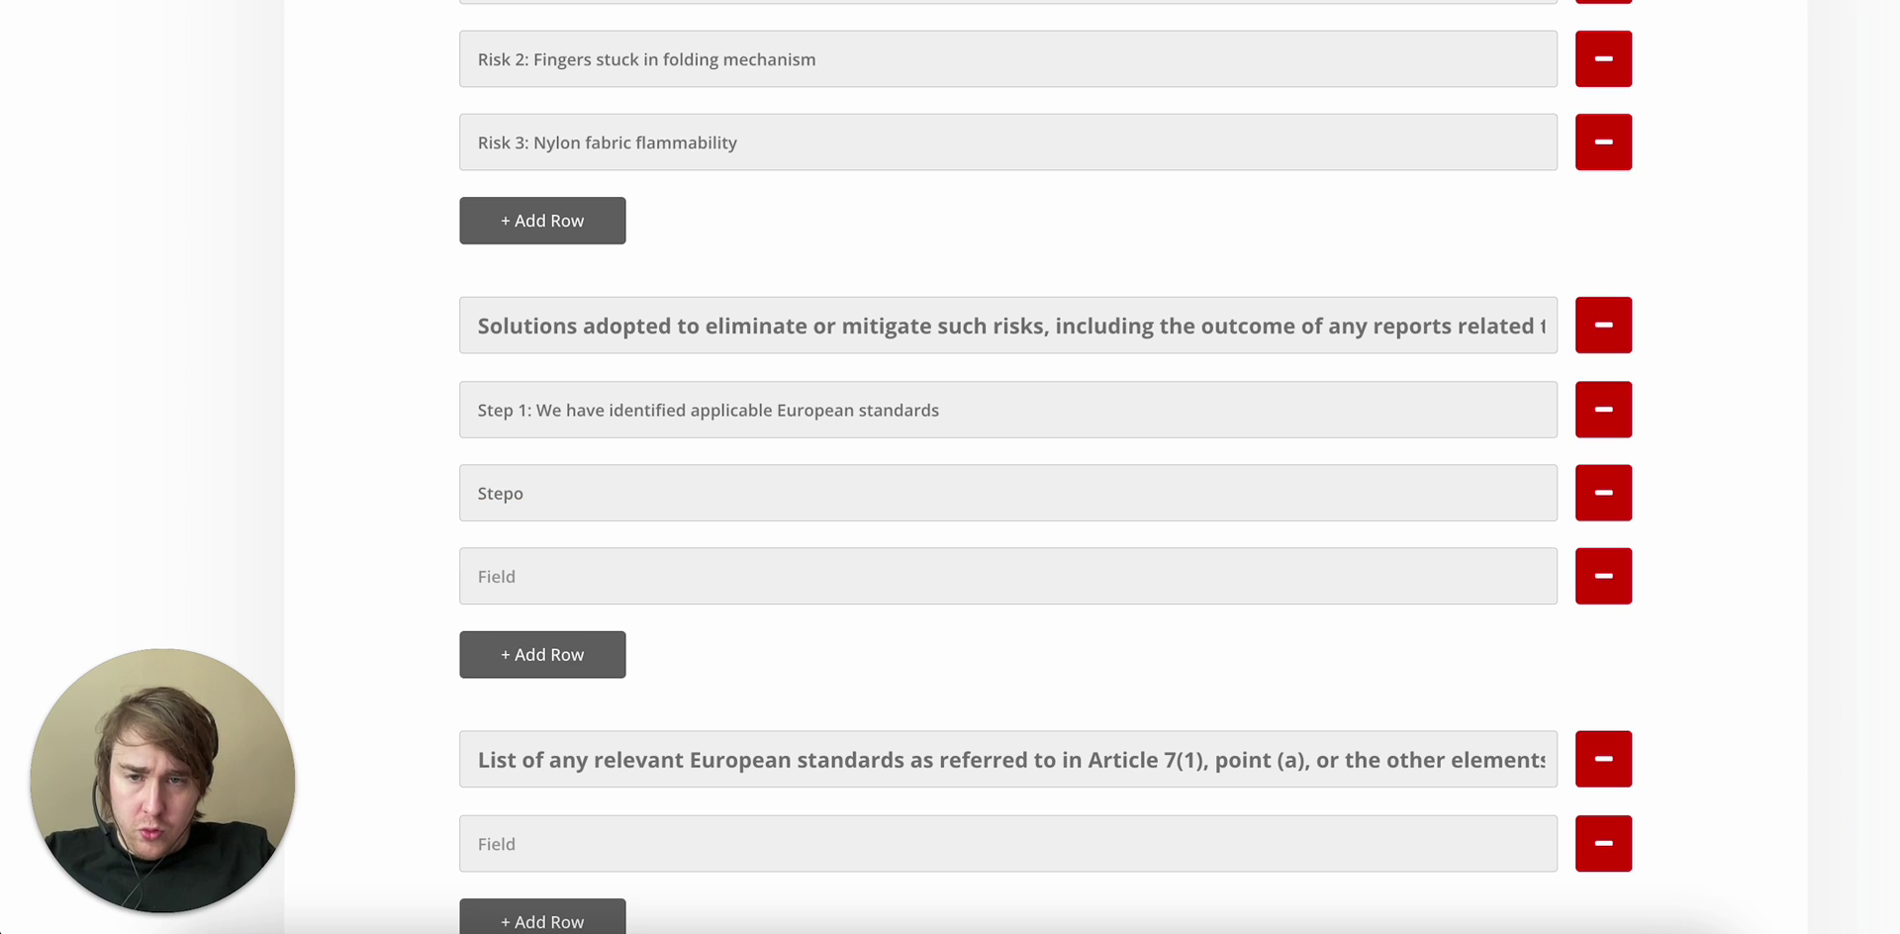
pyautogui.write(': We a')
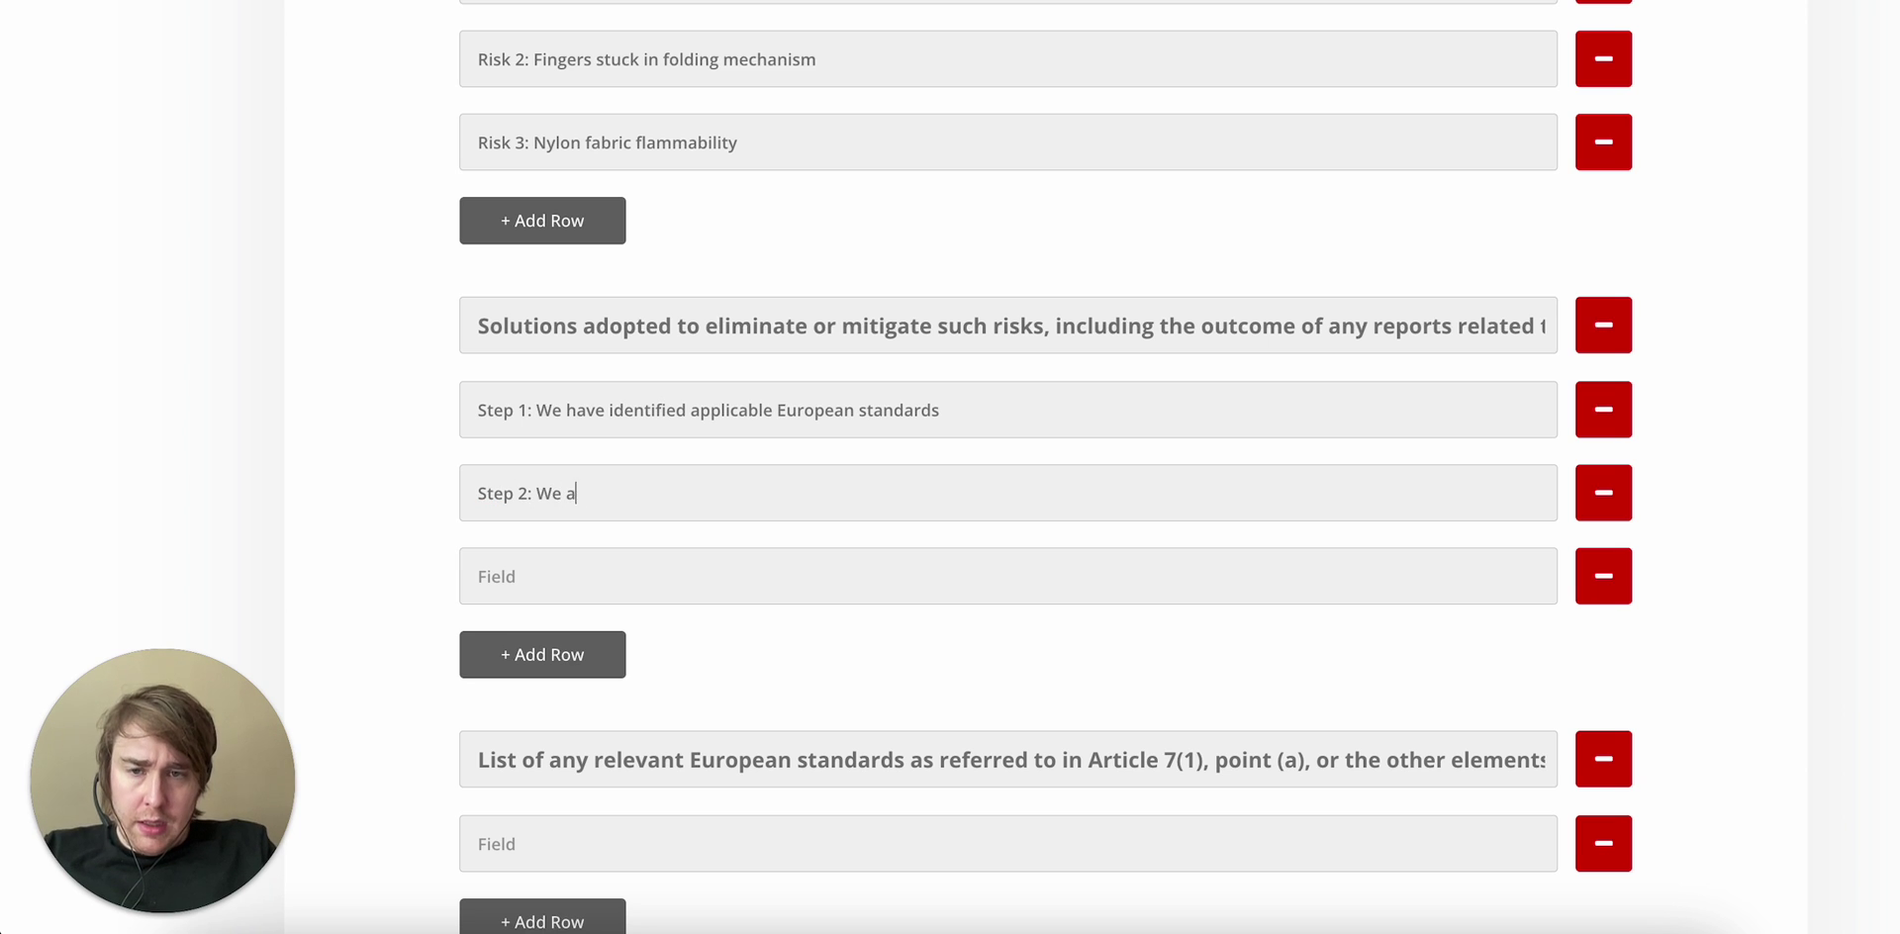
pyautogui.write('djusted our technical ')
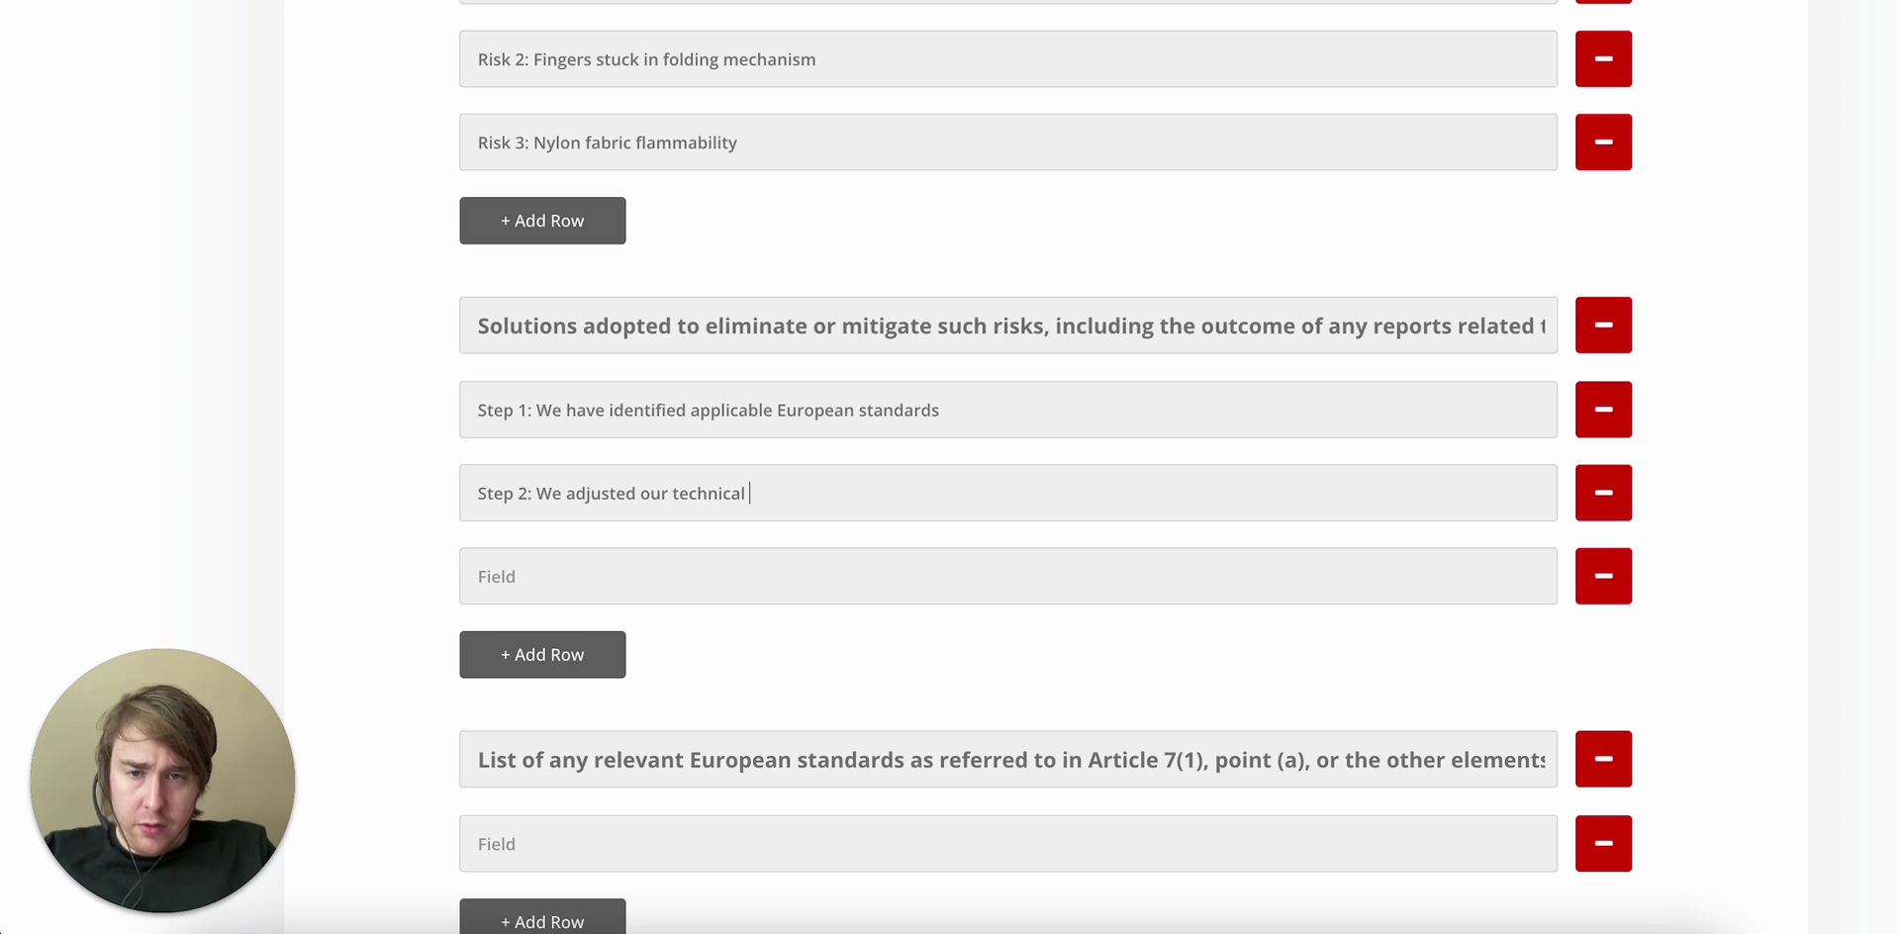
pyautogui.write('drawings to comply with th')
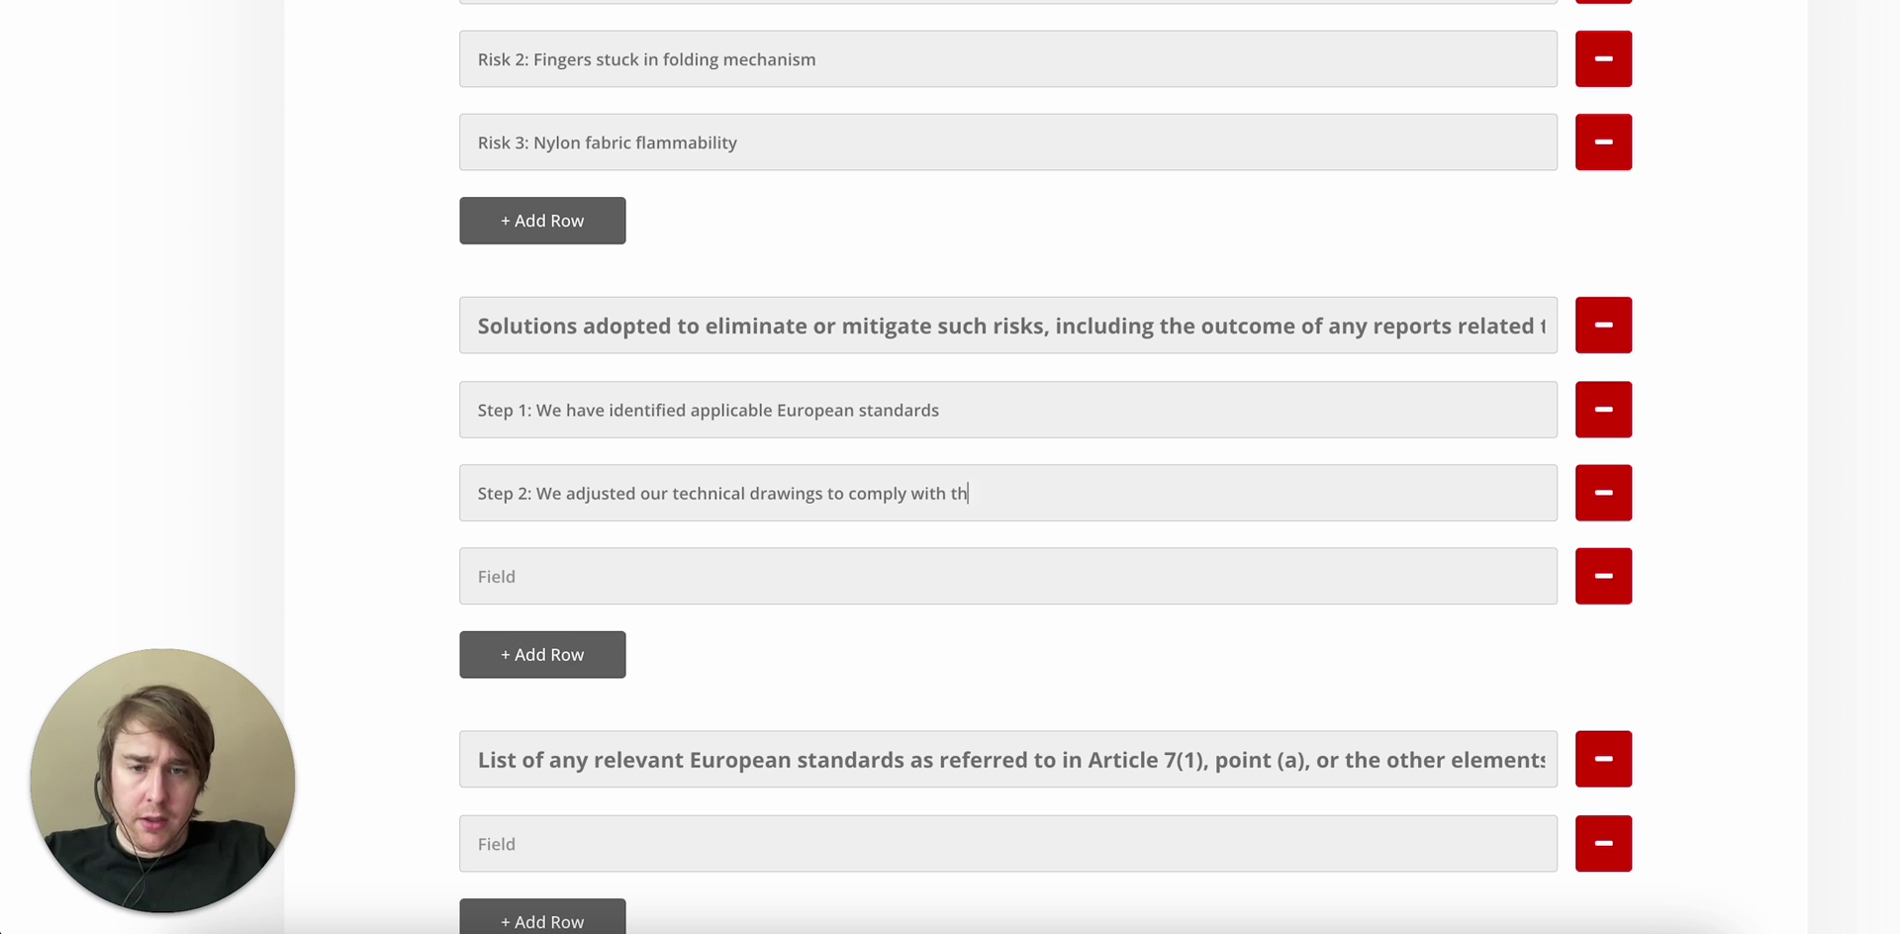
pyautogui.write('e cha')
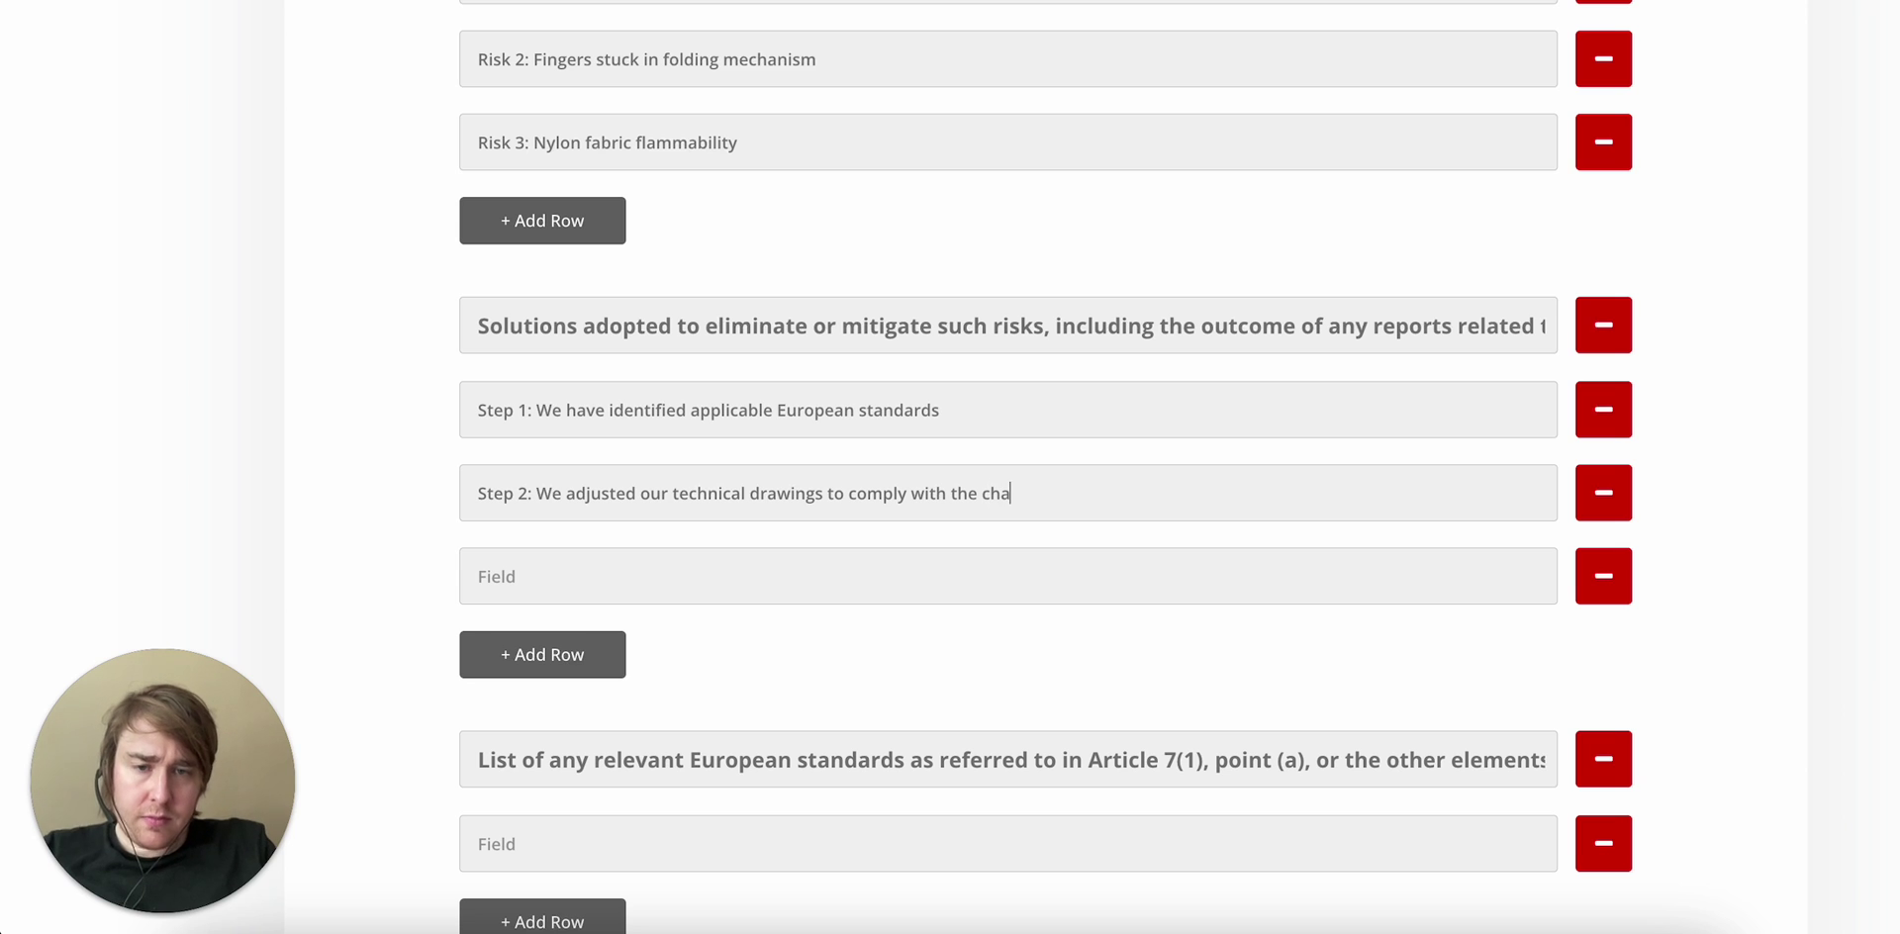
pyautogui.write('ir folding mec')
pyautogui.press('BackSpace')
pyautogui.write('mechanism ')
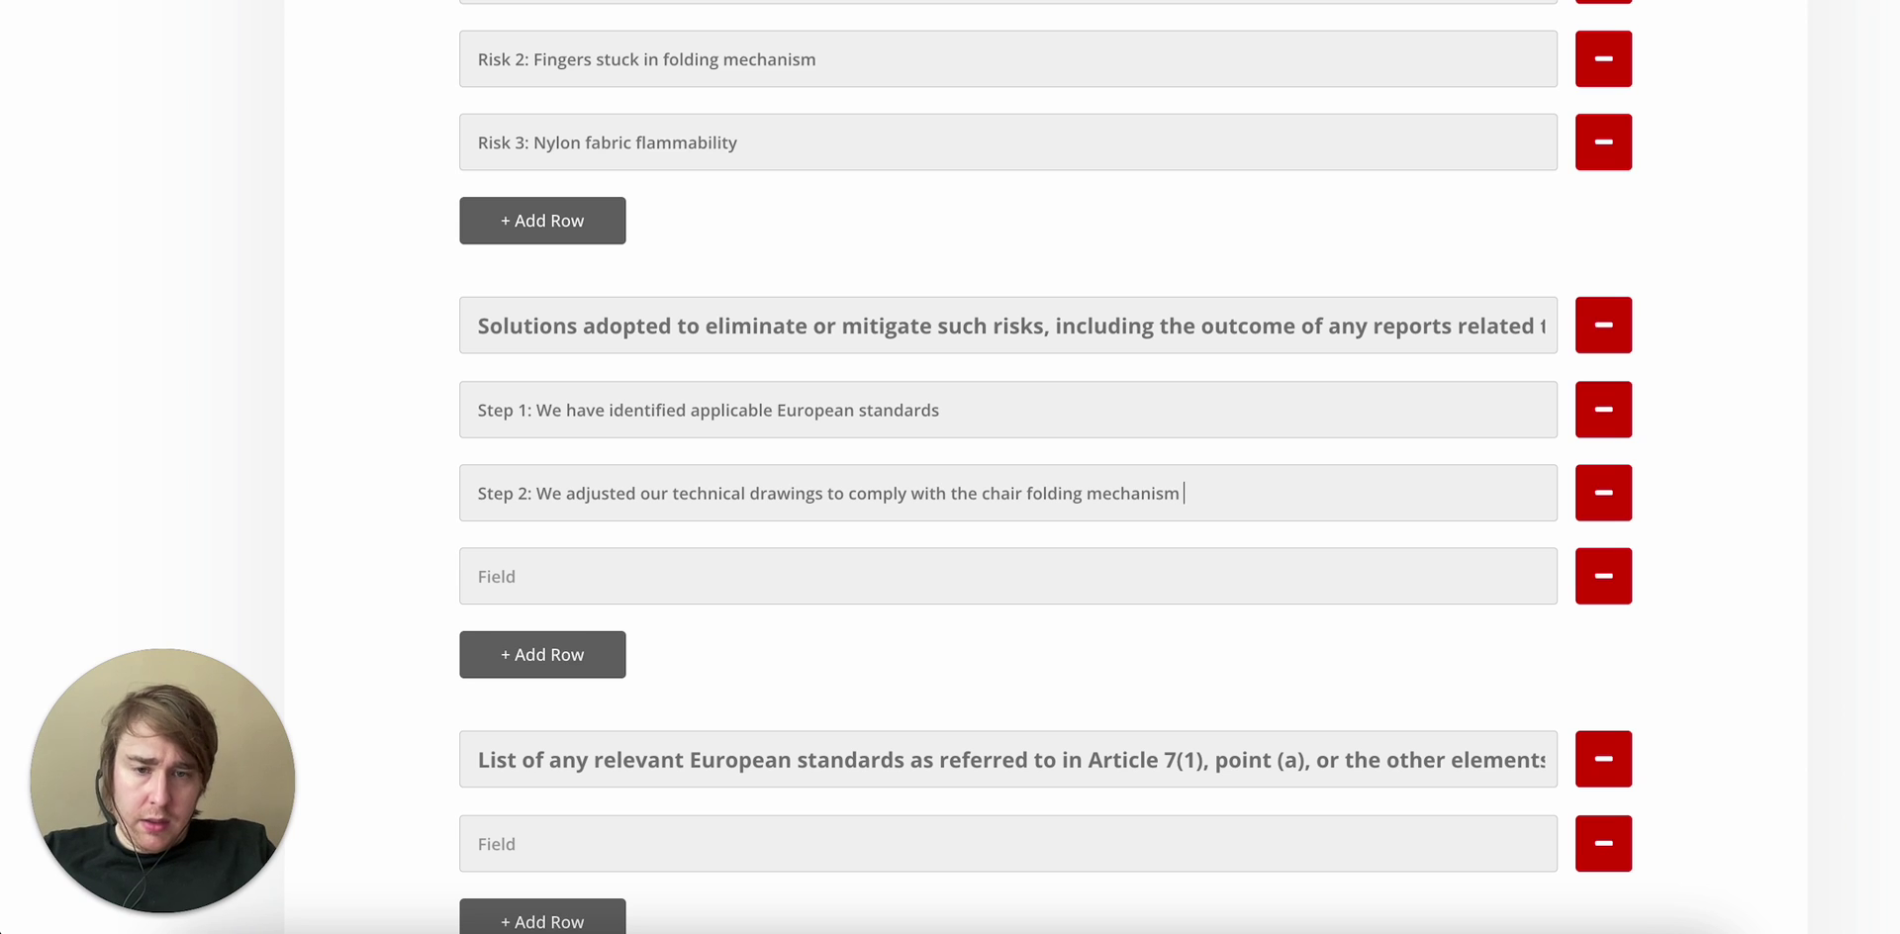
pyautogui.write('safety ')
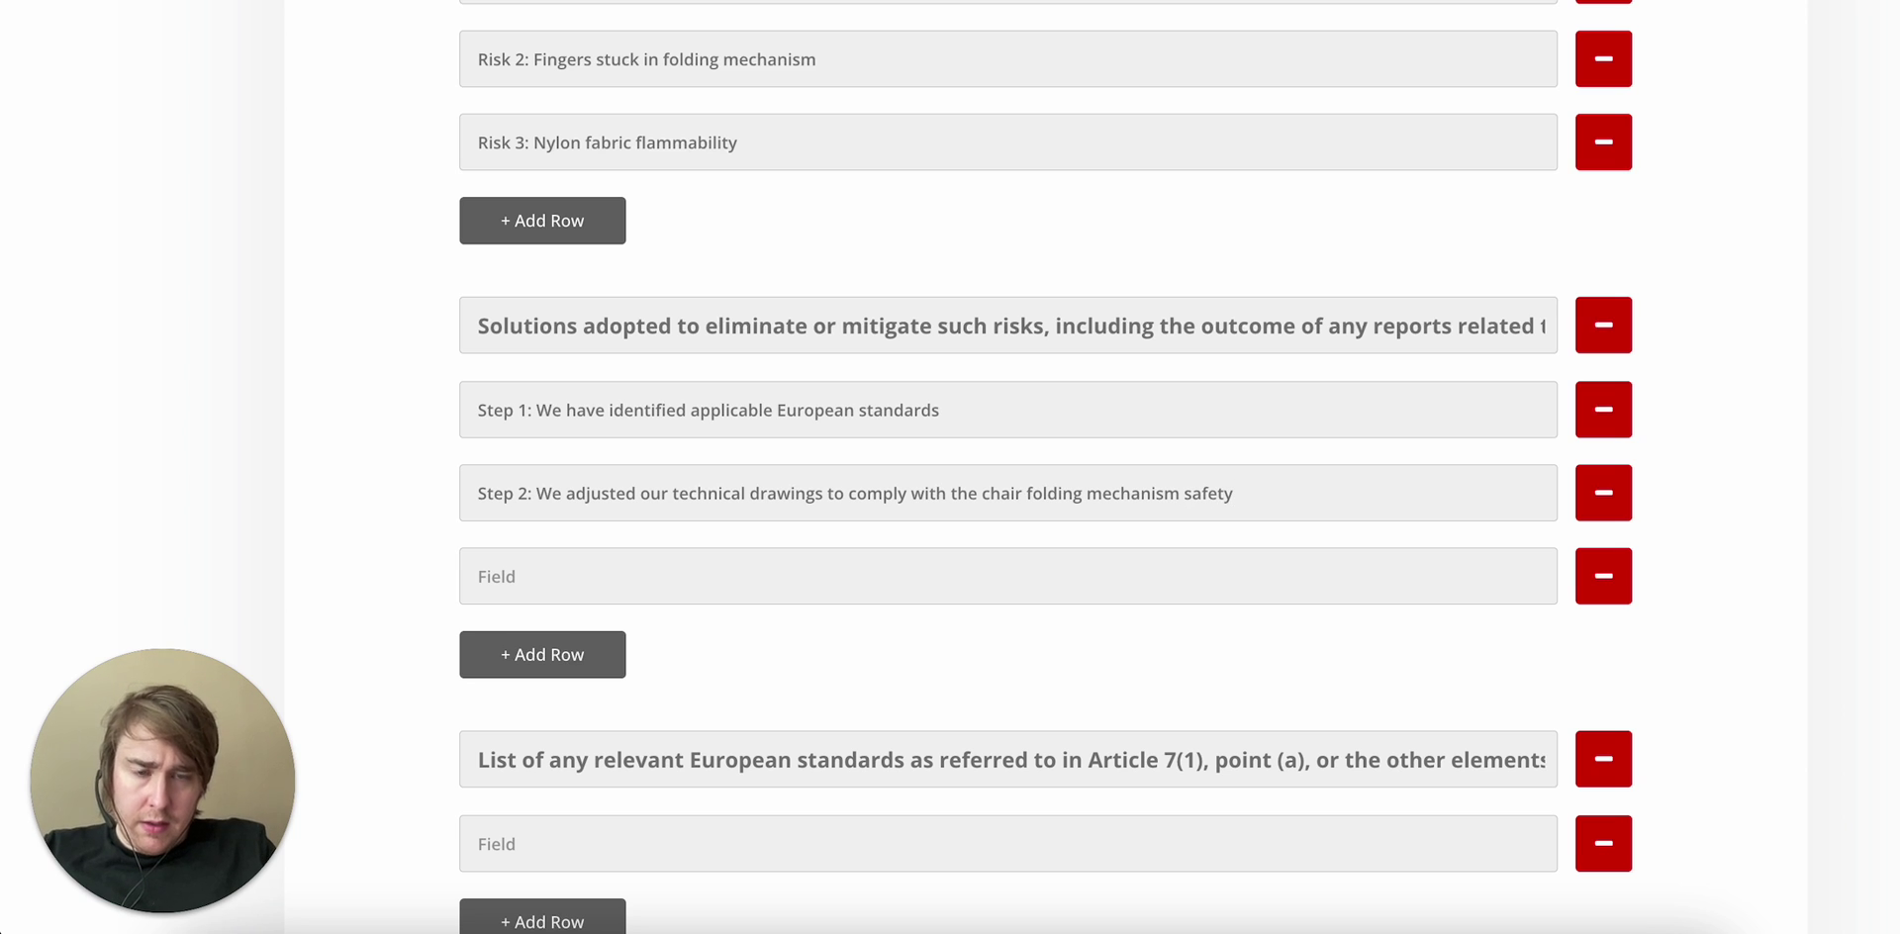
pyautogui.write('requirements ')
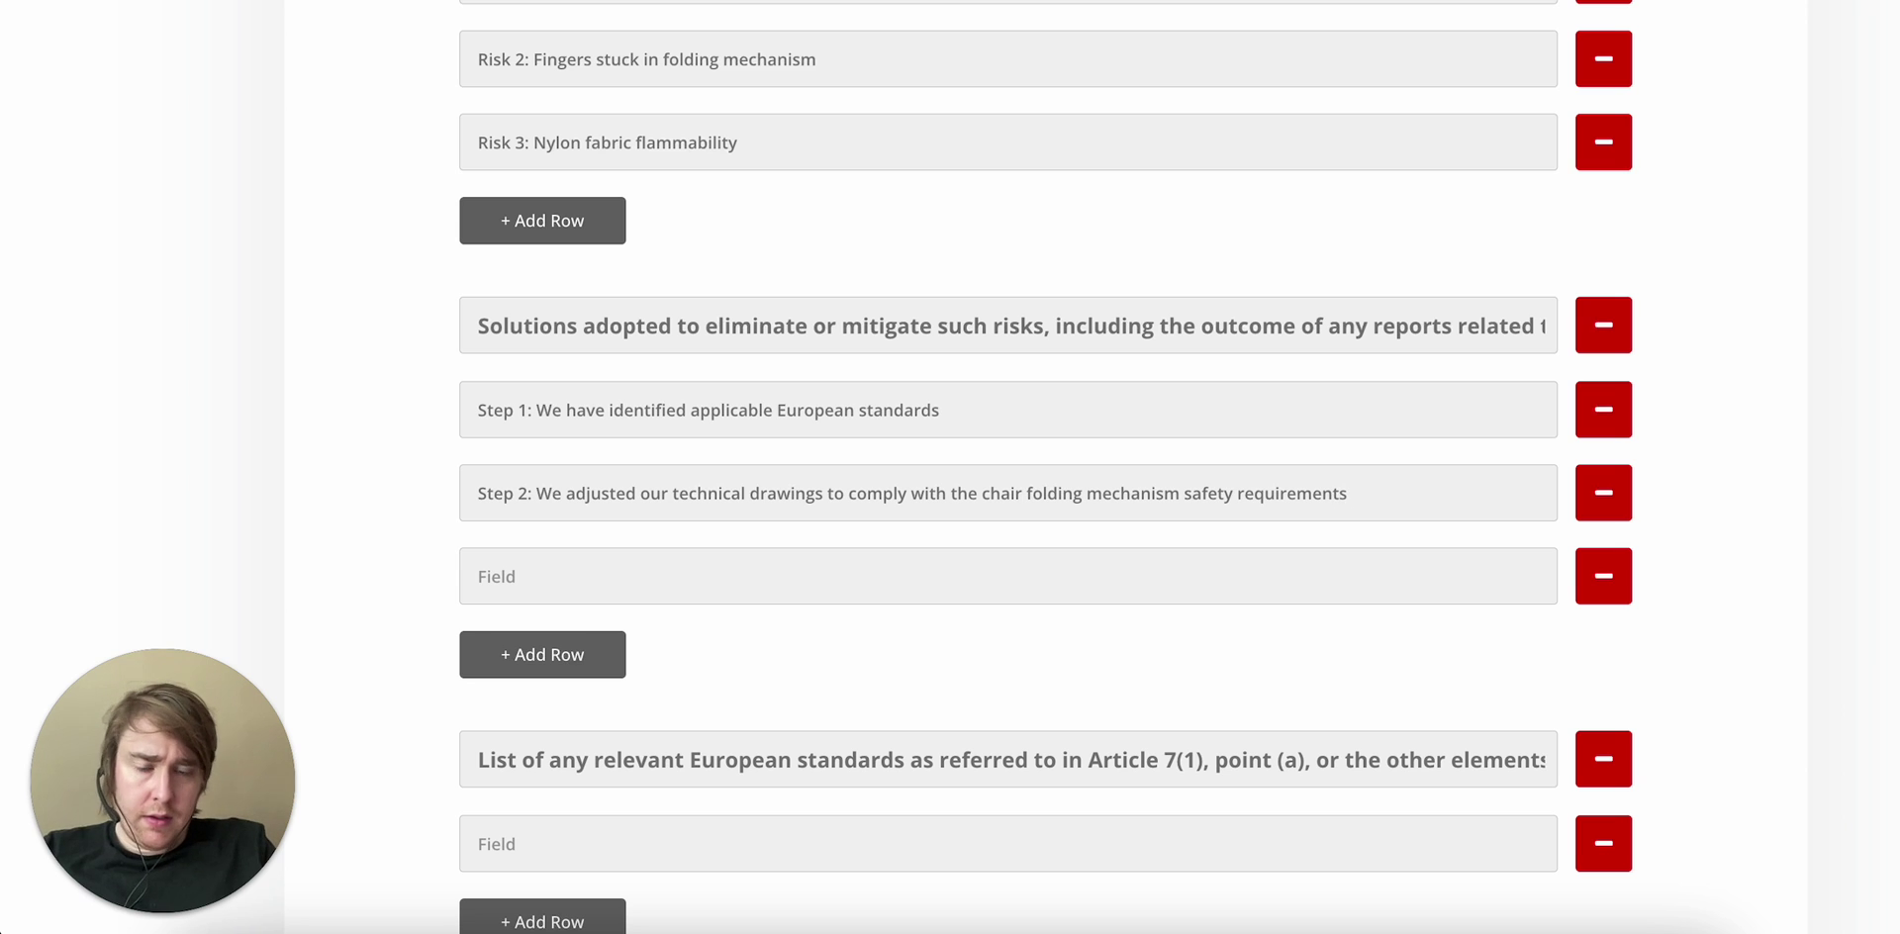
pyautogui.write('under standard')
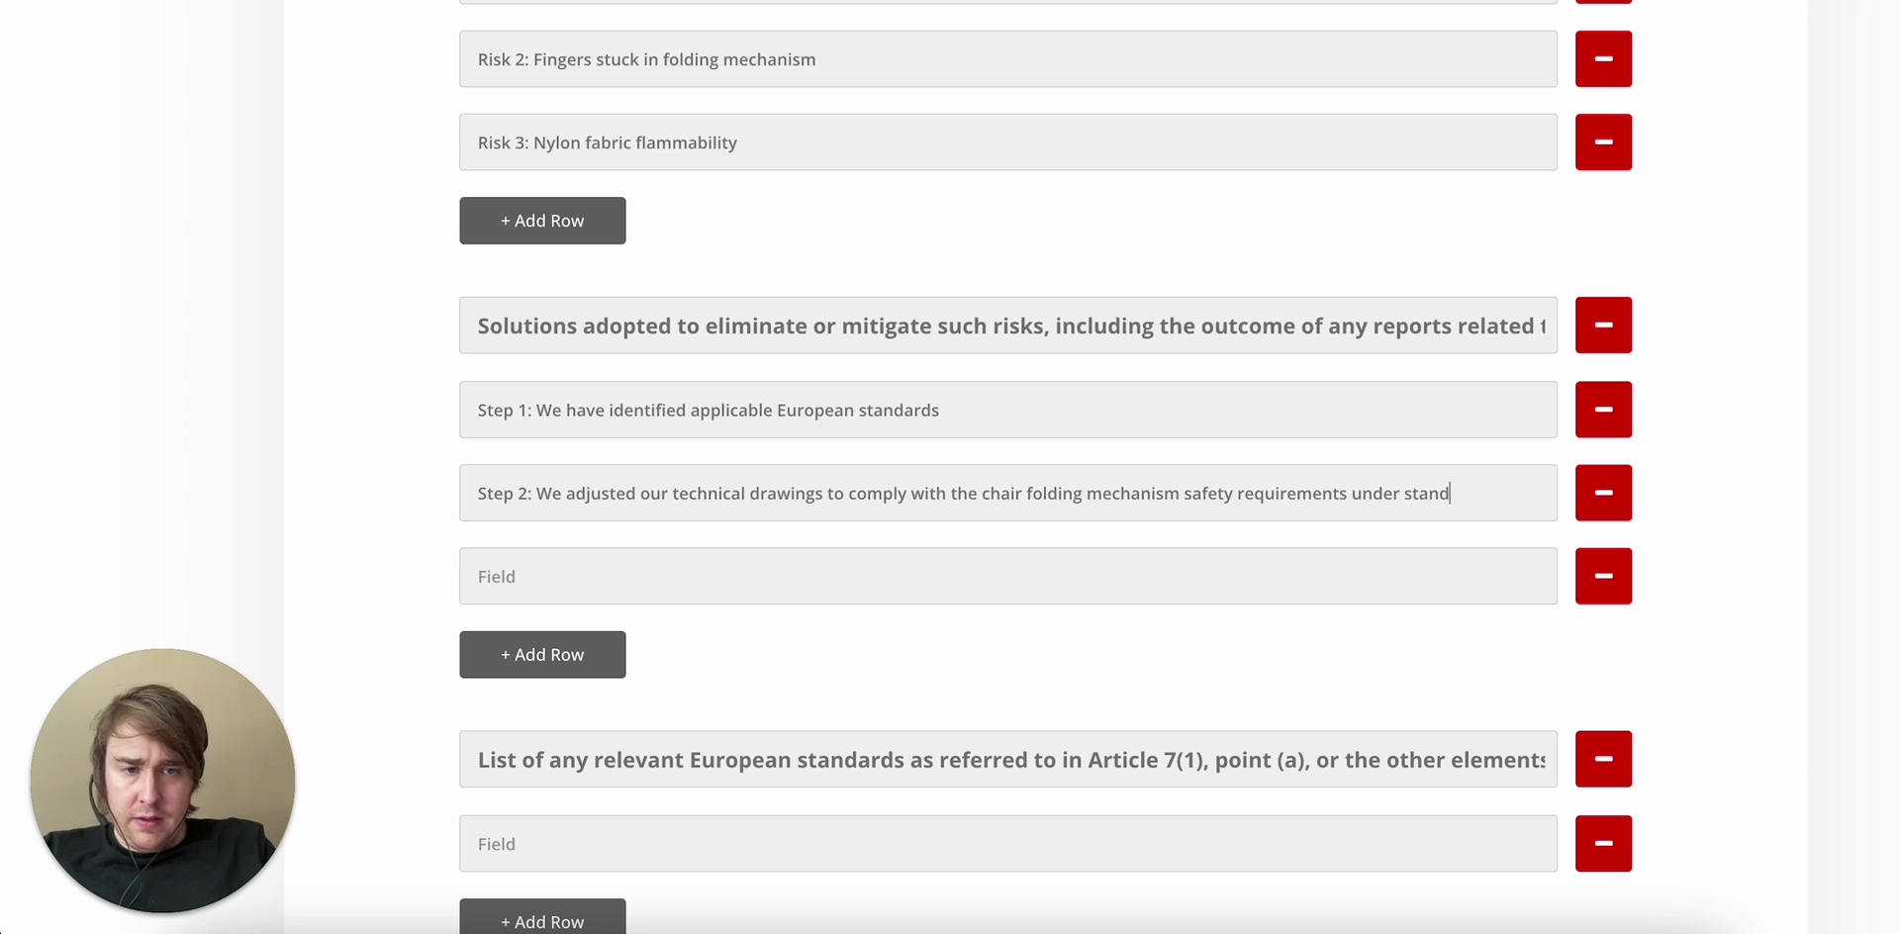
pyautogui.press('BackSpace')
pyautogui.press('BackSpace')
pyautogui.press('BackSpace')
pyautogui.press('BackSpace')
pyautogui.press('BackSpace')
pyautogui.press('BackSpace')
pyautogui.press('BackSpace')
pyautogui.press('BackSpace')
pyautogui.write('EN XXXXX')
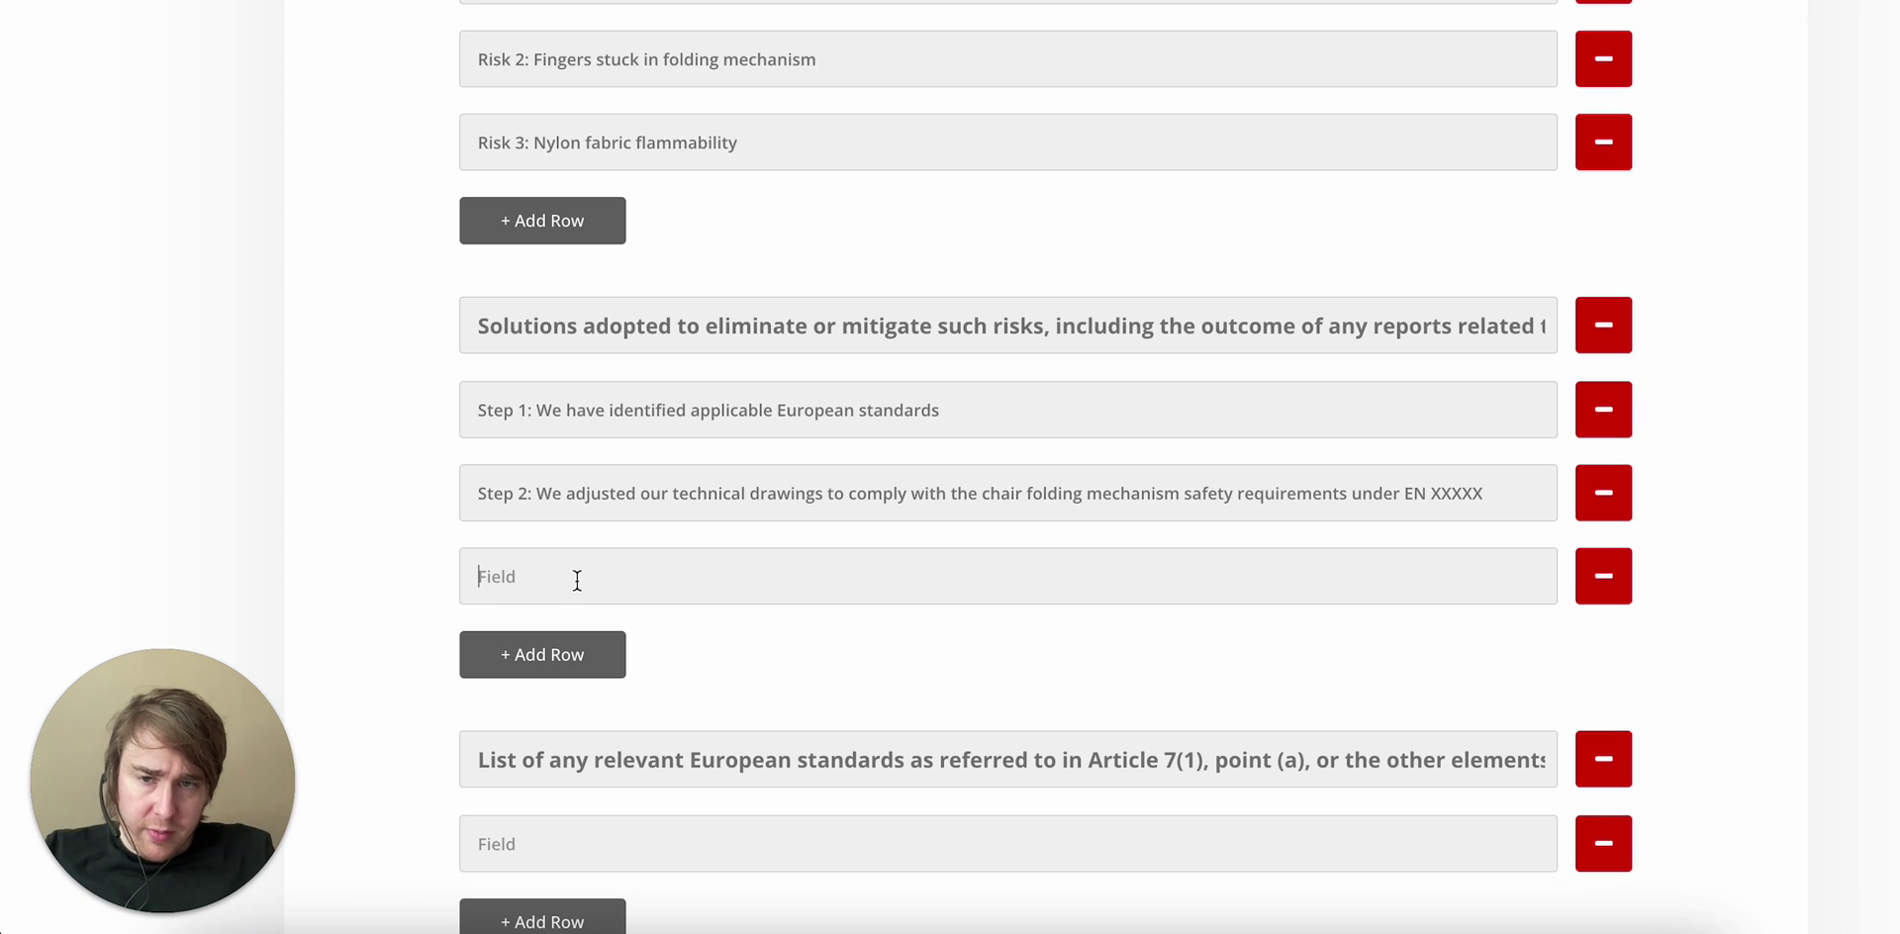
# Write Step 3: a sample was sent to Intertek Hamburg on 2024-10-15.
pyautogui.click(504, 599)
pyautogui.write('Steo')
pyautogui.write(' 3: ')
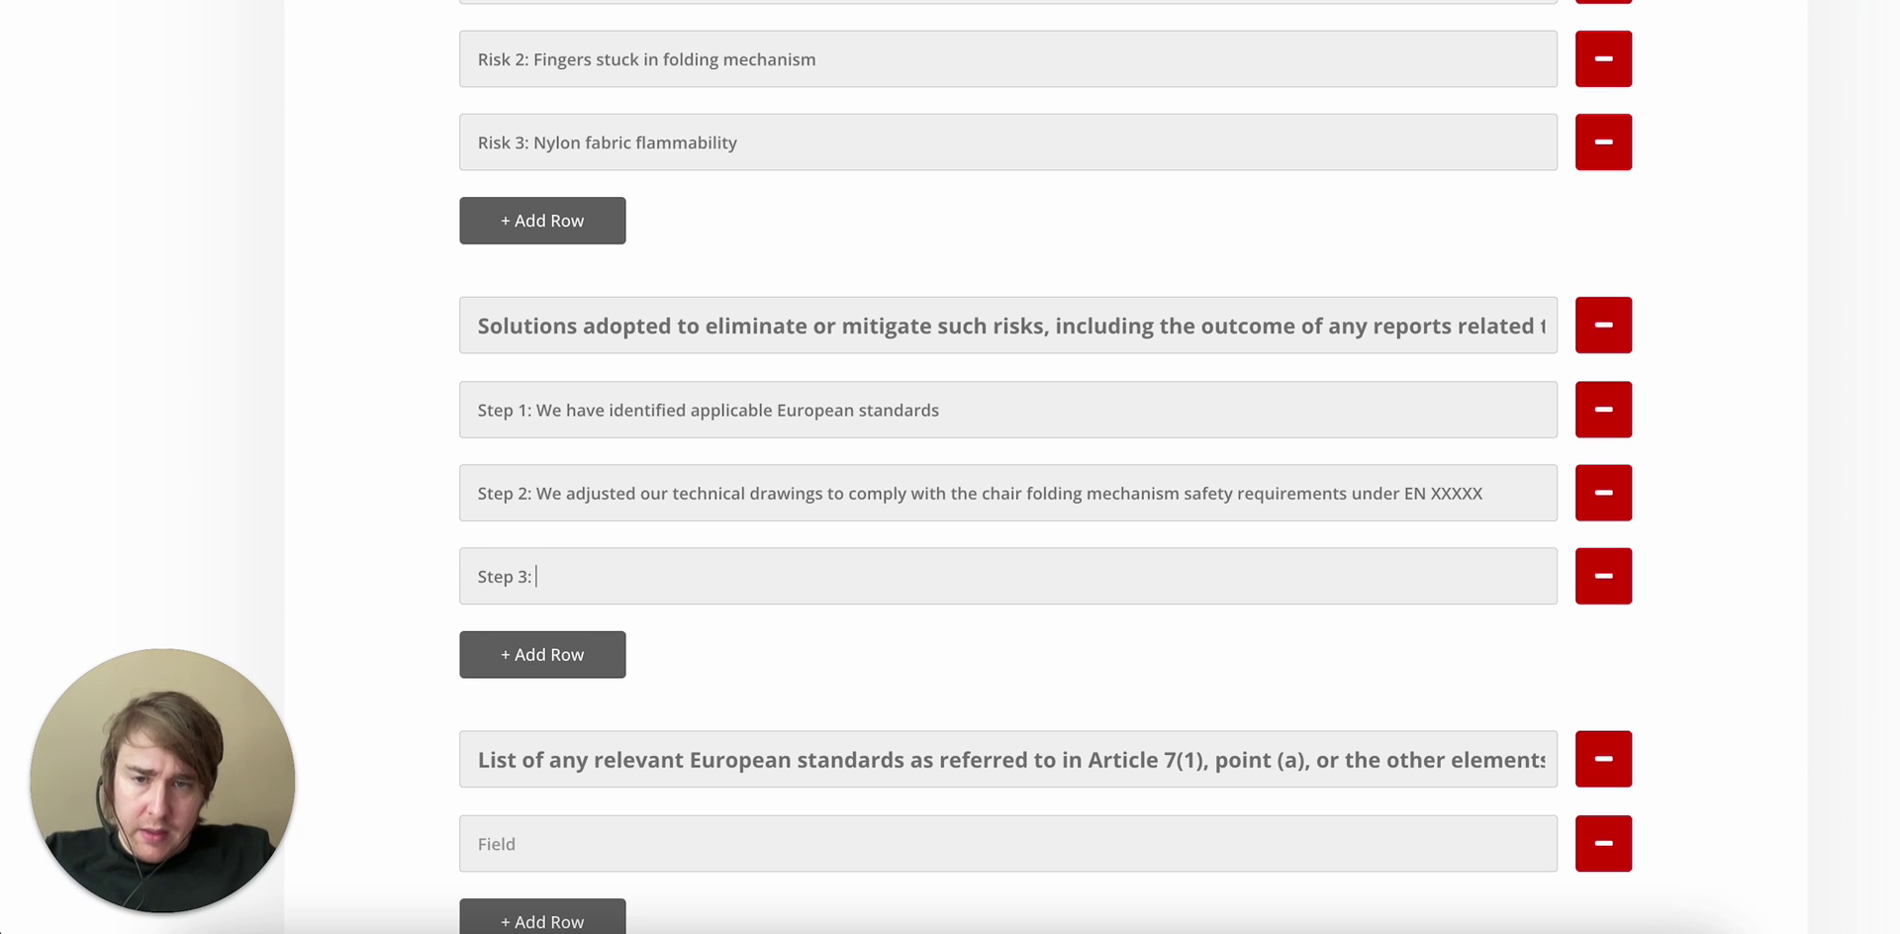
pyautogui.write('A s')
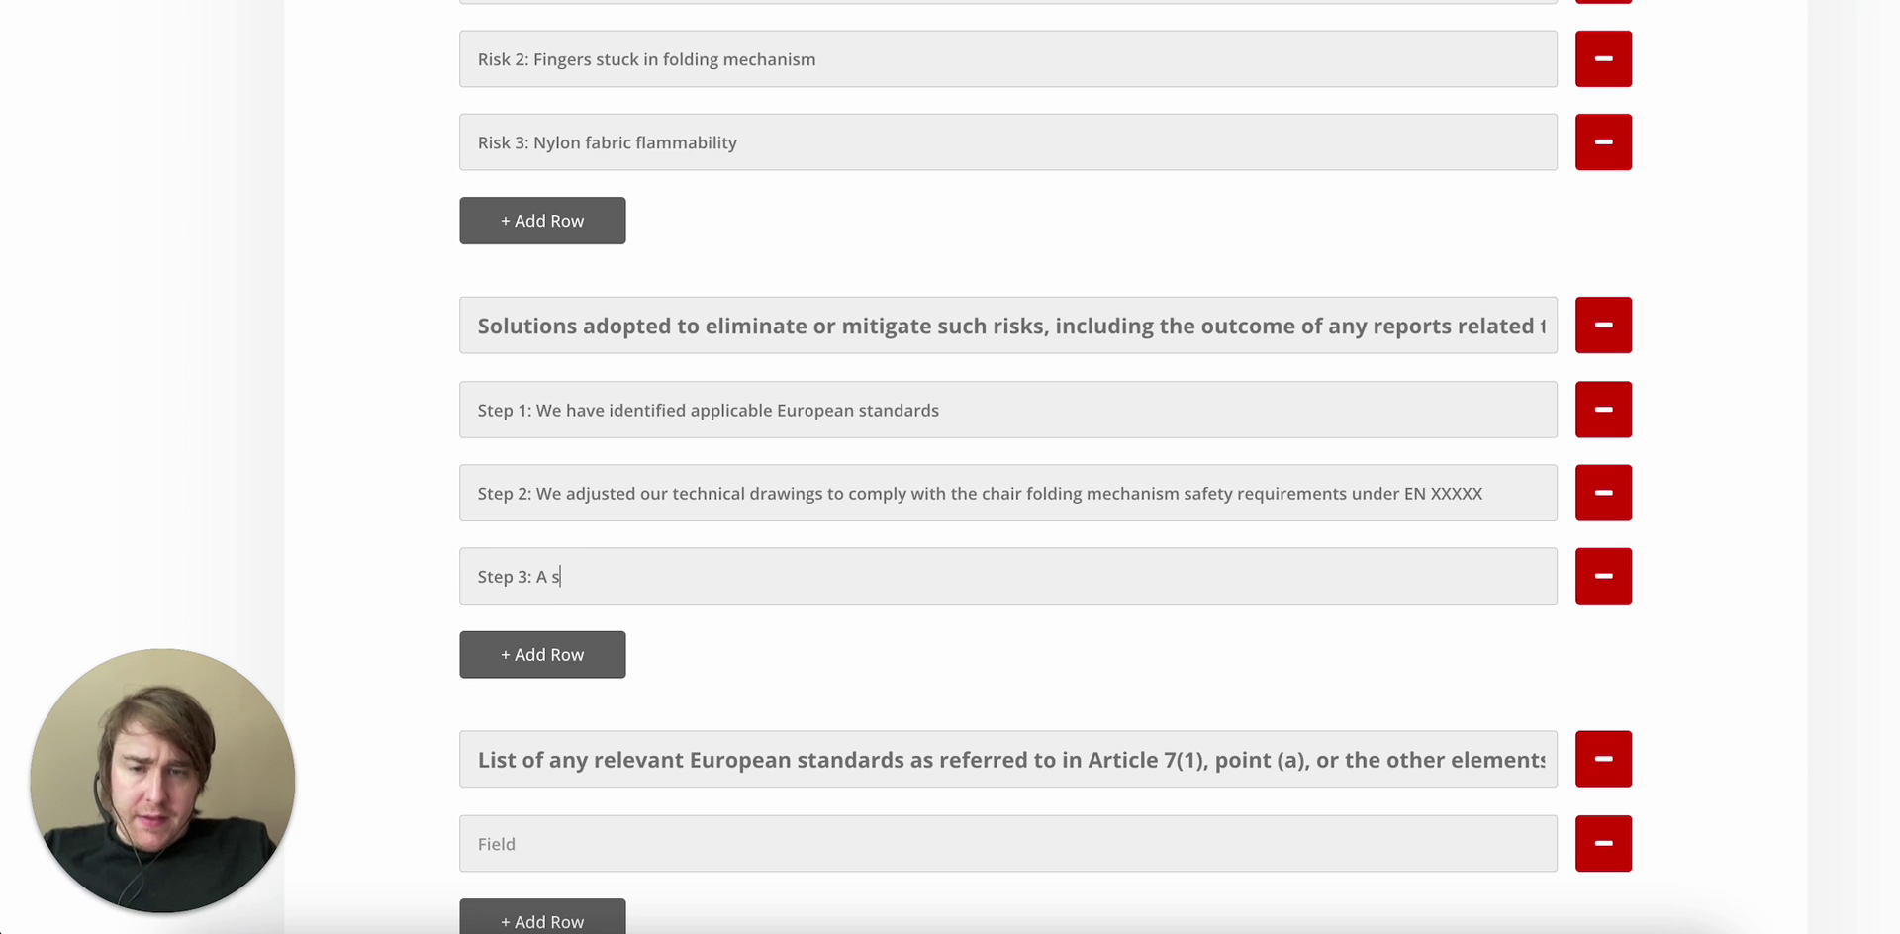
pyautogui.write('ample was sent to Intertek on')
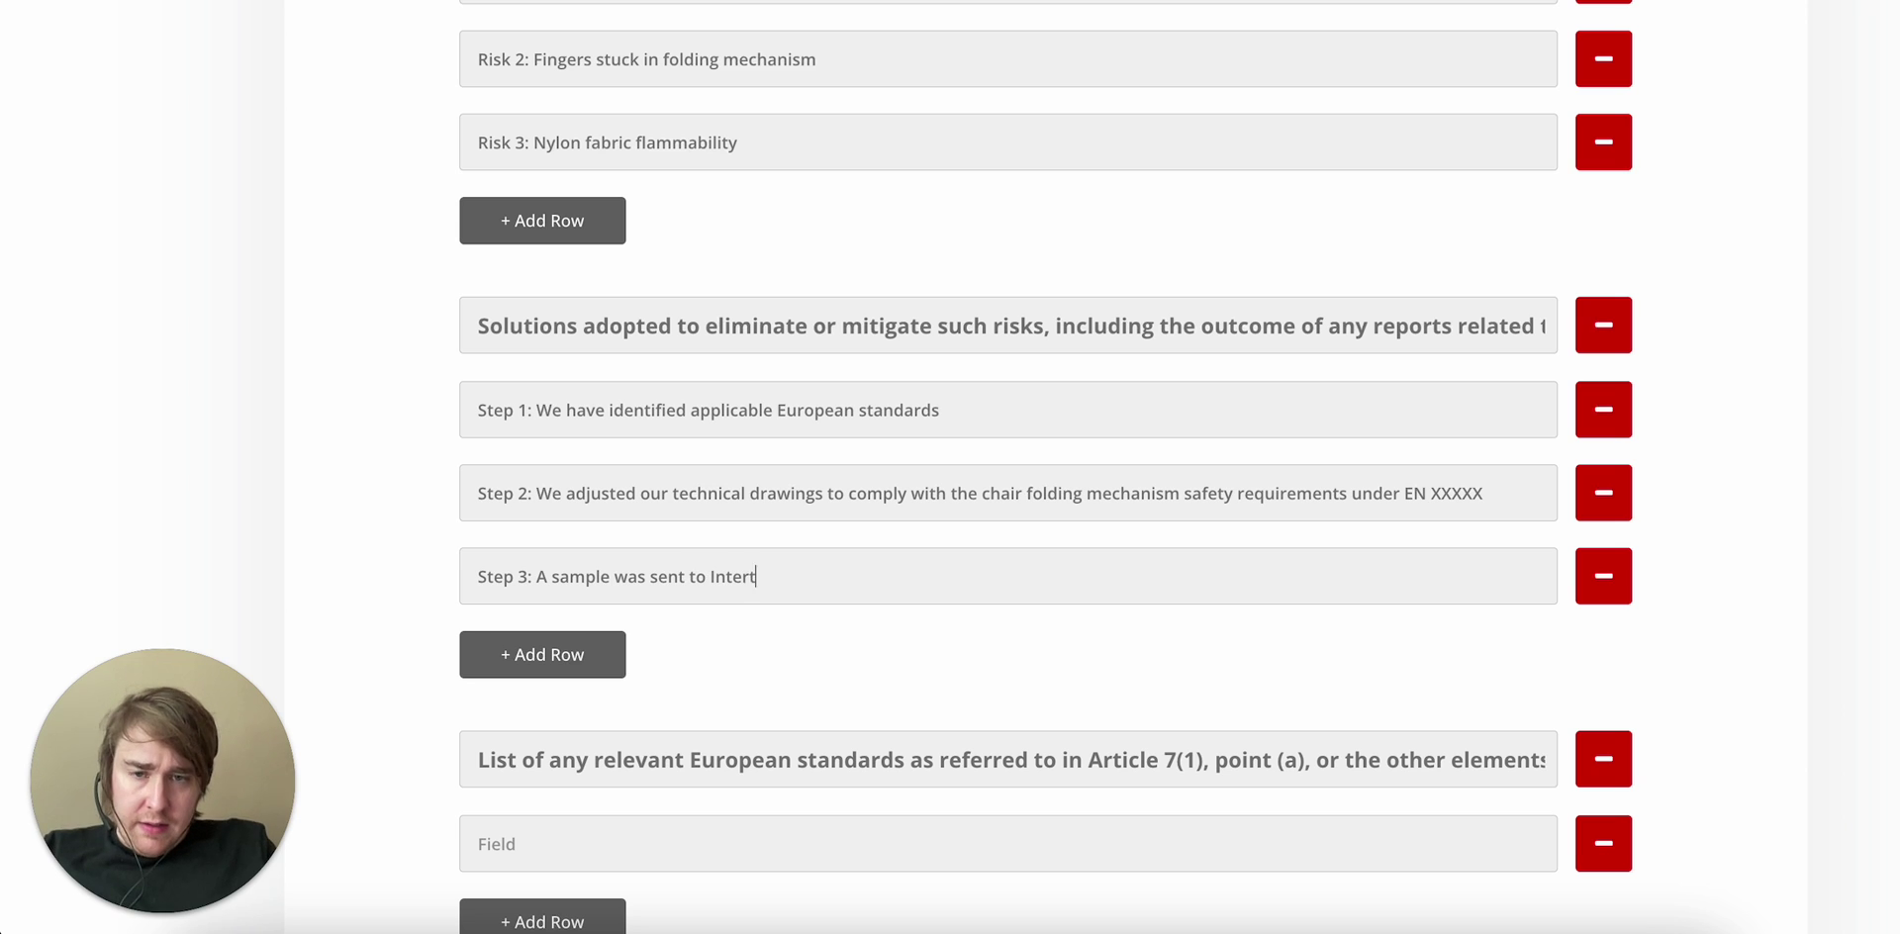
pyautogui.press('BackSpace')
pyautogui.press('BackSpace')
pyautogui.press('BackSpace')
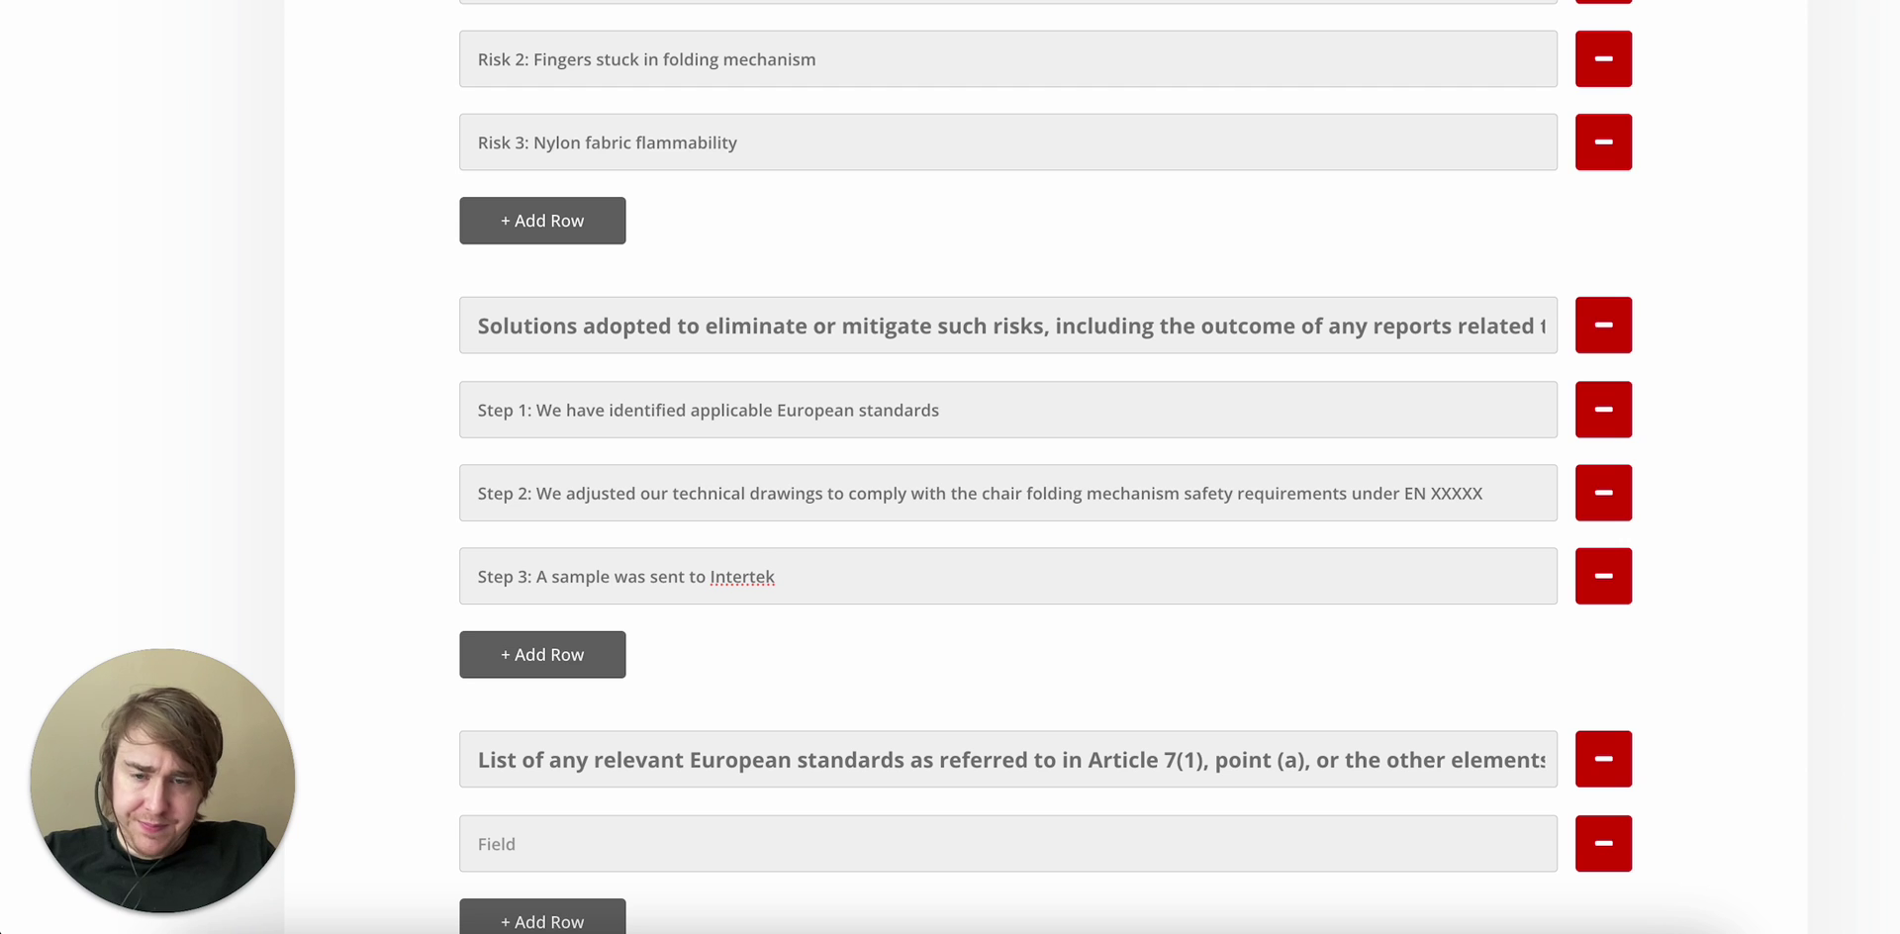
pyautogui.write('Hamburg on ')
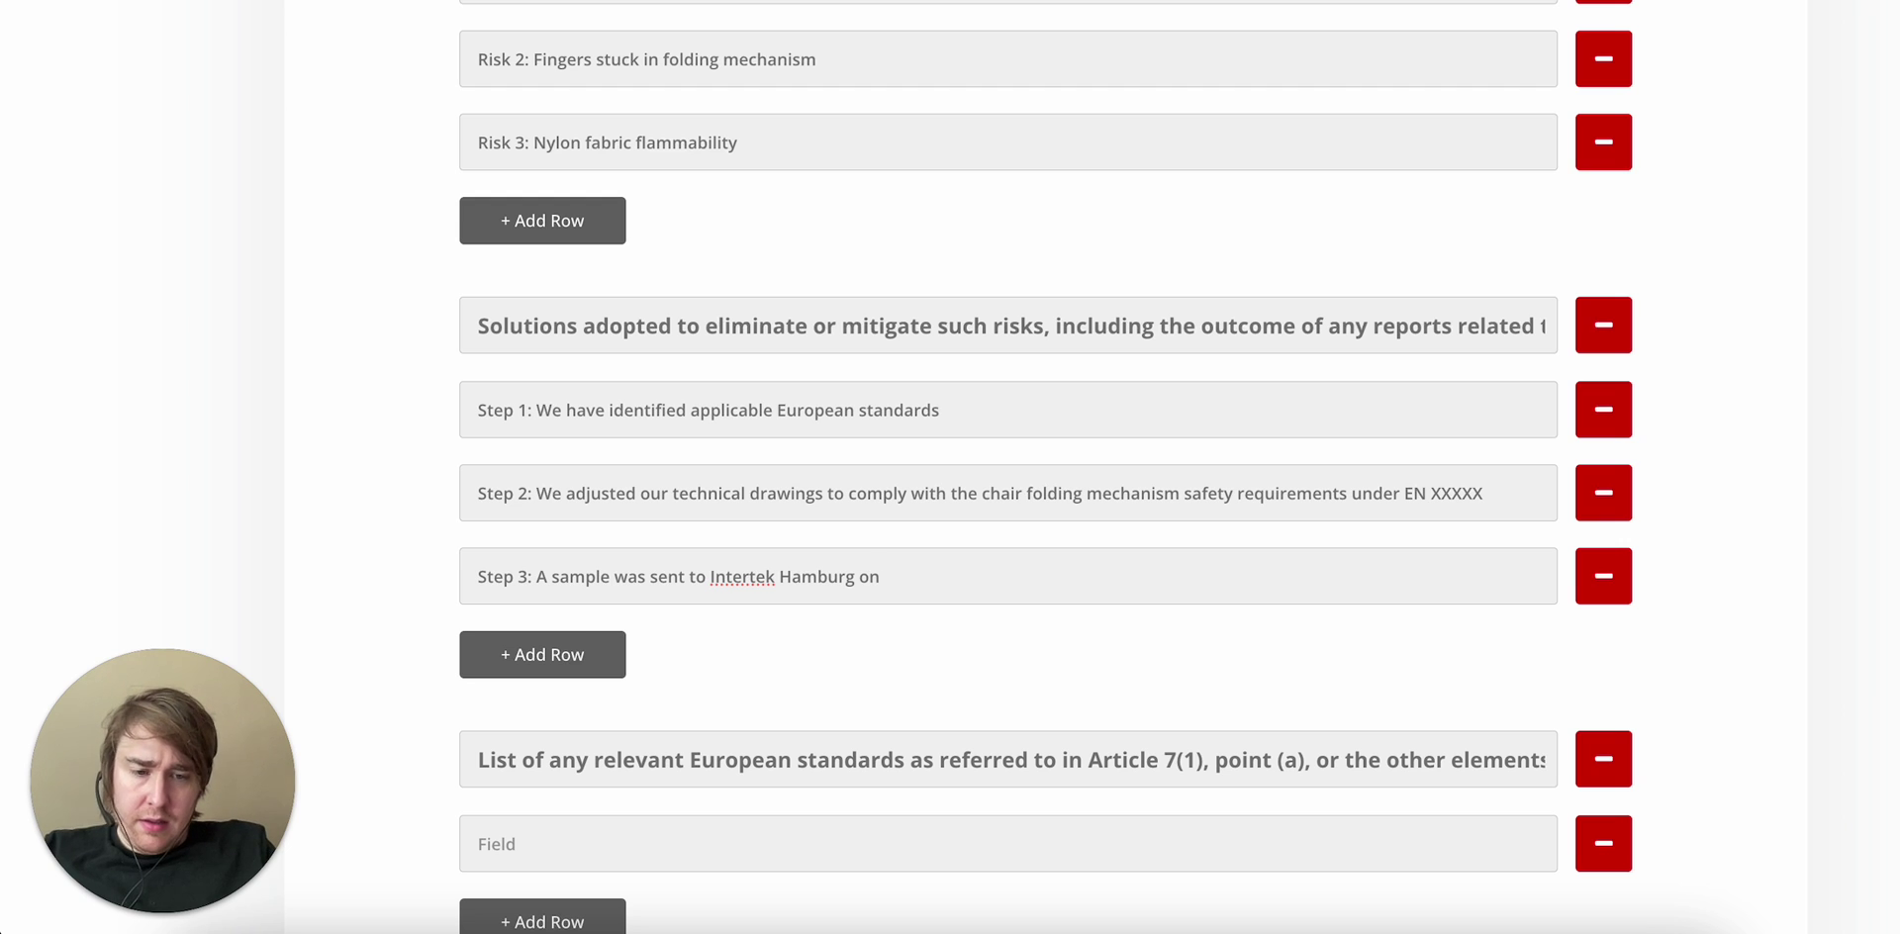
pyautogui.write('2024-10-')
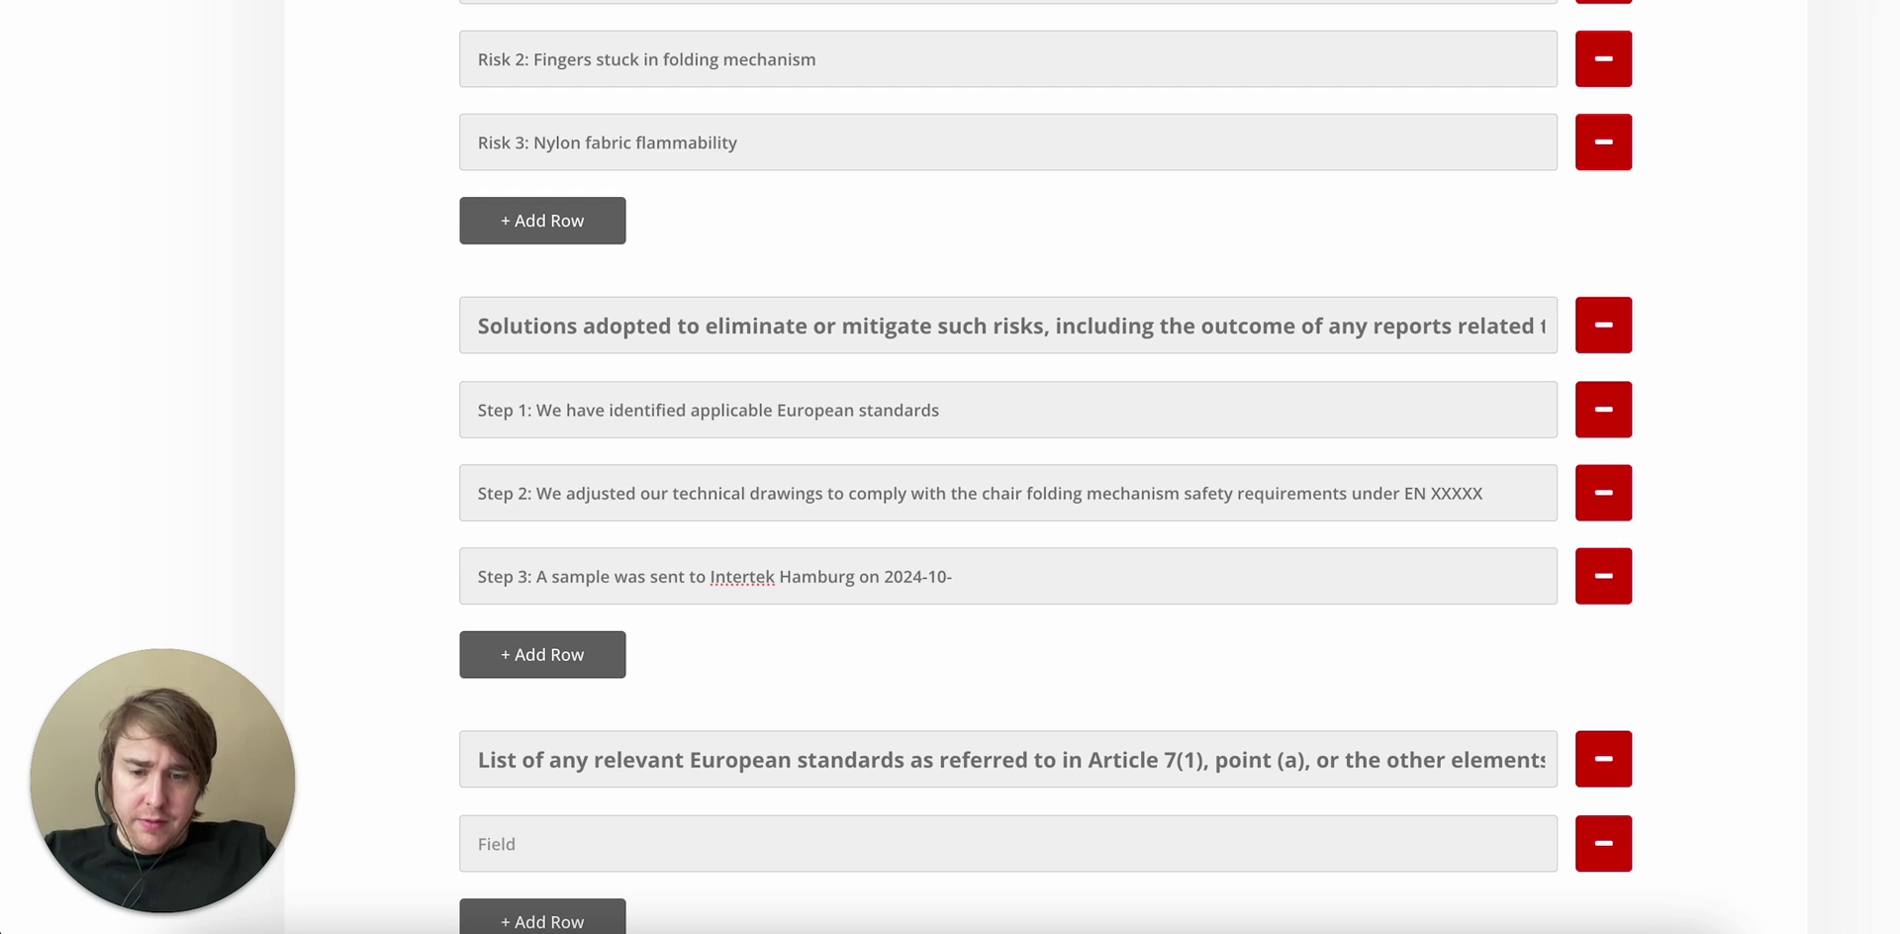
pyautogui.write('15')
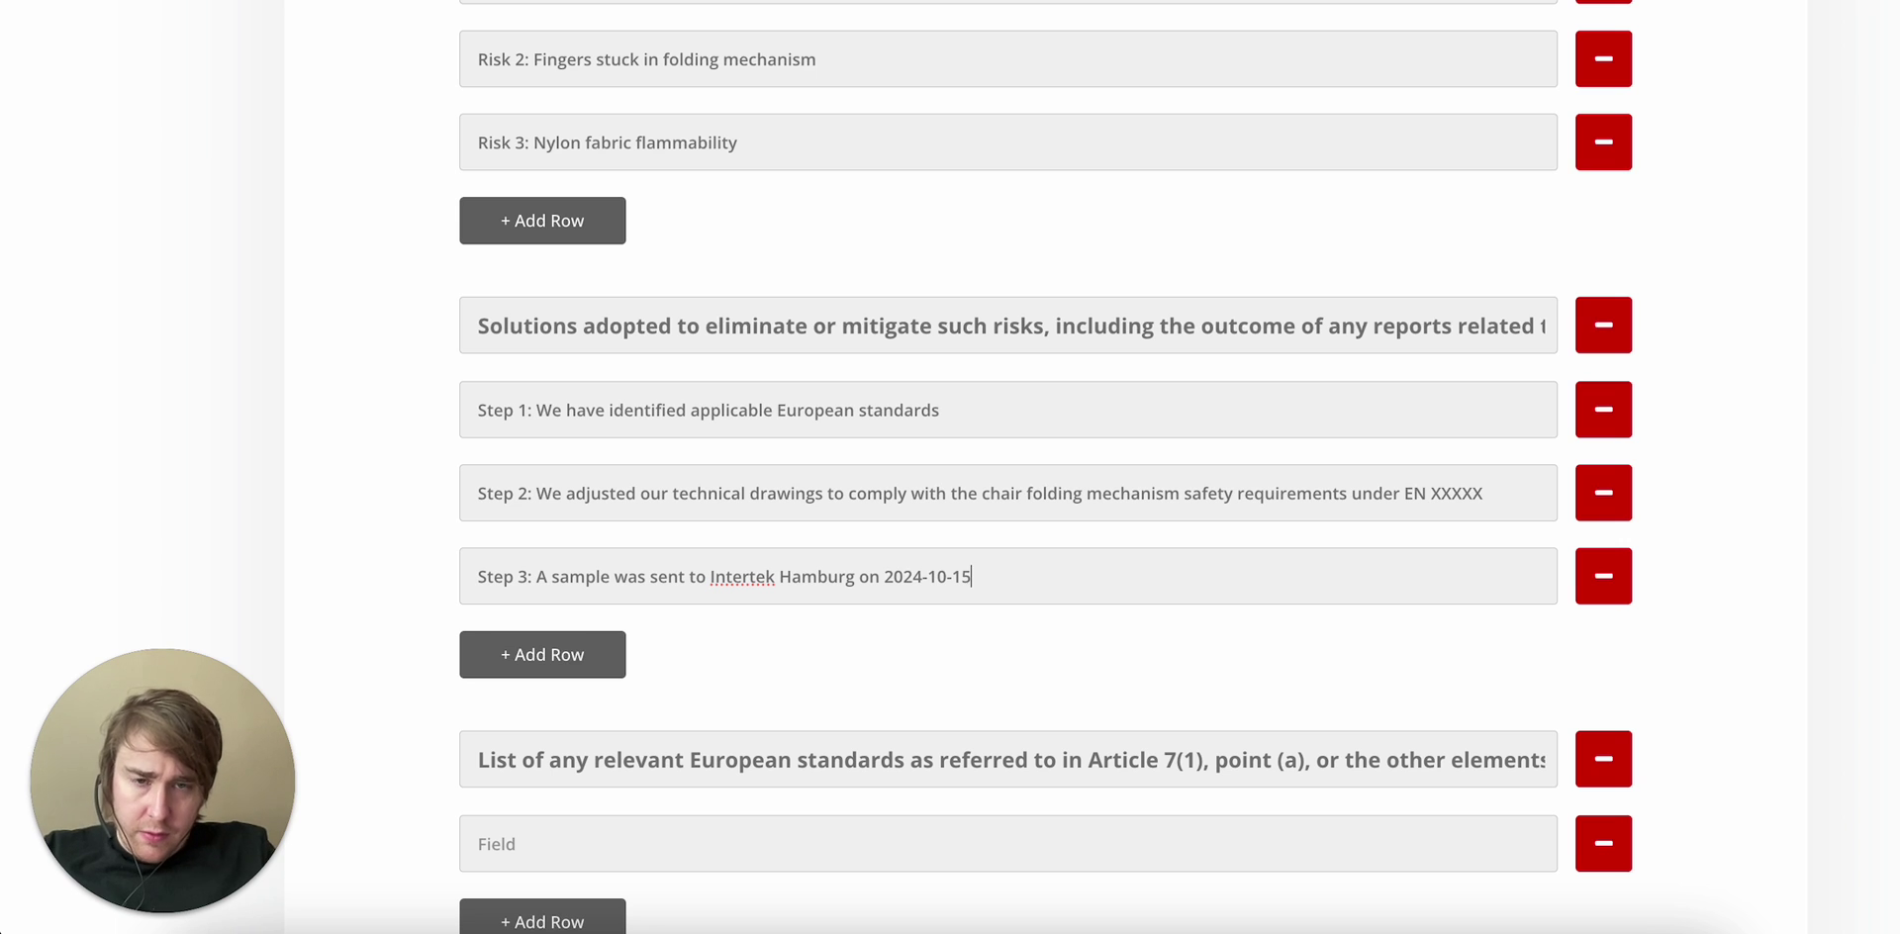
# Add rows for test report number 123456789 and issue date 2024-11-02.
pyautogui.click(579, 658)
pyautogui.write('Test report:')
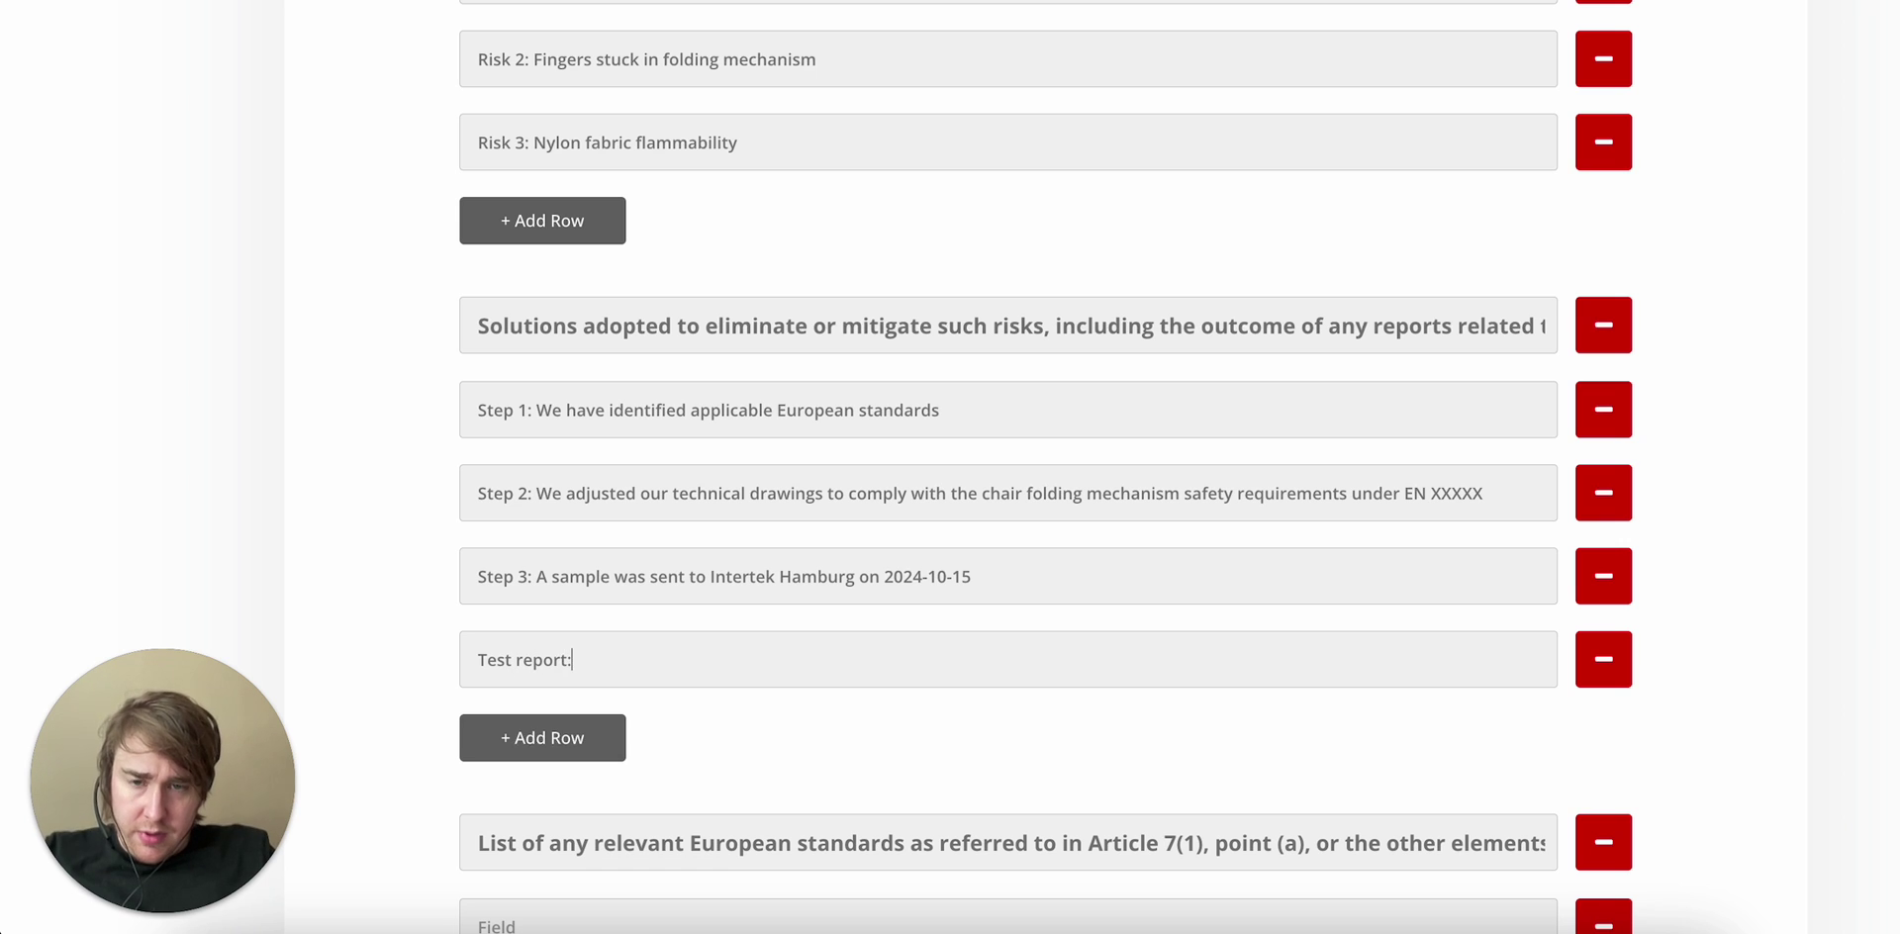
pyautogui.press('BackSpace')
pyautogui.write(' number:')
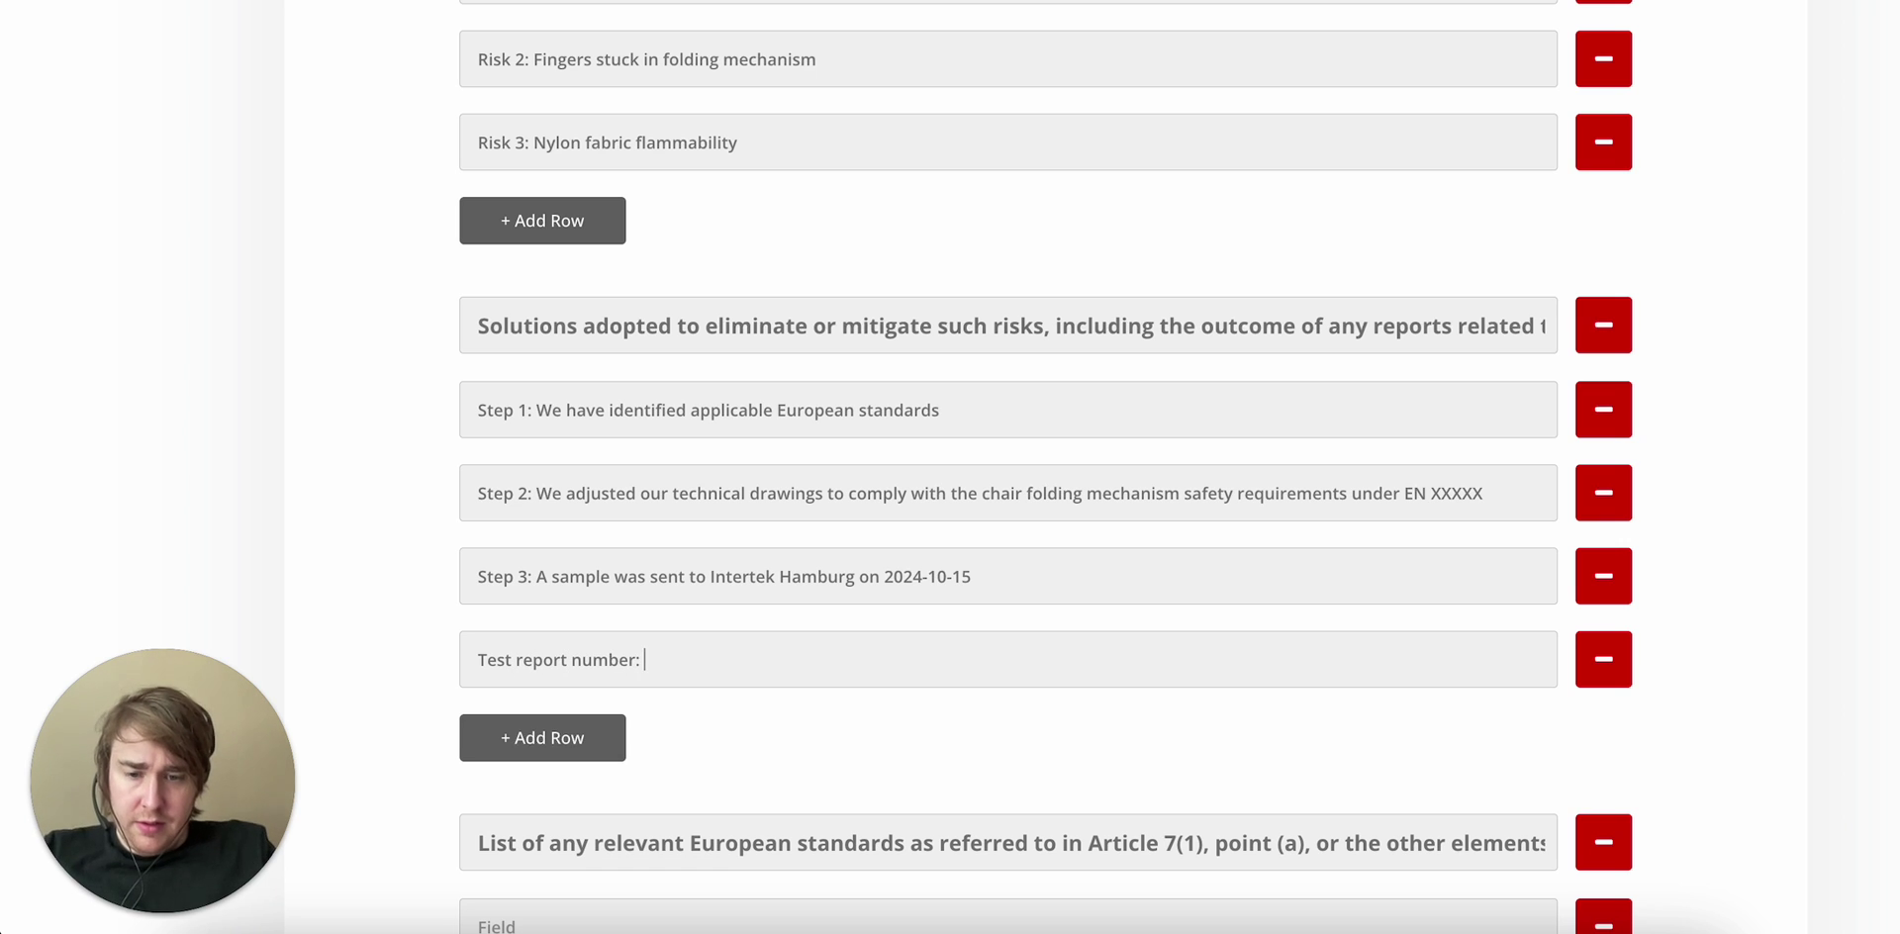
pyautogui.write('123456789')
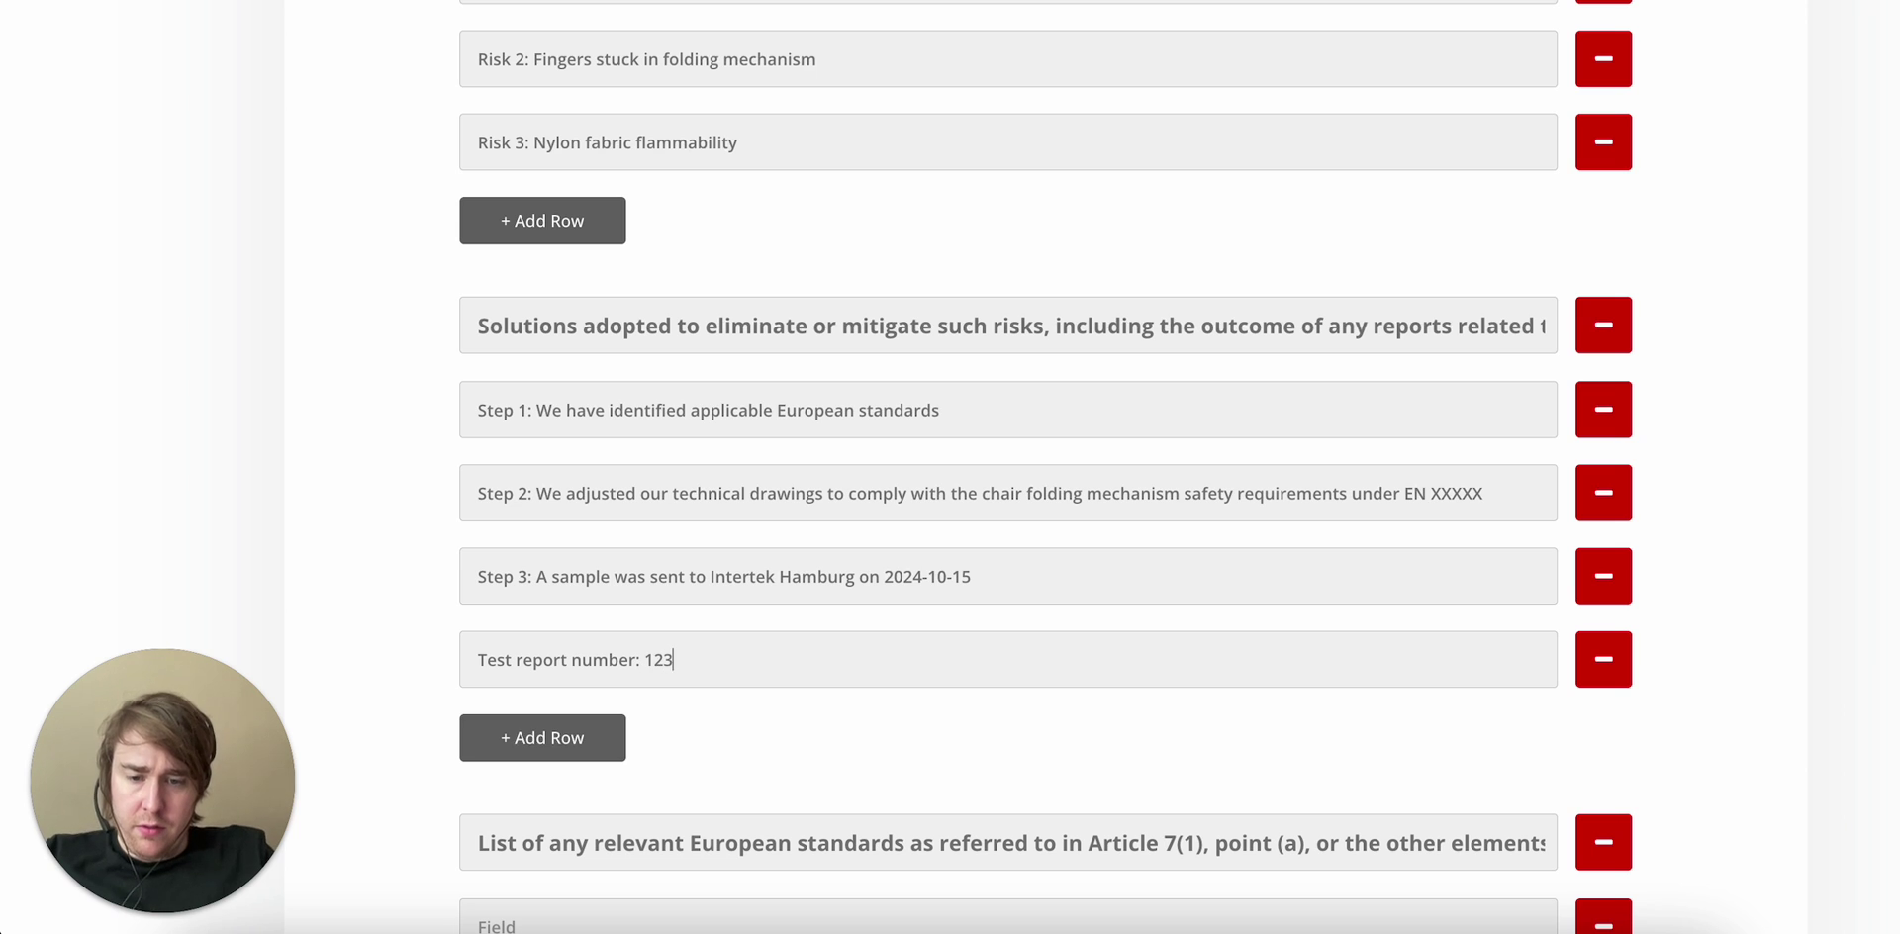
pyautogui.click(523, 737)
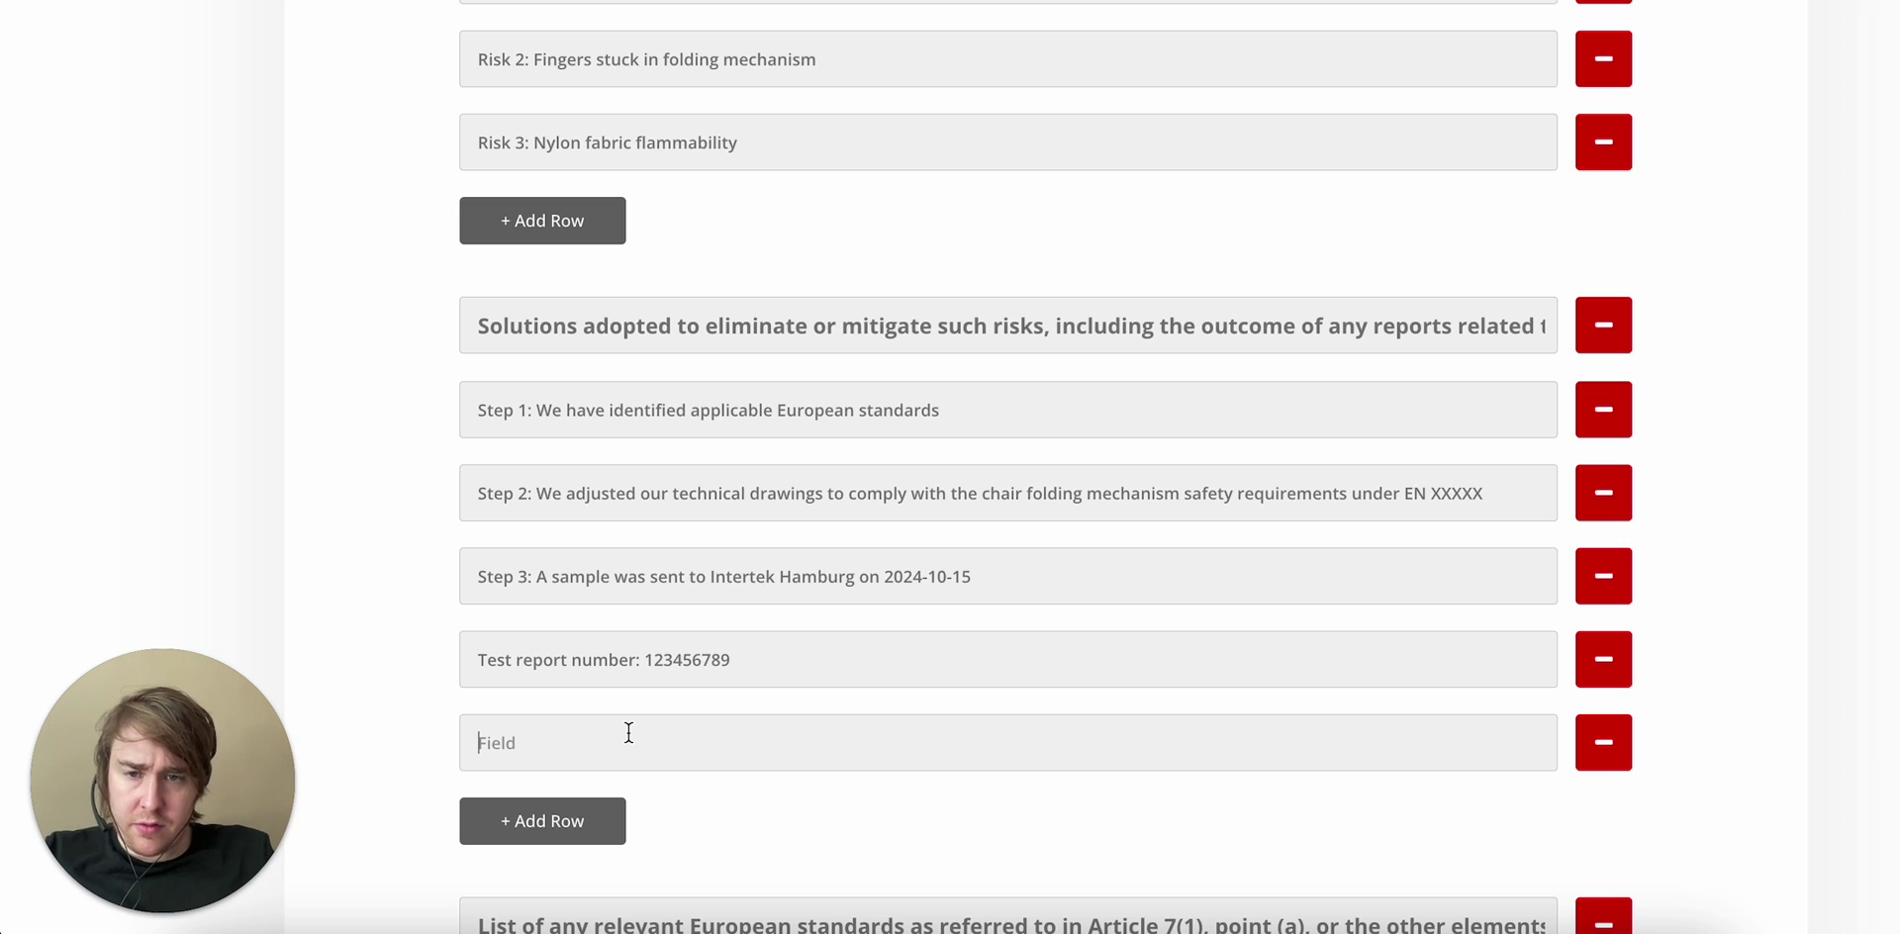
pyautogui.write('Test report is')
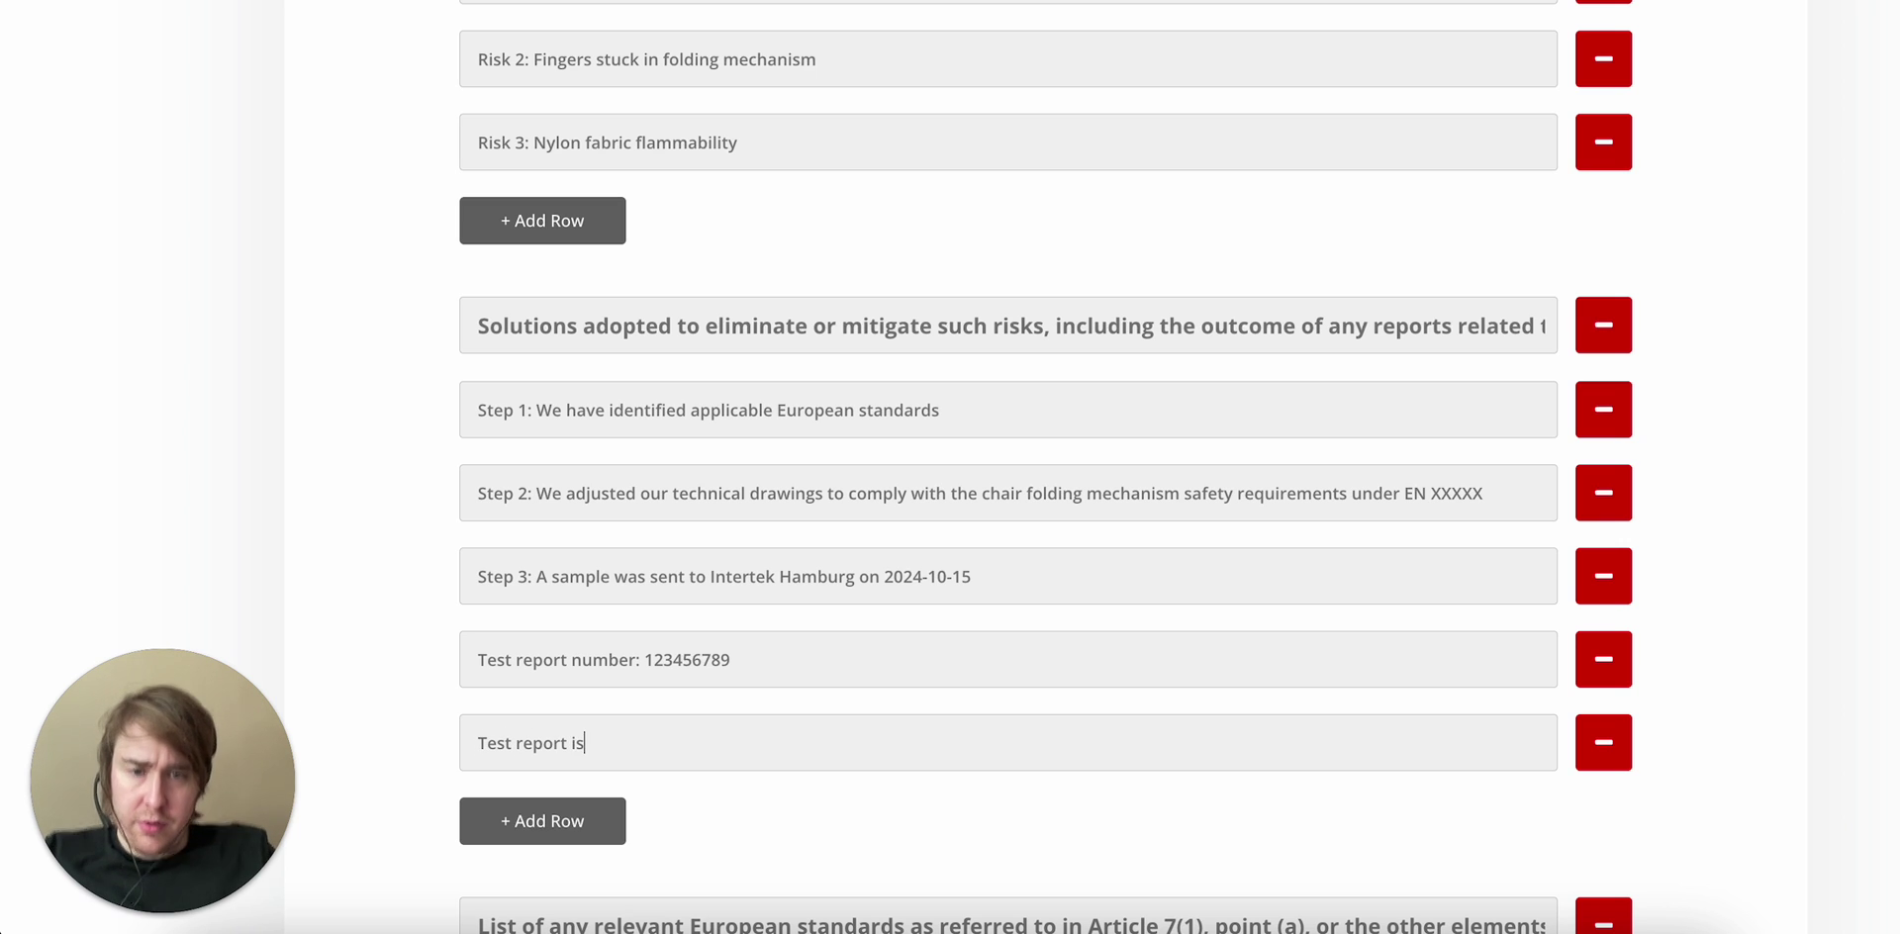
pyautogui.write('sue date')
pyautogui.press('BackSpace')
pyautogui.press('BackSpace')
pyautogui.press('BackSpace')
pyautogui.write('date: ')
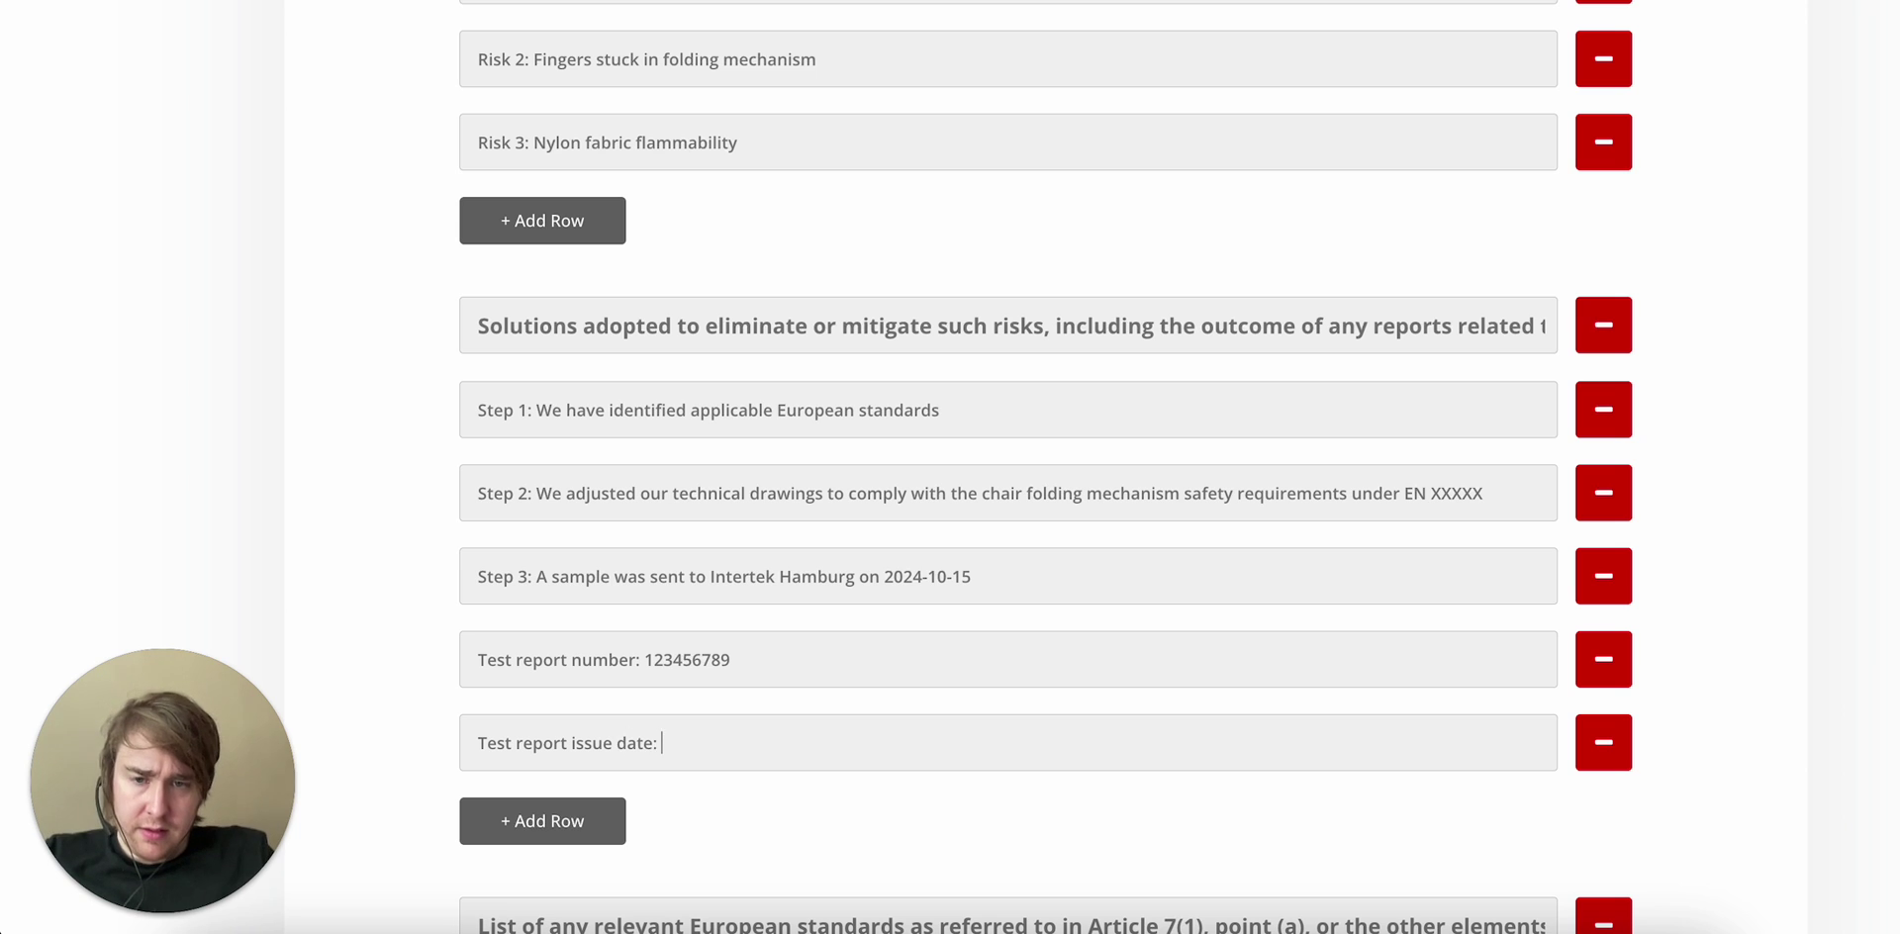
pyautogui.write('2024-11-02')
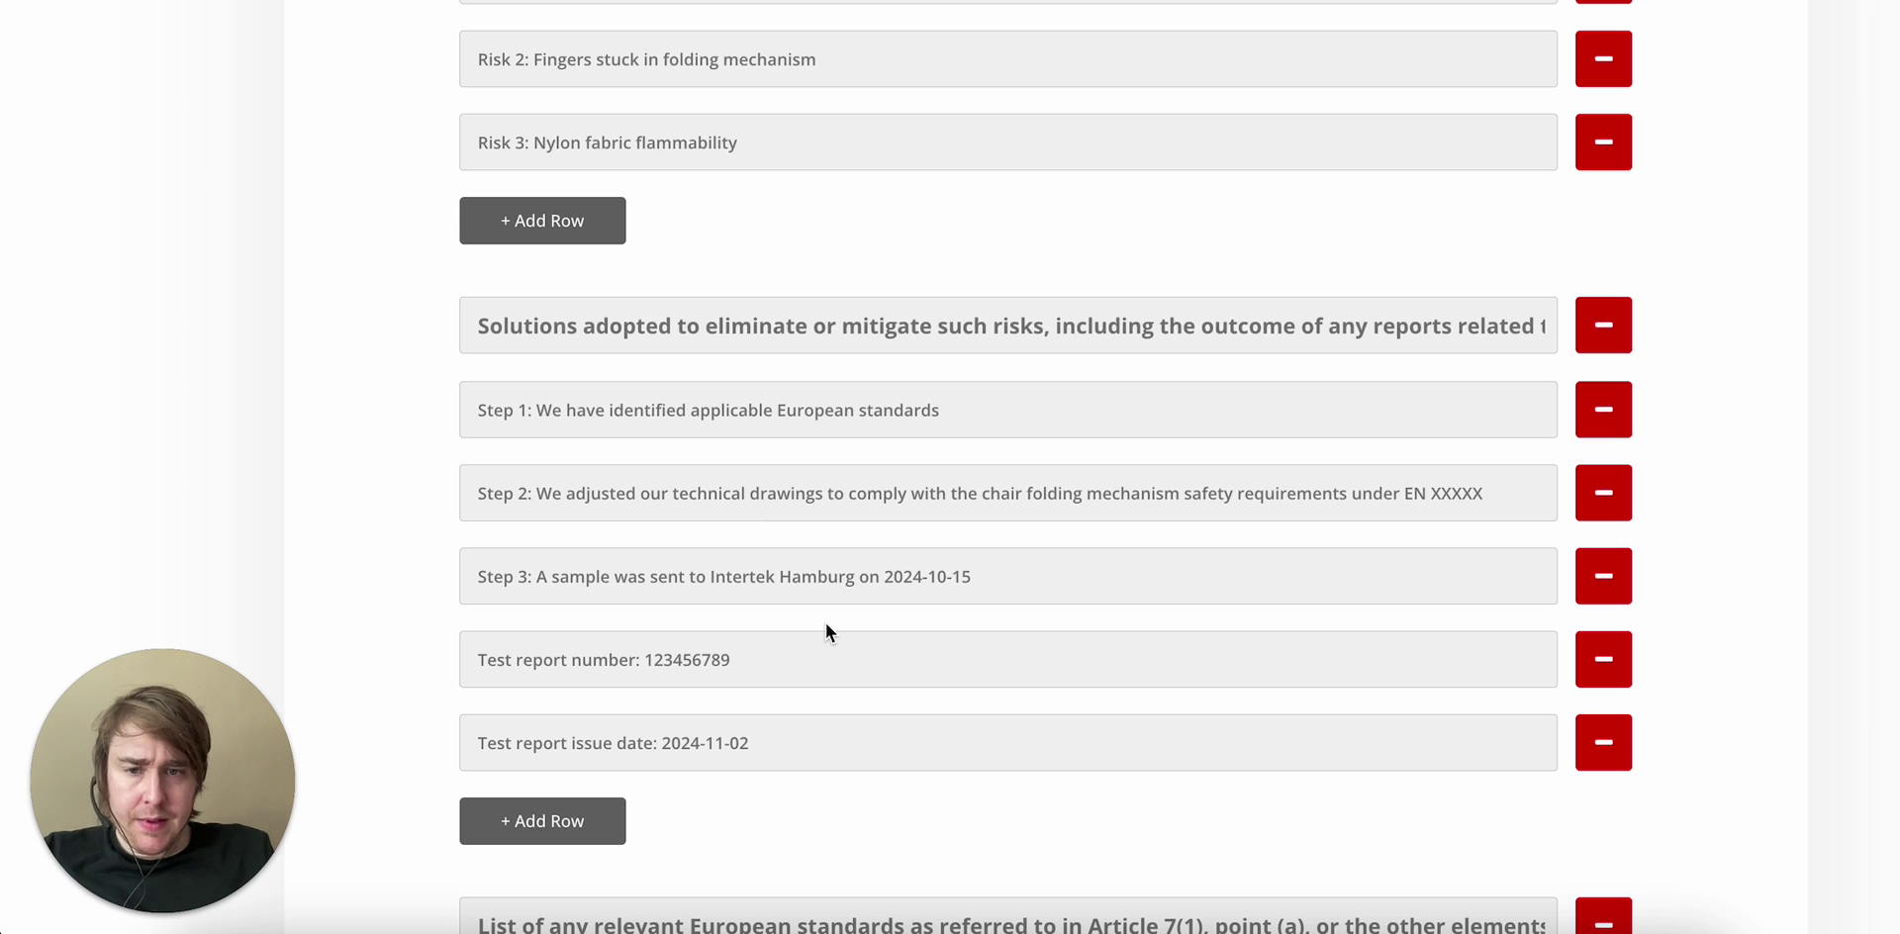
# Prefix the test report number and issue date lines with a dash.
pyautogui.click(483, 659)
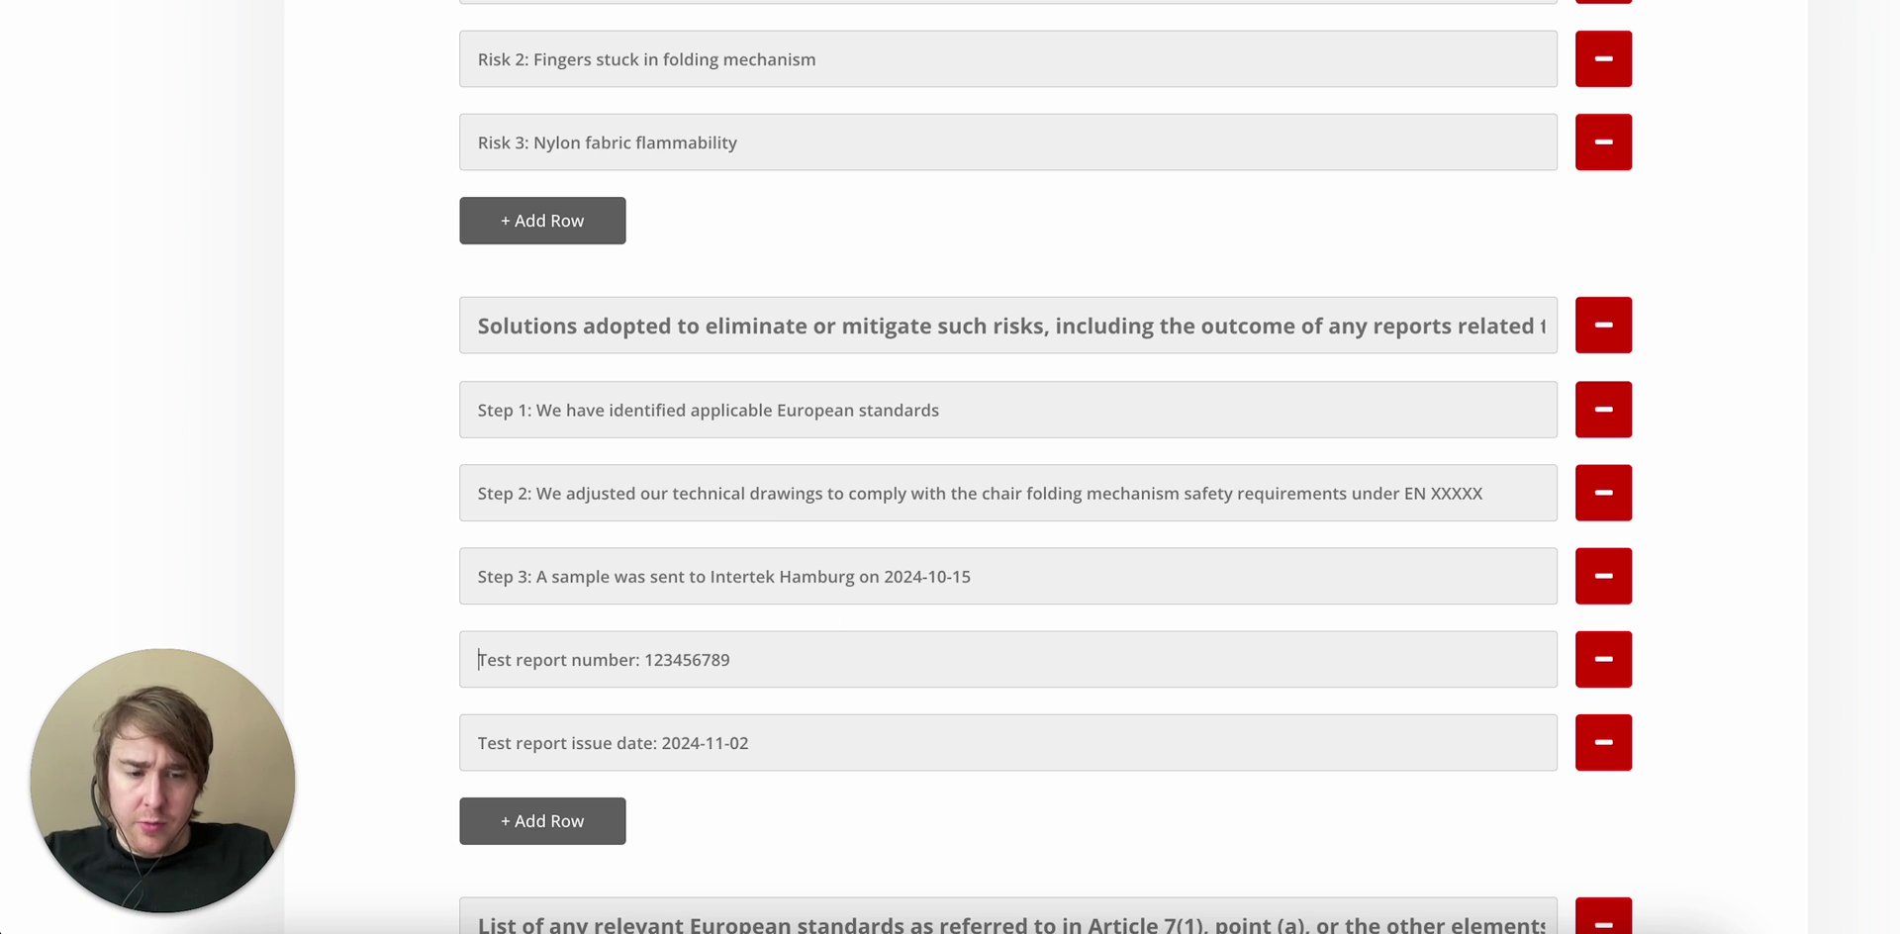
pyautogui.write('-')
pyautogui.click(481, 742)
pyautogui.write('-')
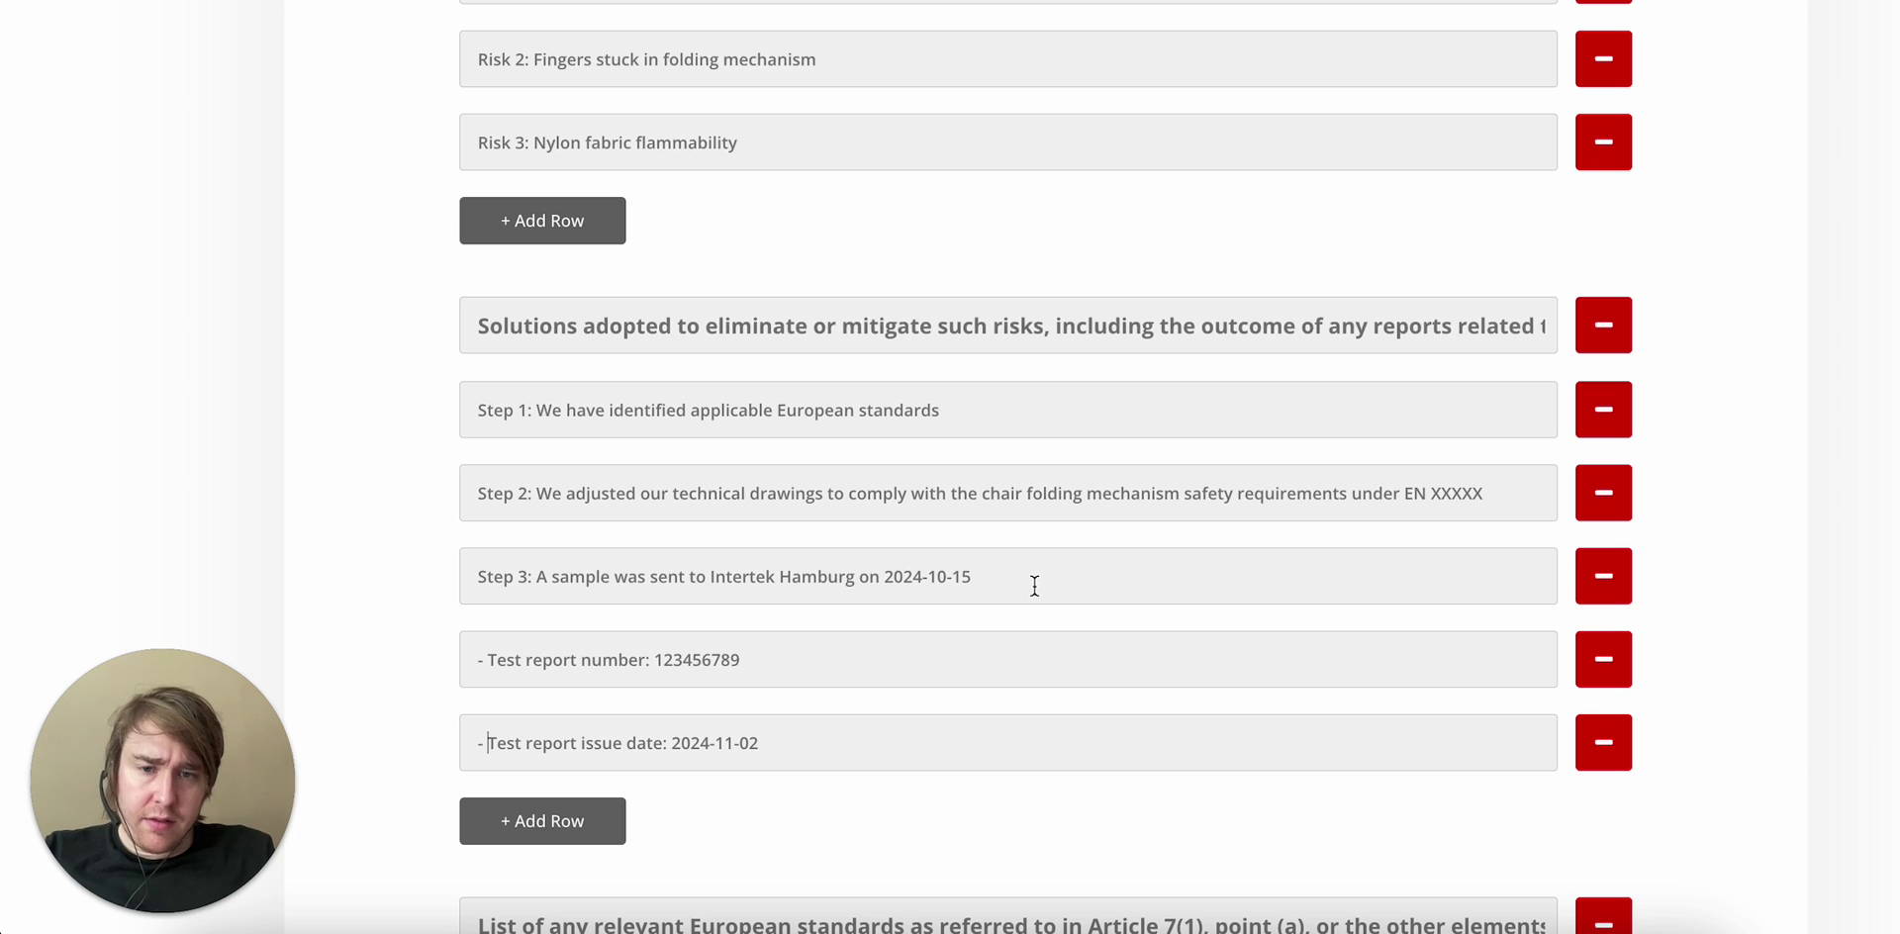
# Back in the Standards guidance, follow the Official Journal European standards link to the Directive 2001/95/EC summary PDF.
pyautogui.scroll(-3, 1026, 626)
pyautogui.scroll(-1, 1026, 626)
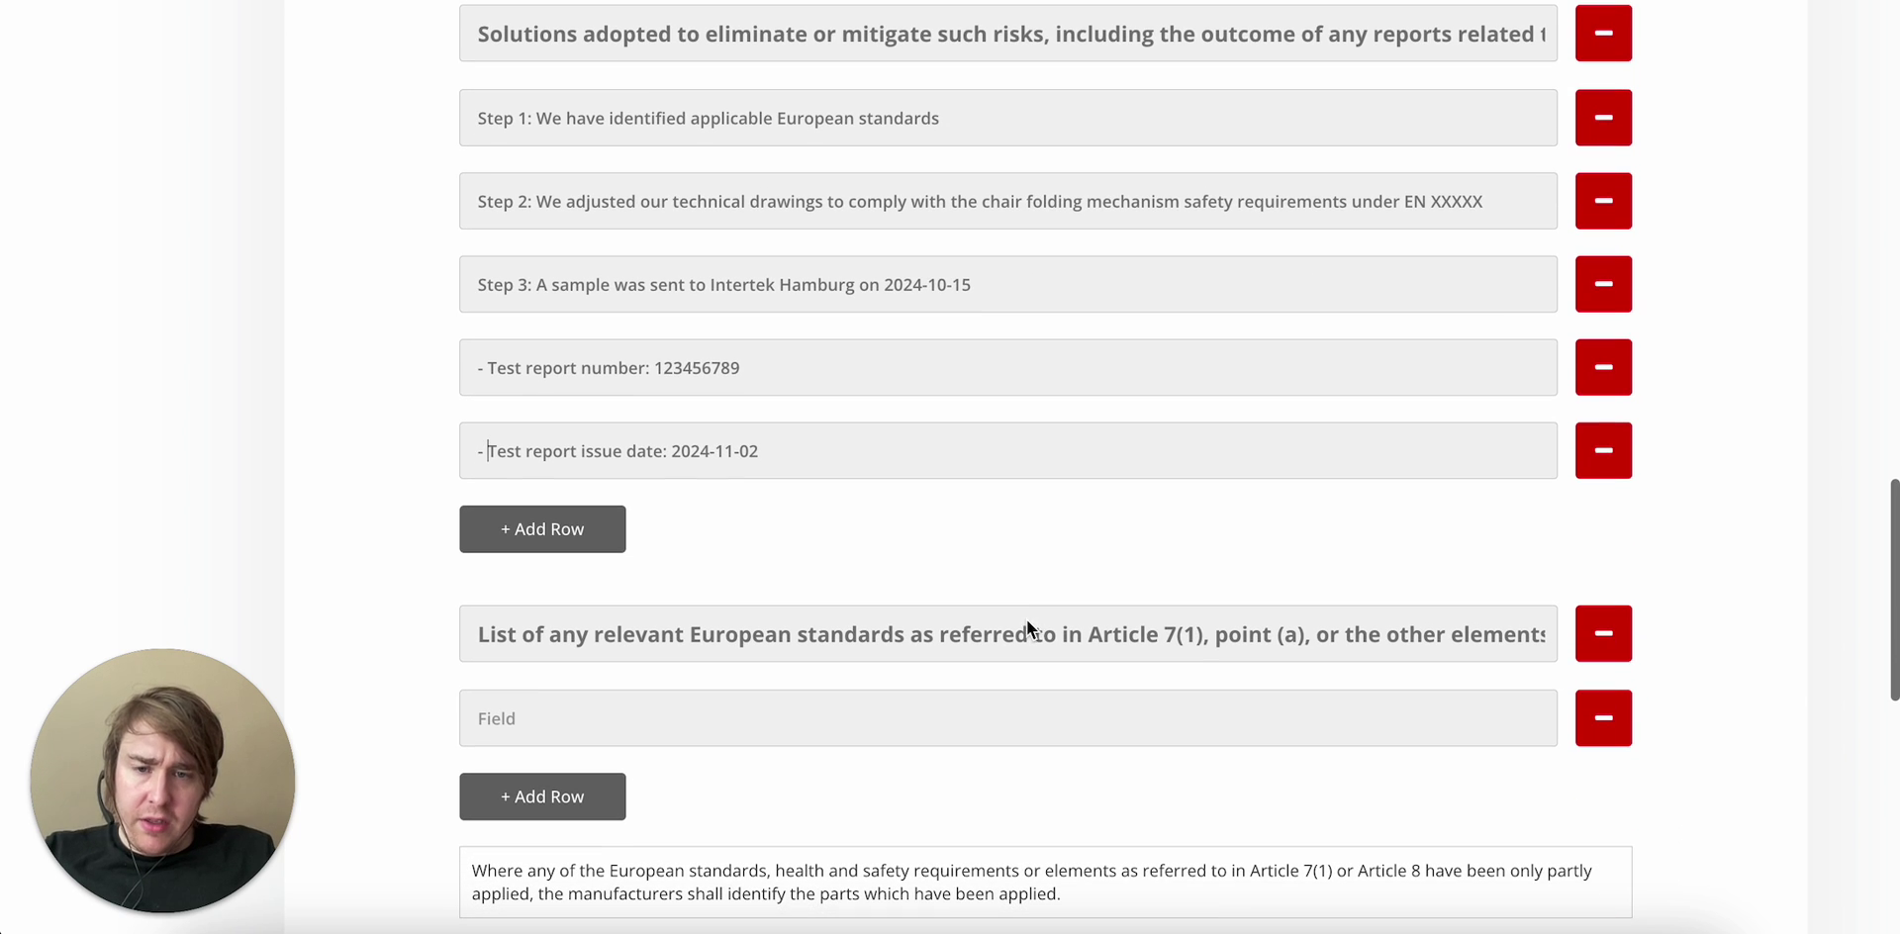
pyautogui.scroll(1, 1026, 620)
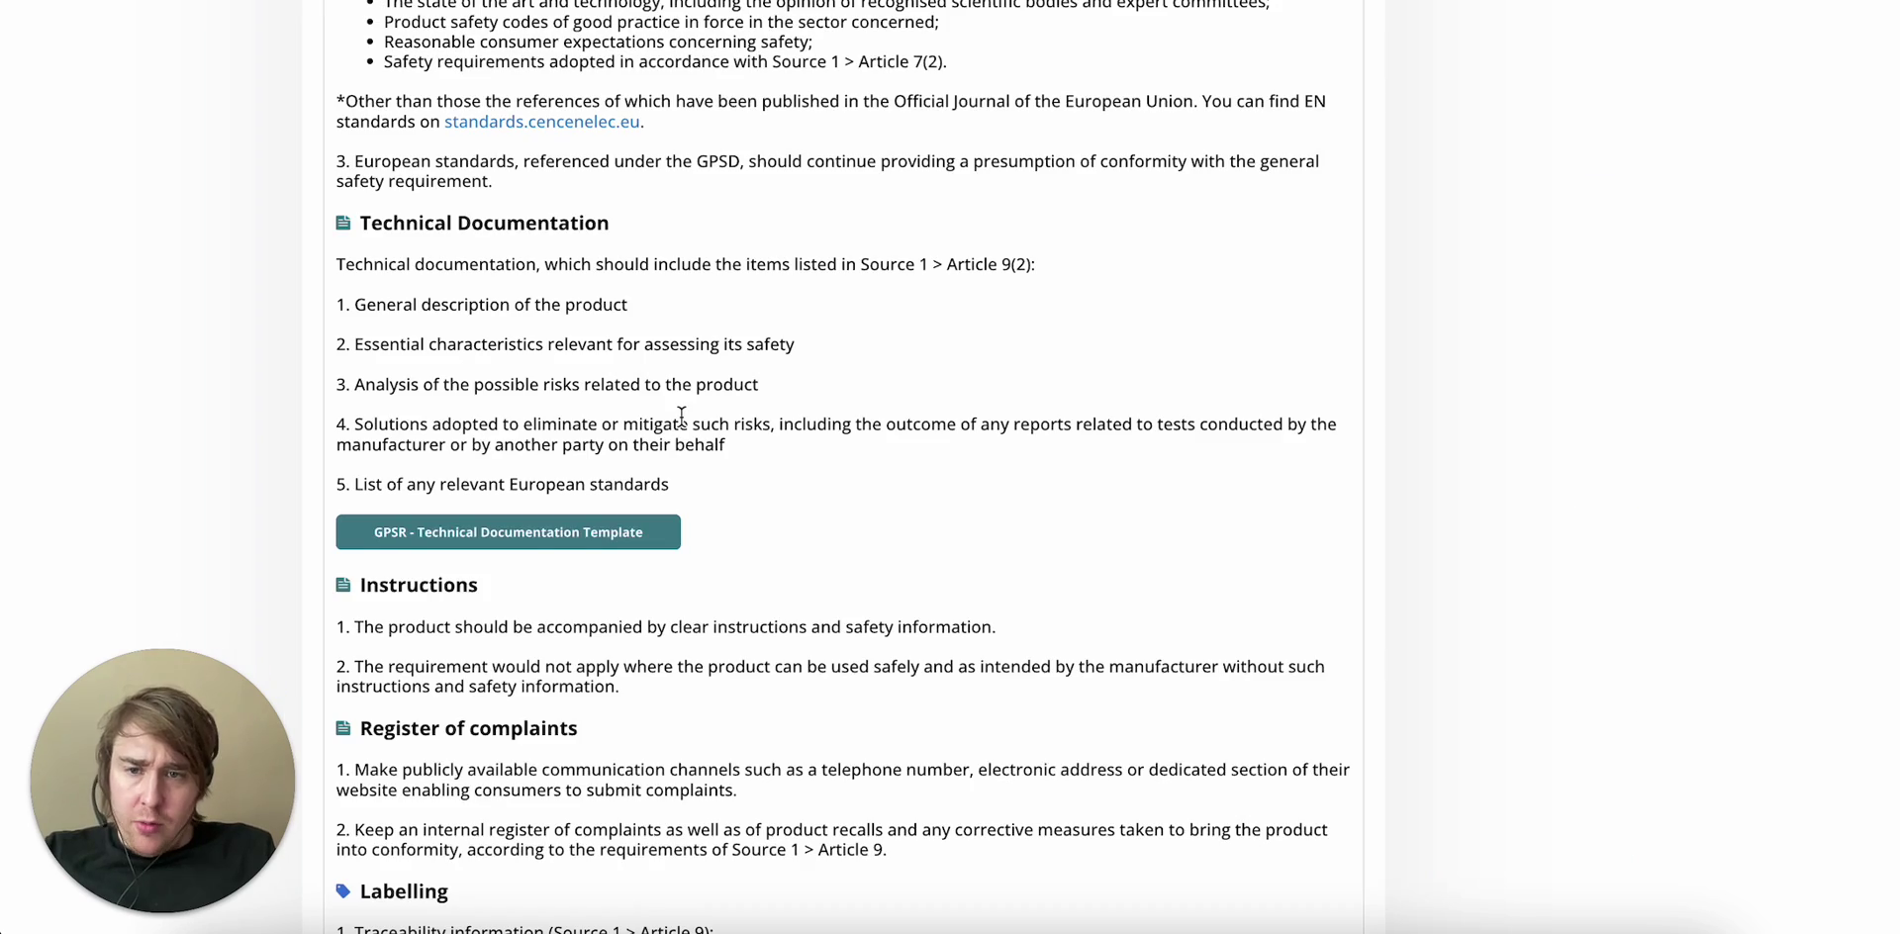
pyautogui.scroll(1, 680, 417)
pyautogui.scroll(4, 680, 421)
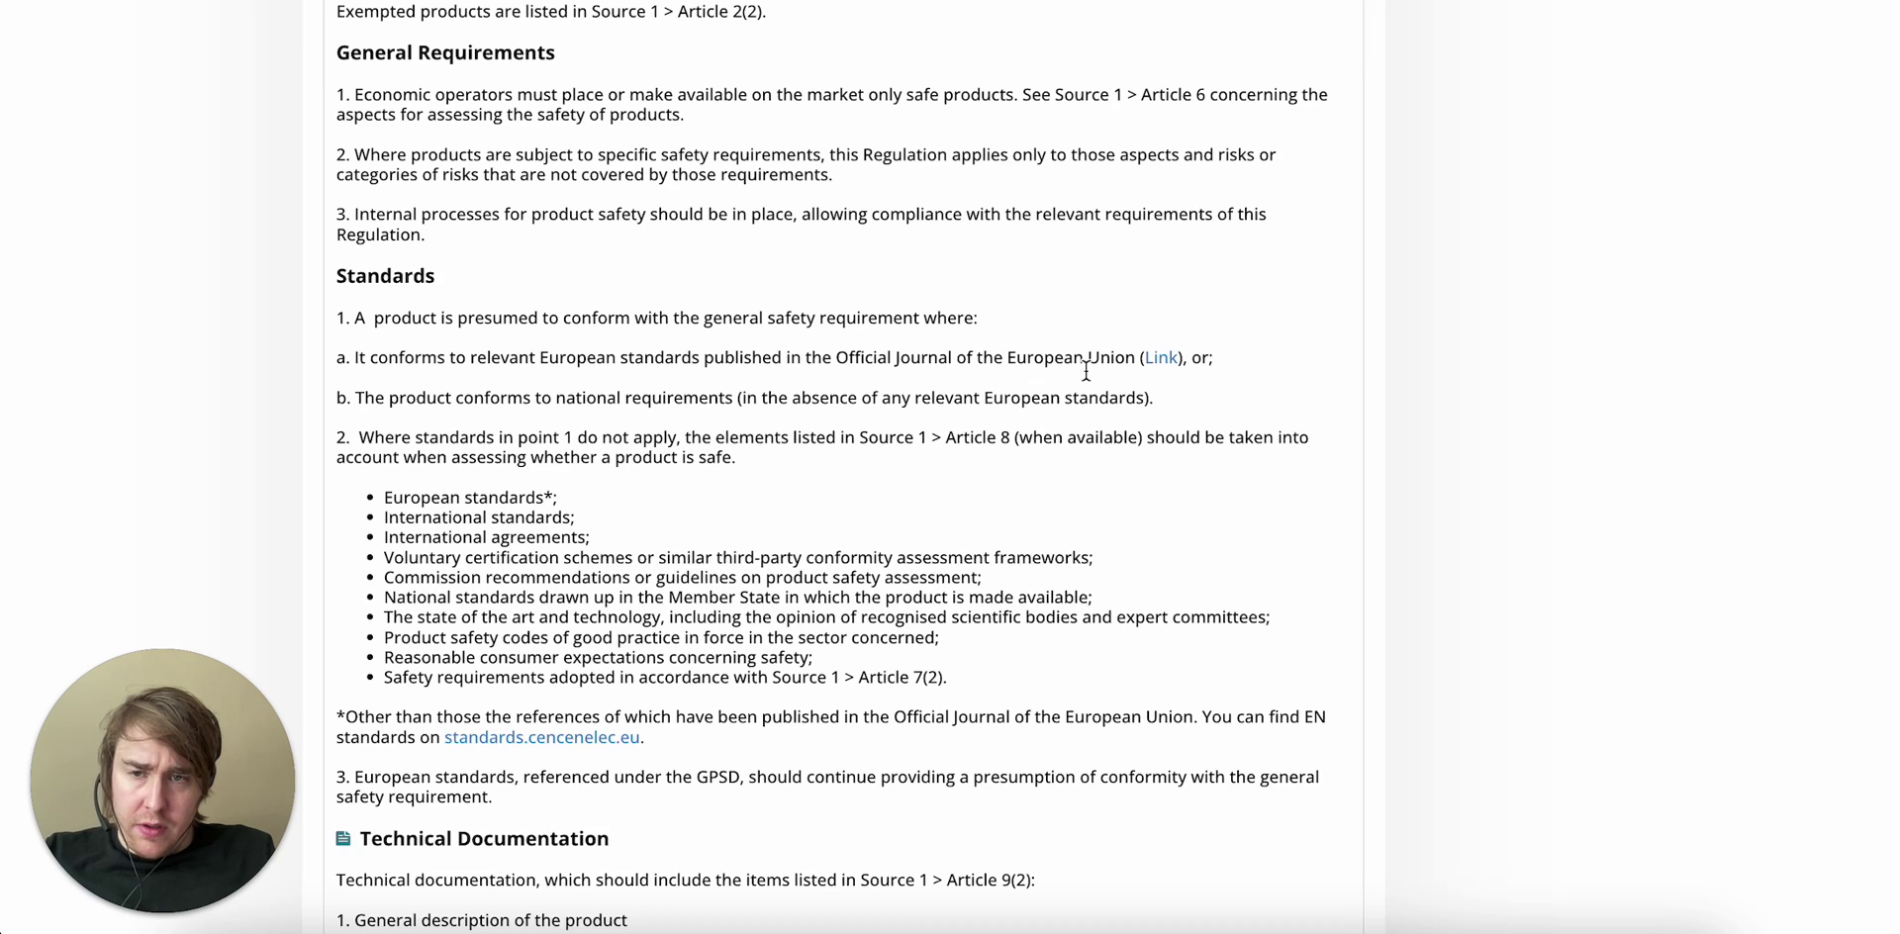
pyautogui.doubleClick(401, 274)
pyautogui.click(992, 374)
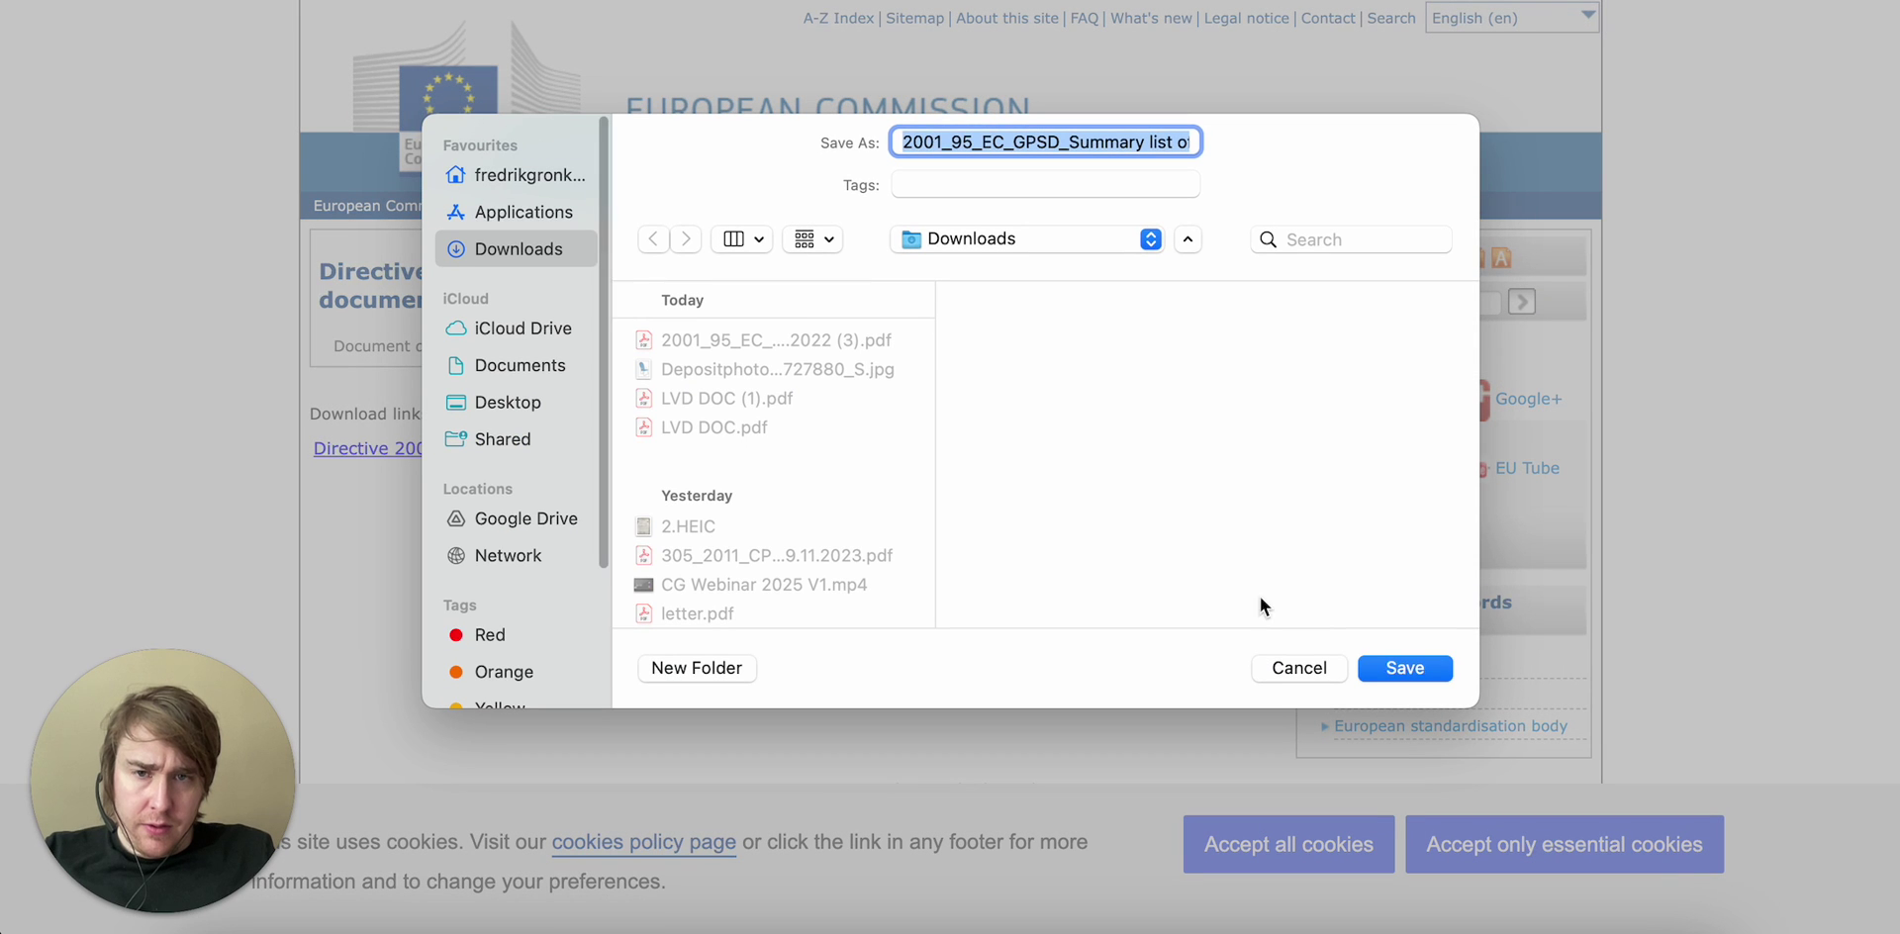
# Save the Directive 2001/95/EC GPSD summary list PDF (105 KB) into Downloads.
pyautogui.click(1415, 668)
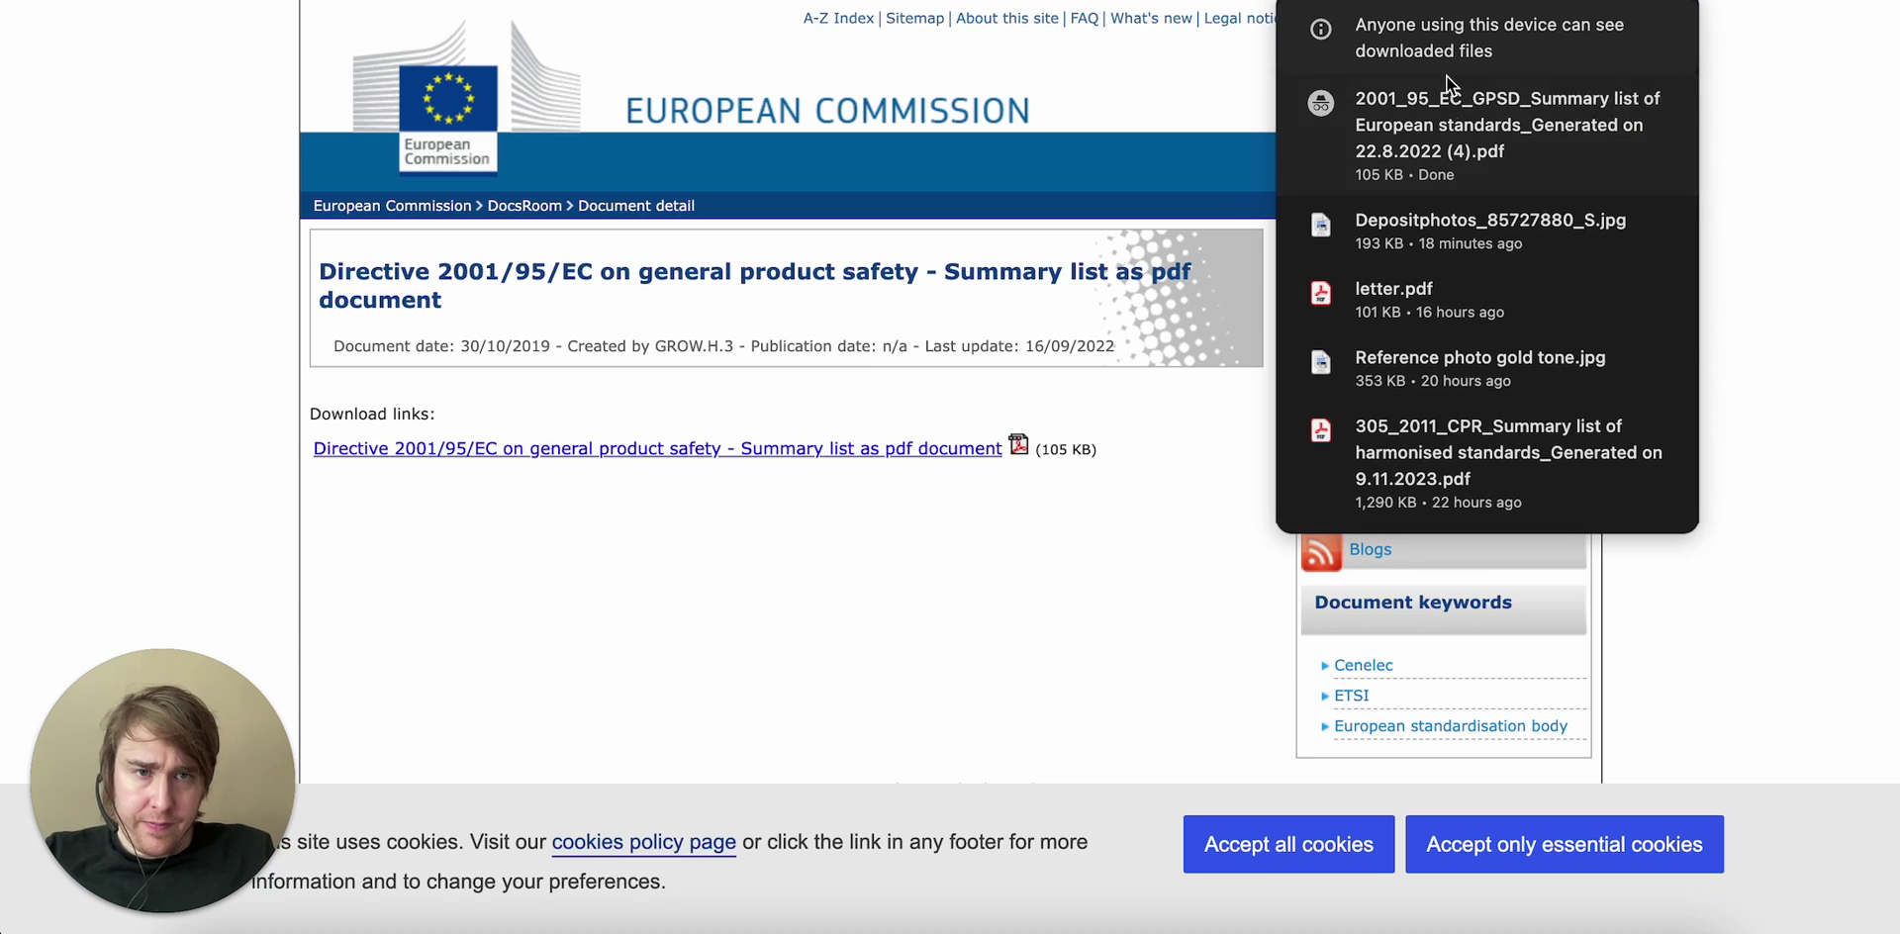
# Open the downloaded 9-page standards summary and zoom its table to 125%.
pyautogui.click(1440, 115)
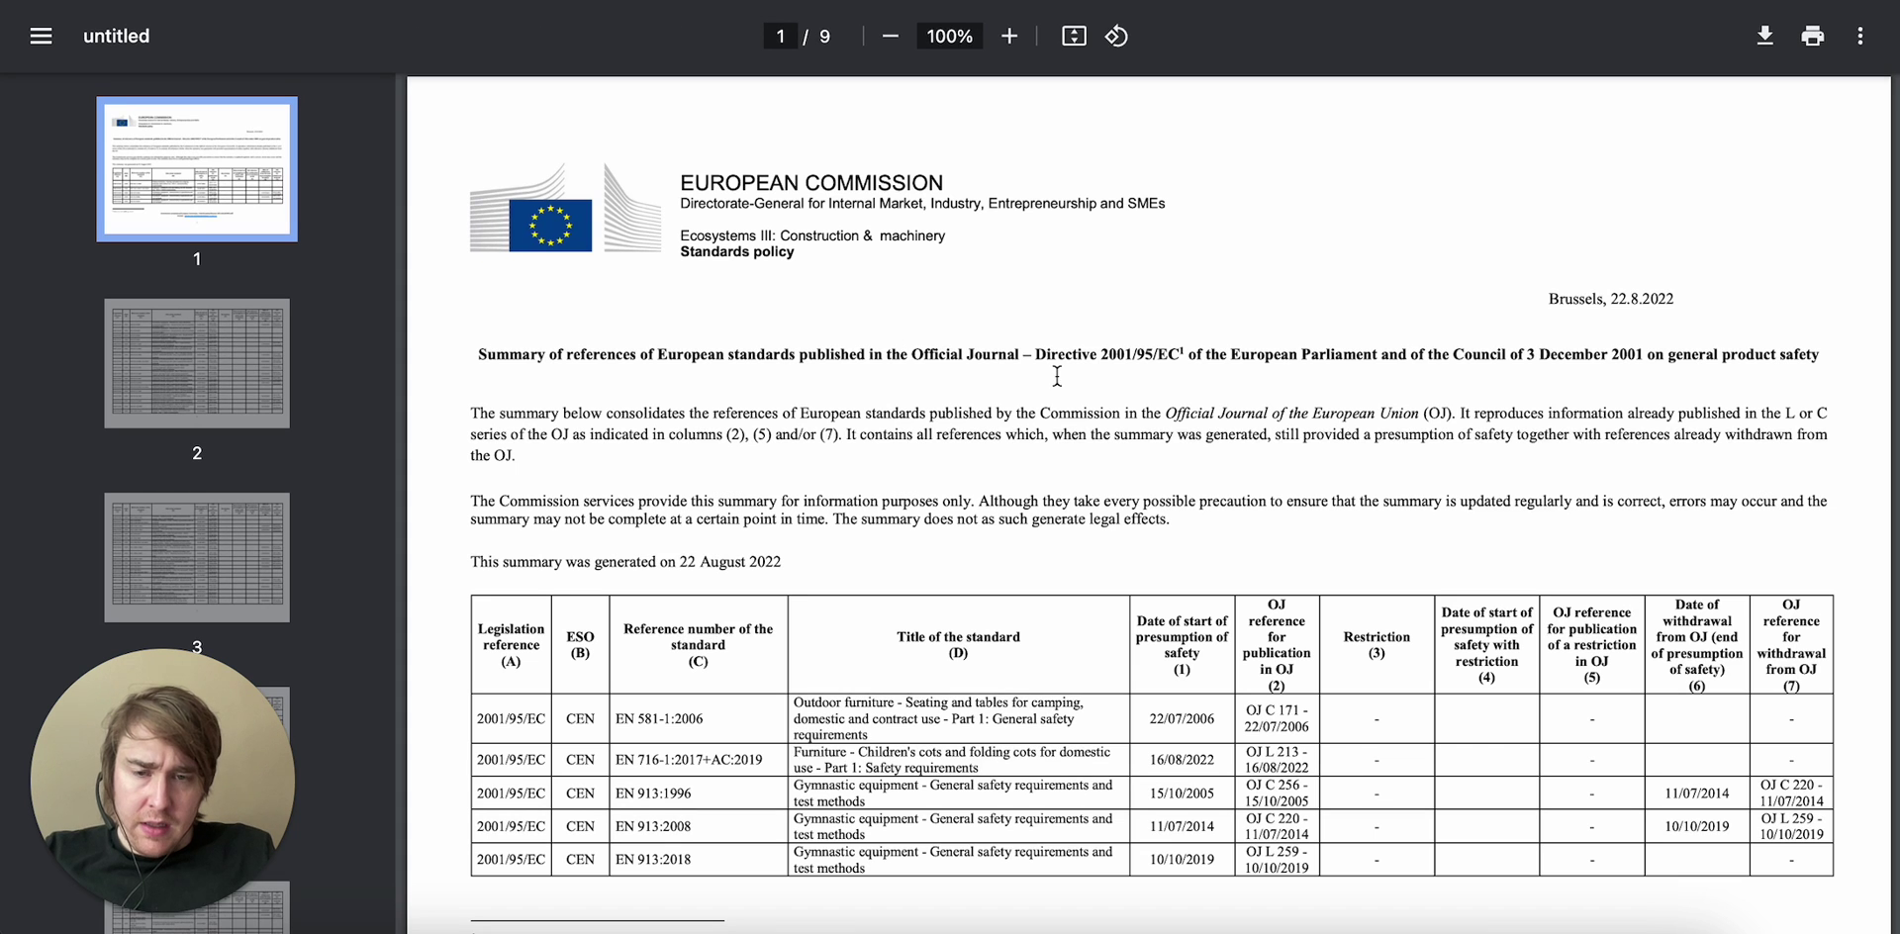
pyautogui.scroll(-5, 1044, 411)
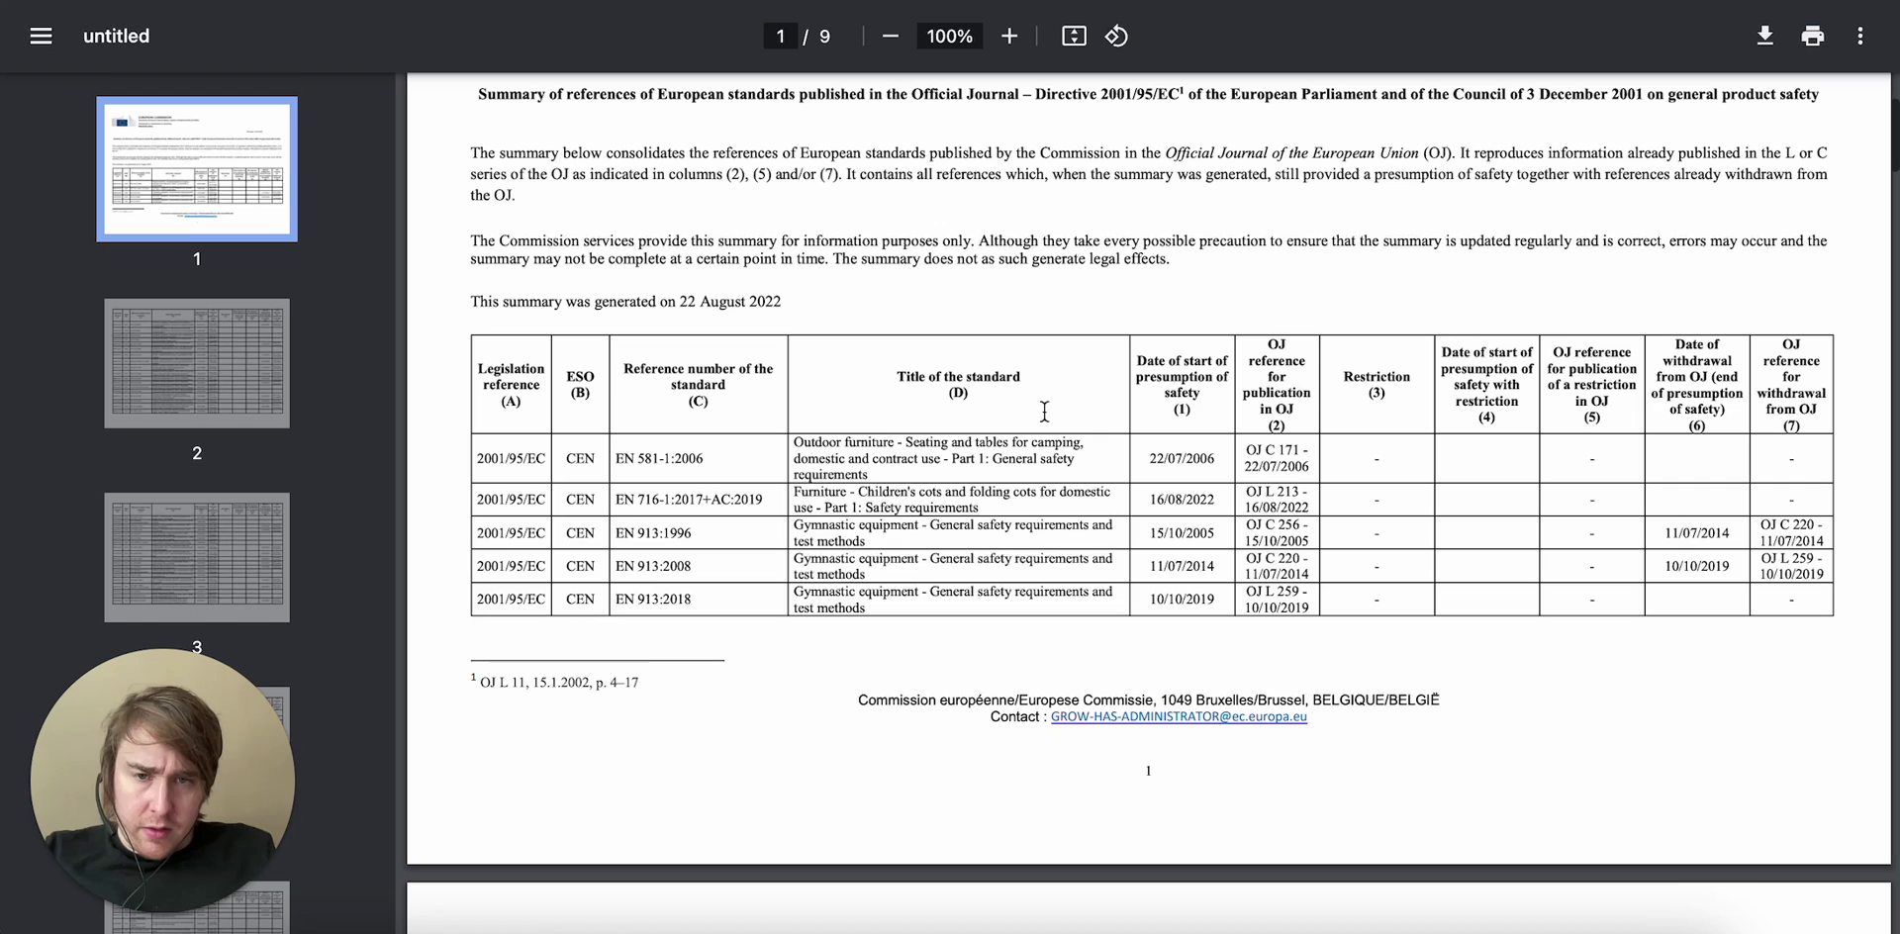
pyautogui.click(1000, 44)
pyautogui.scroll(-2, 930, 465)
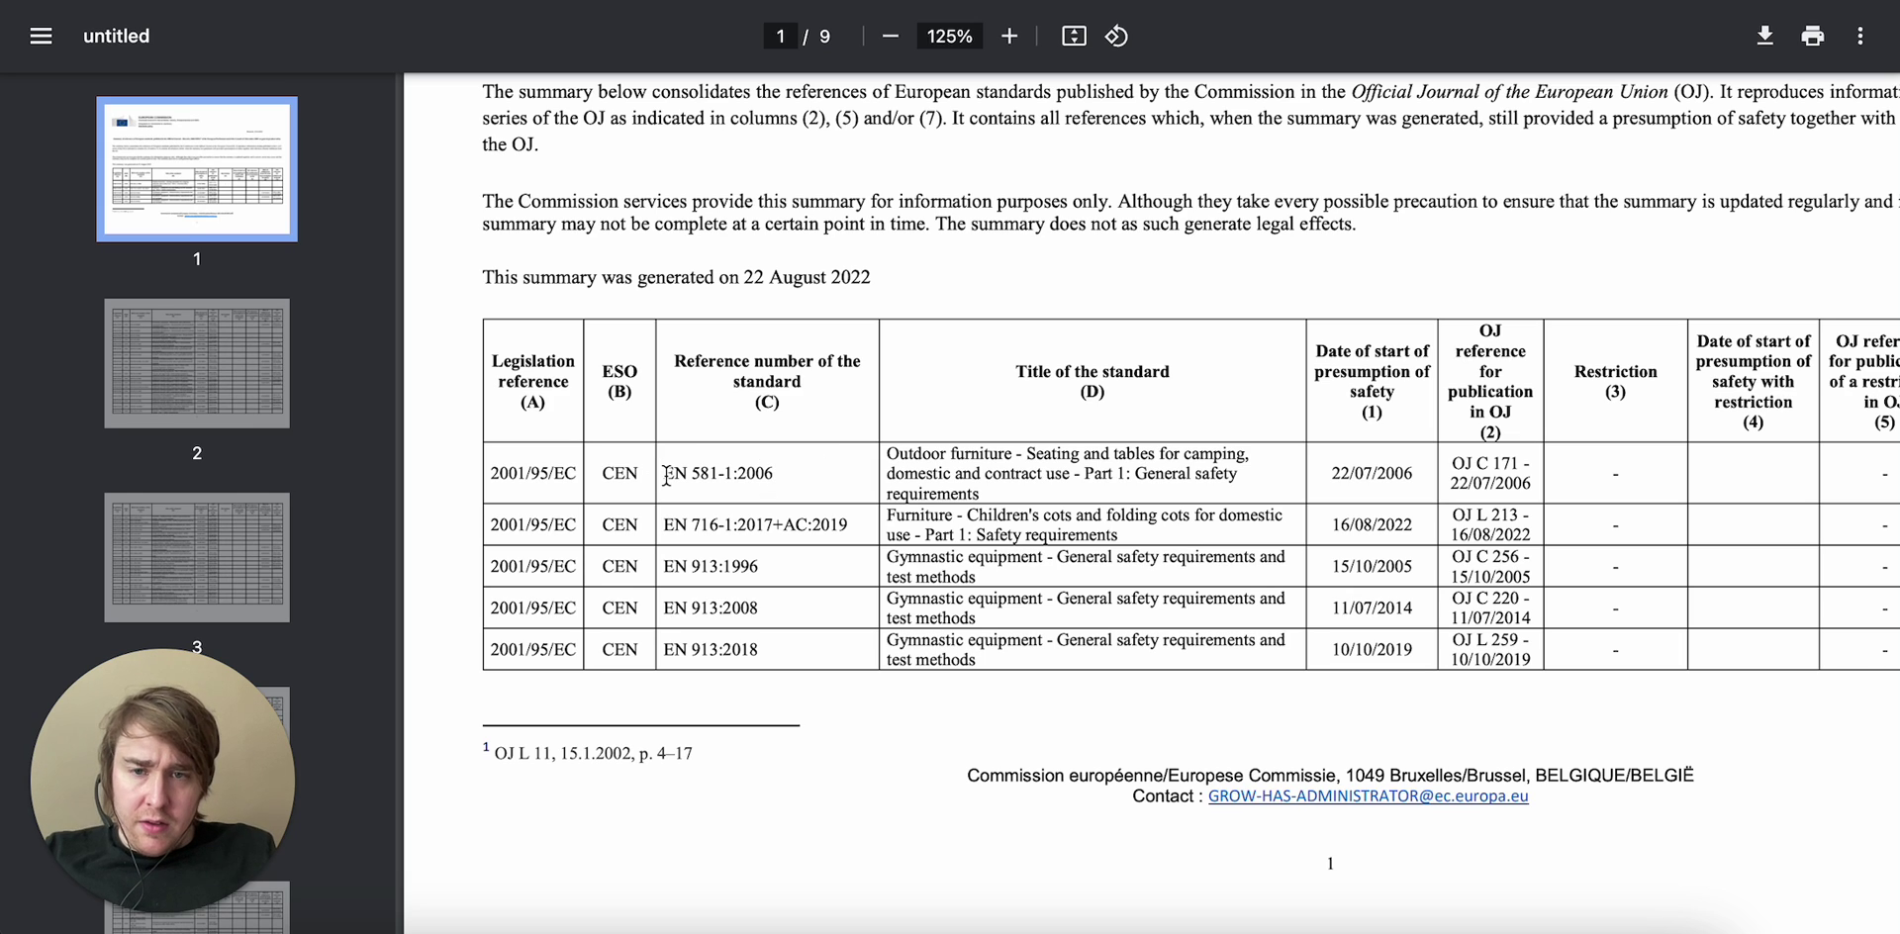
# Copy the reference EN 581-1:2006 from the PDF table into the empty European standards entry.
pyautogui.moveTo(666, 476); pyautogui.dragTo(777, 474)
pyautogui.hotkey('ctrl', 'c')
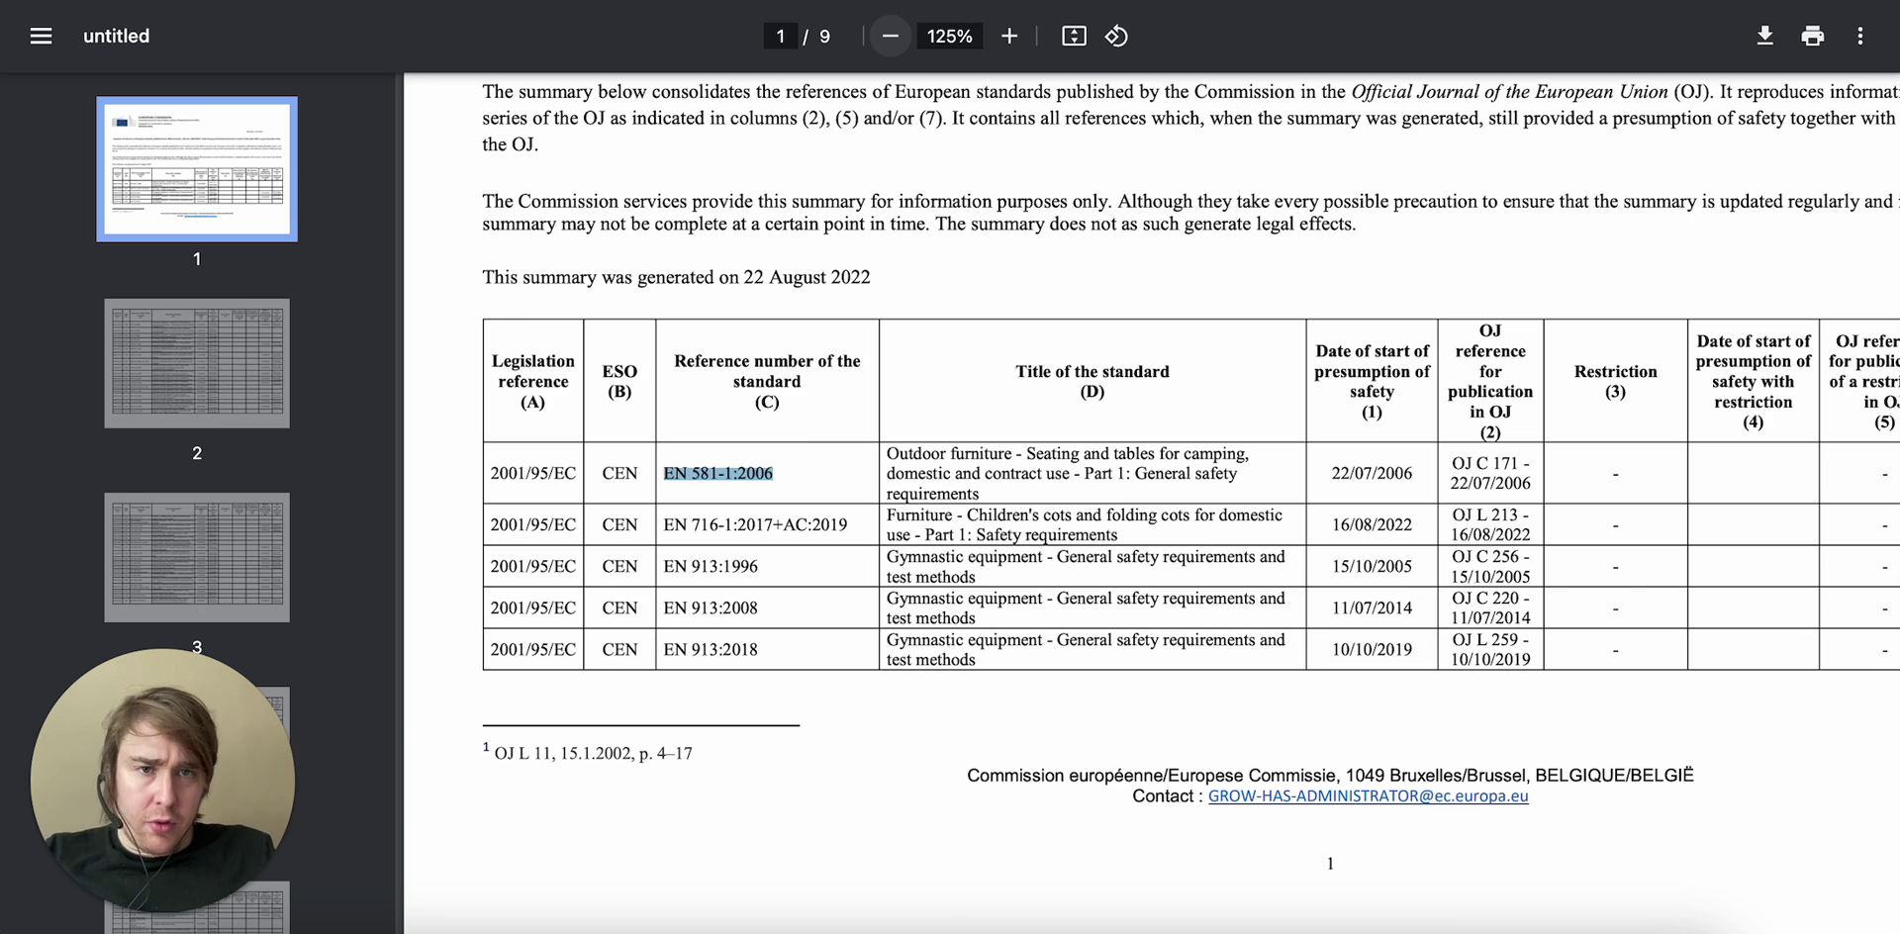
pyautogui.hotkey('alt', 'Tab')
pyautogui.click(699, 742)
pyautogui.hotkey('ctrl', 'v')
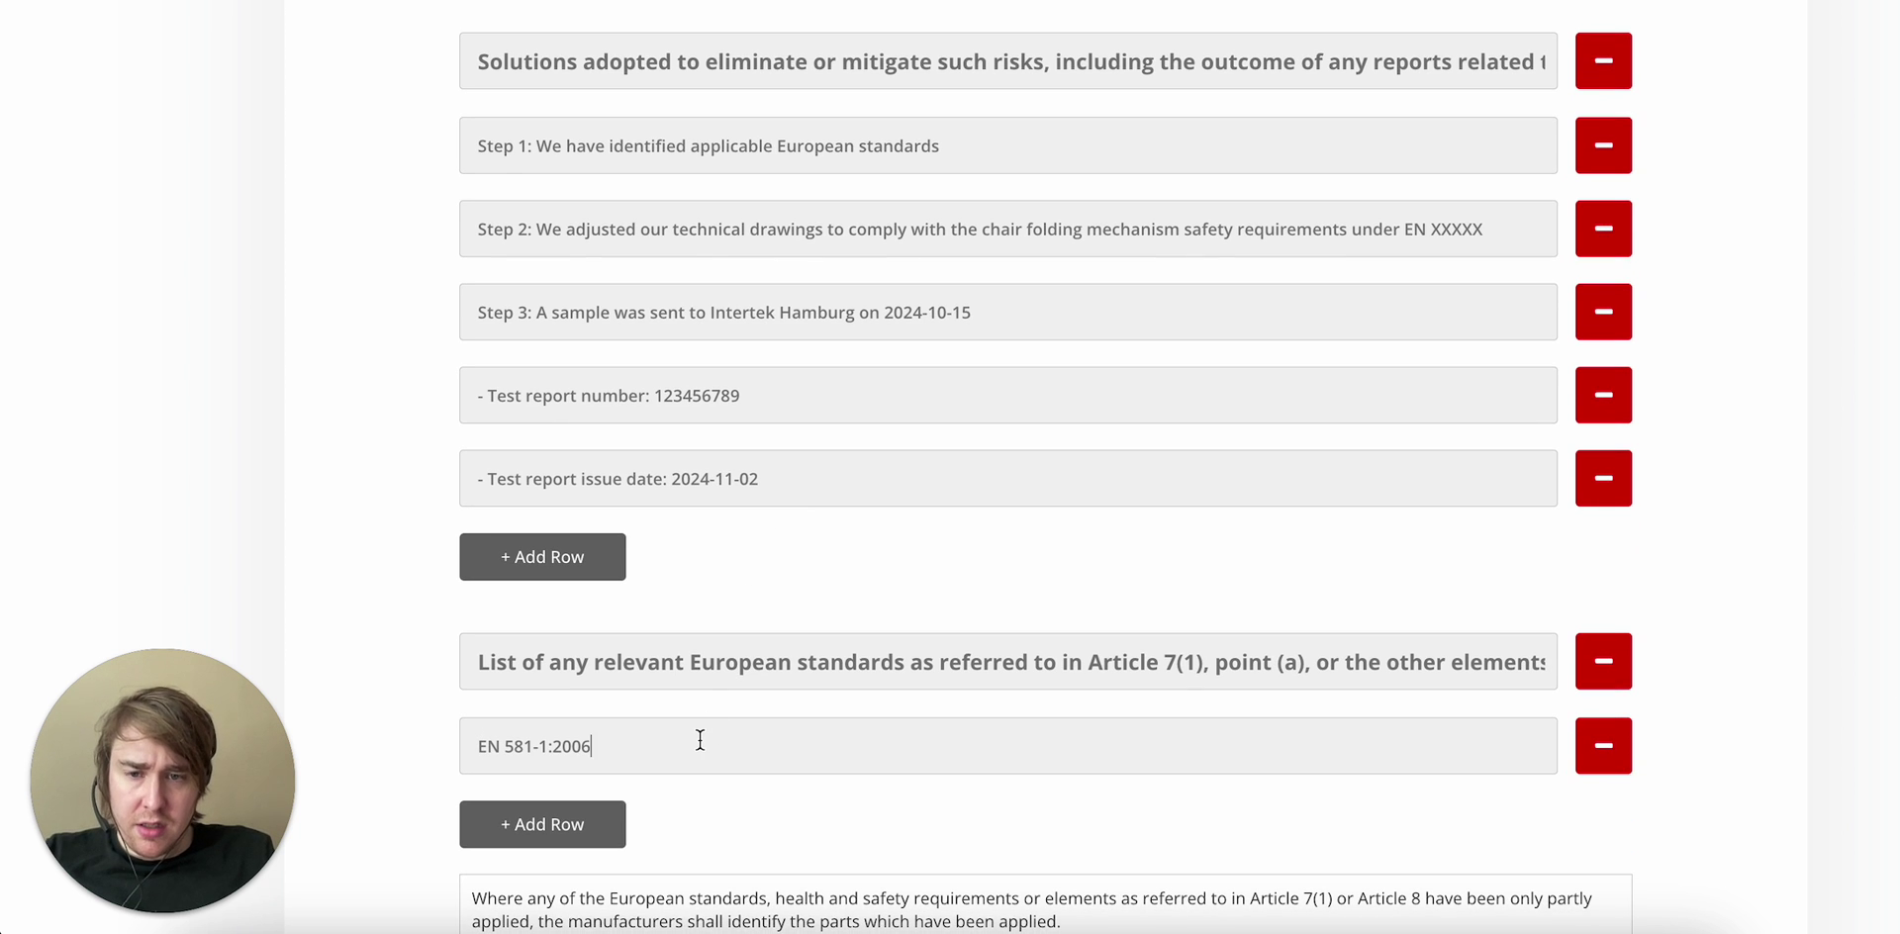
# Append the standard's title 'Outdoor furniture seating and tables, Part 1: General safety requirements'.
pyautogui.hotkey('alt', 'Tab')
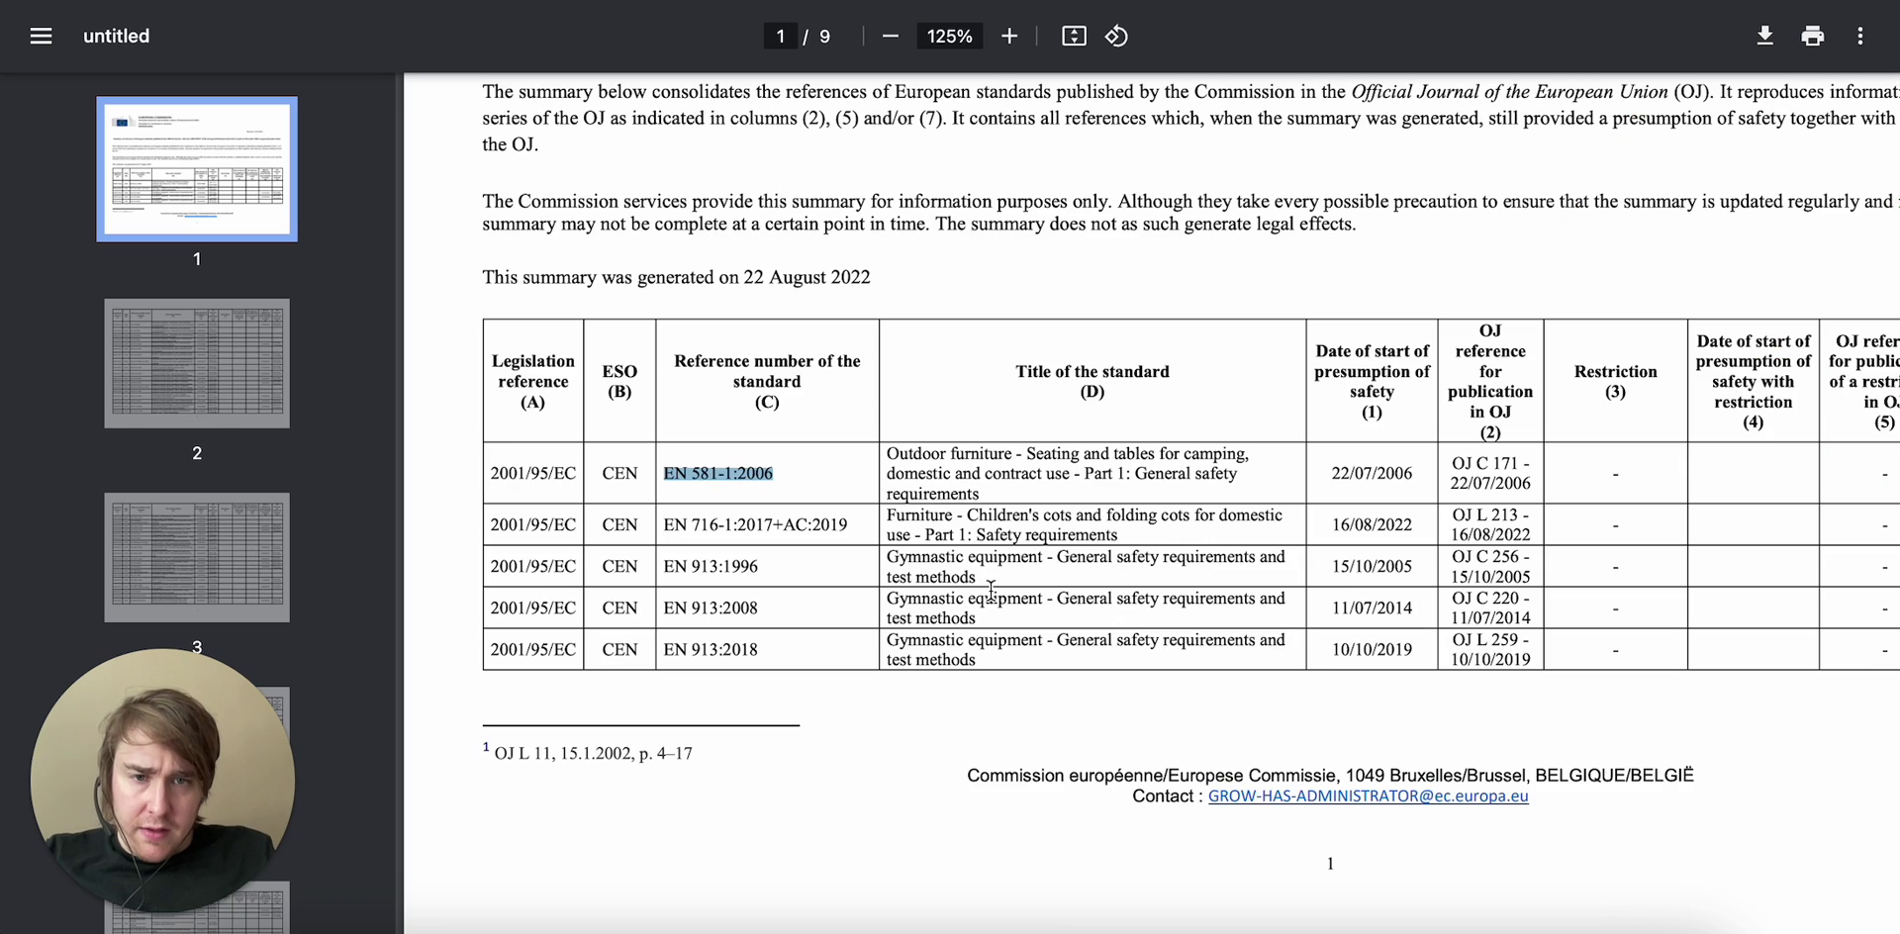
pyautogui.moveTo(887, 452); pyautogui.dragTo(982, 495)
pyautogui.hotkey('ctrl', 'c')
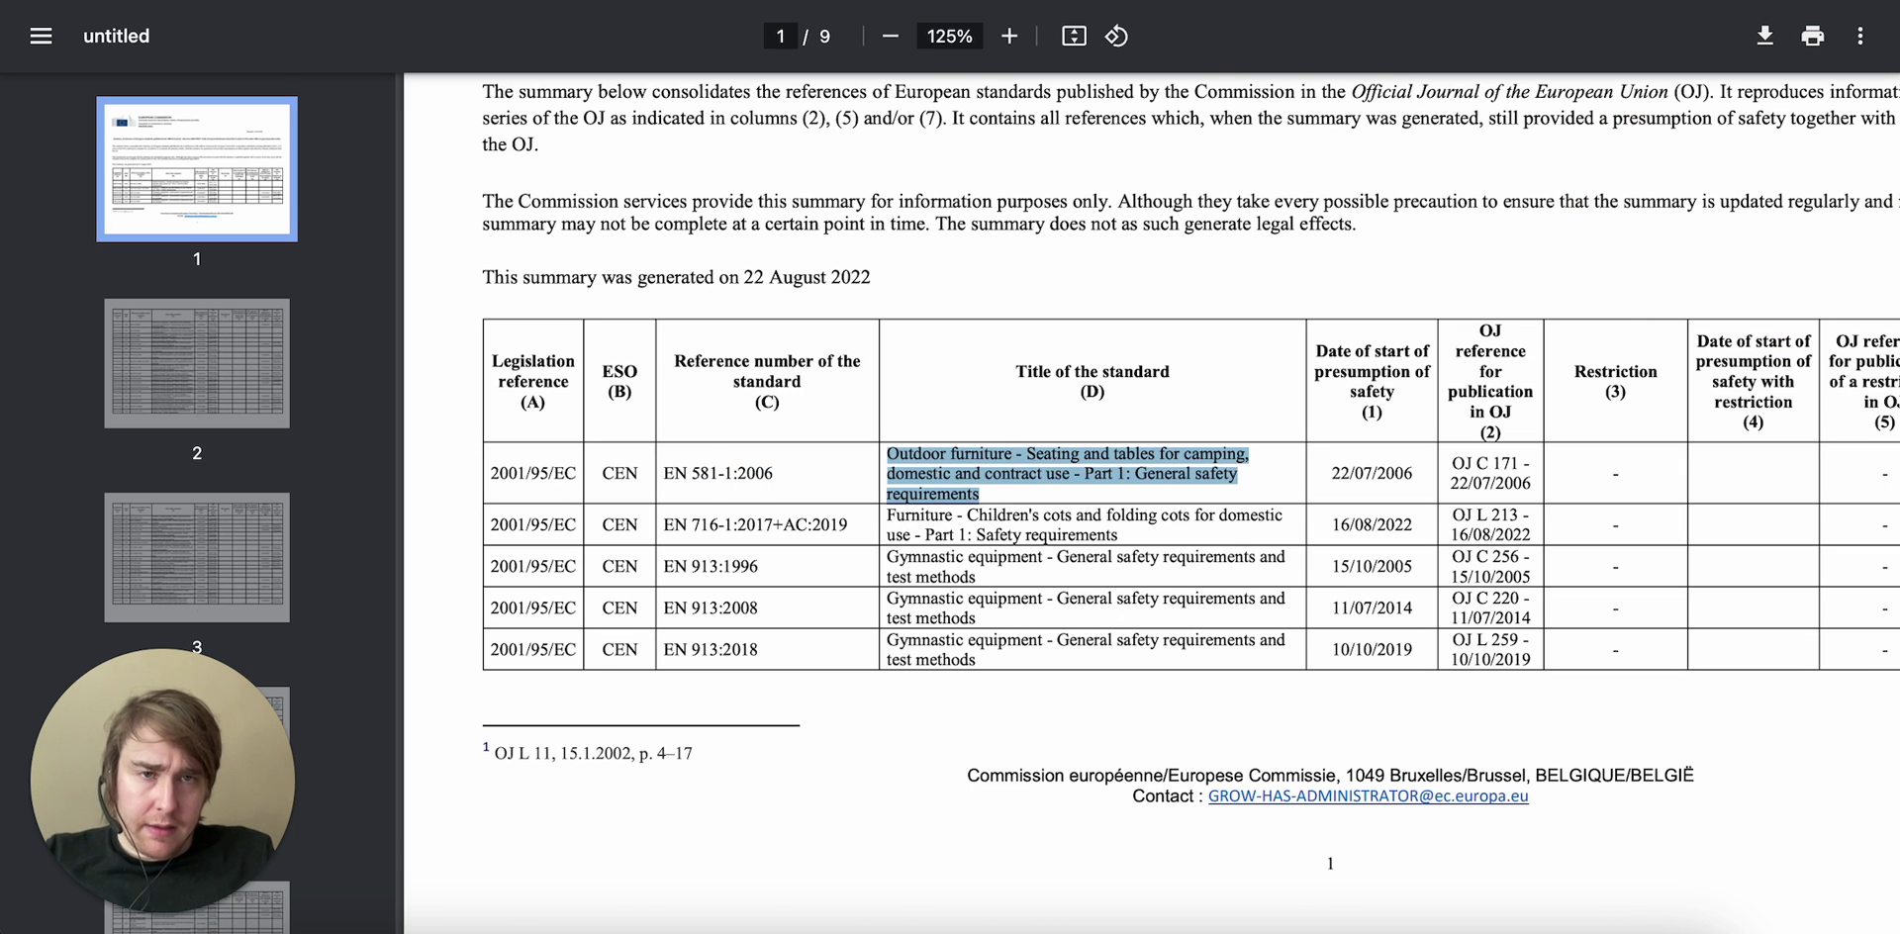
pyautogui.hotkey('alt', 'Tab')
pyautogui.hotkey('ctrl', 'v')
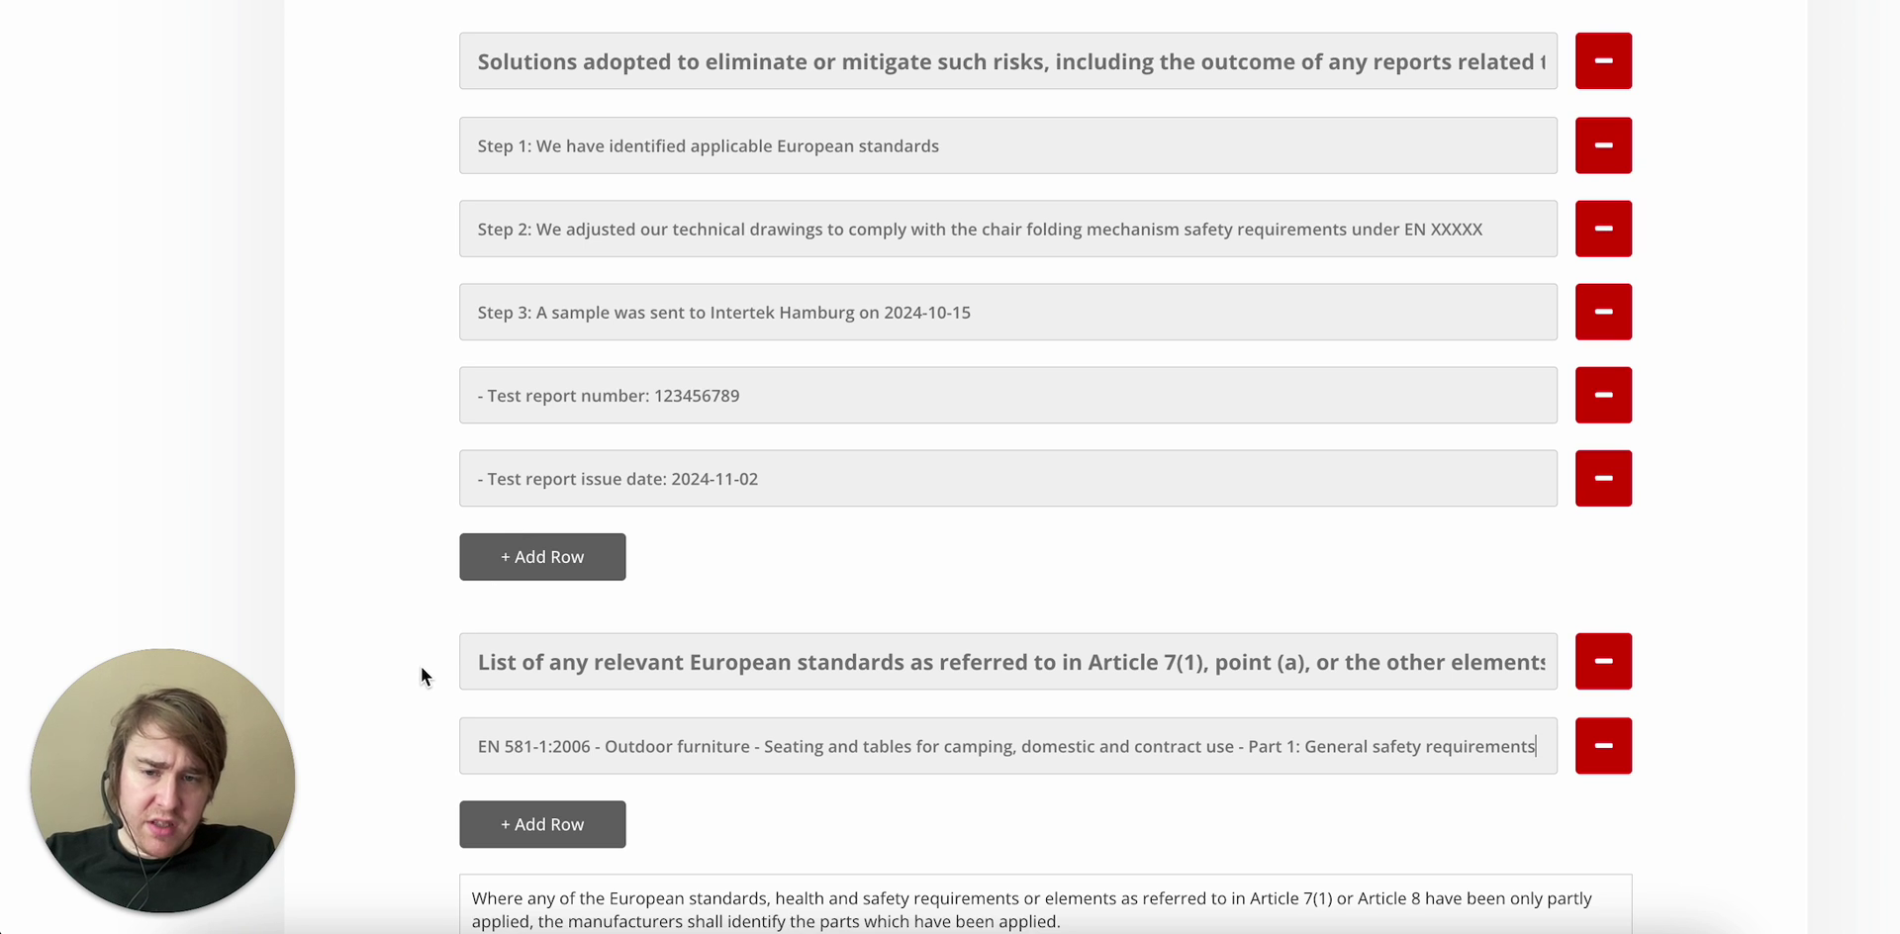
# Enter Technical-D as the document's file name.
pyautogui.scroll(-3, 419, 675)
pyautogui.click(474, 818)
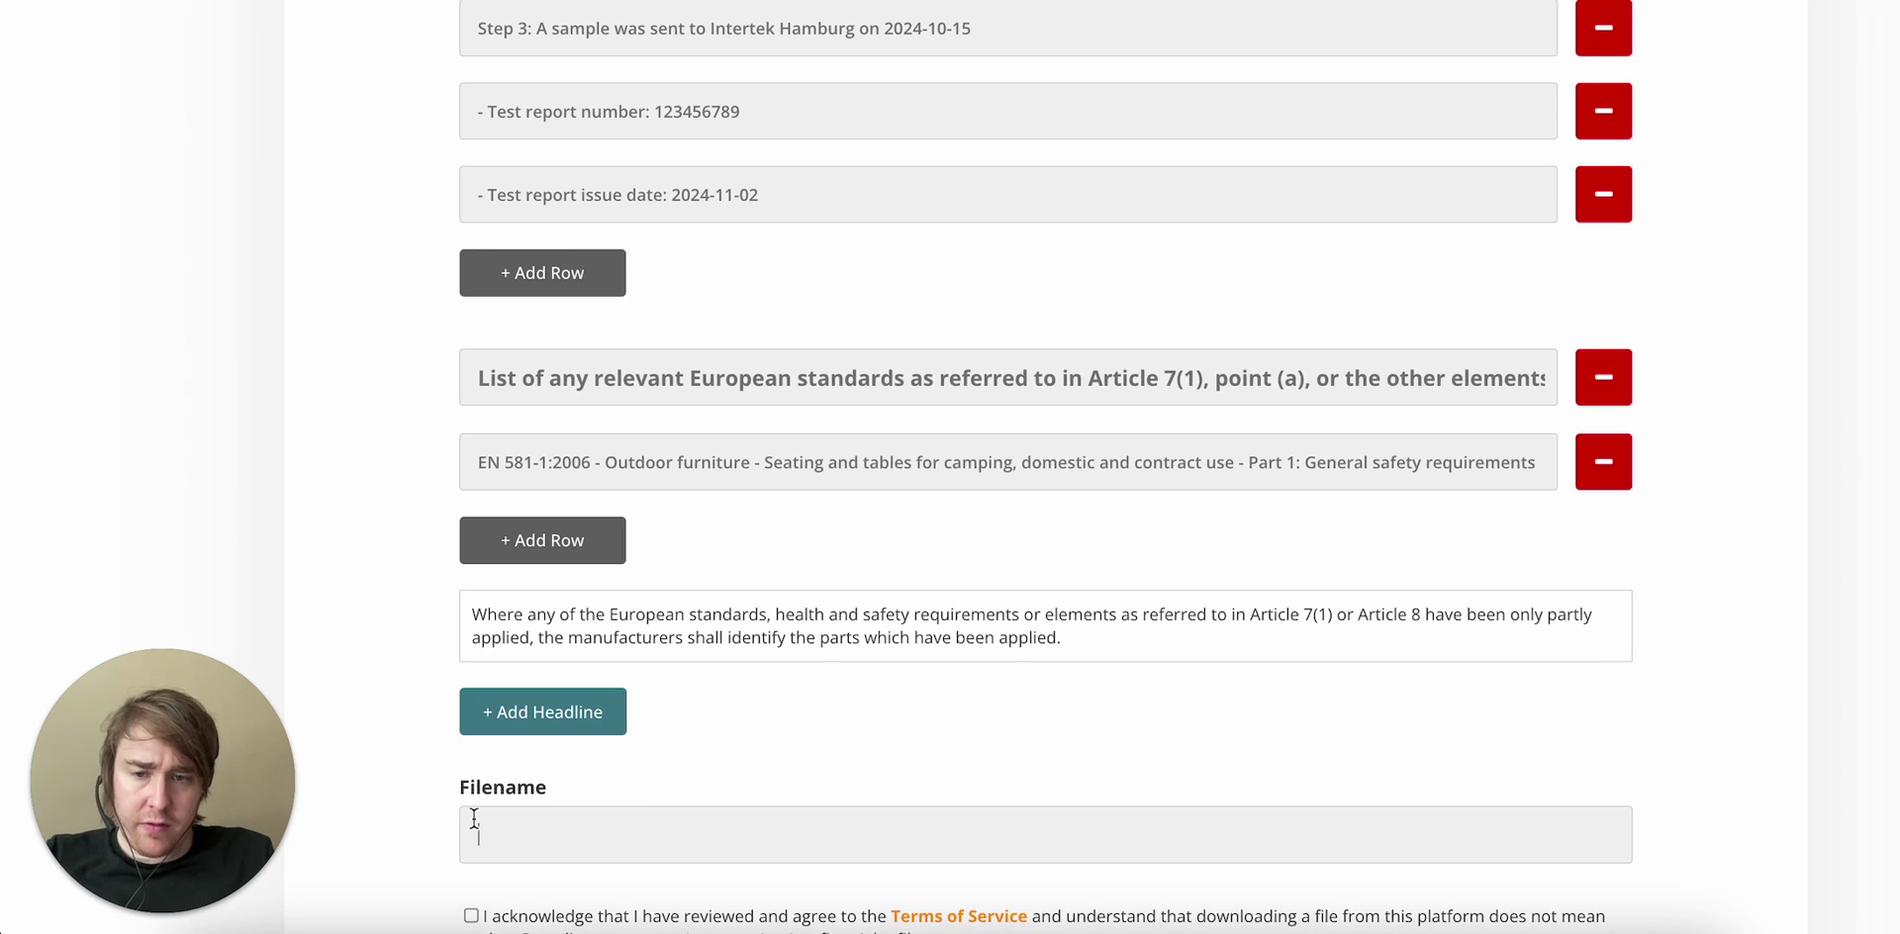
pyautogui.write('Technical do')
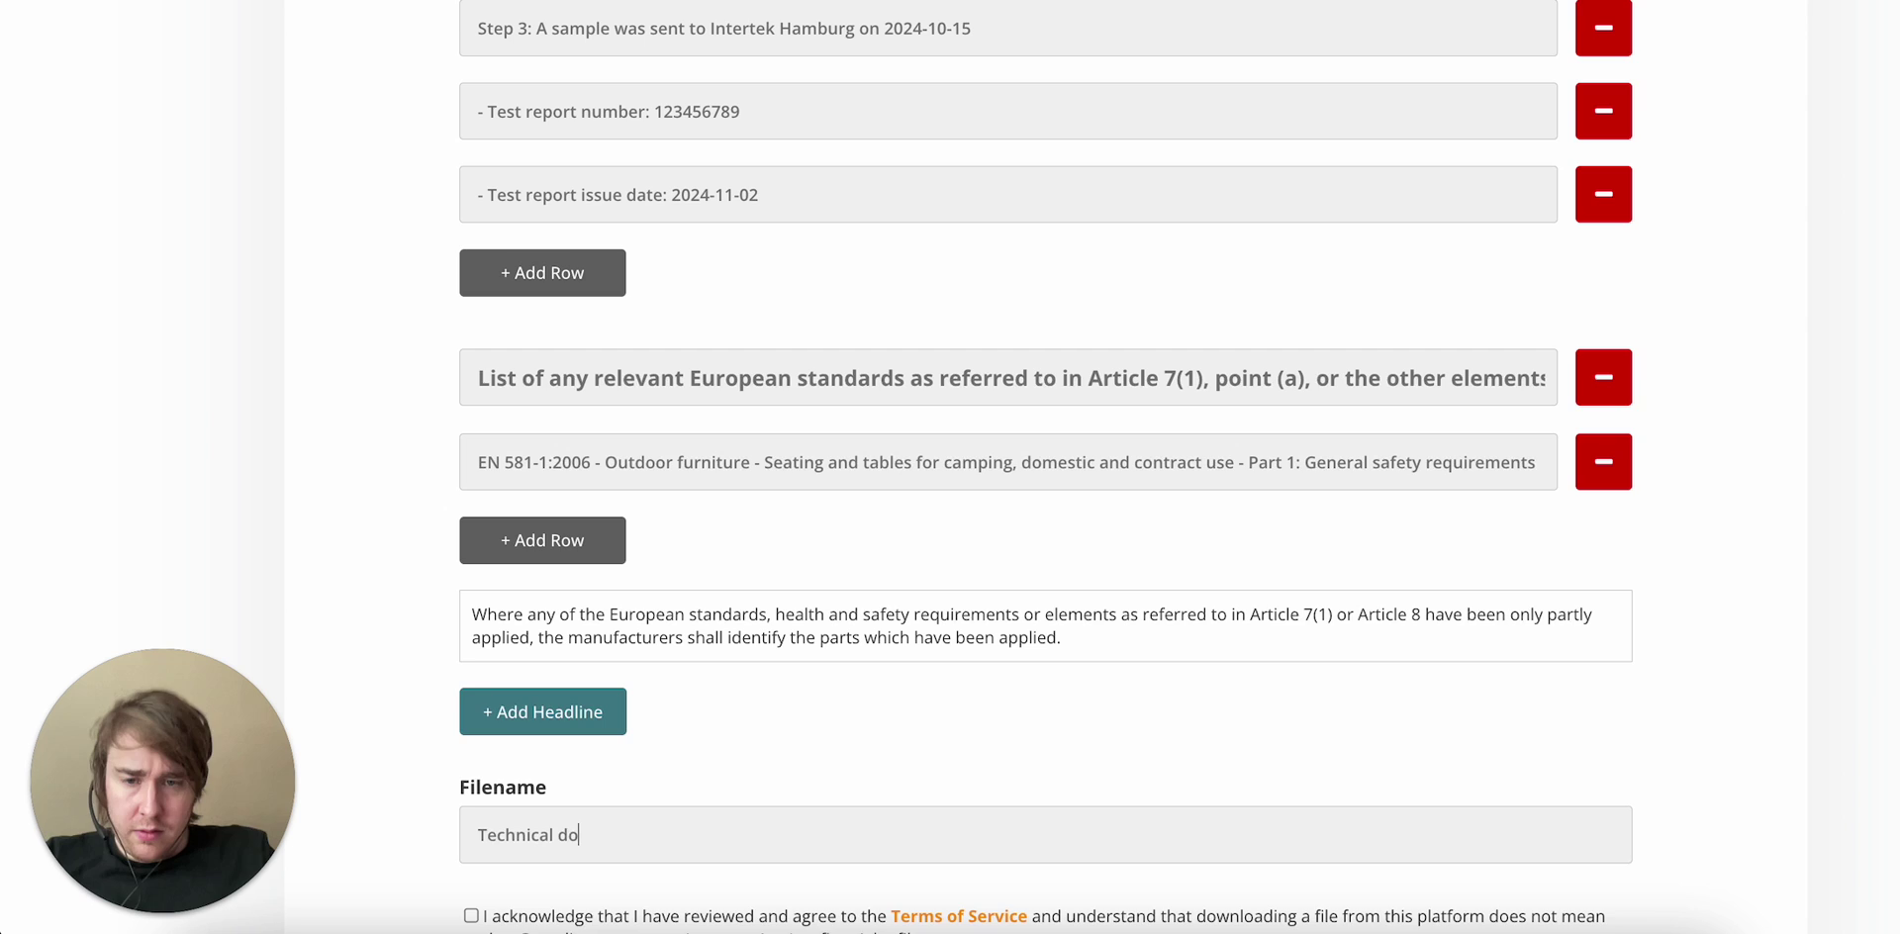
pyautogui.scroll(-1, 520, 727)
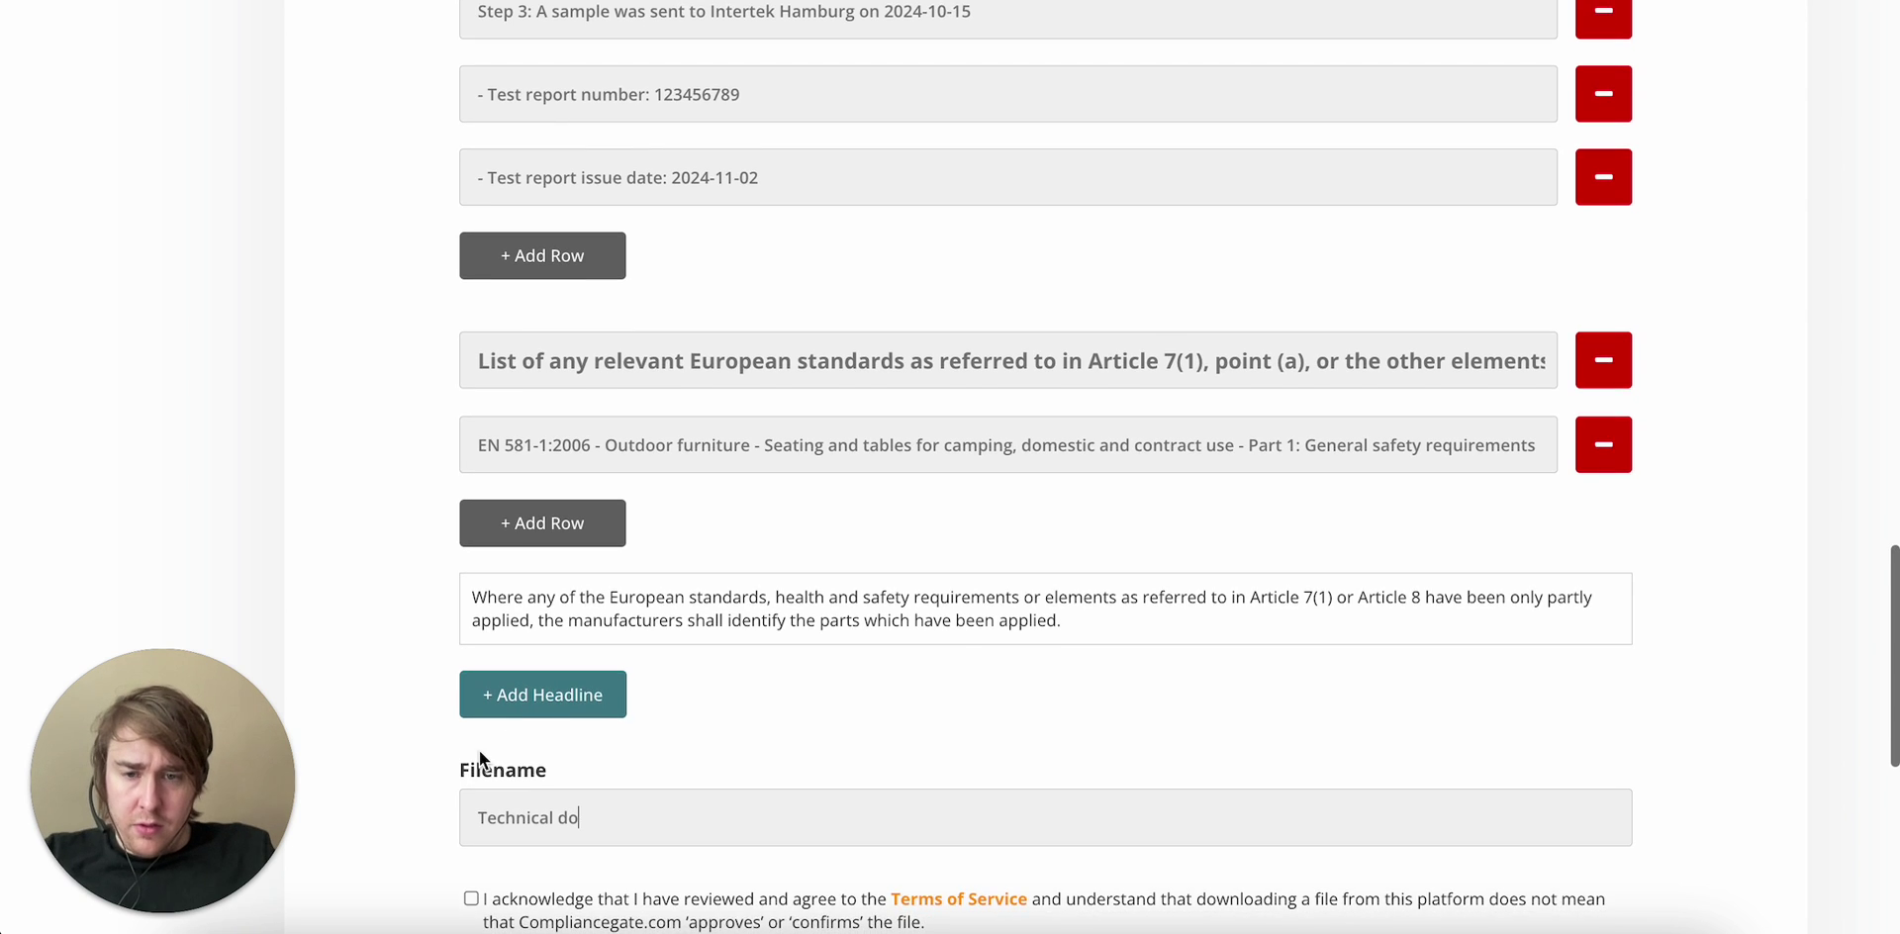
pyautogui.scroll(-2, 479, 750)
pyautogui.press('BackSpace')
pyautogui.press('BackSpace')
pyautogui.press('BackSpace')
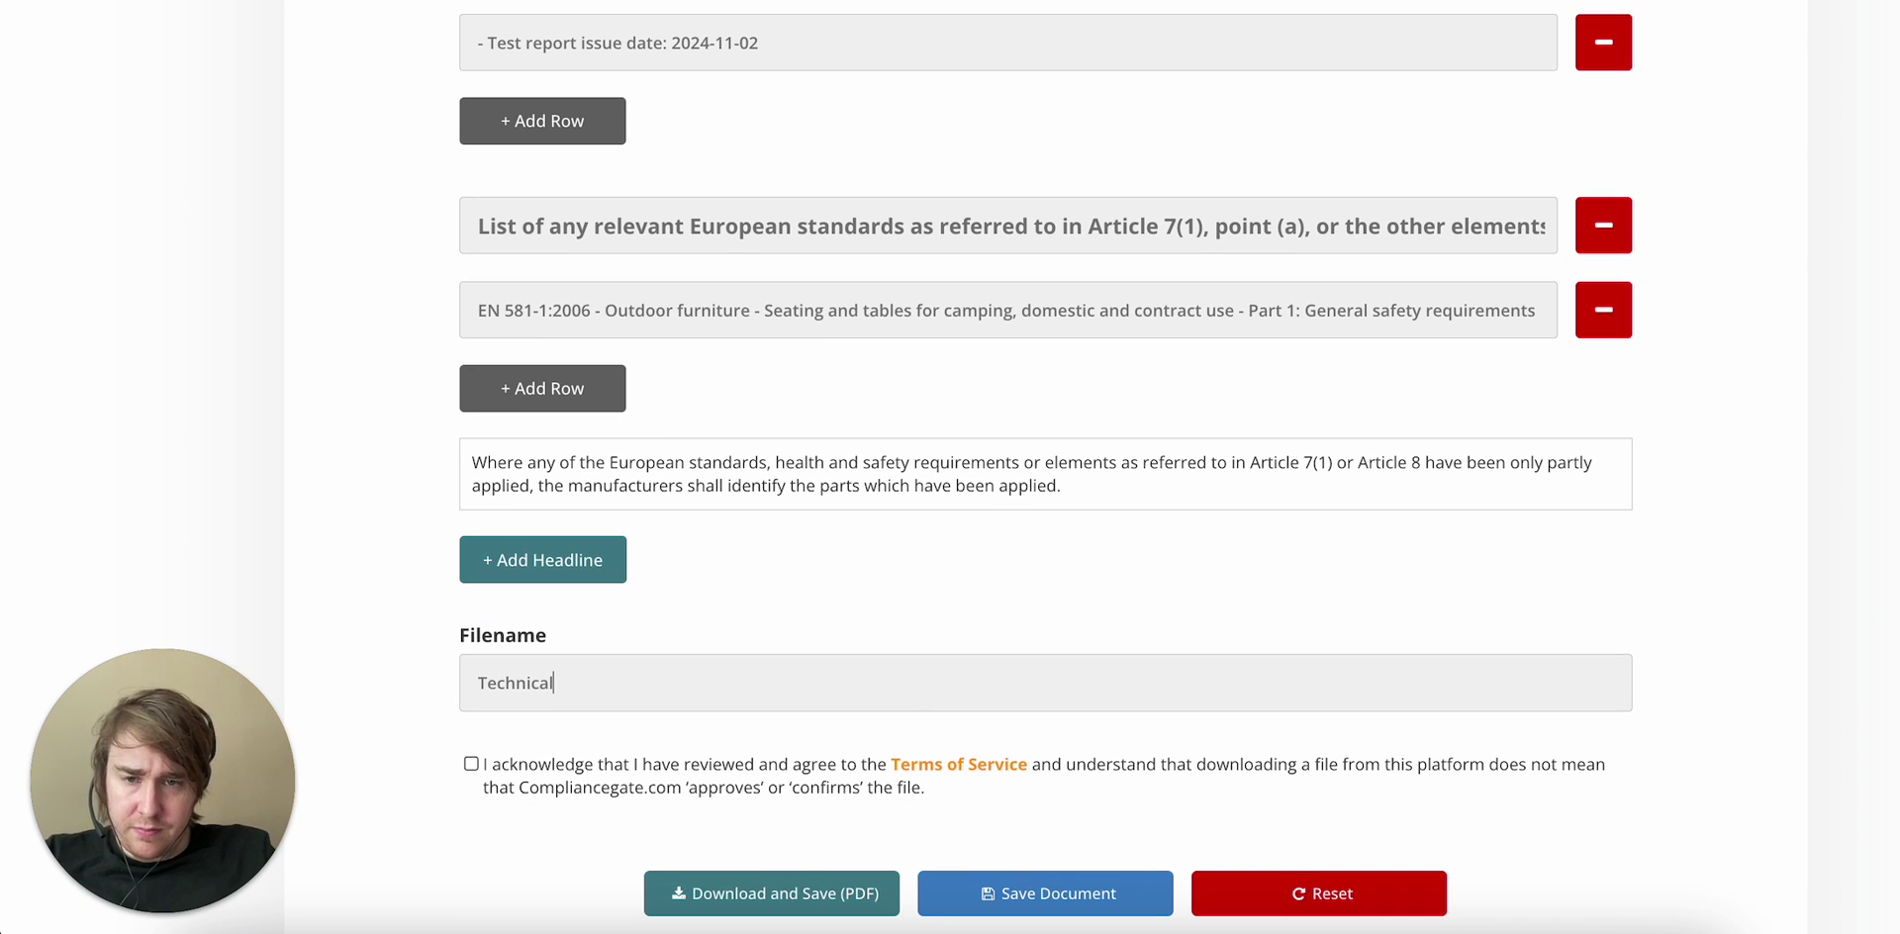
pyautogui.write('-D')
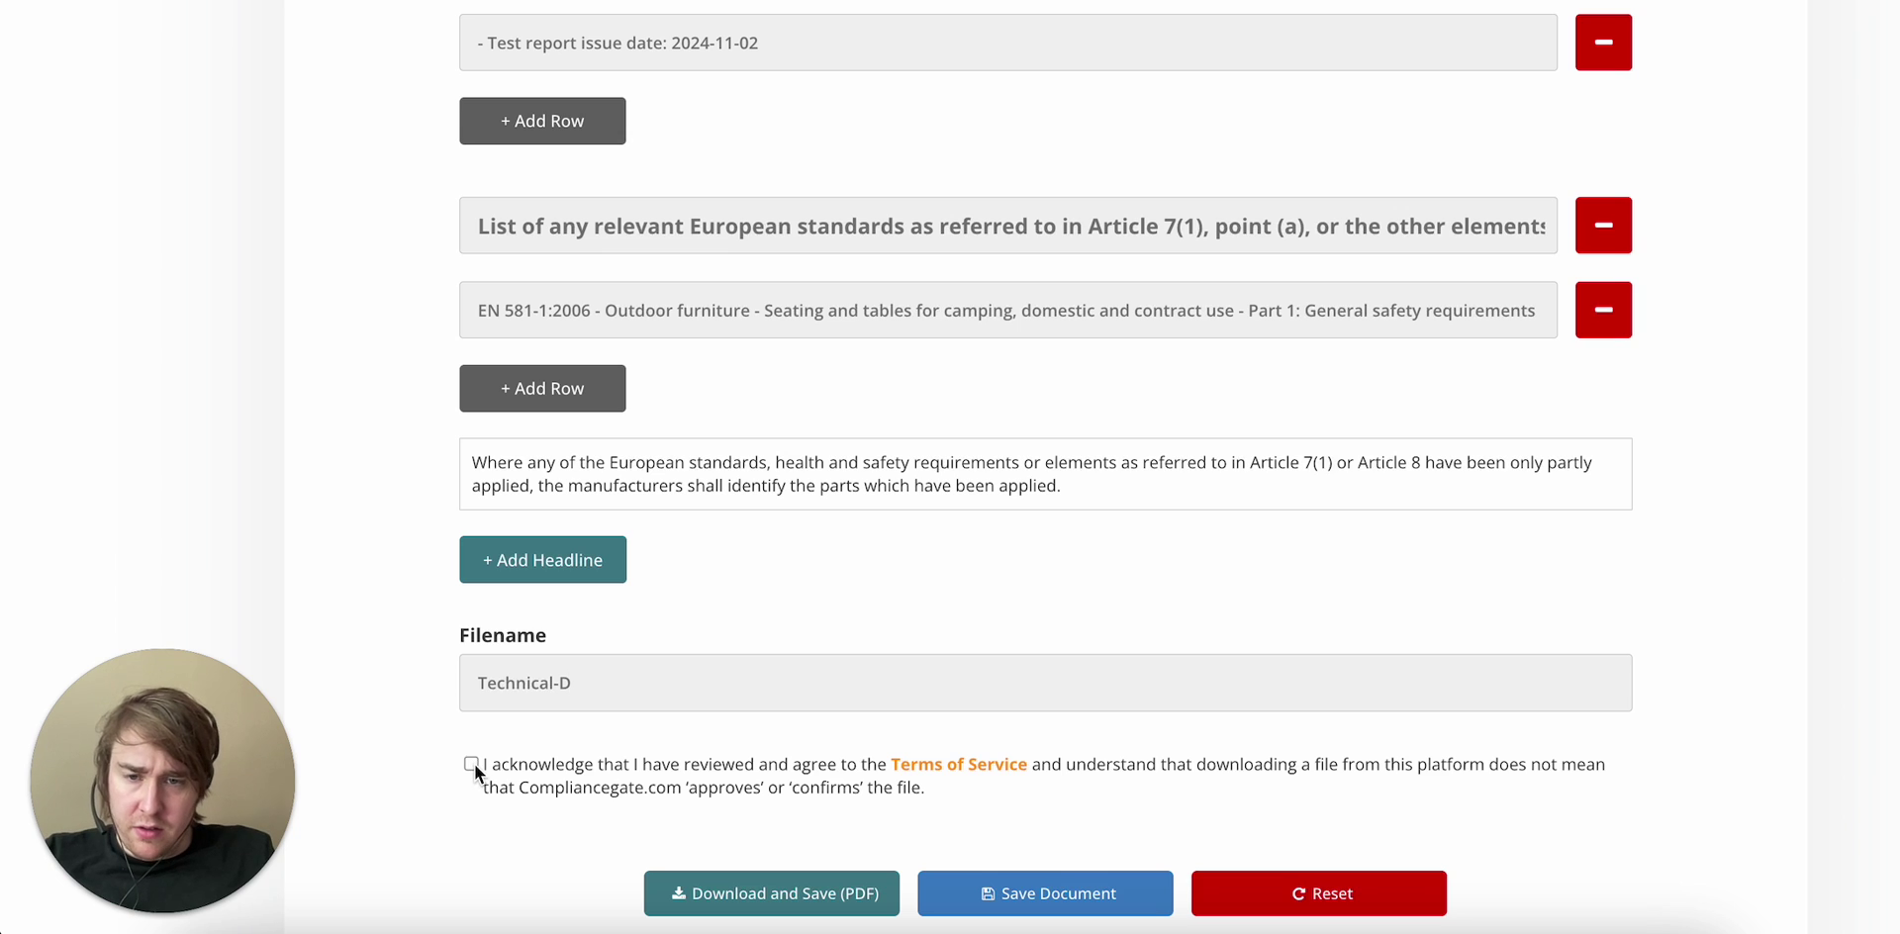
# Tick the Terms of Service acknowledgement checkbox.
pyautogui.click(471, 764)
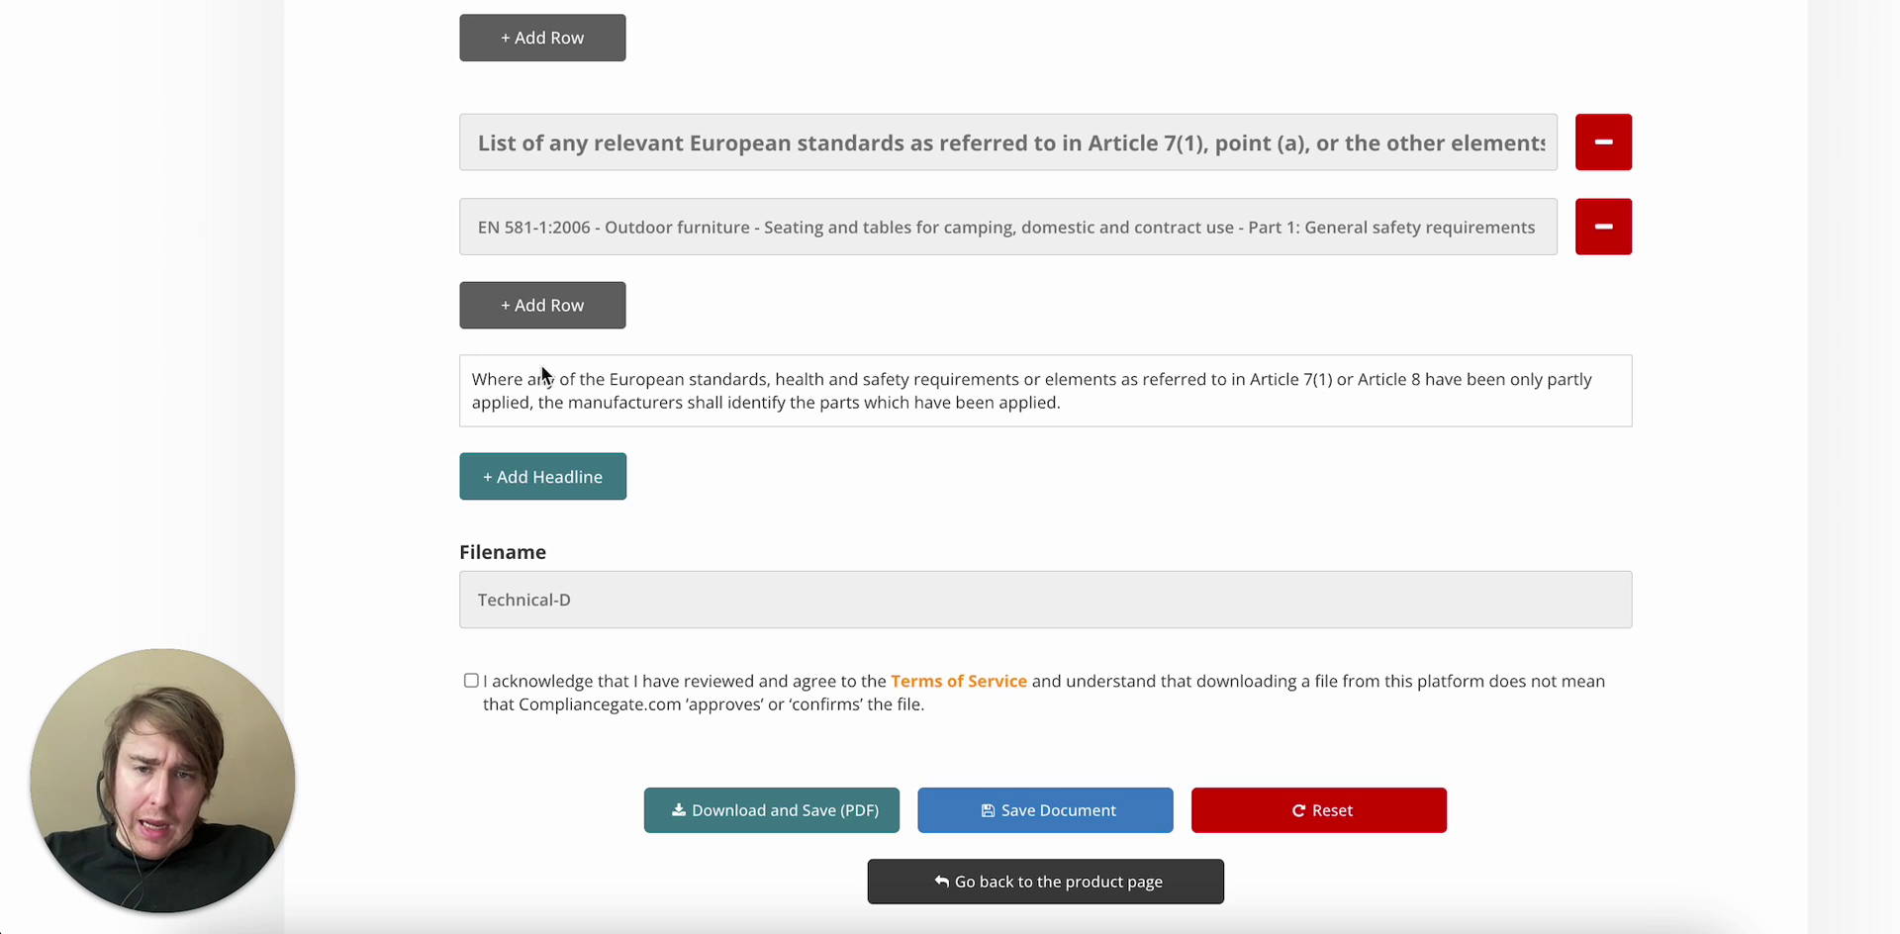
pyautogui.scroll(3, 971, 478)
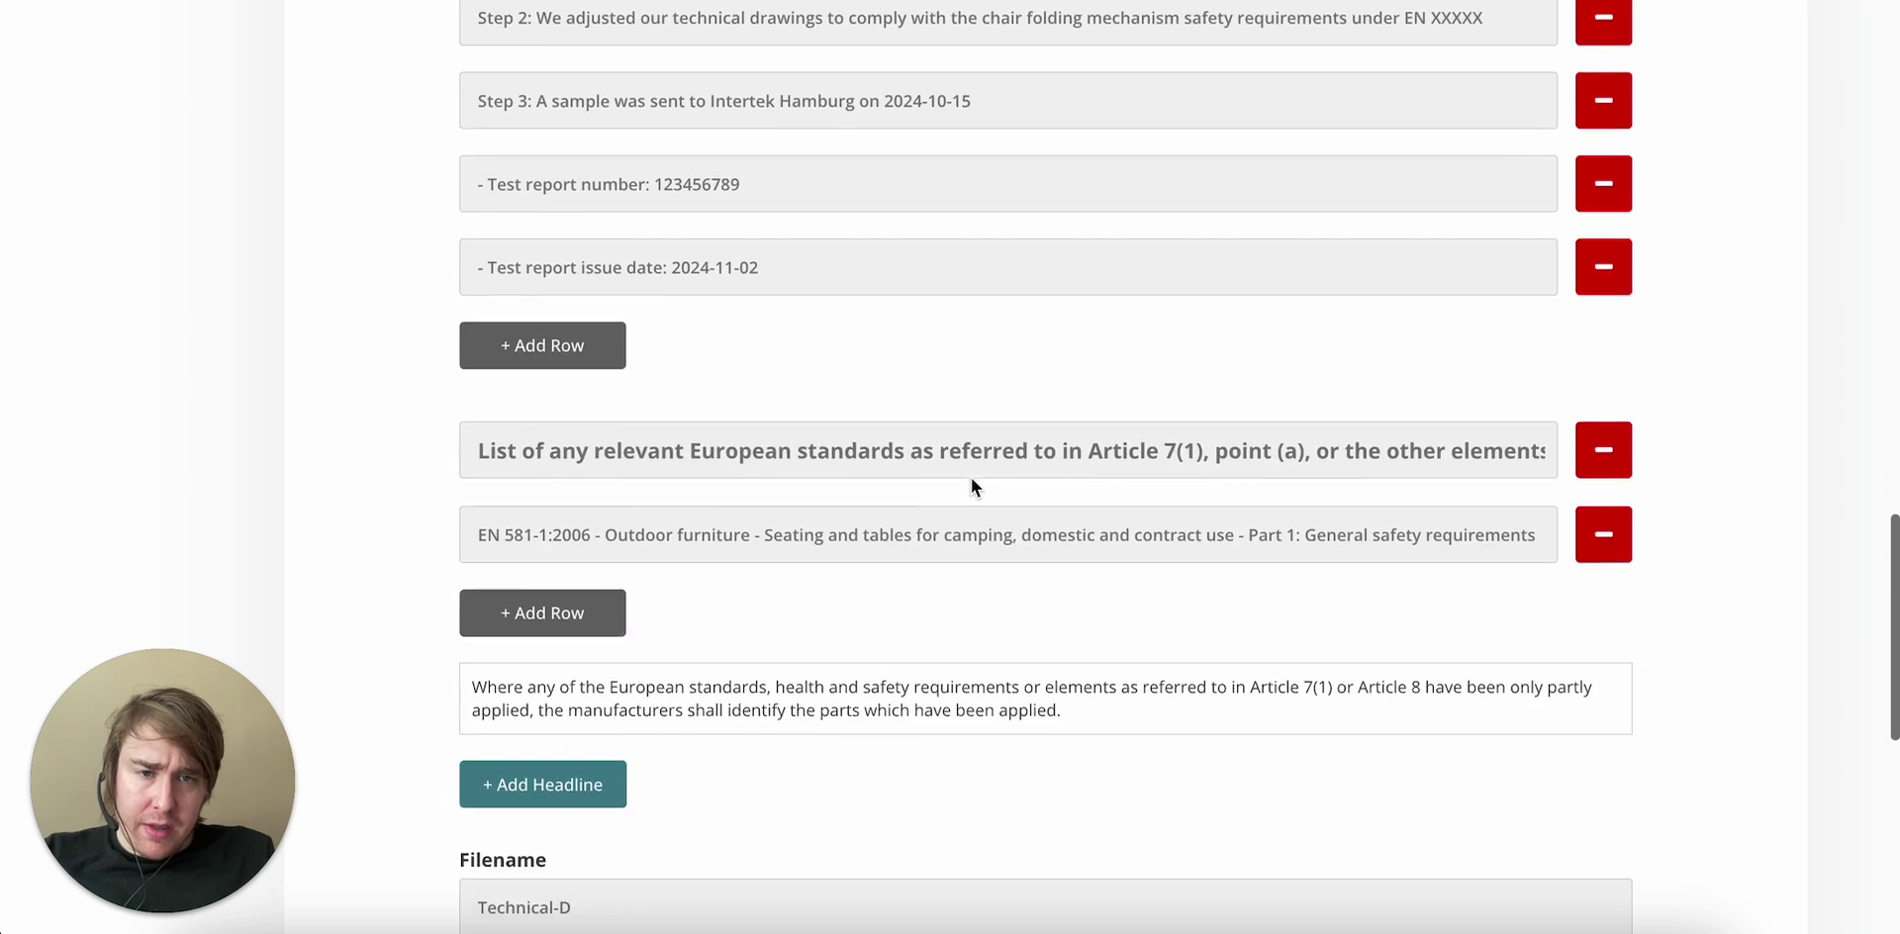
pyautogui.scroll(2, 970, 477)
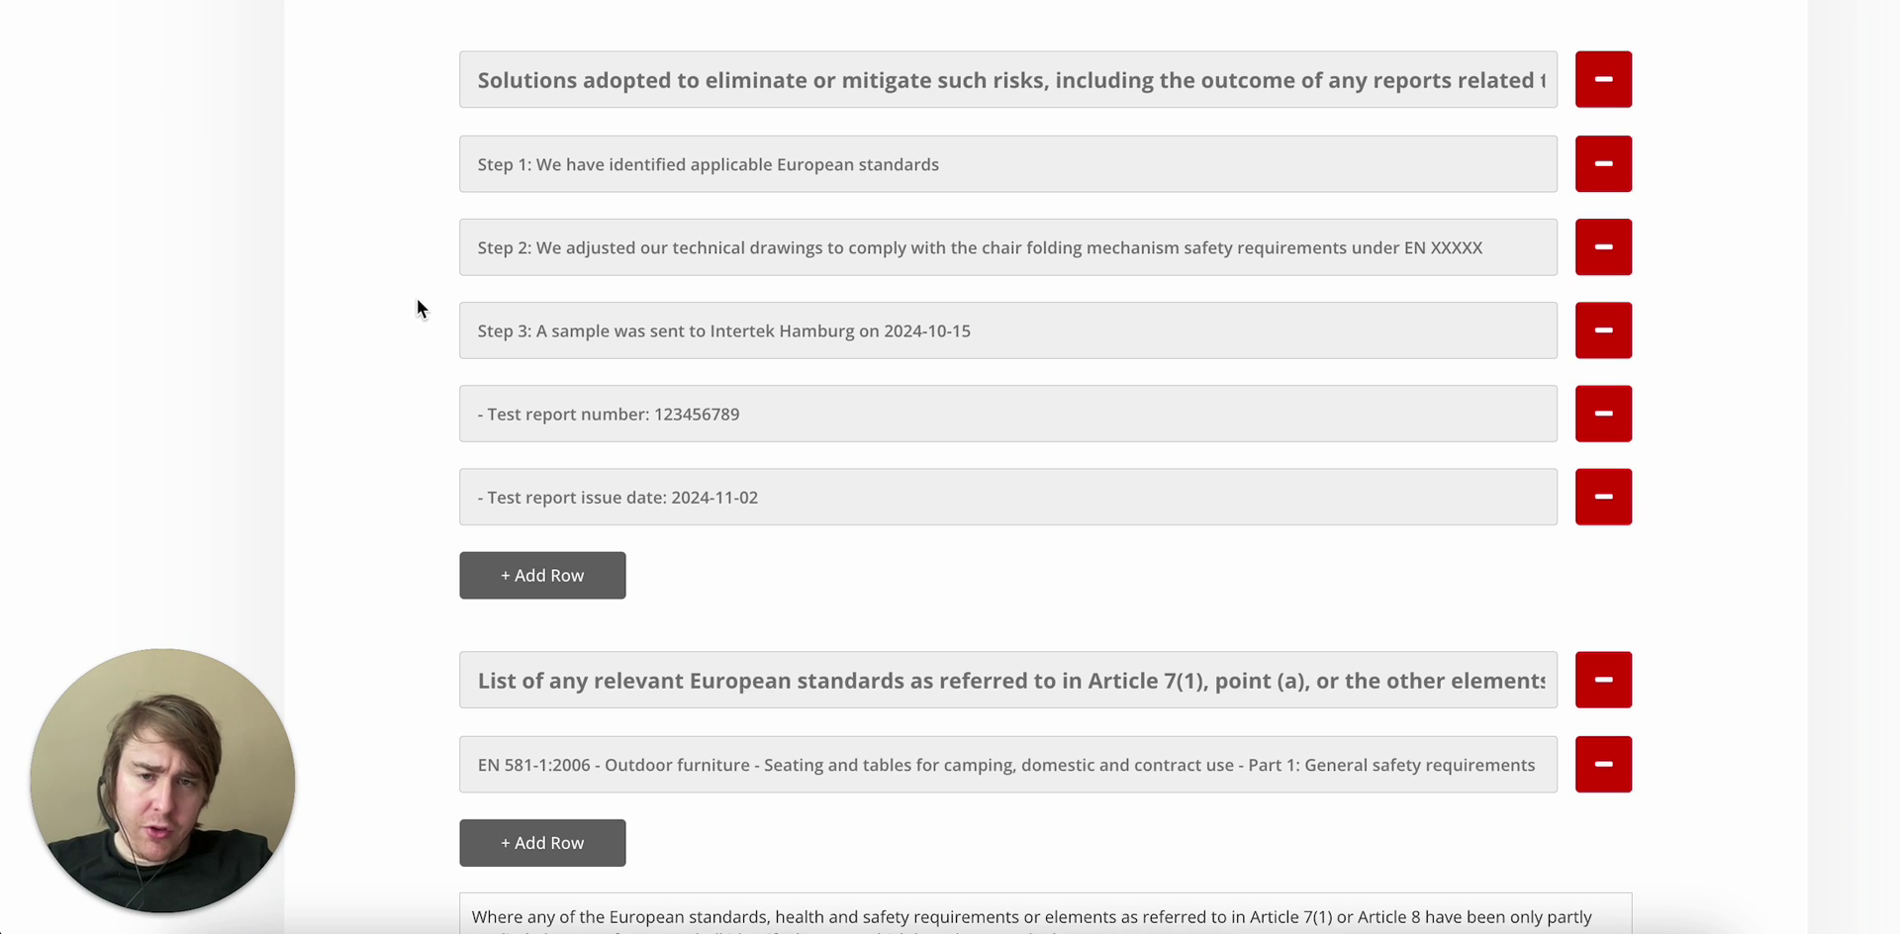
pyautogui.scroll(-3, 417, 299)
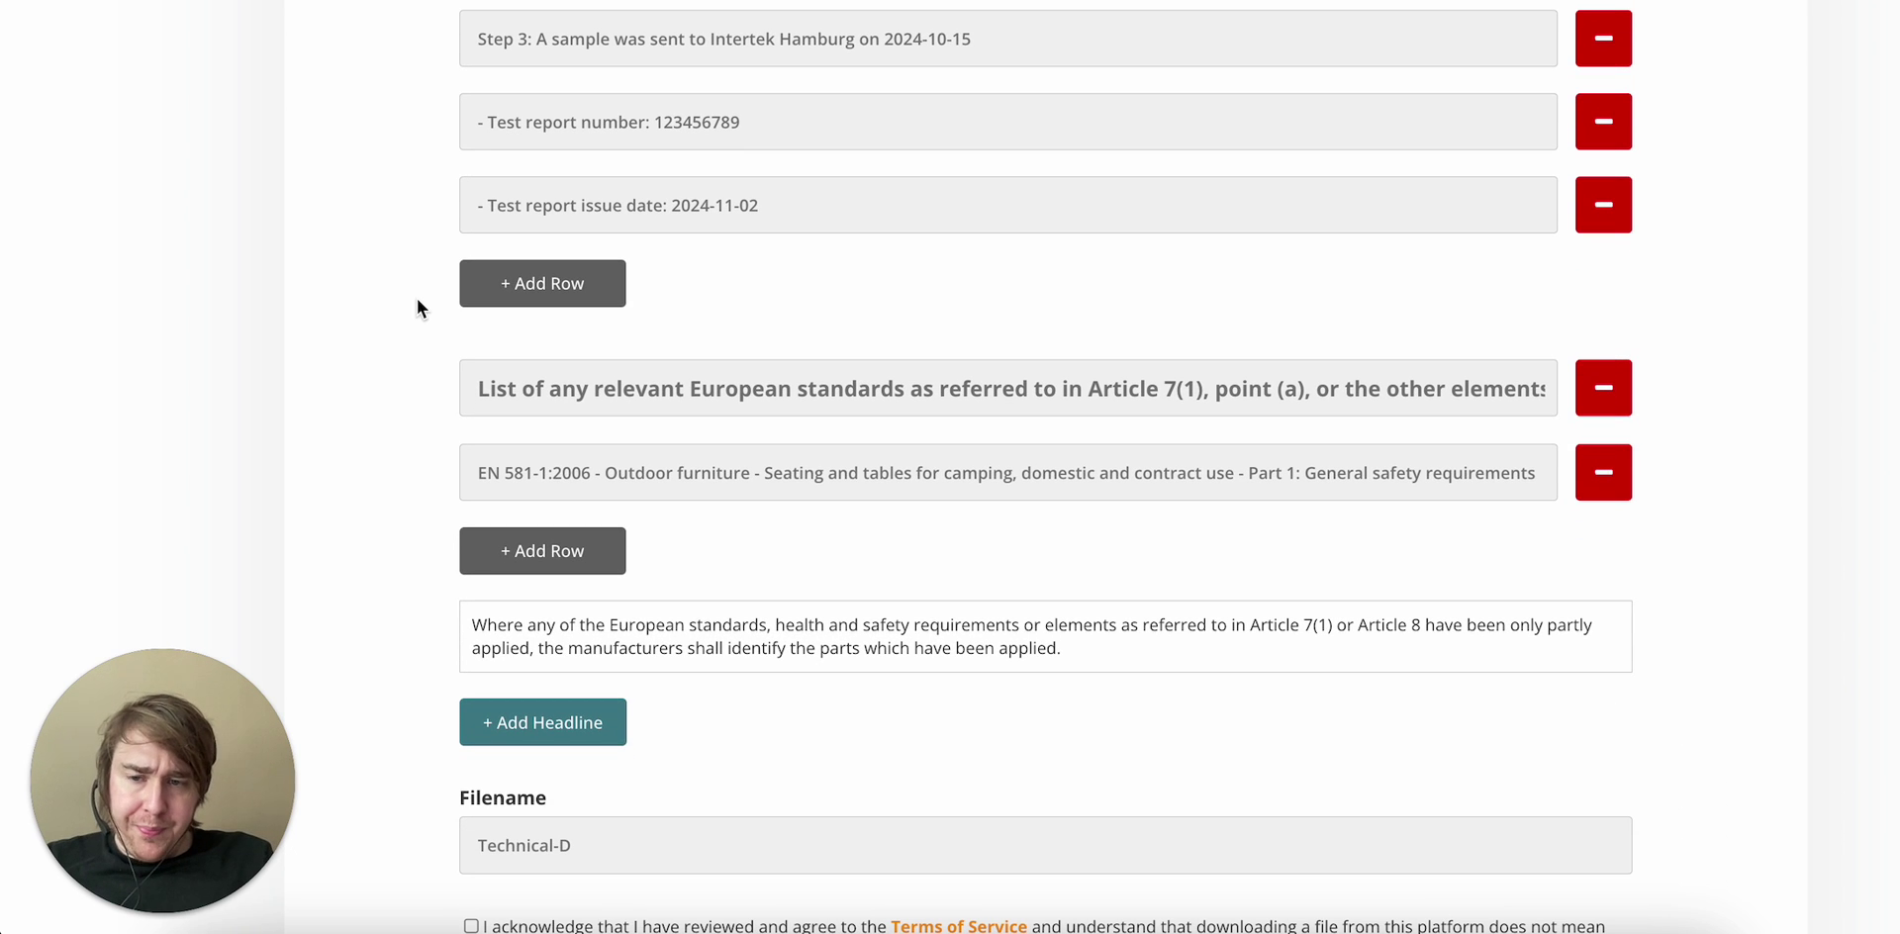
pyautogui.scroll(-2, 412, 323)
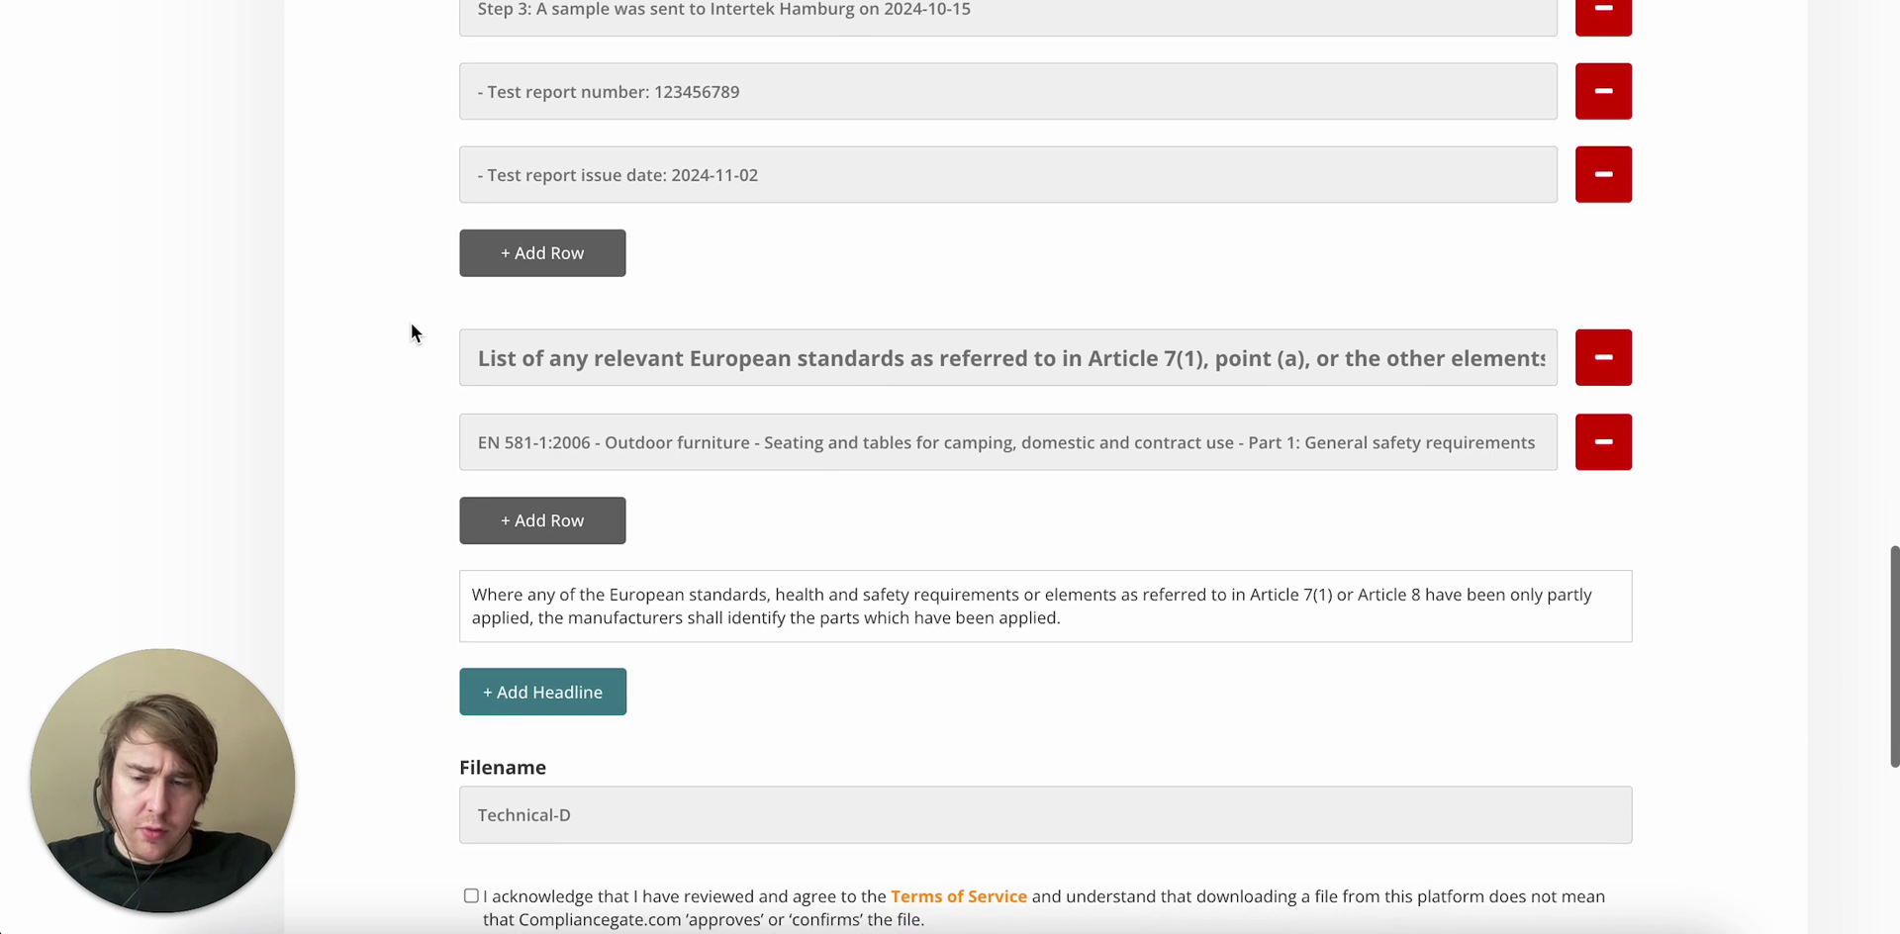
# With terms ticked, save Technical-D.pdf (58.9 KB) to Downloads and open it.
pyautogui.click(471, 738)
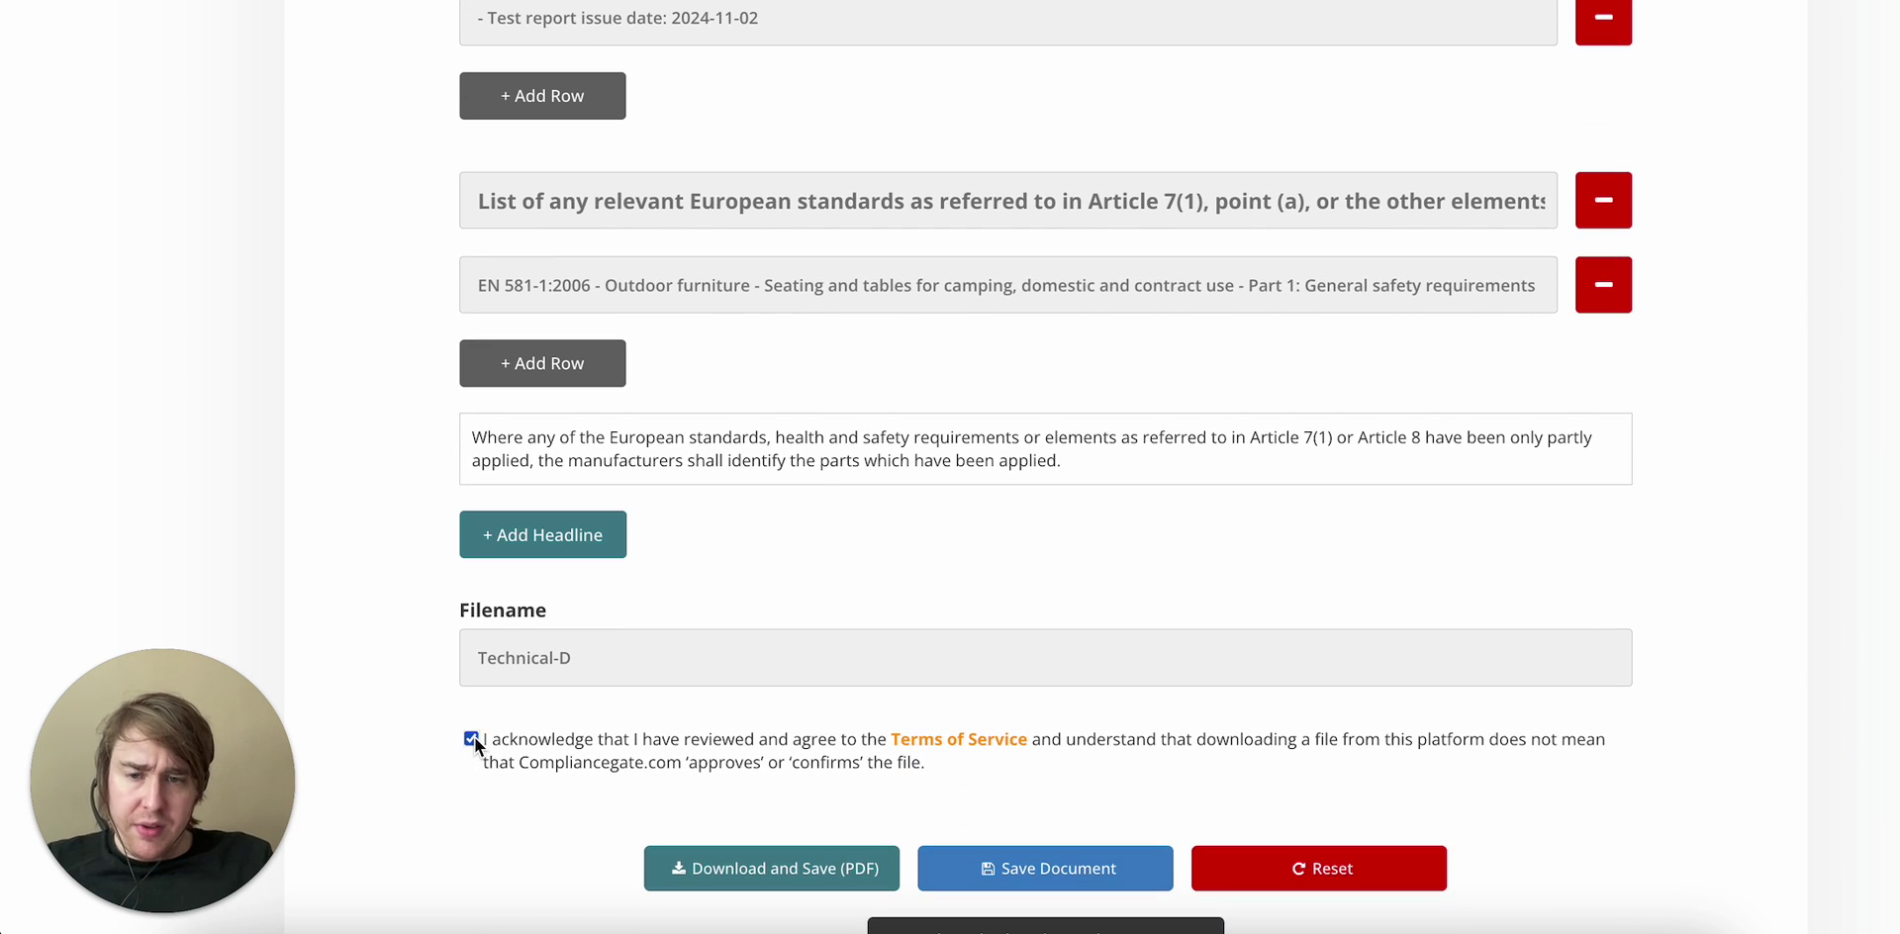
pyautogui.scroll(-1, 890, 548)
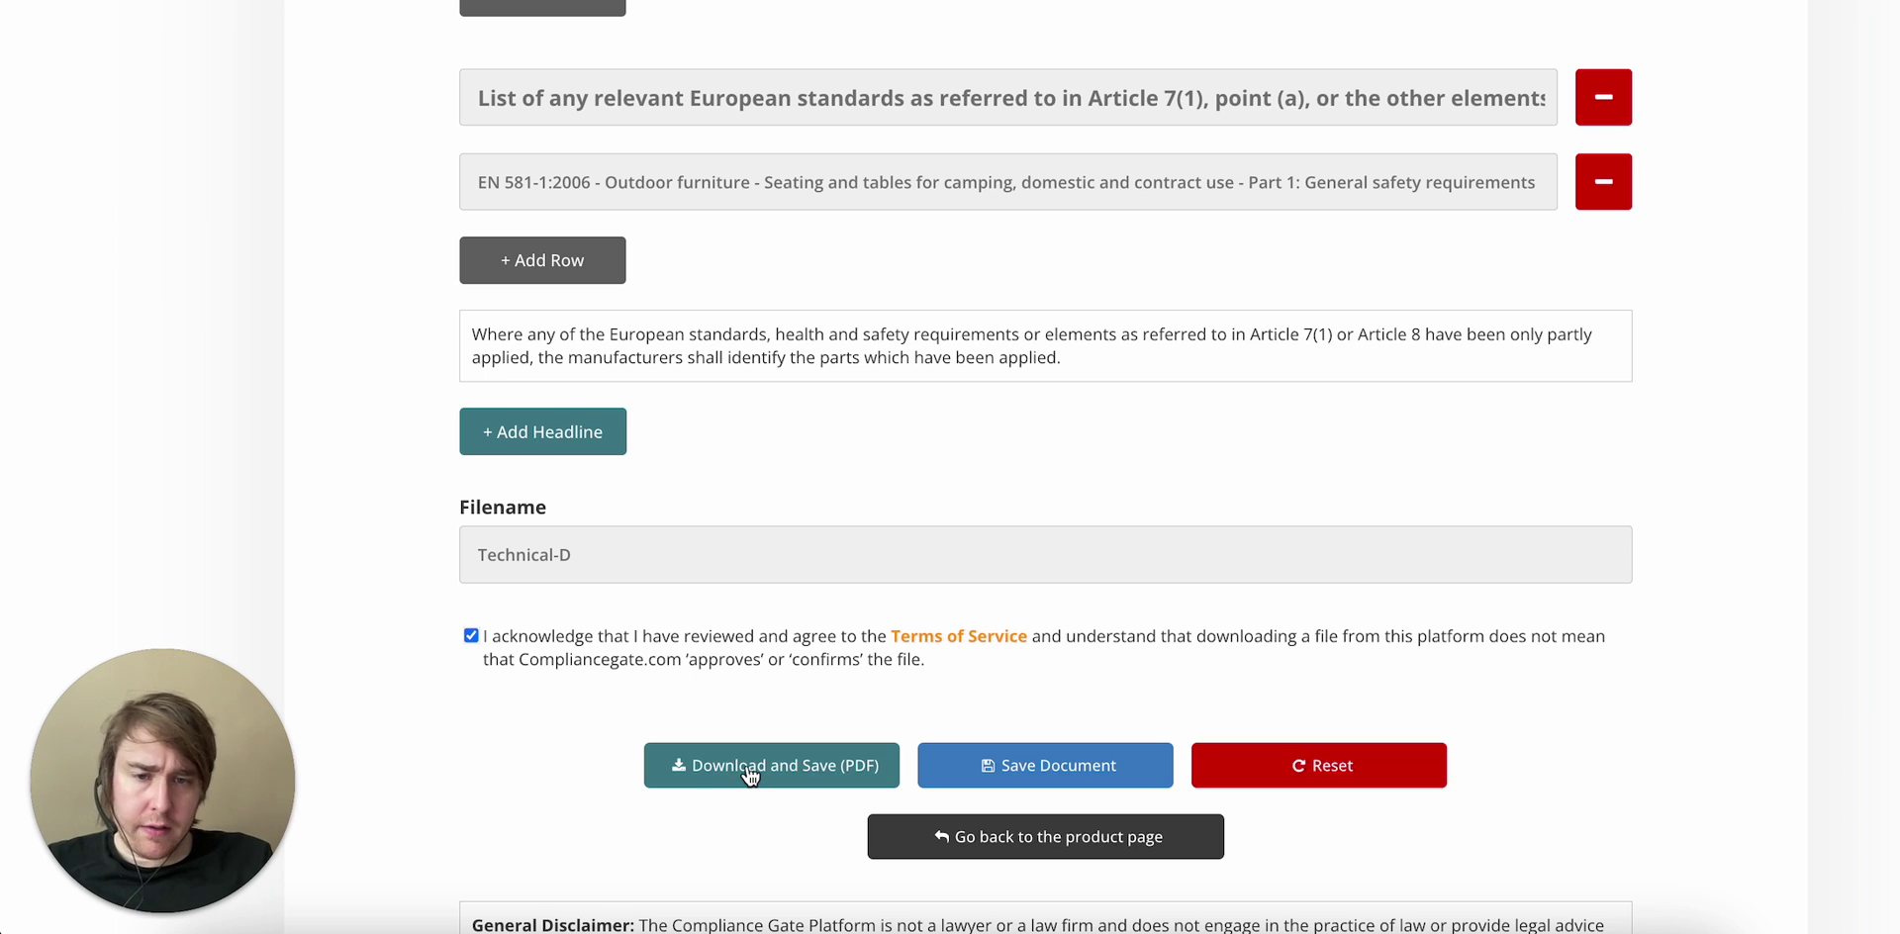
pyautogui.click(750, 775)
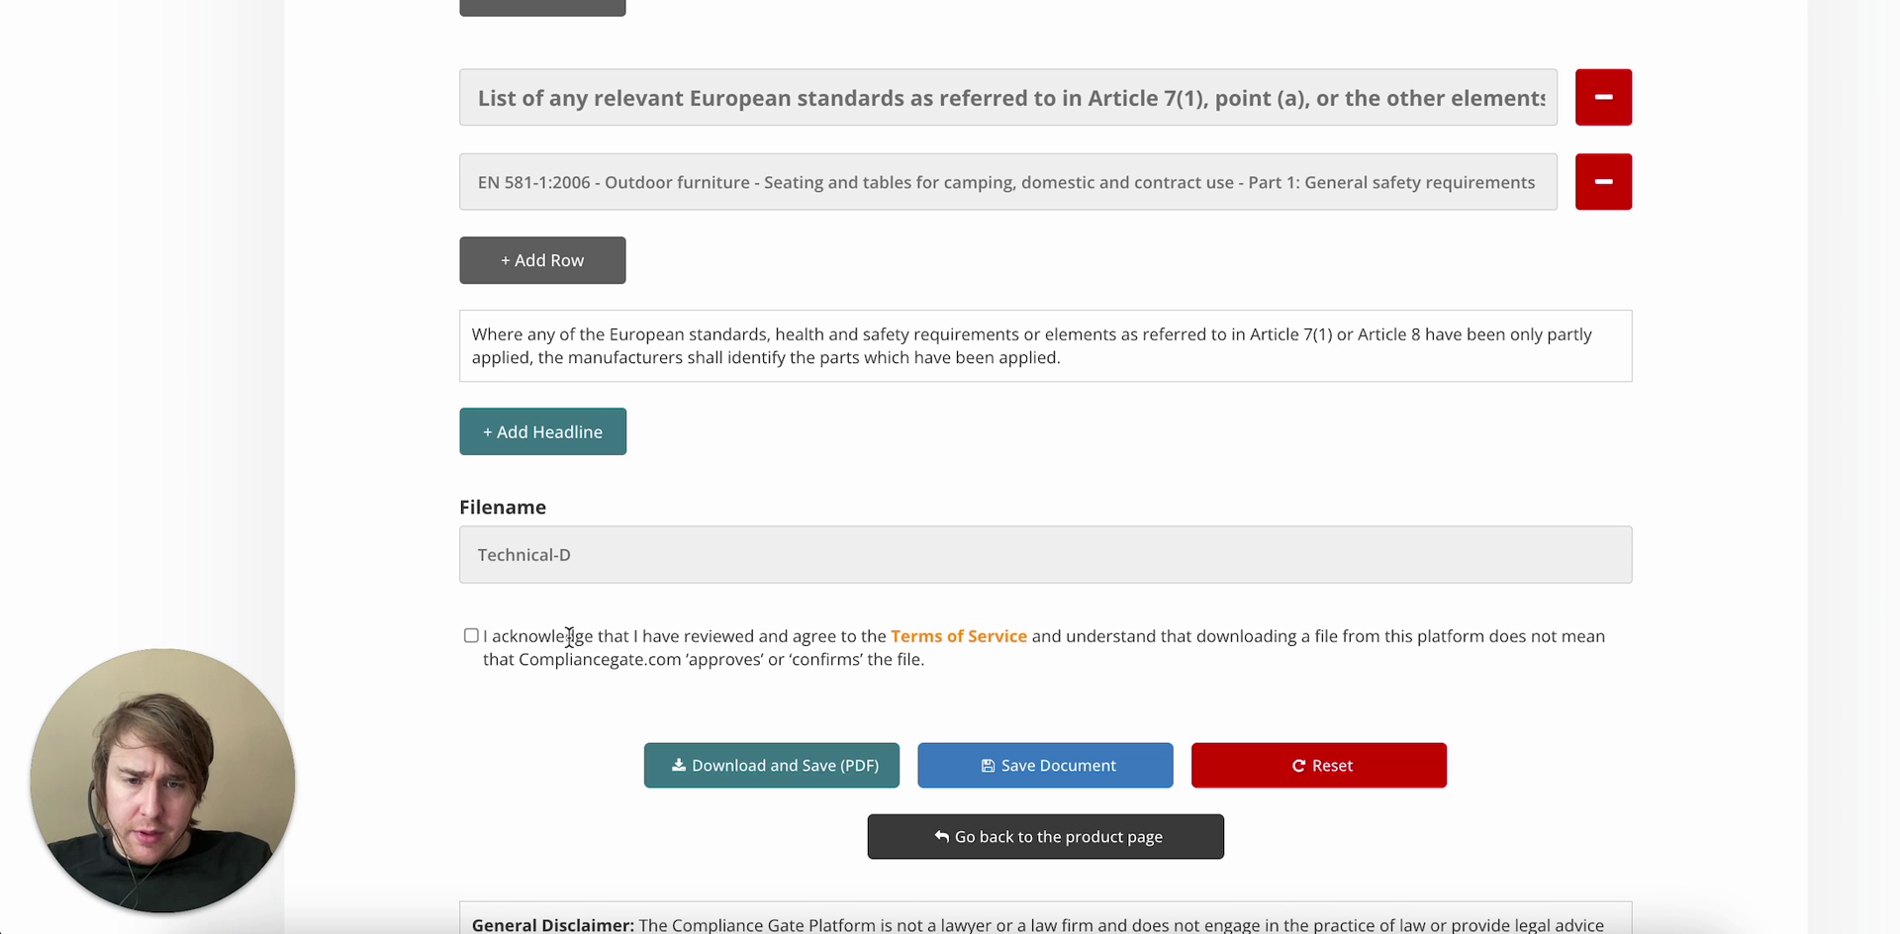
pyautogui.scroll(-1, 569, 637)
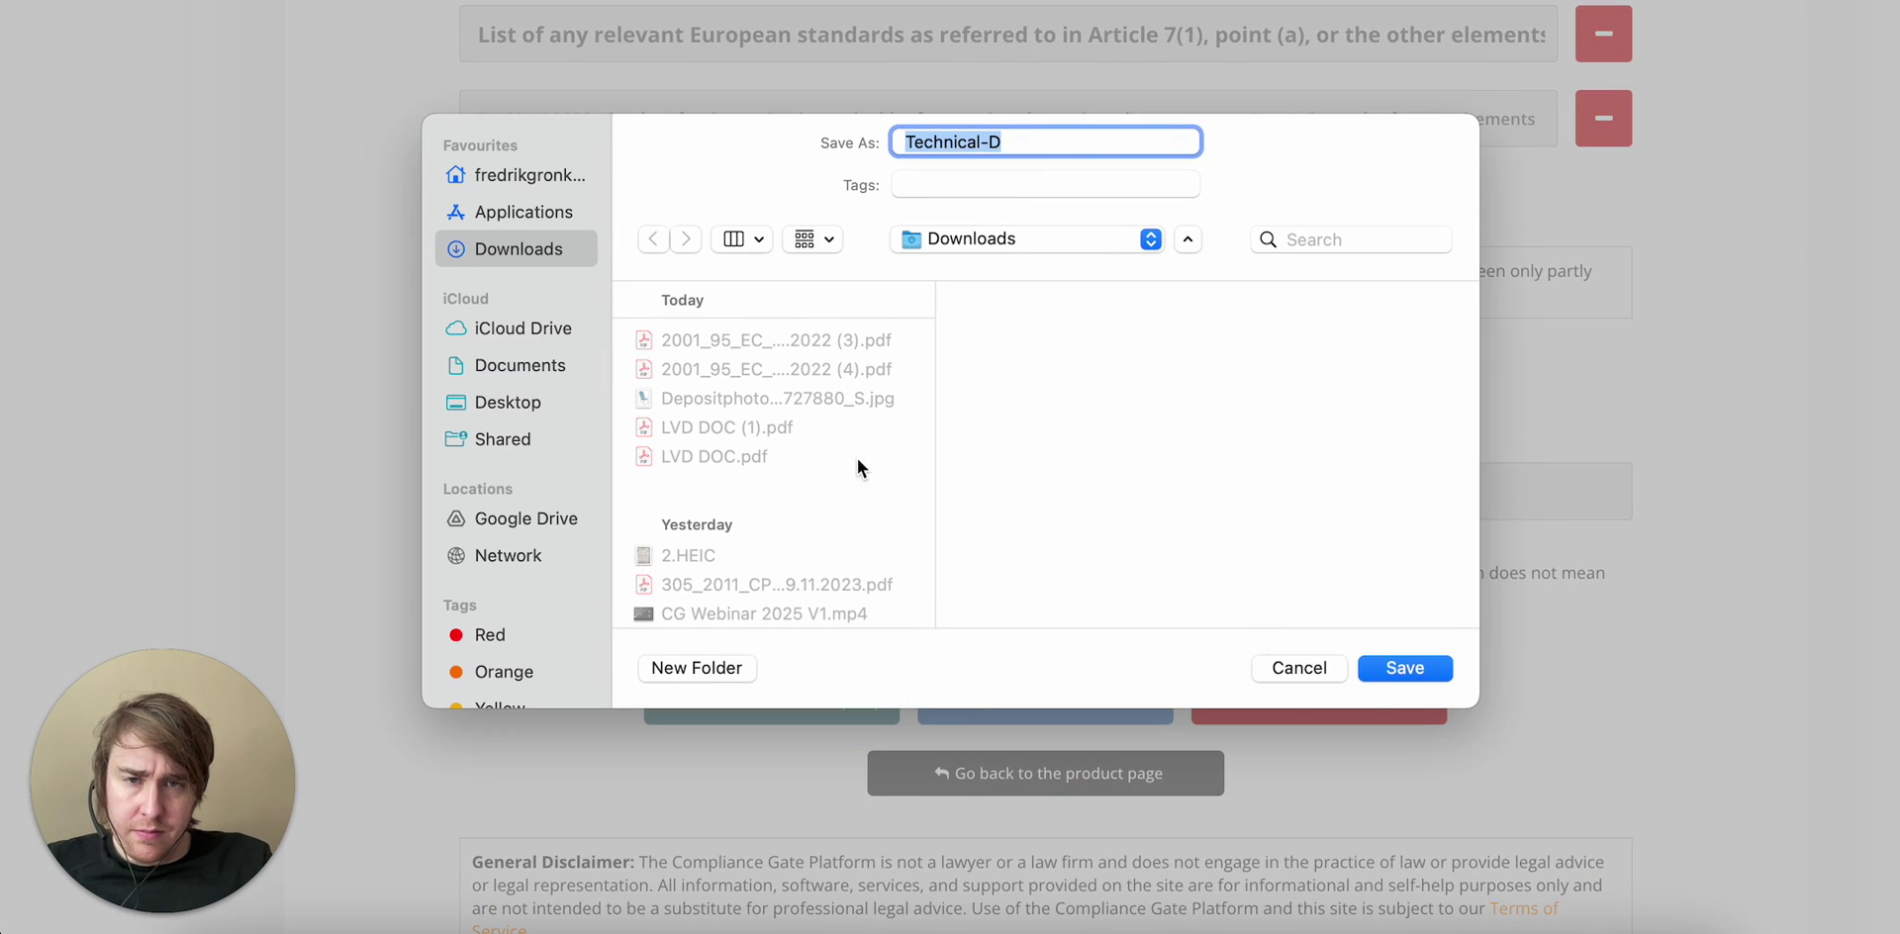
pyautogui.click(1384, 665)
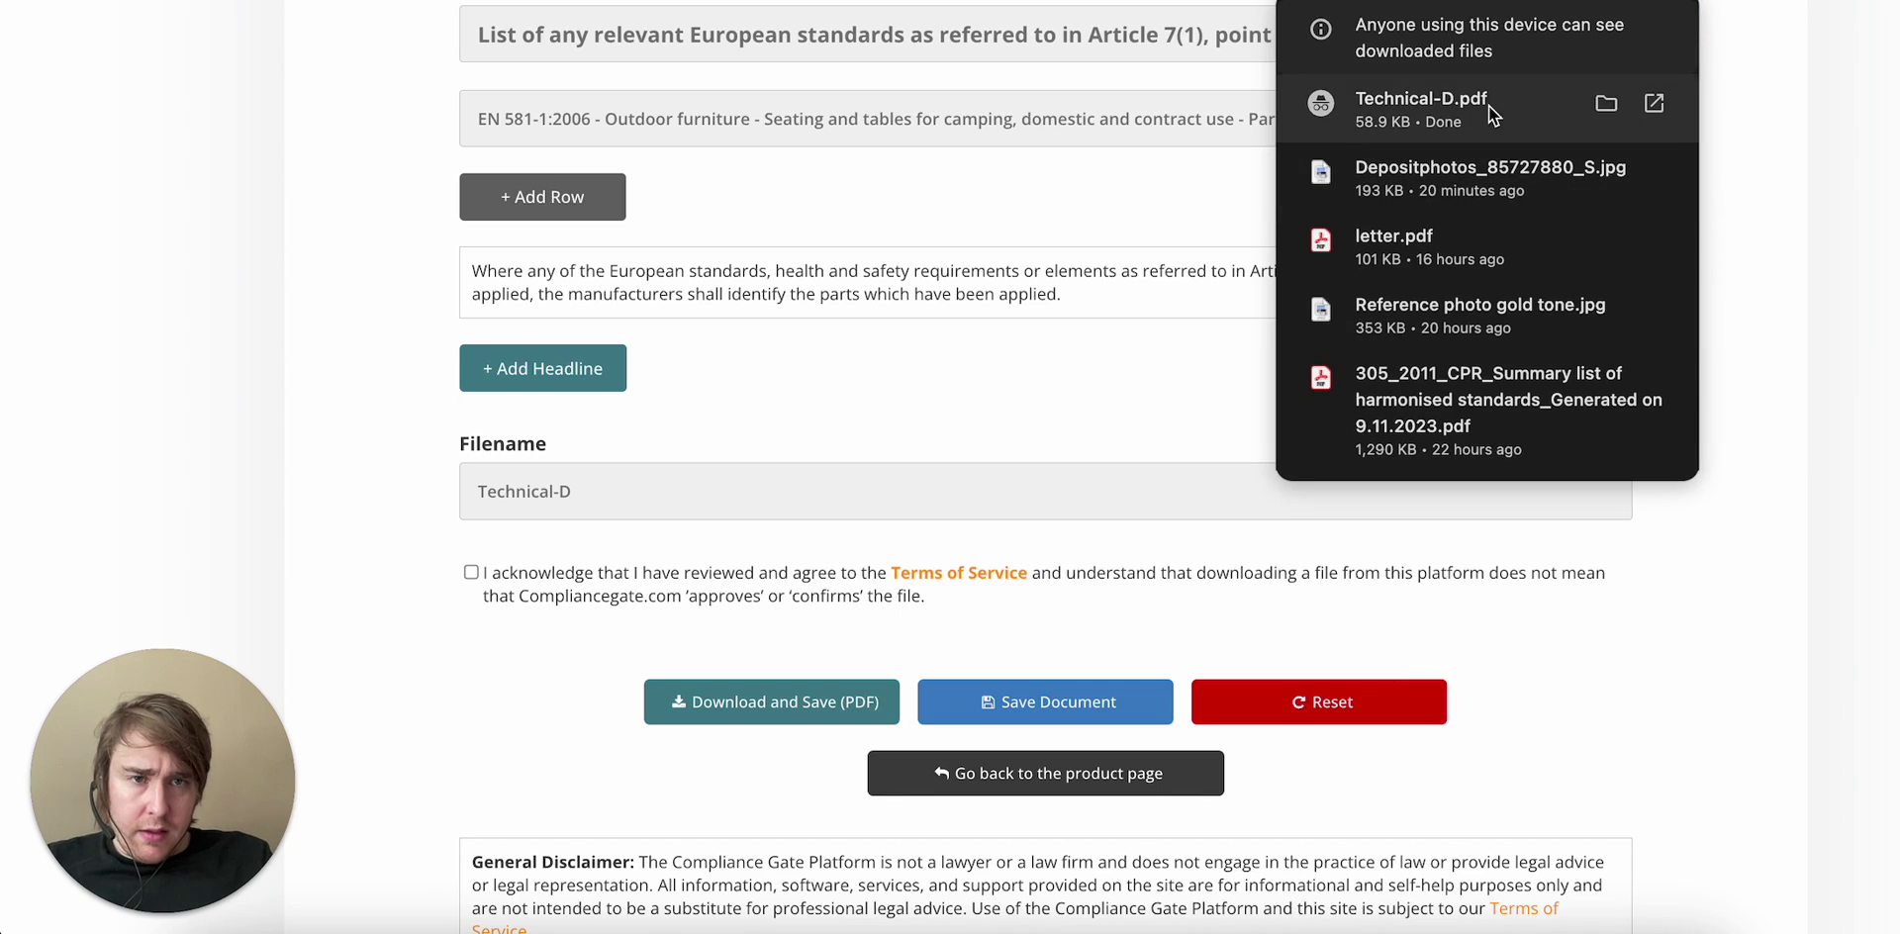
pyautogui.click(1490, 109)
# Review the top of Technical-D.pdf, highlighting its title and the Essential characteristics heading.
pyautogui.scroll(-1, 1059, 326)
pyautogui.scroll(1, 1060, 341)
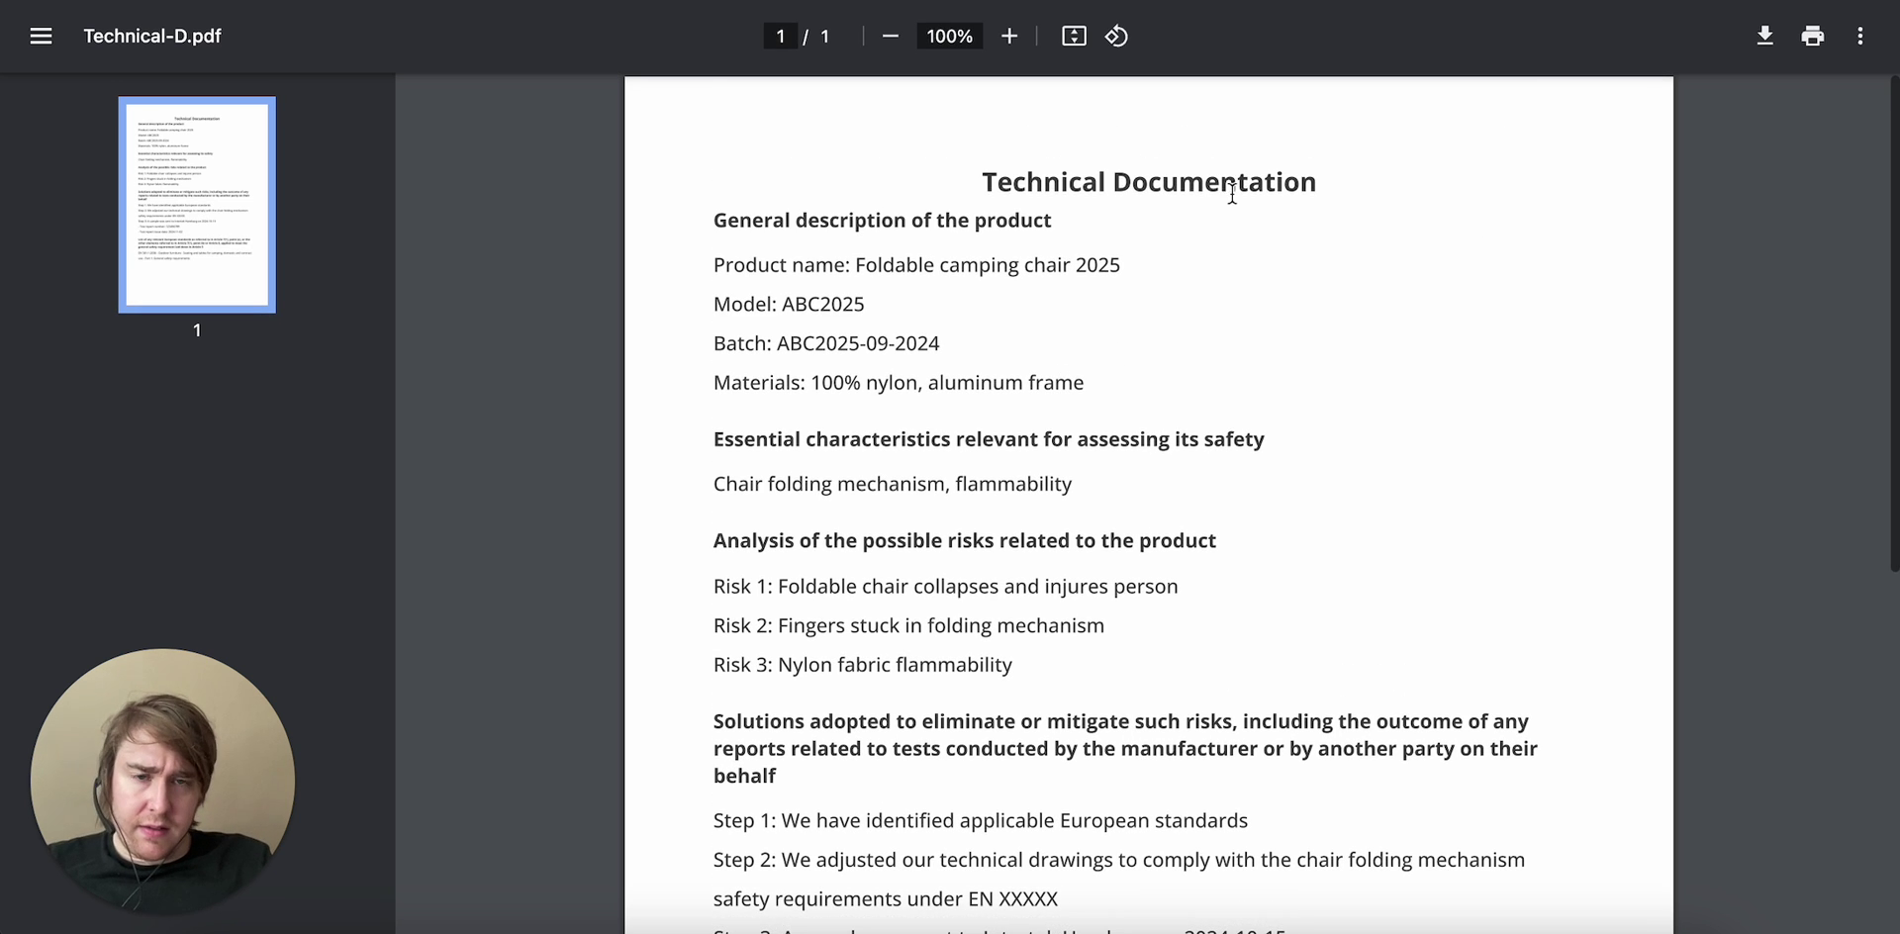
pyautogui.moveTo(984, 182); pyautogui.dragTo(1295, 198)
pyautogui.click(1294, 199)
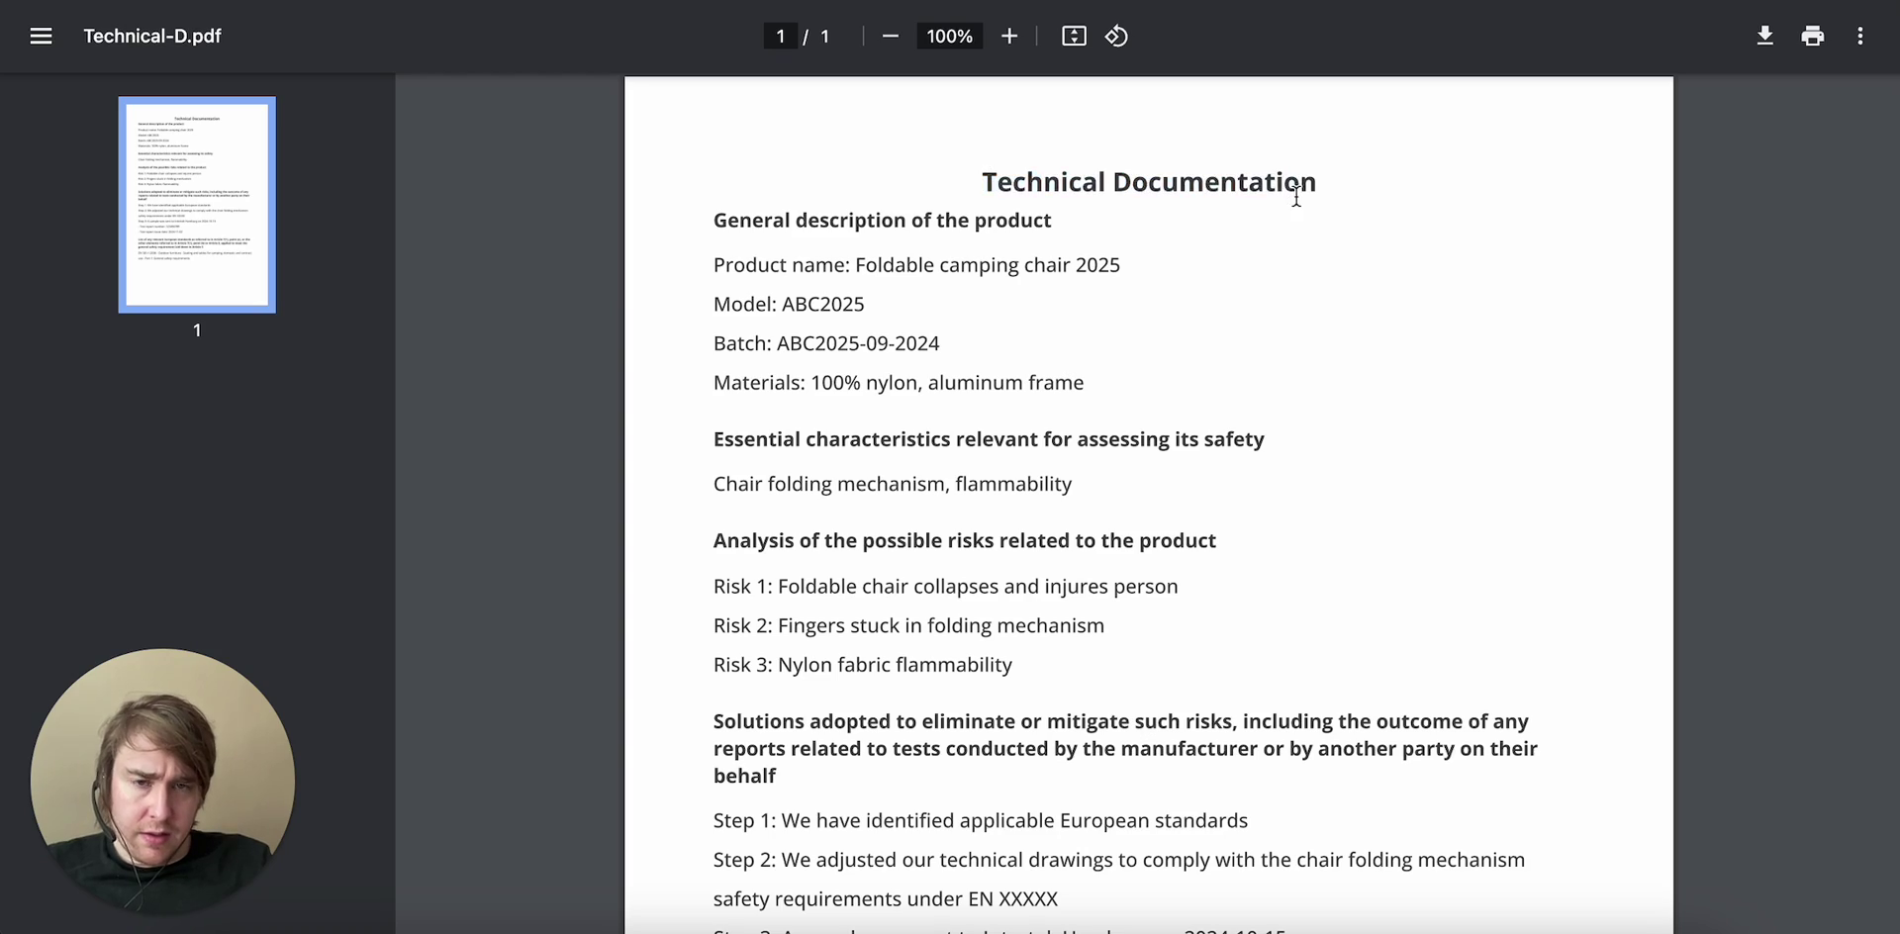
pyautogui.scroll(-2, 1294, 209)
pyautogui.scroll(-12, 1294, 209)
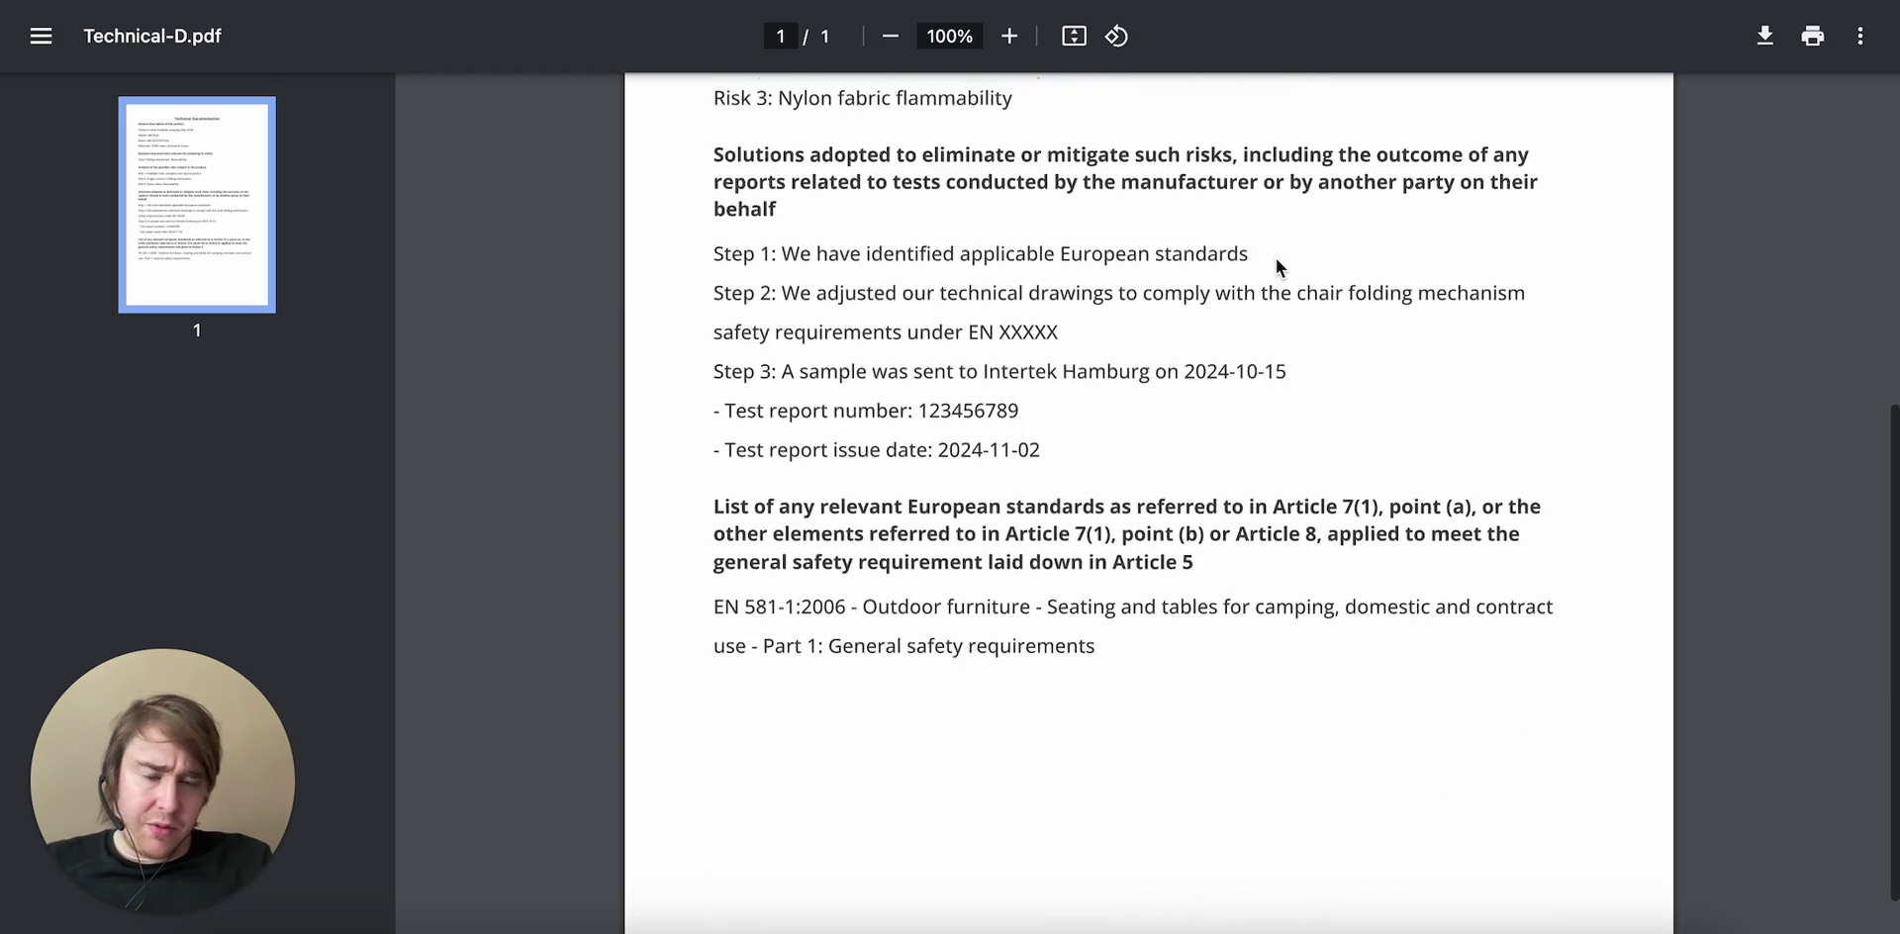
pyautogui.scroll(15, 1276, 262)
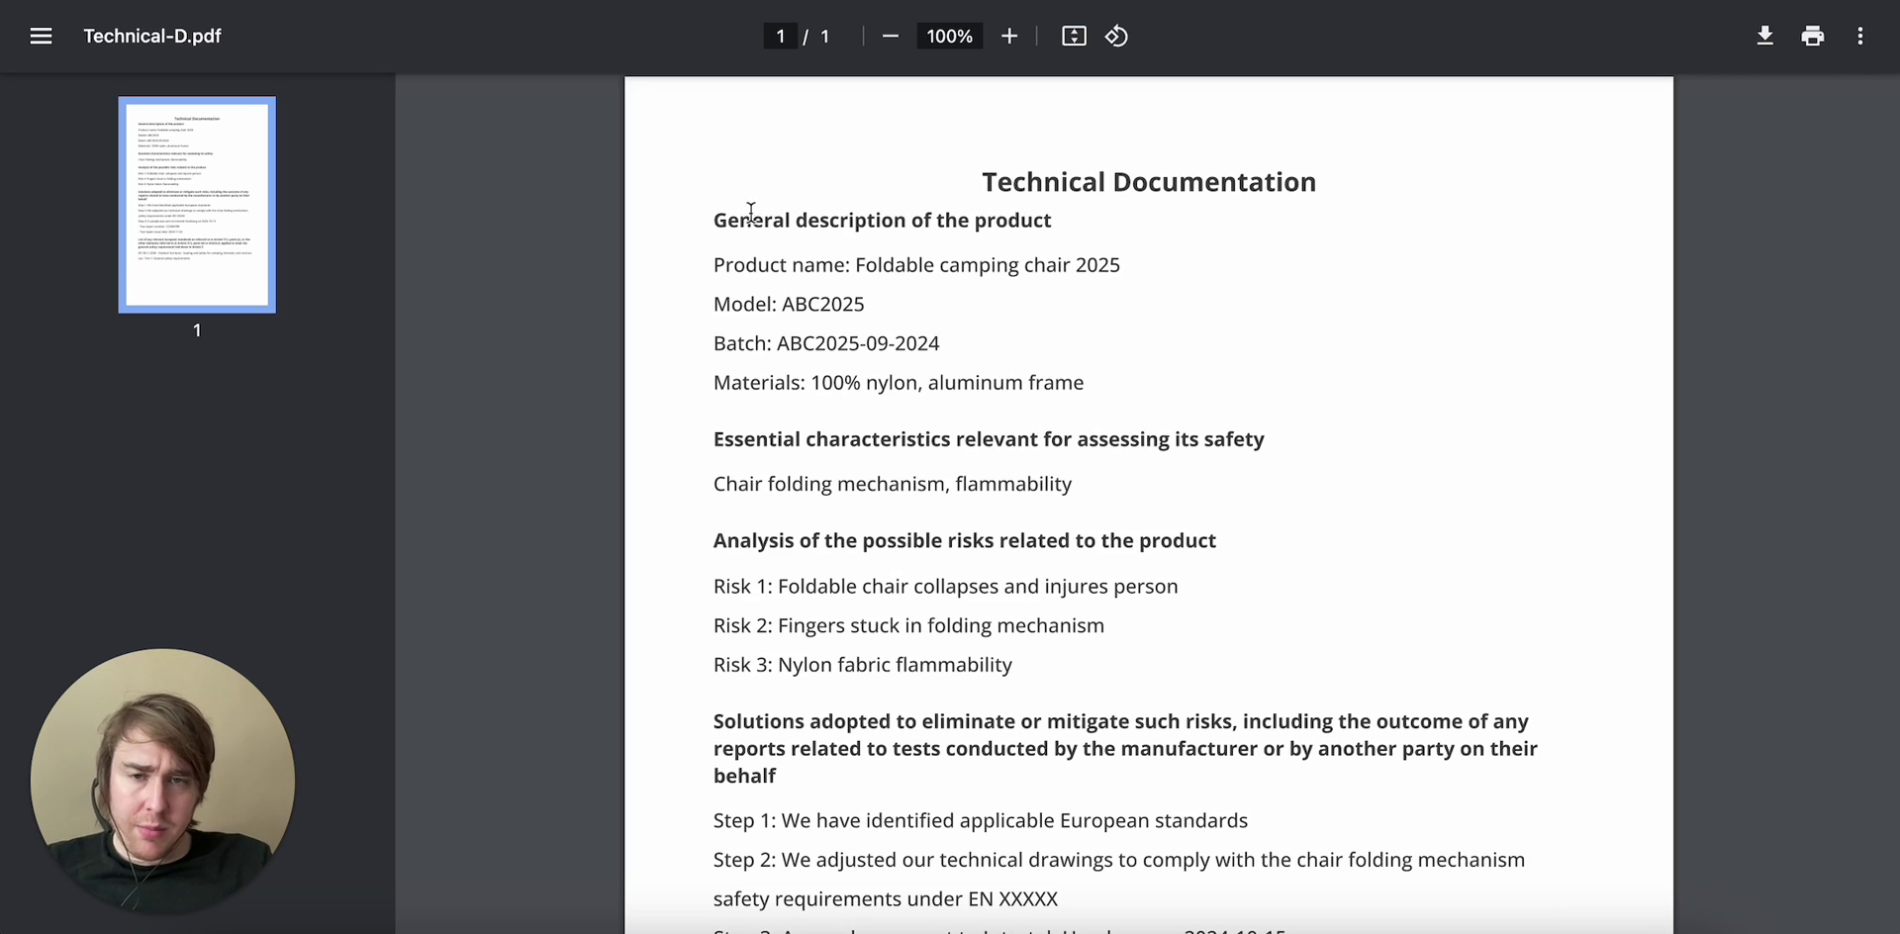
pyautogui.scroll(-8, 1197, 305)
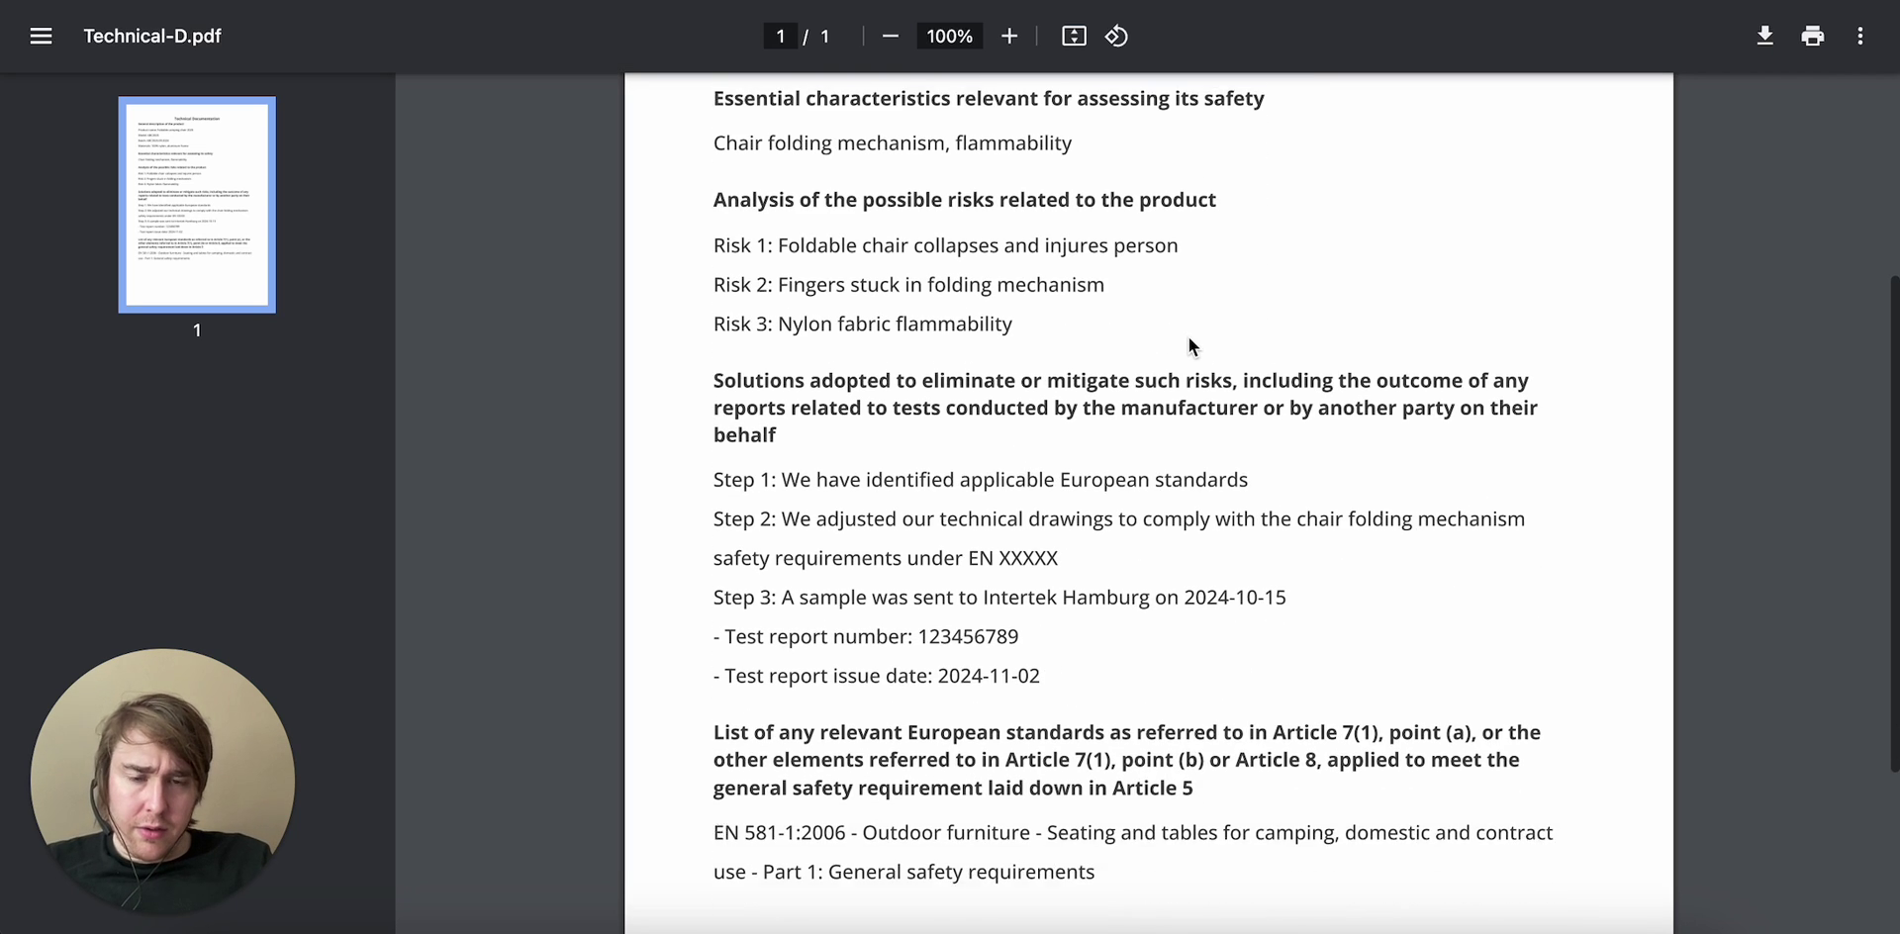
pyautogui.scroll(6, 1189, 336)
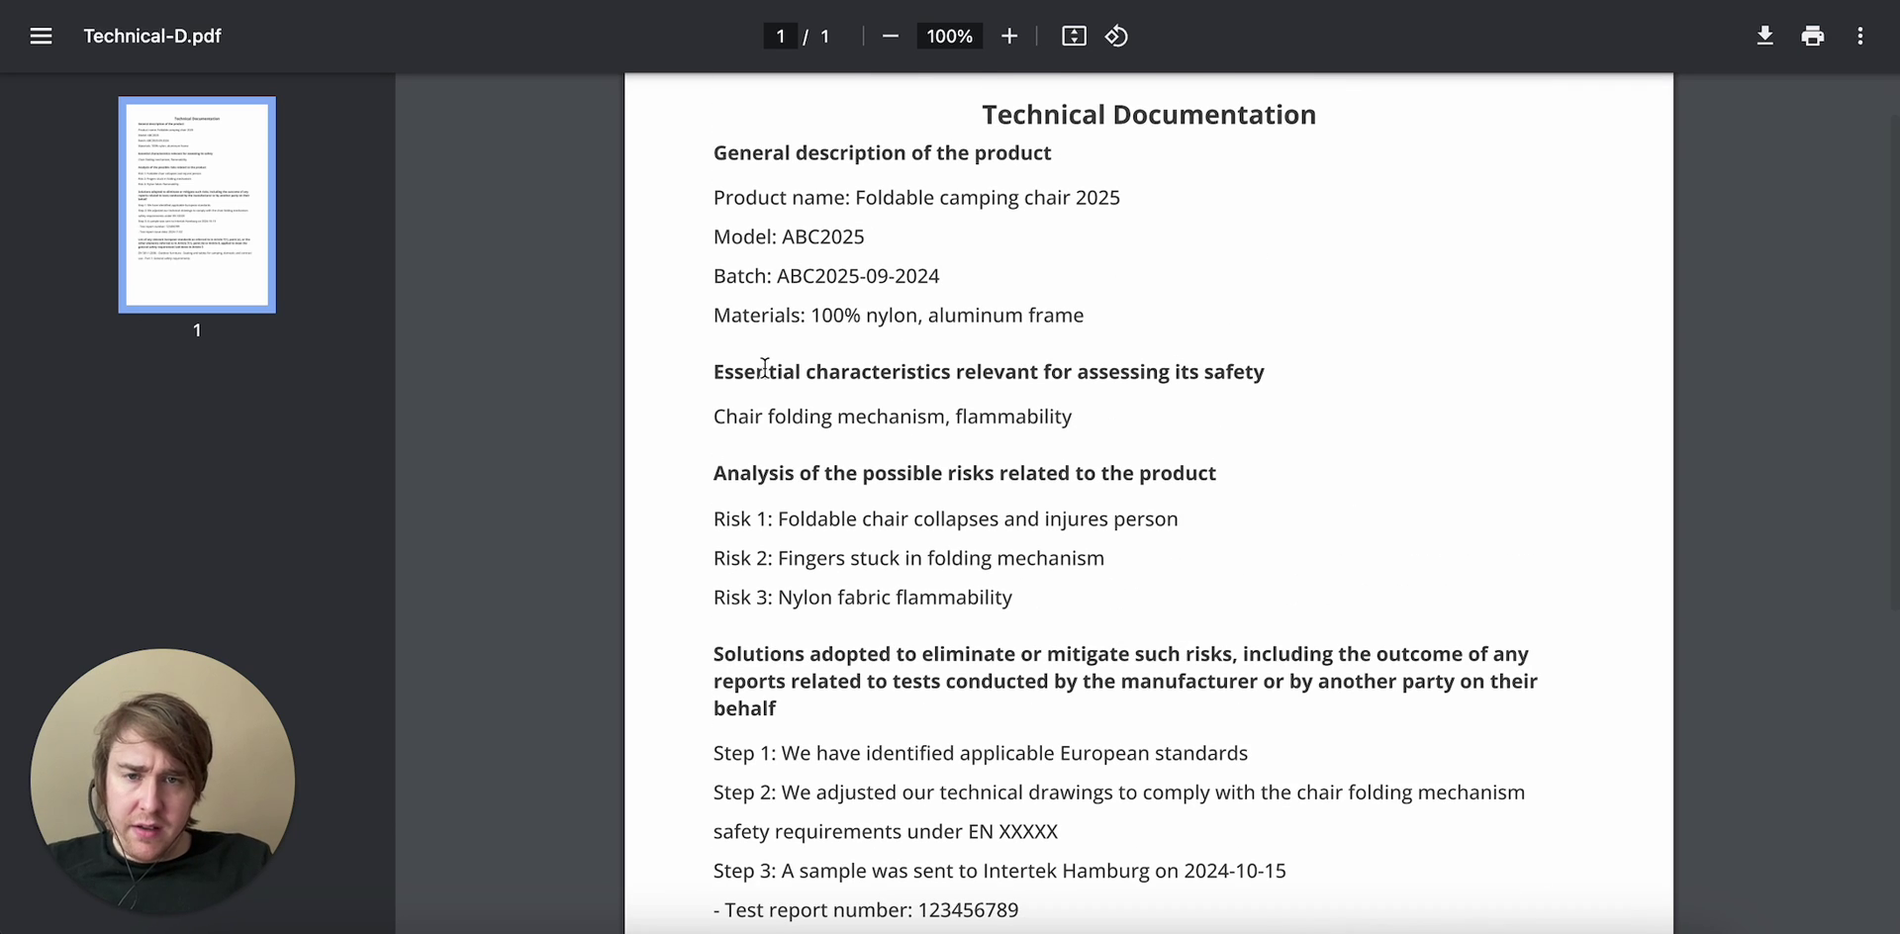
pyautogui.moveTo(718, 373); pyautogui.dragTo(1274, 373)
pyautogui.click(1274, 374)
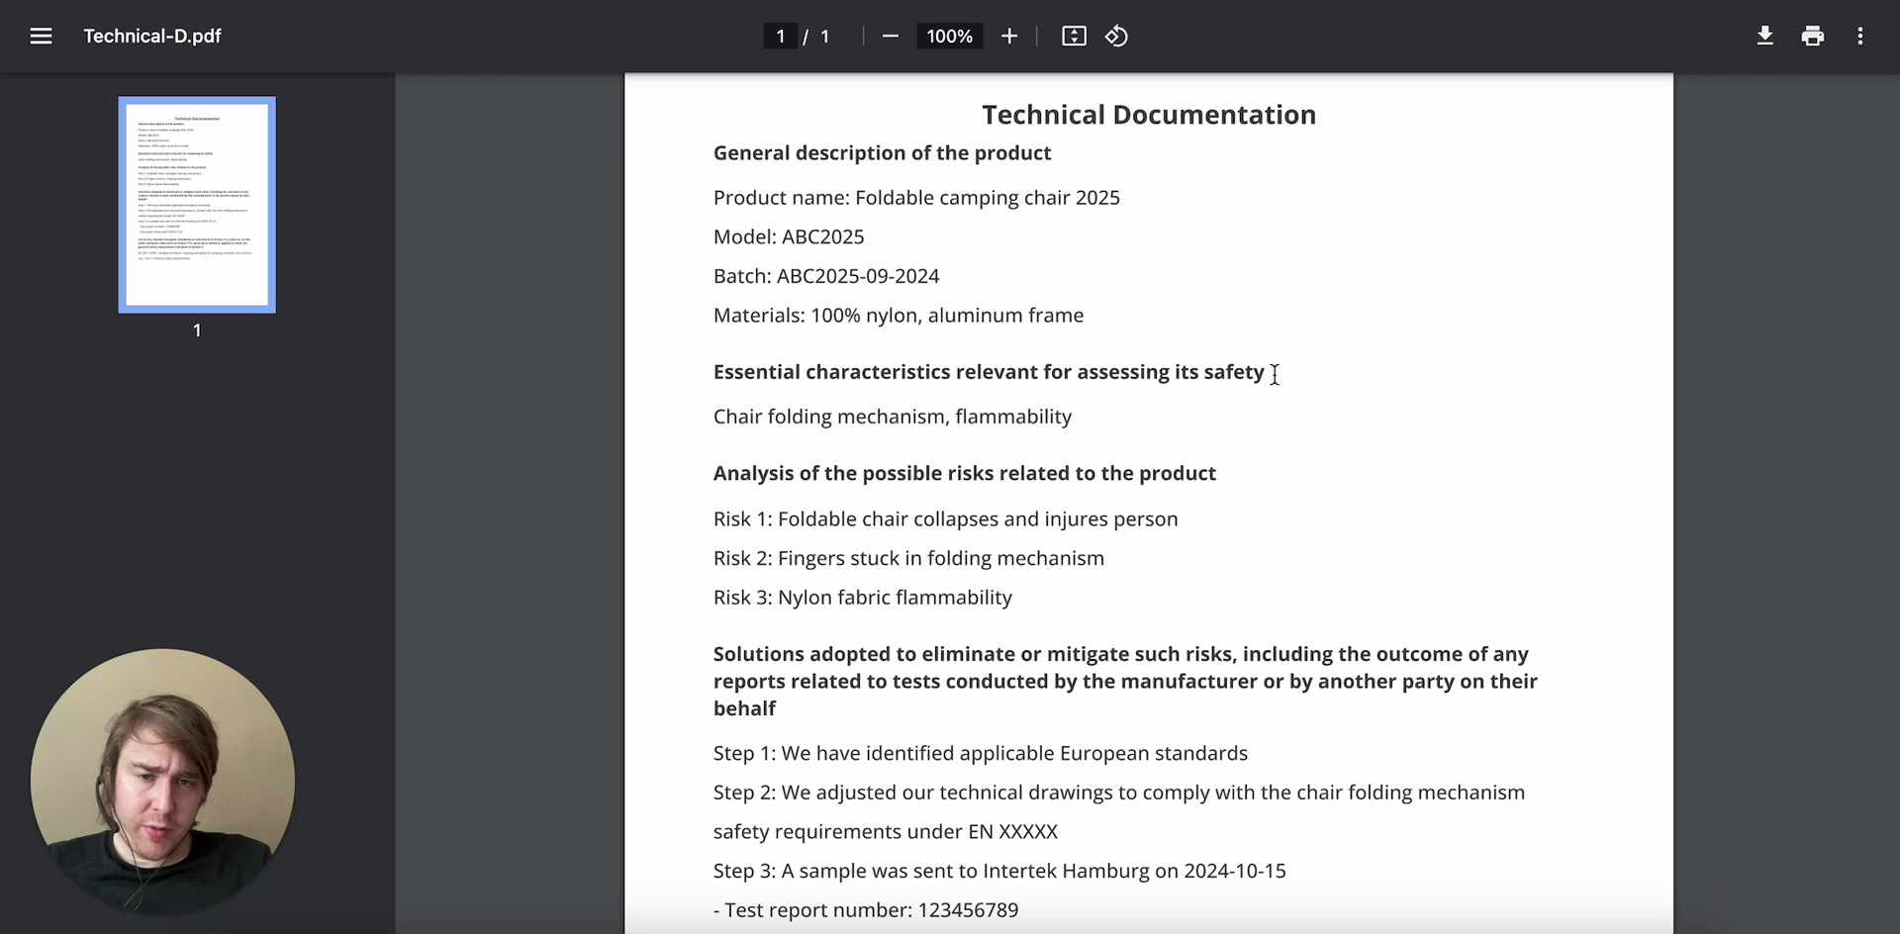
pyautogui.moveTo(1275, 374); pyautogui.dragTo(678, 378)
pyautogui.click(709, 371)
pyautogui.click(710, 371)
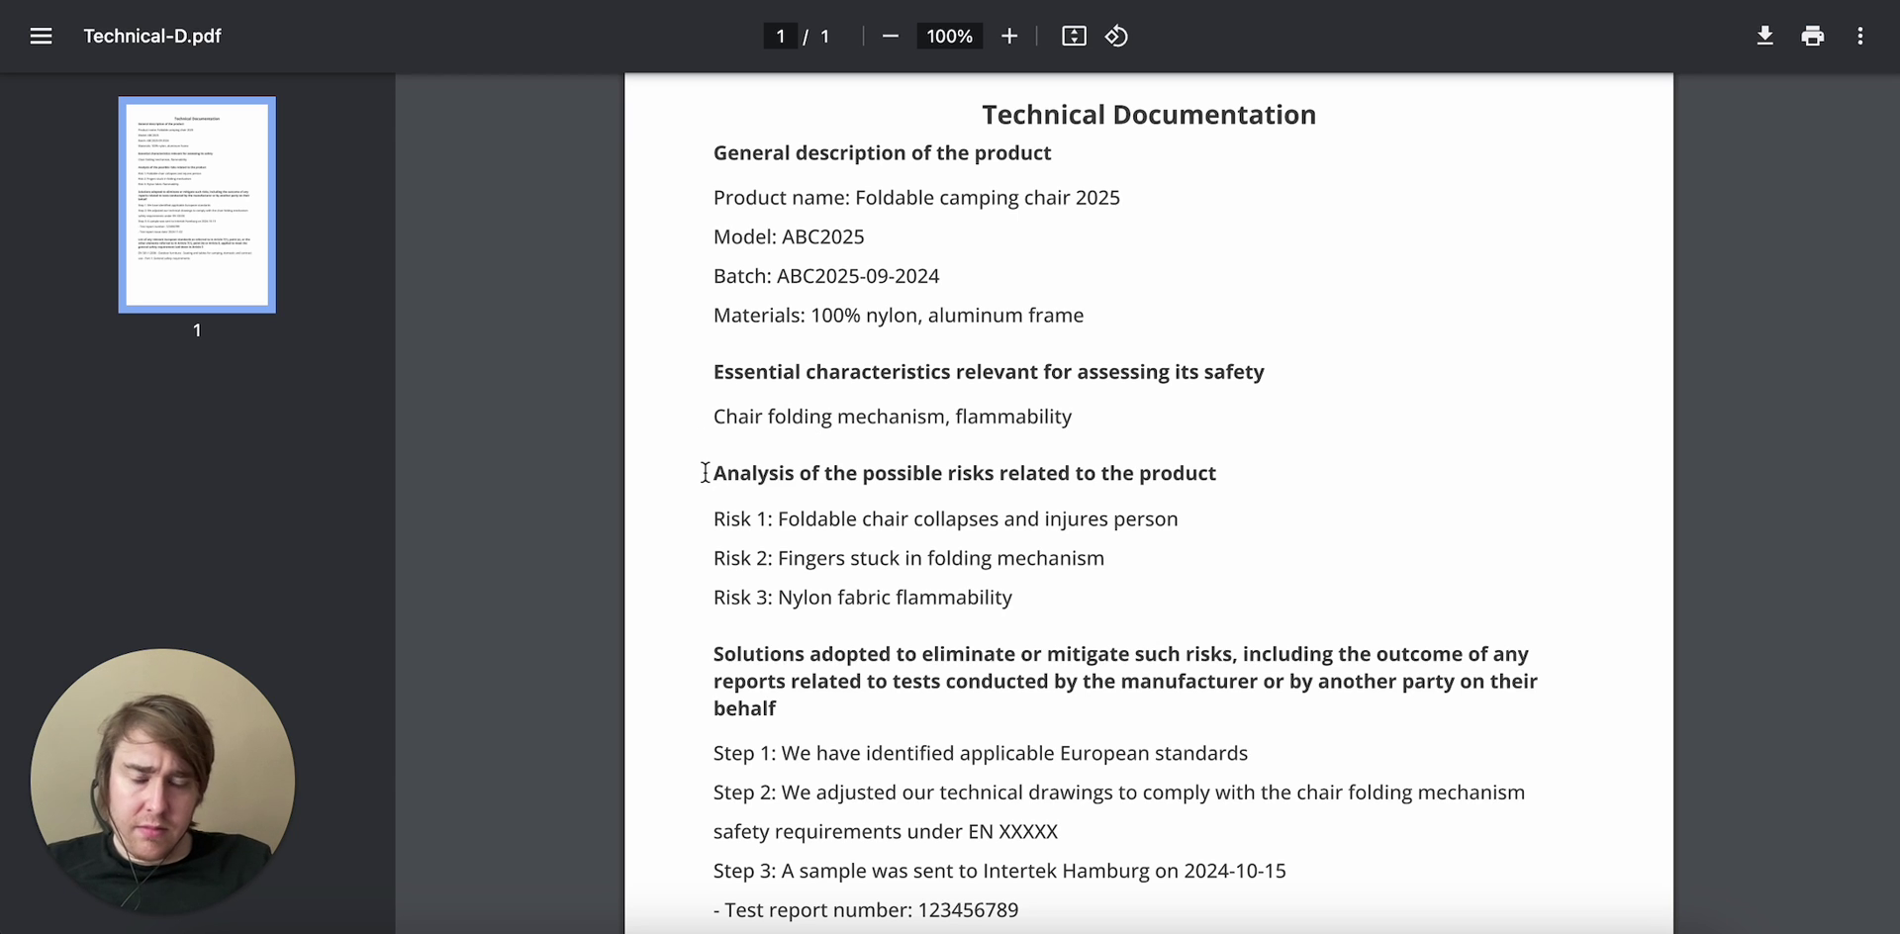
# Highlight the three risk lines, then scroll down to the closing EN 581-1:2006 standard entry.
pyautogui.scroll(-3, 704, 472)
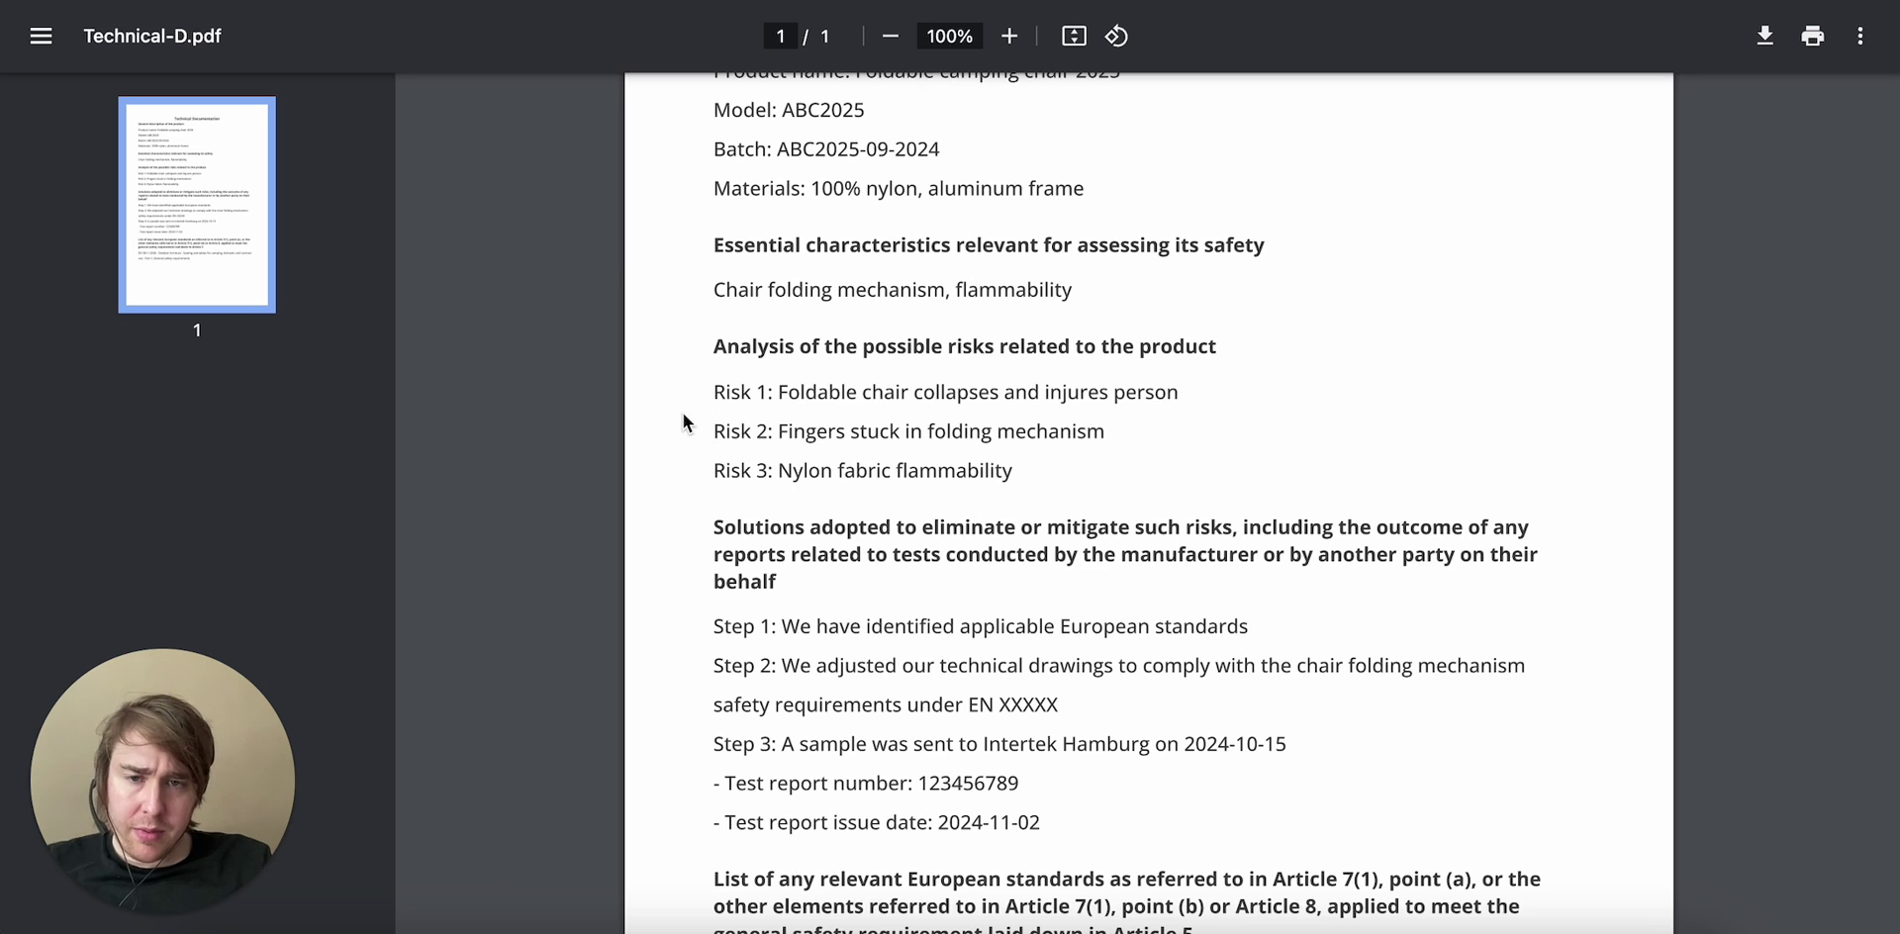
pyautogui.moveTo(714, 392); pyautogui.dragTo(1017, 474)
pyautogui.click(1017, 474)
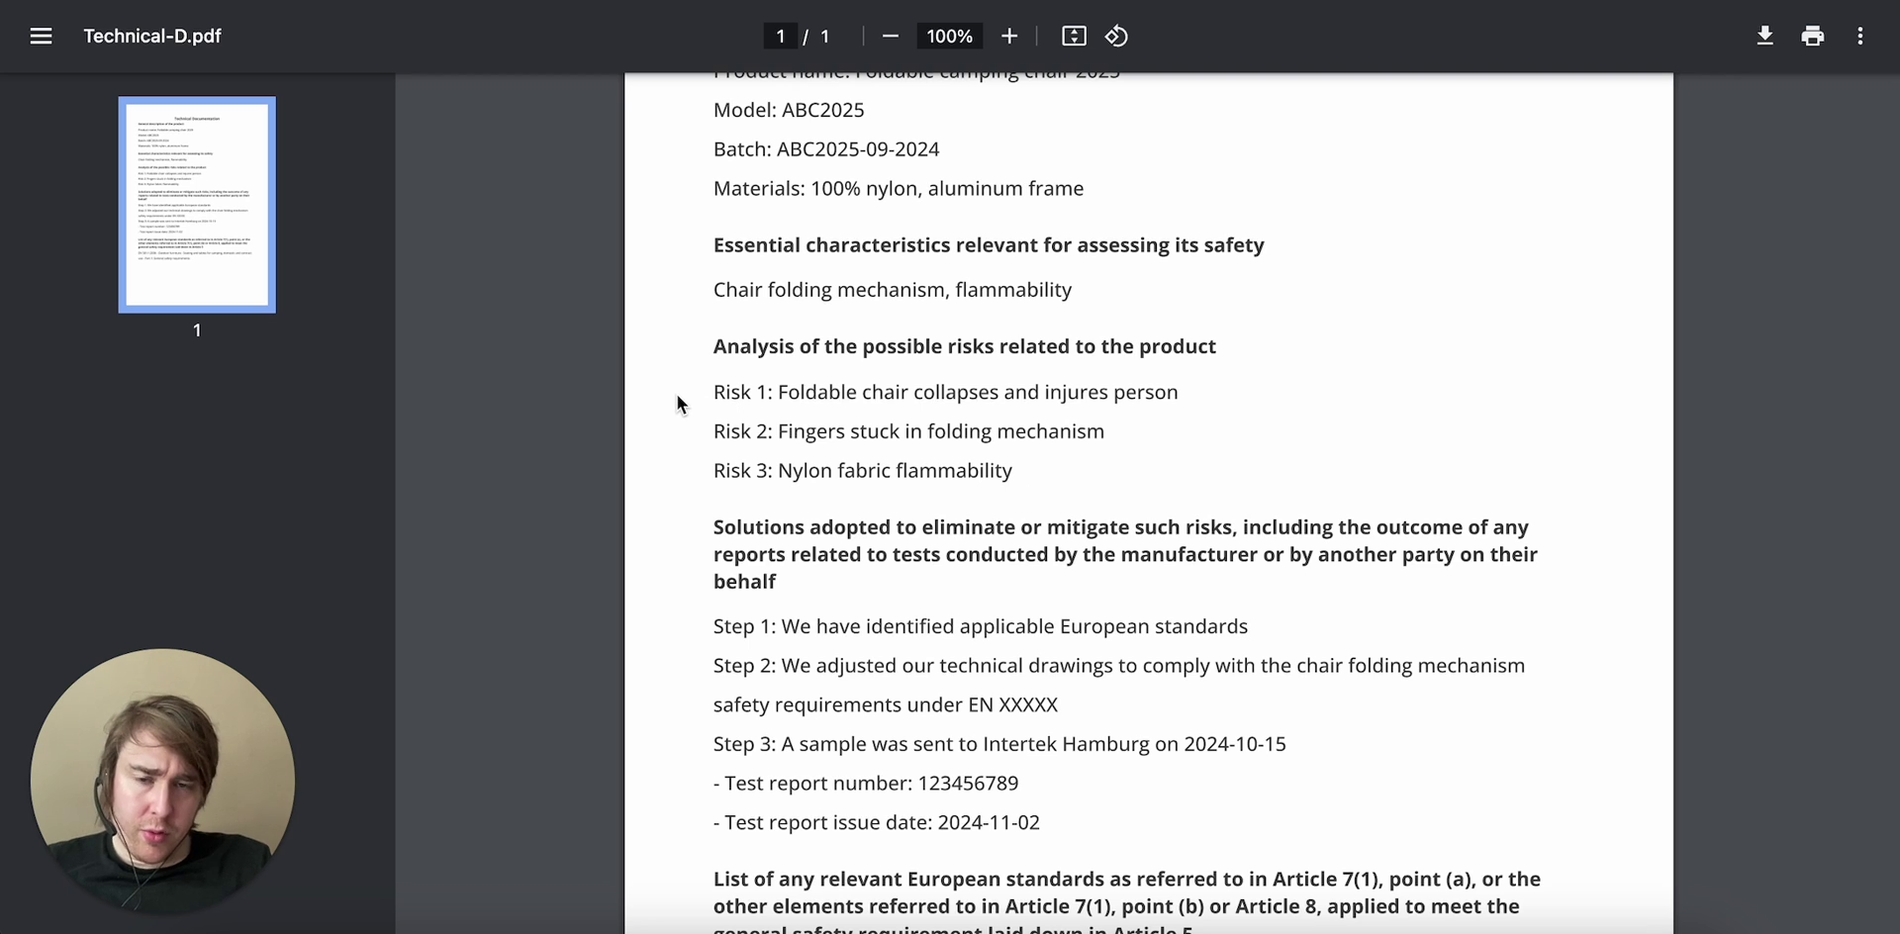
pyautogui.scroll(-4, 677, 395)
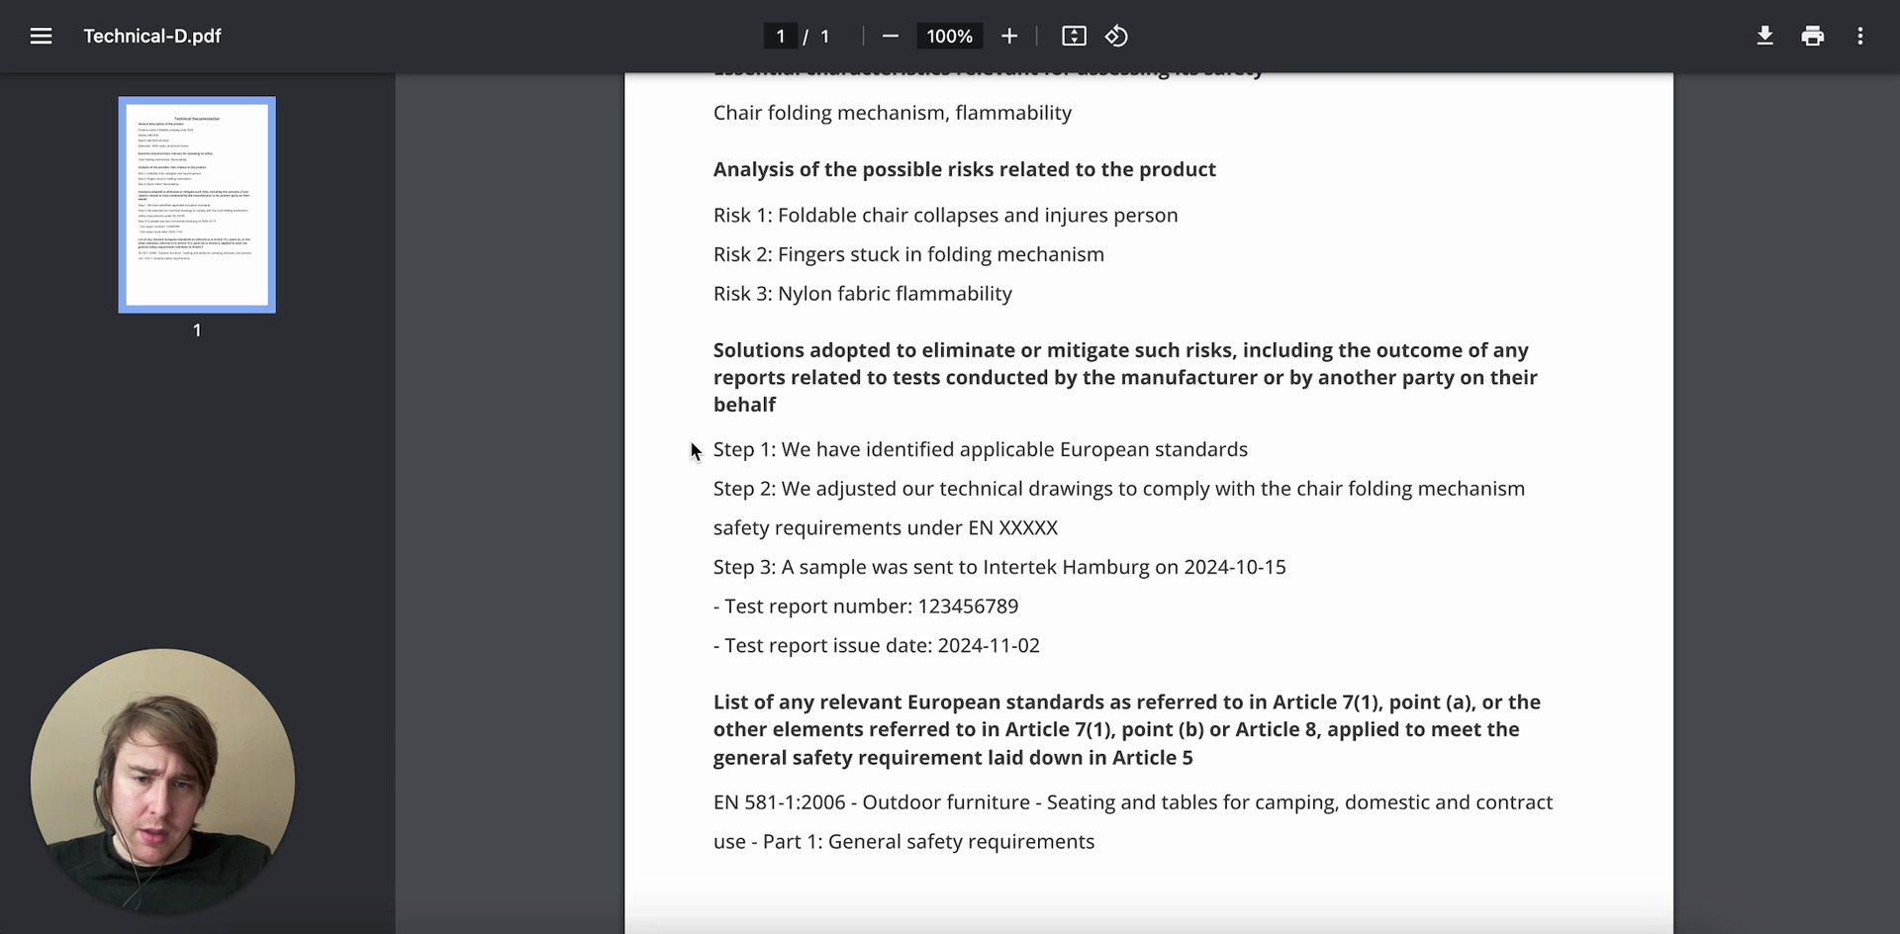
pyautogui.scroll(-5, 691, 441)
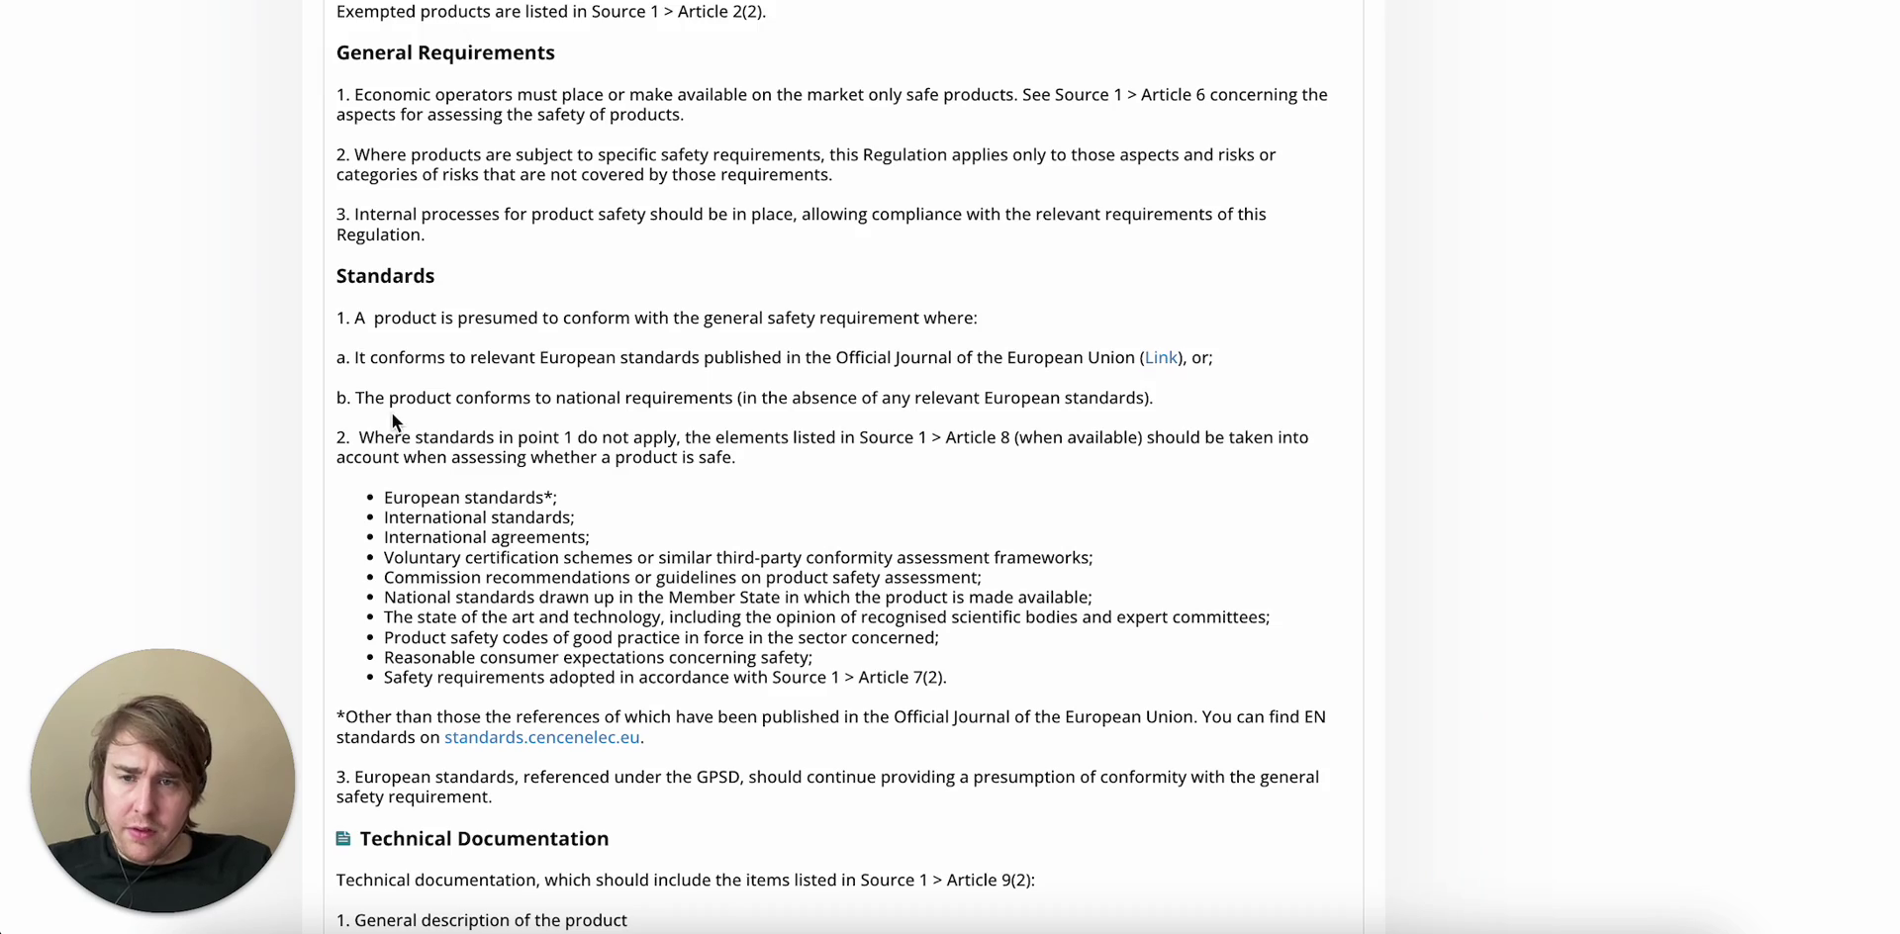
pyautogui.scroll(-1, 391, 413)
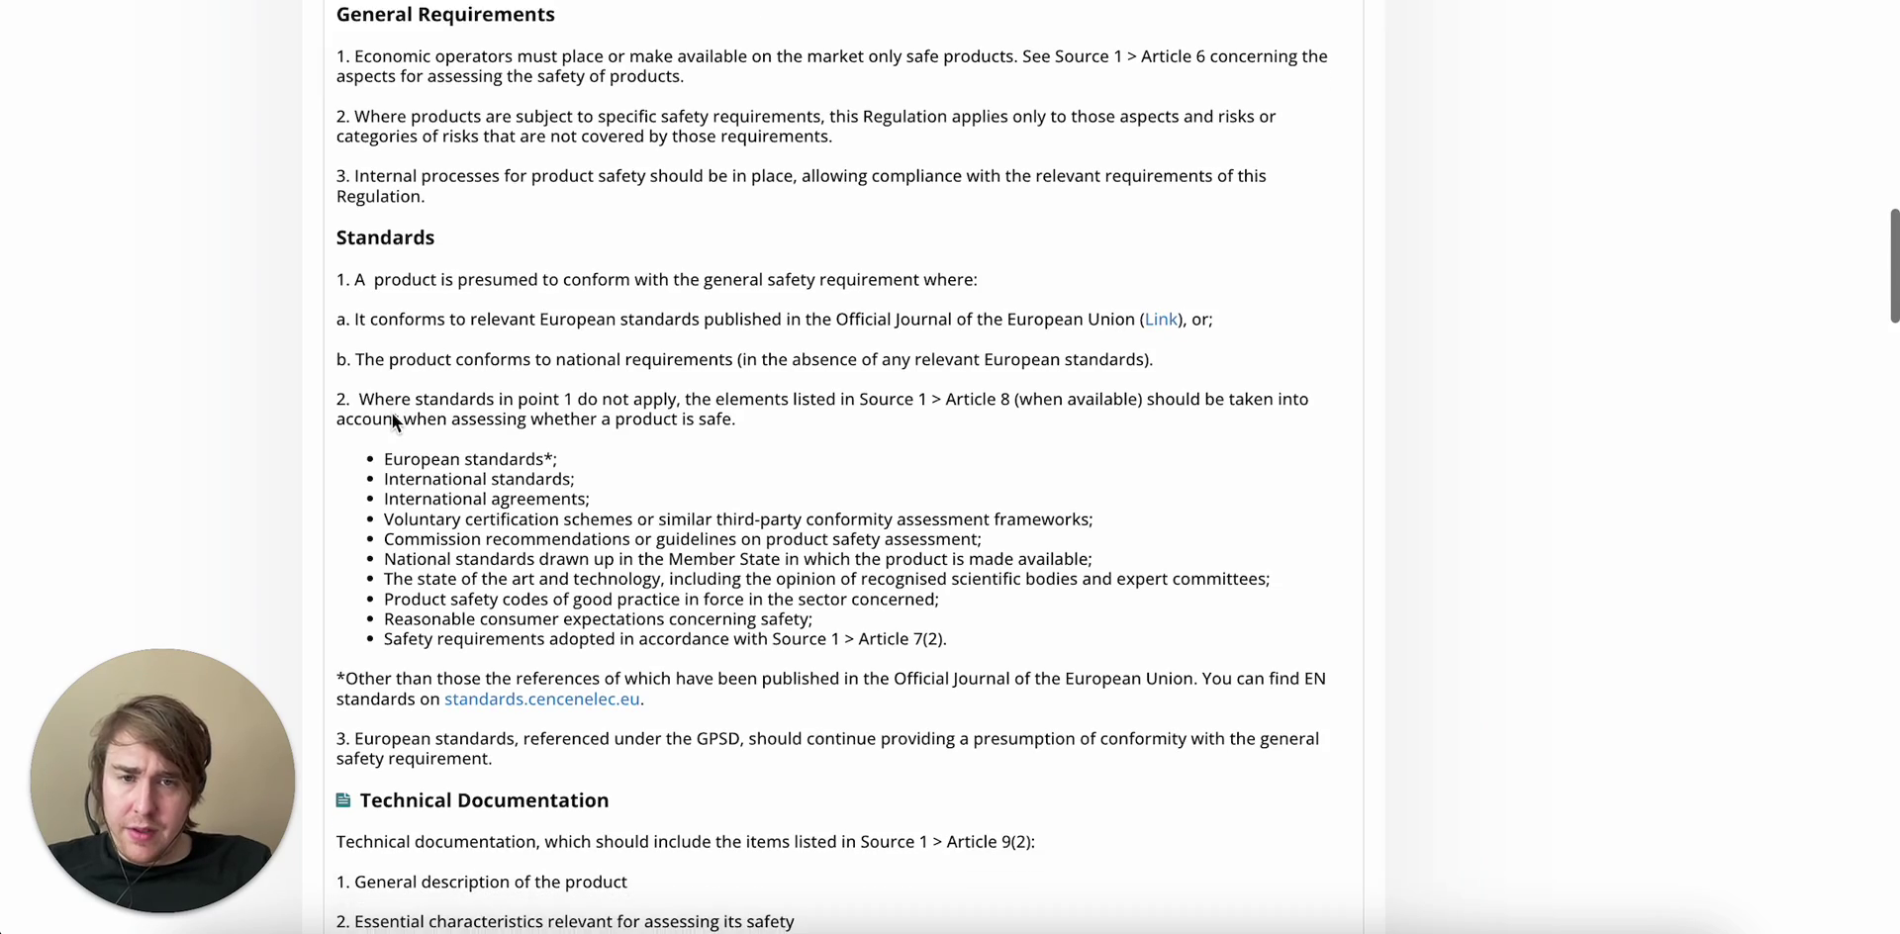
pyautogui.scroll(-4, 392, 420)
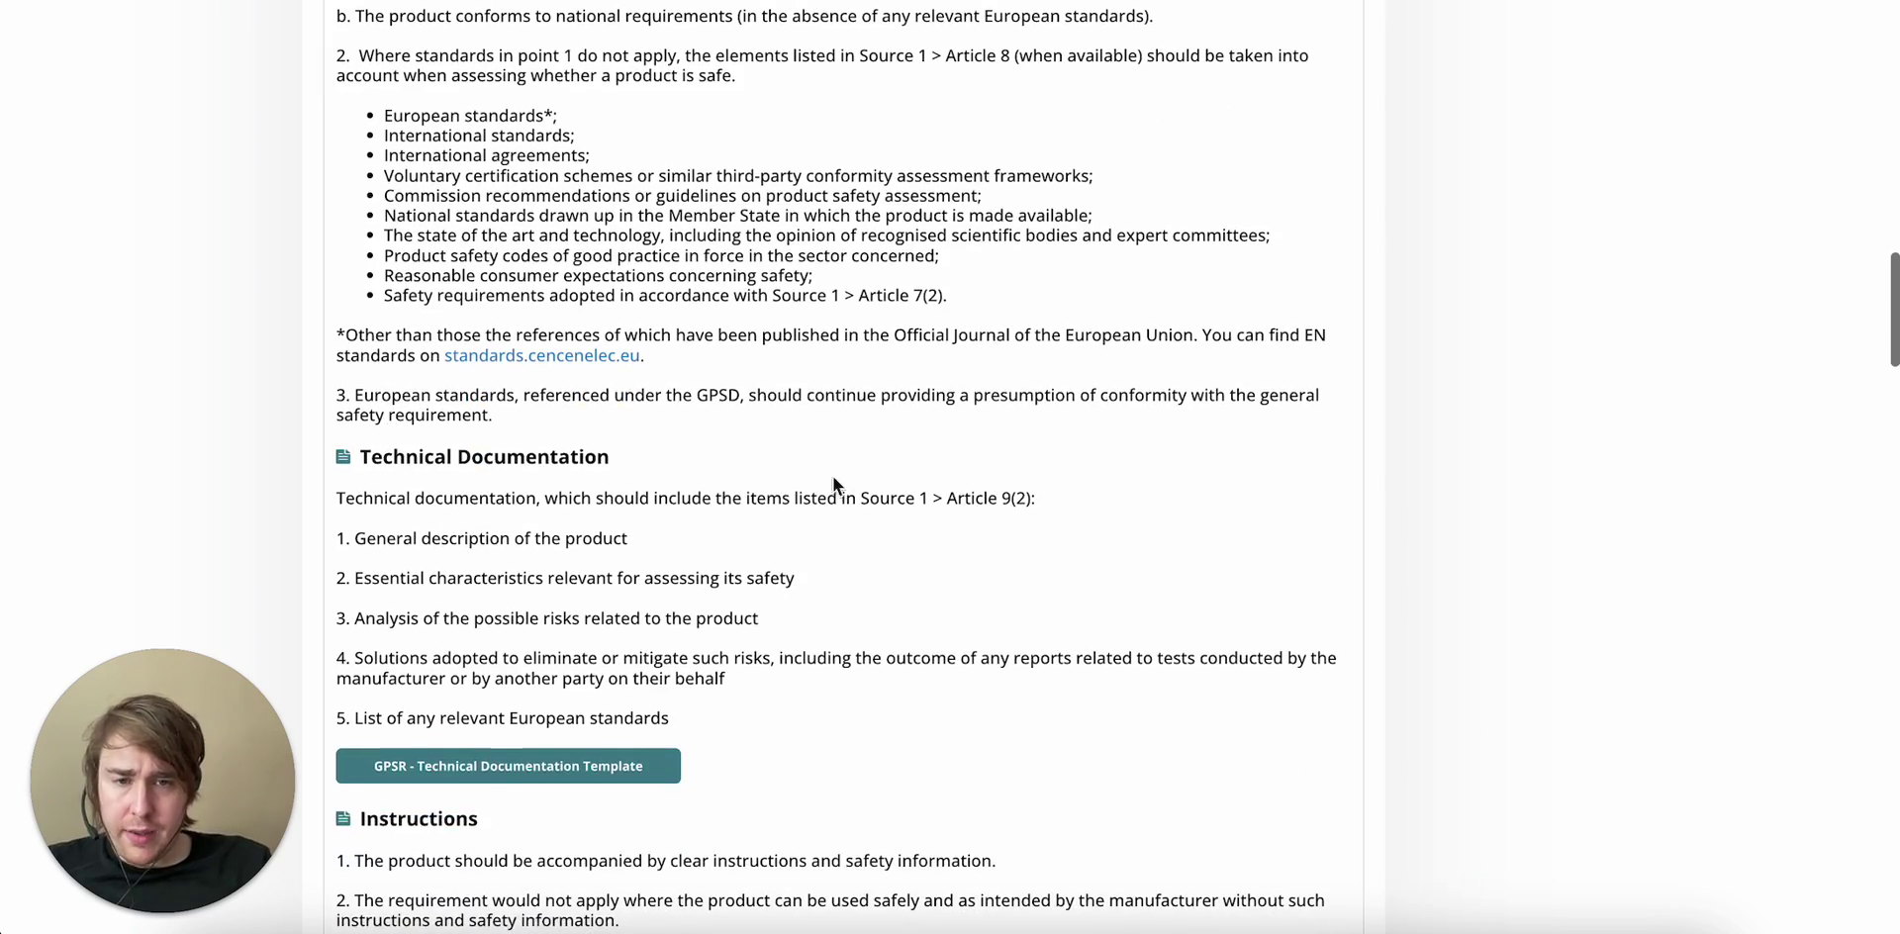
pyautogui.moveTo(1011, 420); pyautogui.dragTo(983, 419)
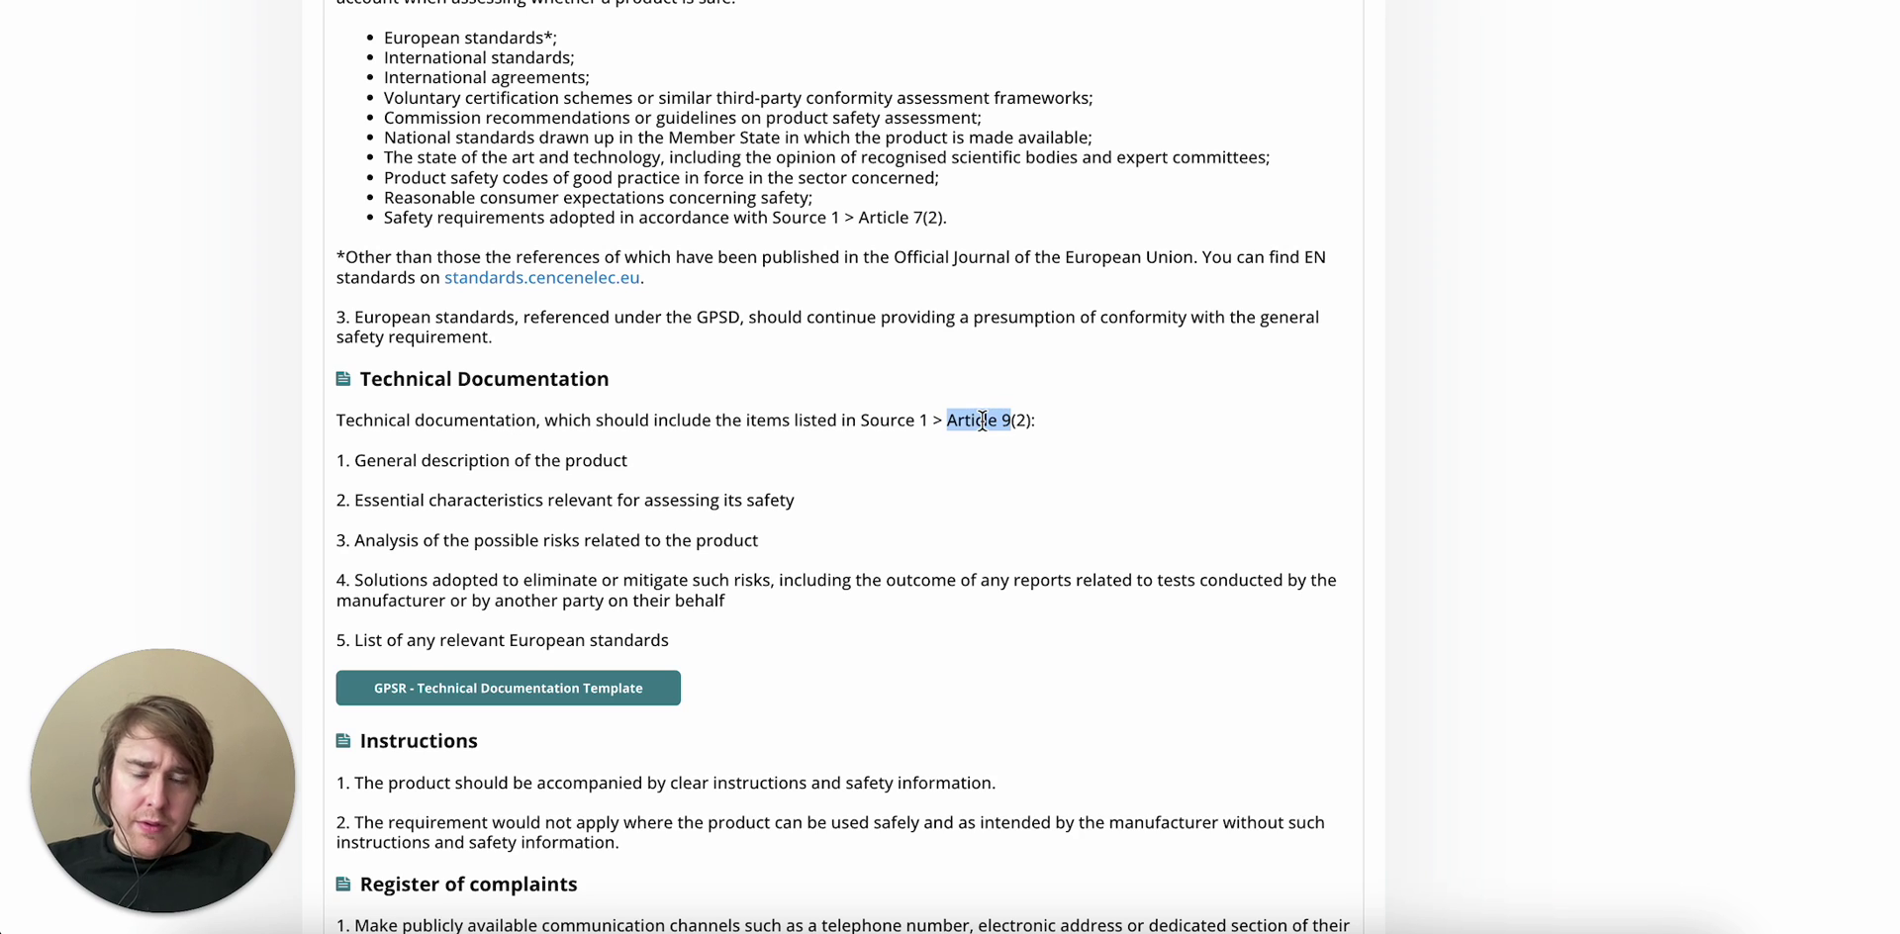
pyautogui.click(865, 519)
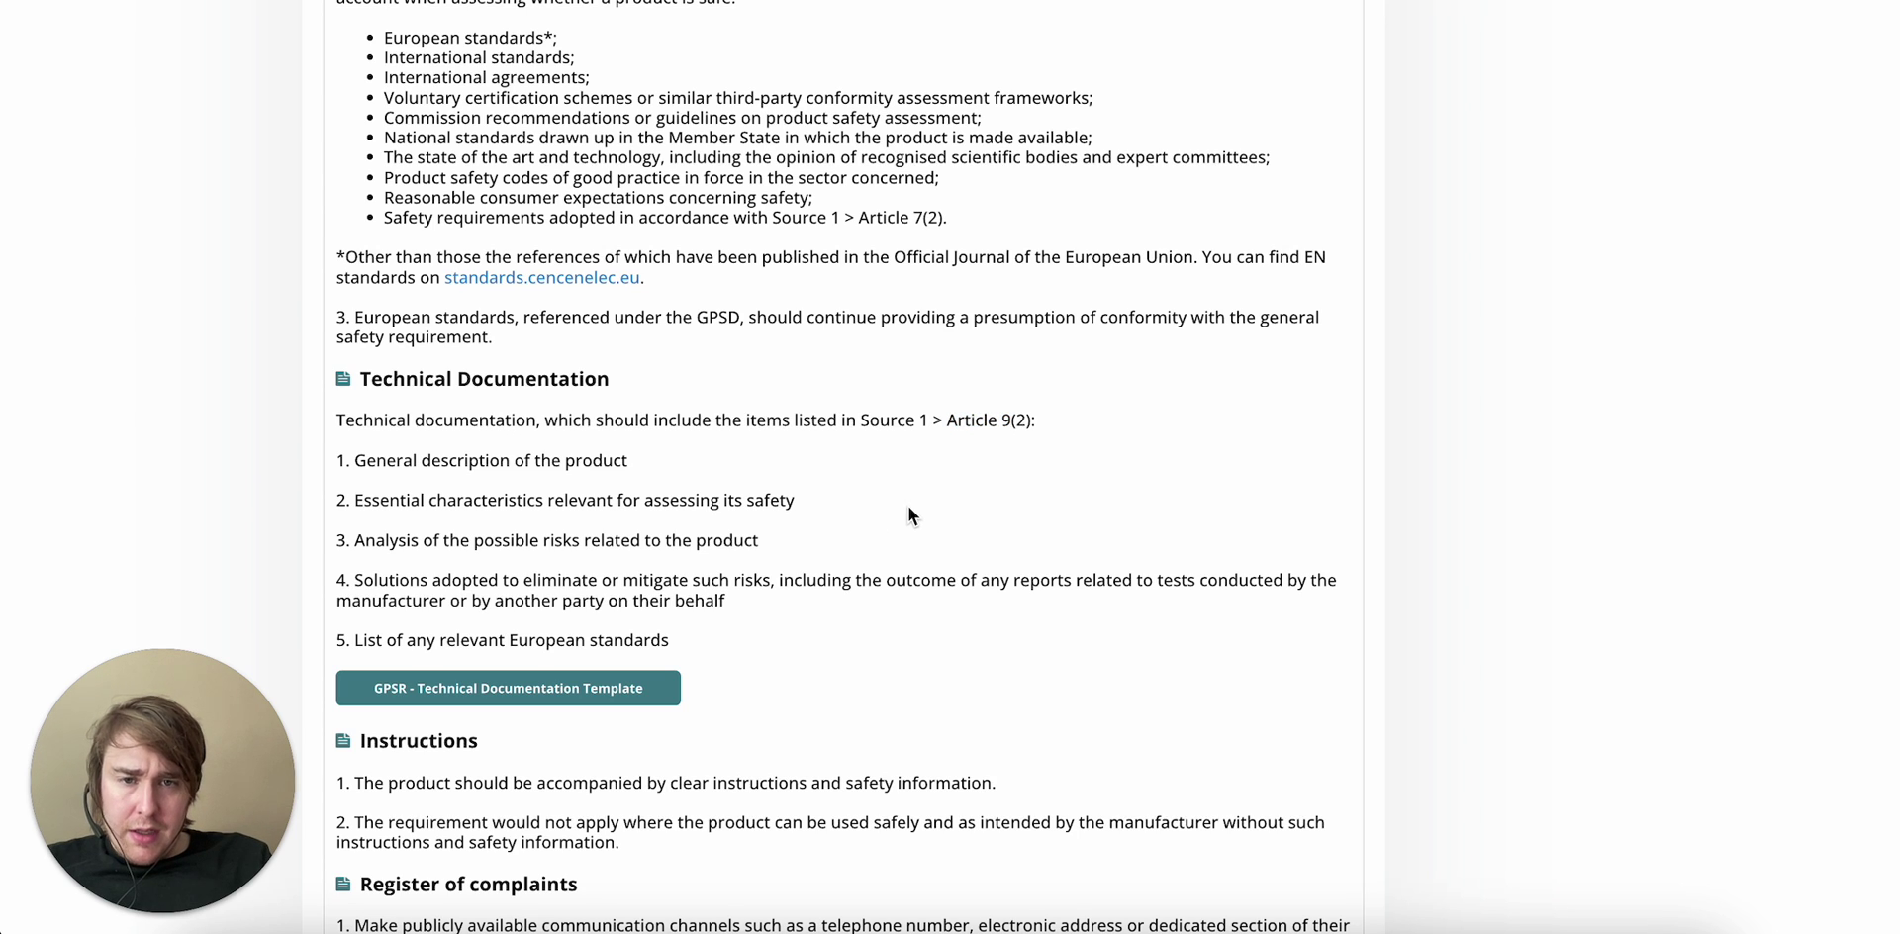